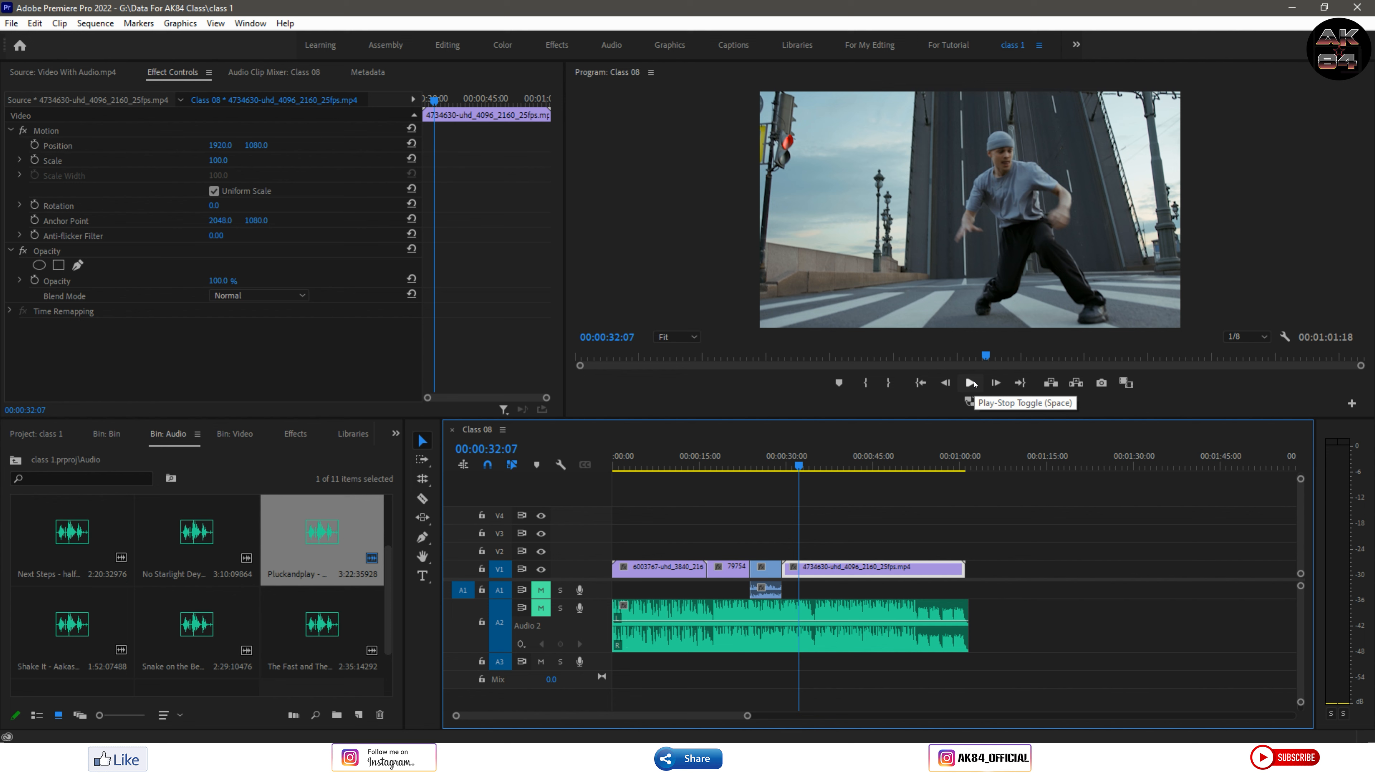
Play and pause the Class 08 sequence preview, restarting playback from several points in the timeline
{"action": "left_click", "coordinate": [970, 384]}
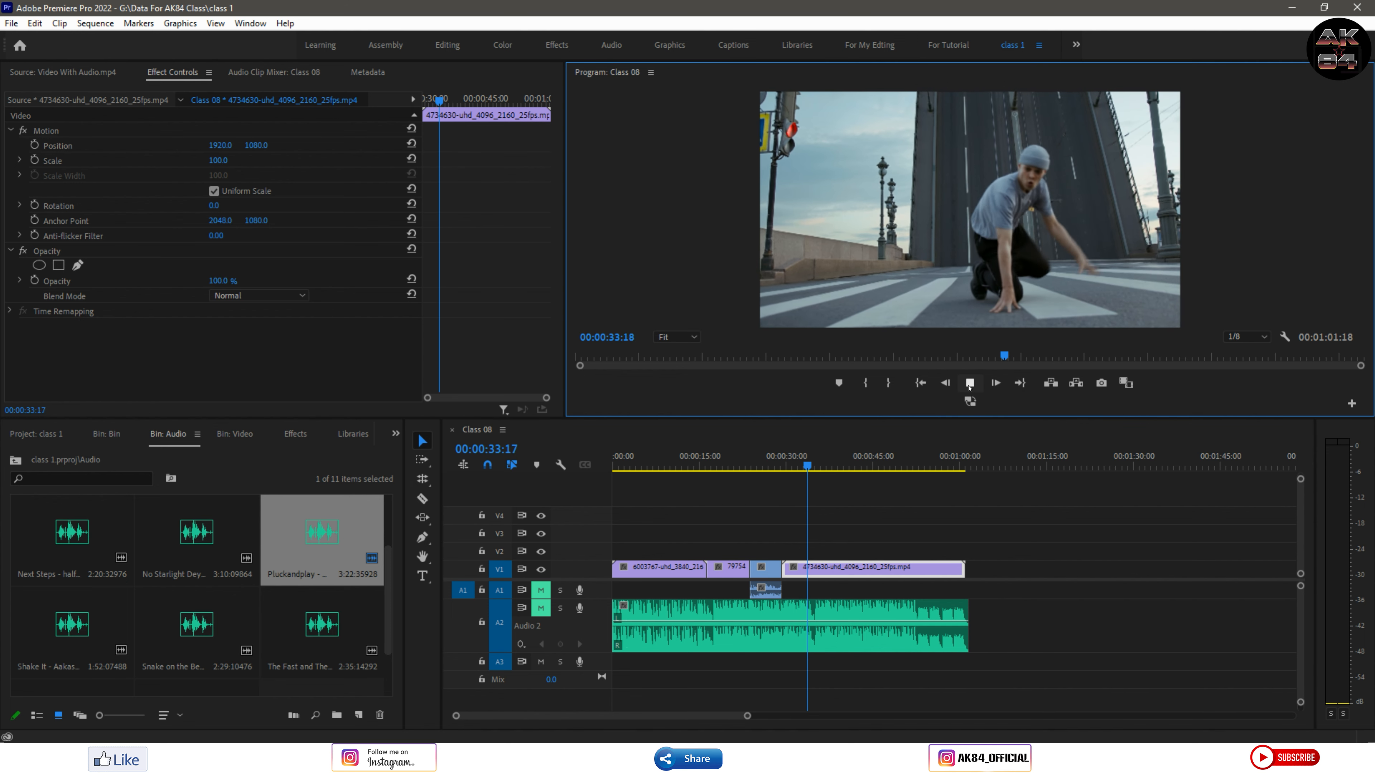
{"action": "left_click", "coordinate": [969, 383]}
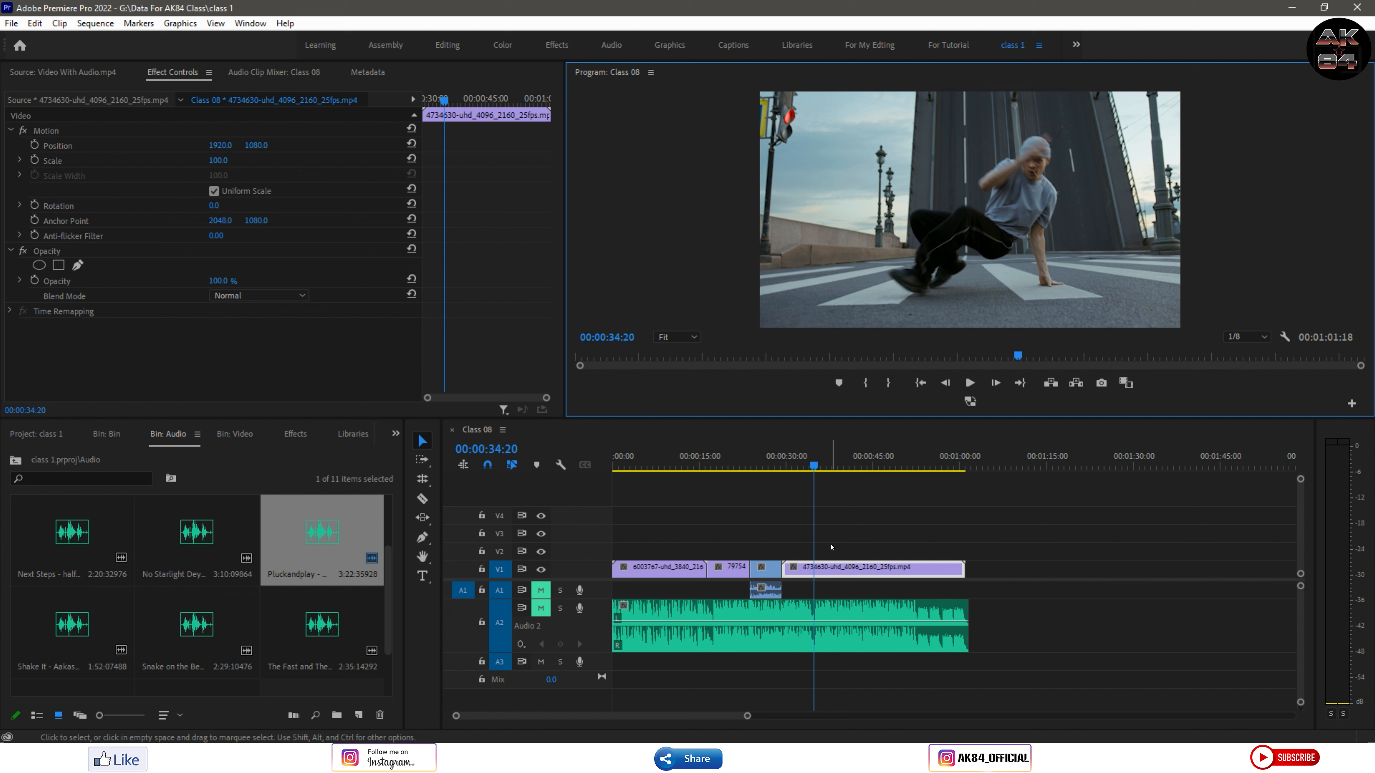
{"action": "key", "text": "space"}
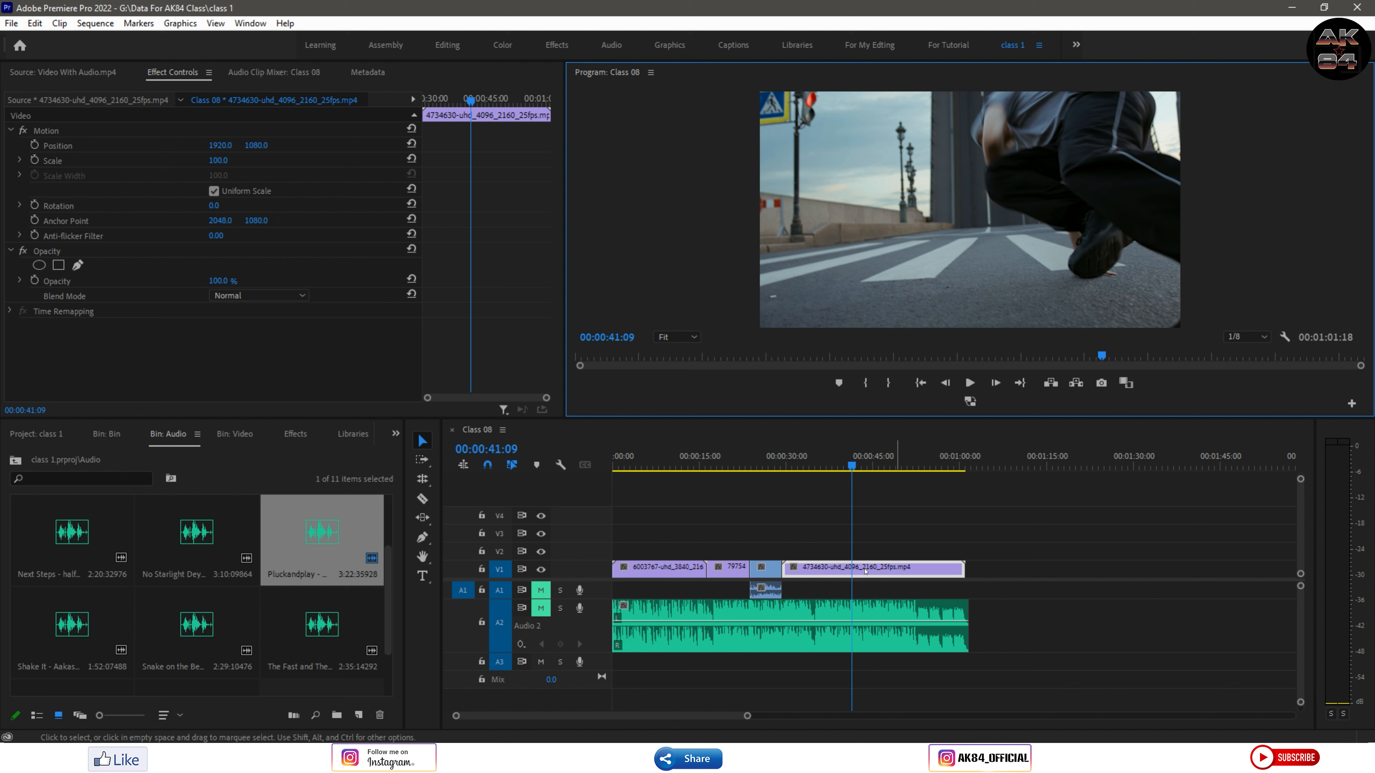
{"action": "left_click", "coordinate": [803, 523]}
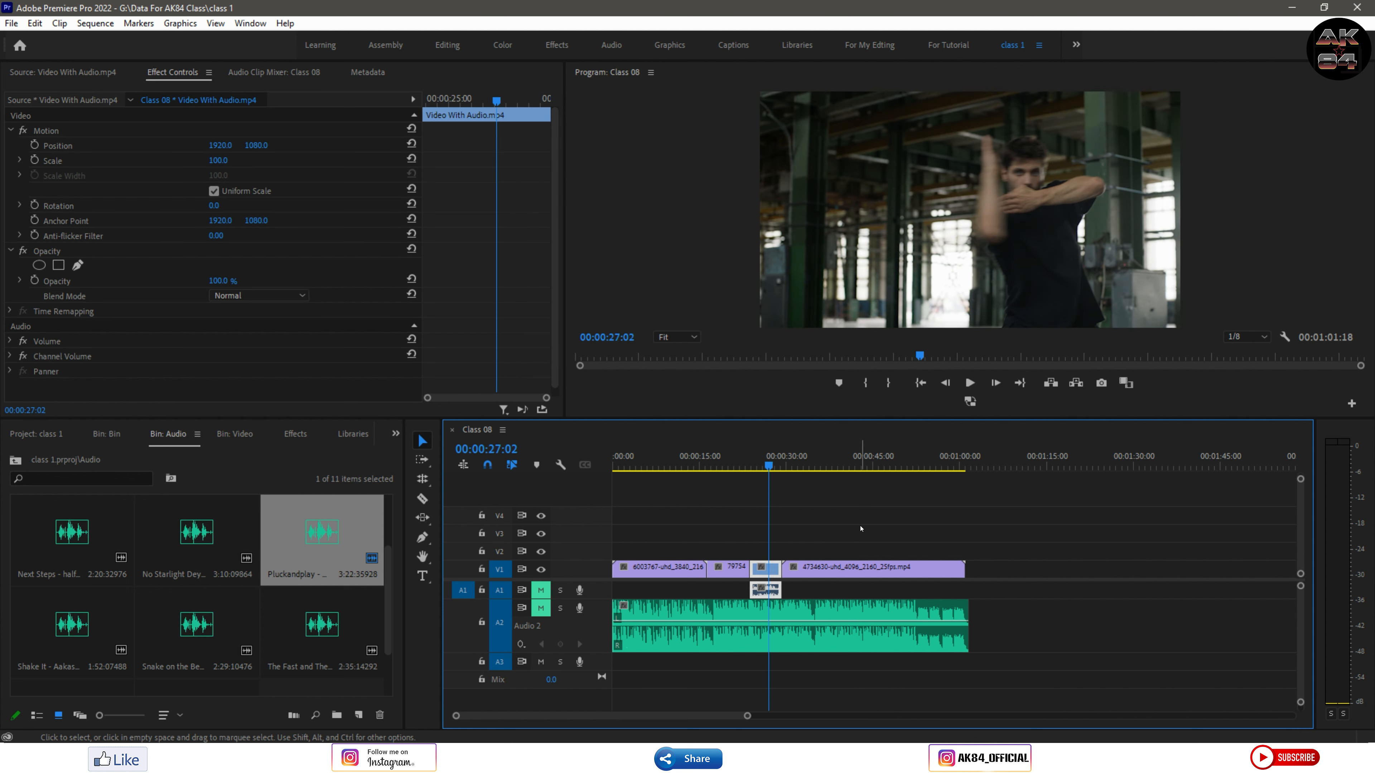
{"action": "key", "text": "space"}
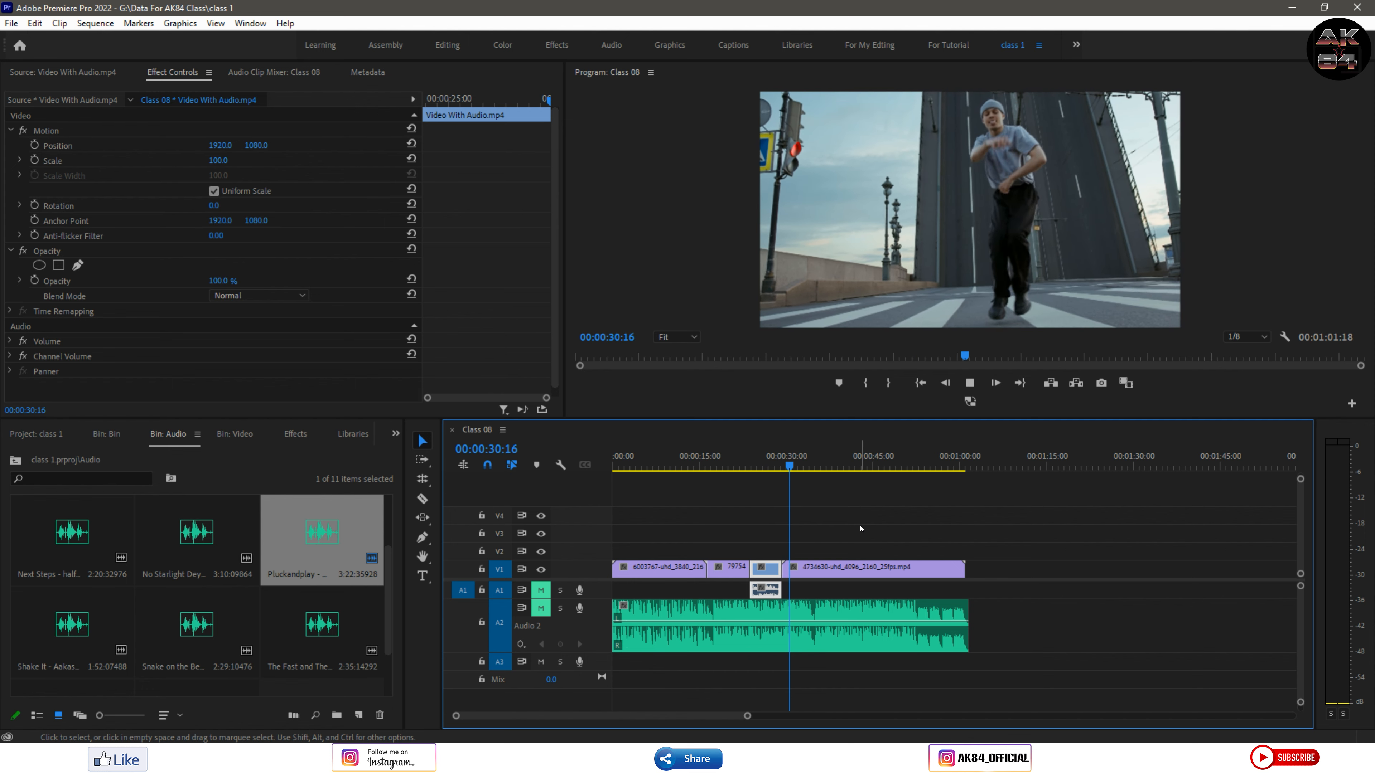
{"action": "key", "text": "space"}
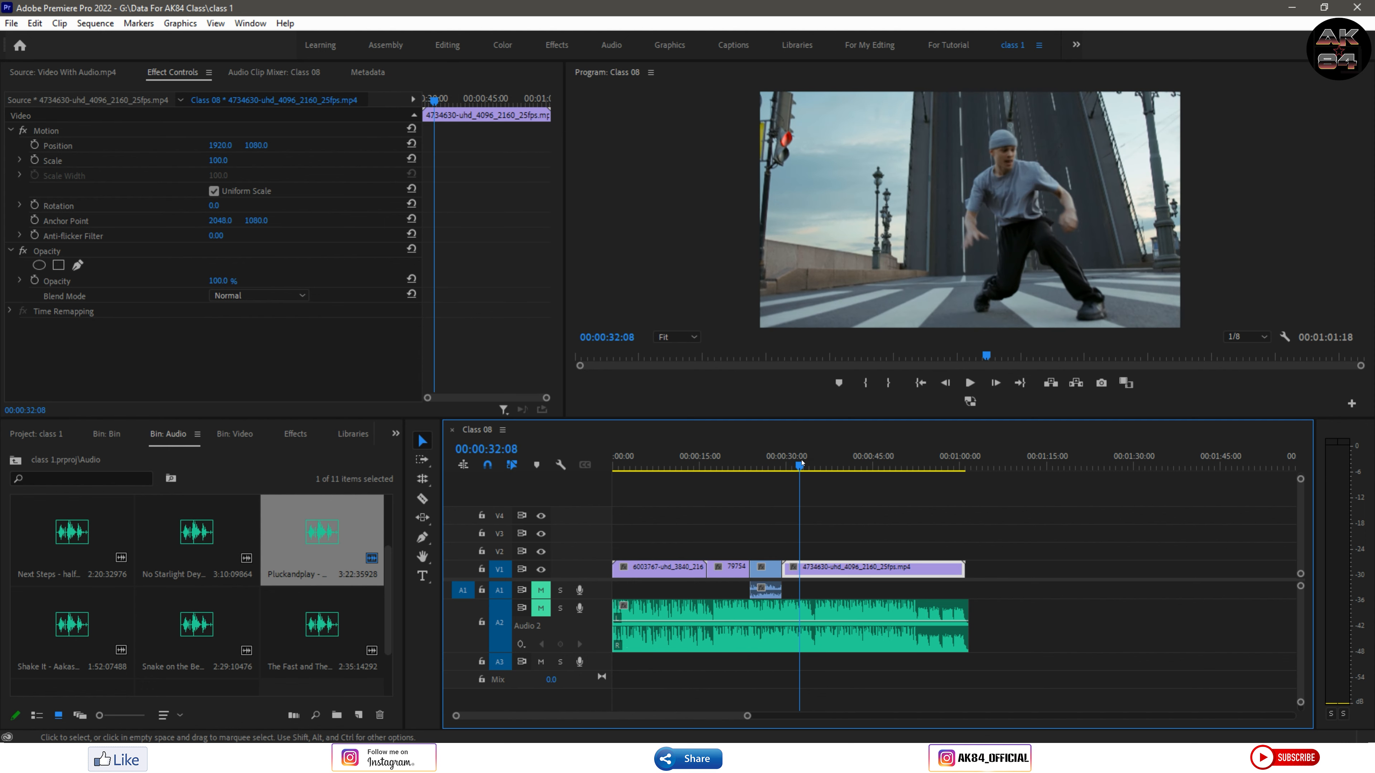
Shuttle playback forward from about 00:00:04:18 and in reverse from about 00:00:52:18 back to the sequence start
{"action": "left_click_drag", "start_coordinate": [800, 466], "coordinate": [641, 483]}
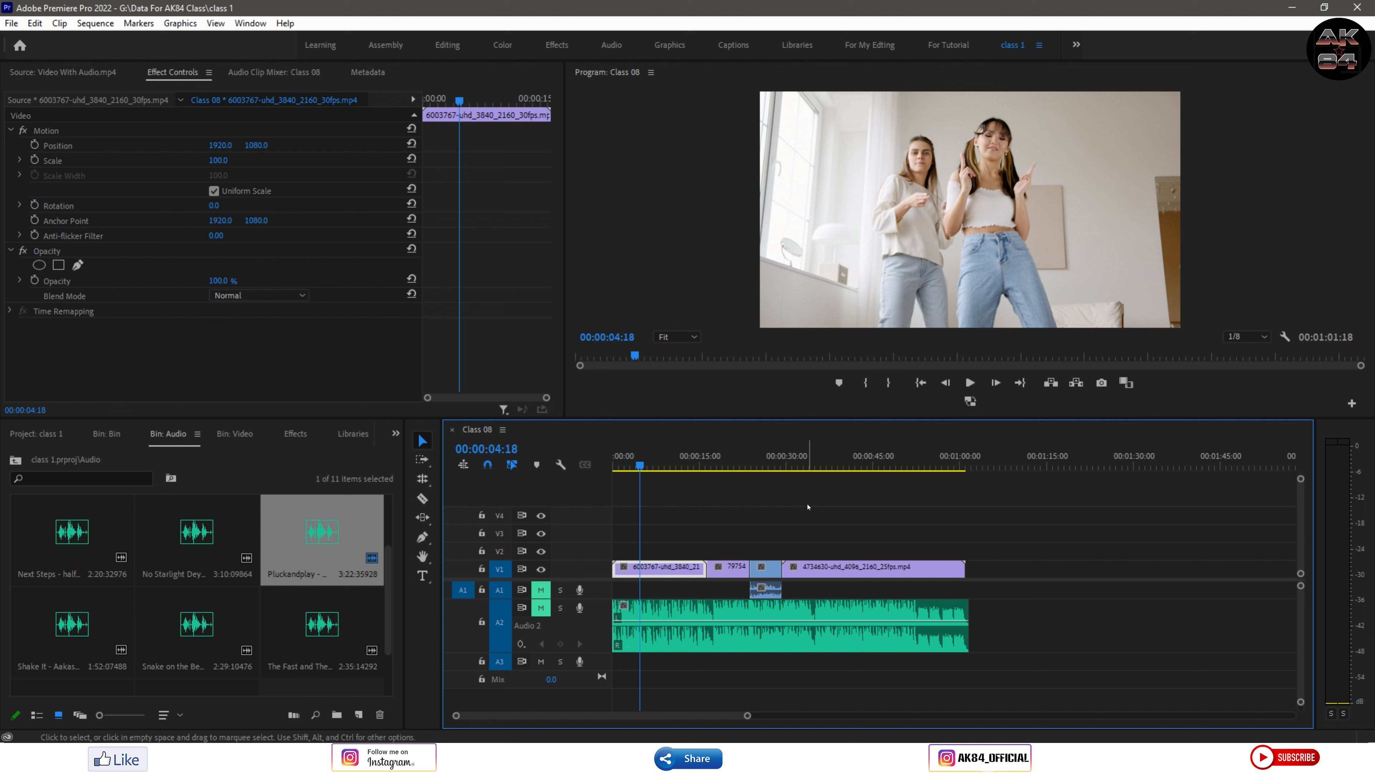
{"action": "key", "text": "l"}
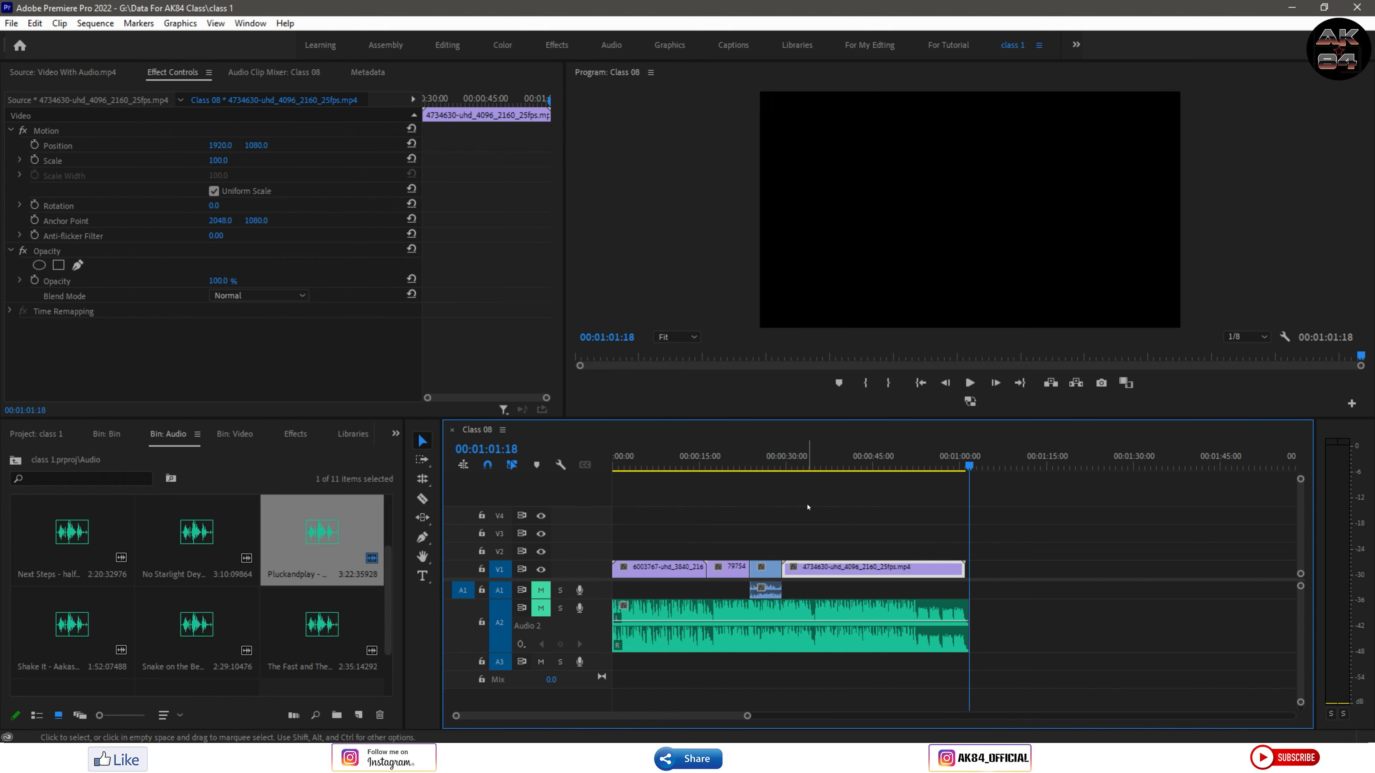
{"action": "left_click_drag", "start_coordinate": [966, 465], "coordinate": [915, 468]}
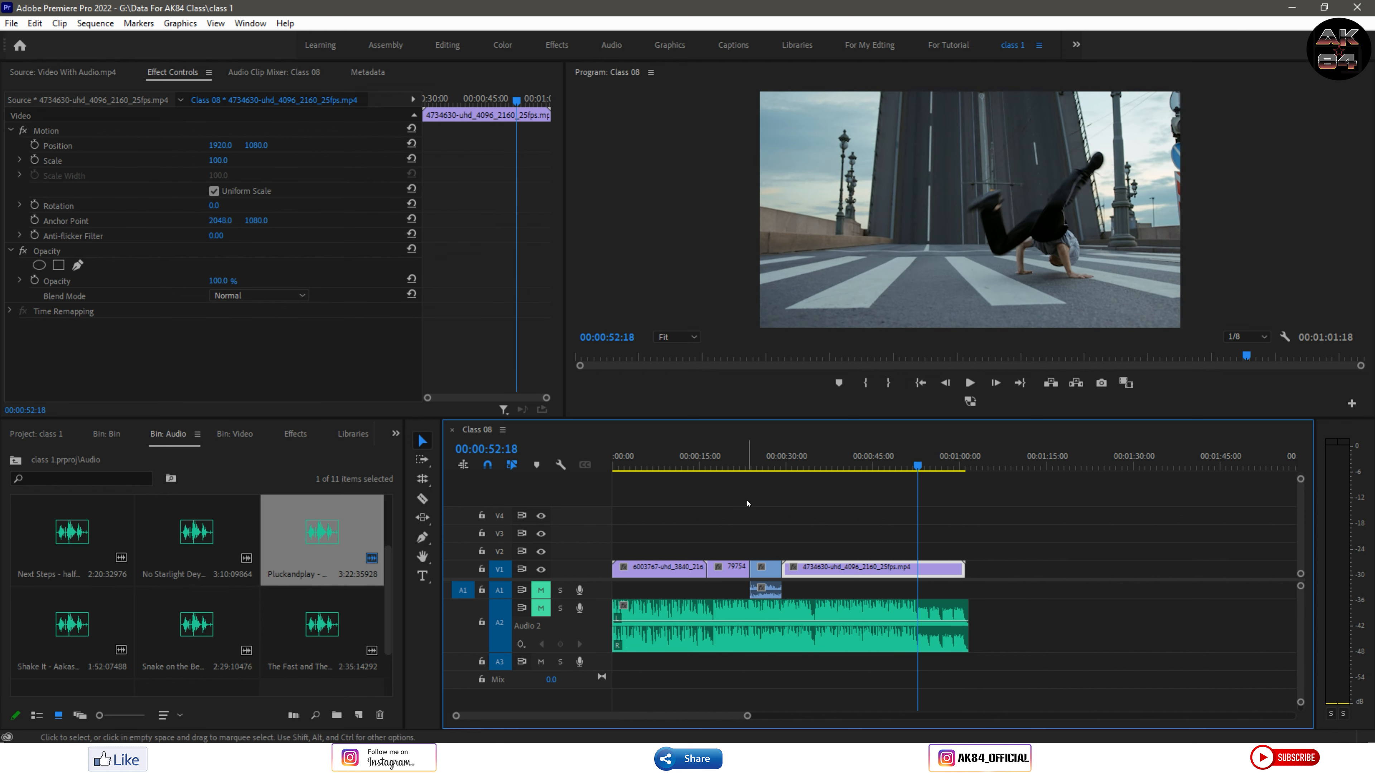
{"action": "key", "text": "j"}
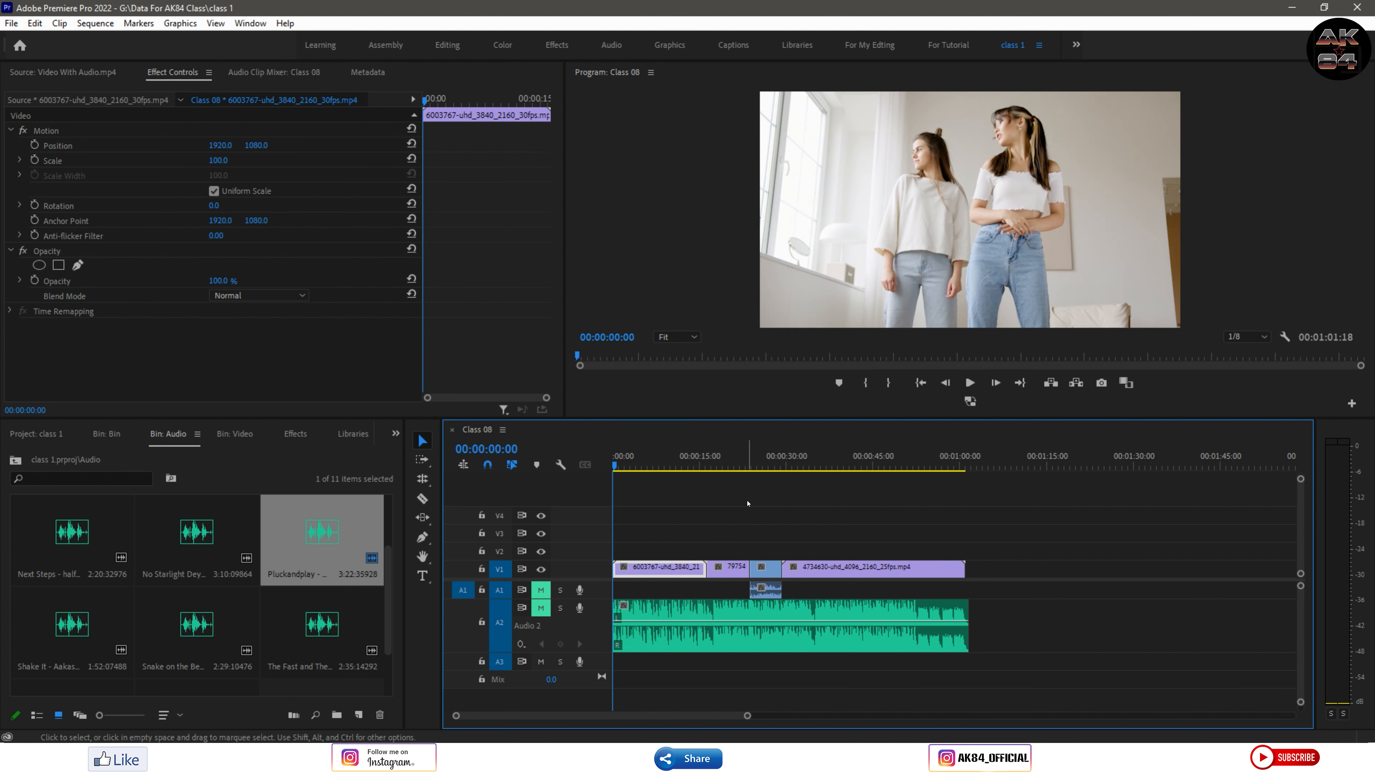
{"action": "key", "text": "l"}
{"action": "key", "text": "j"}
Select three of the V1 clips one at a time, marquee-select all four V1 clips together, and clear the selection
{"action": "left_click", "coordinate": [813, 539]}
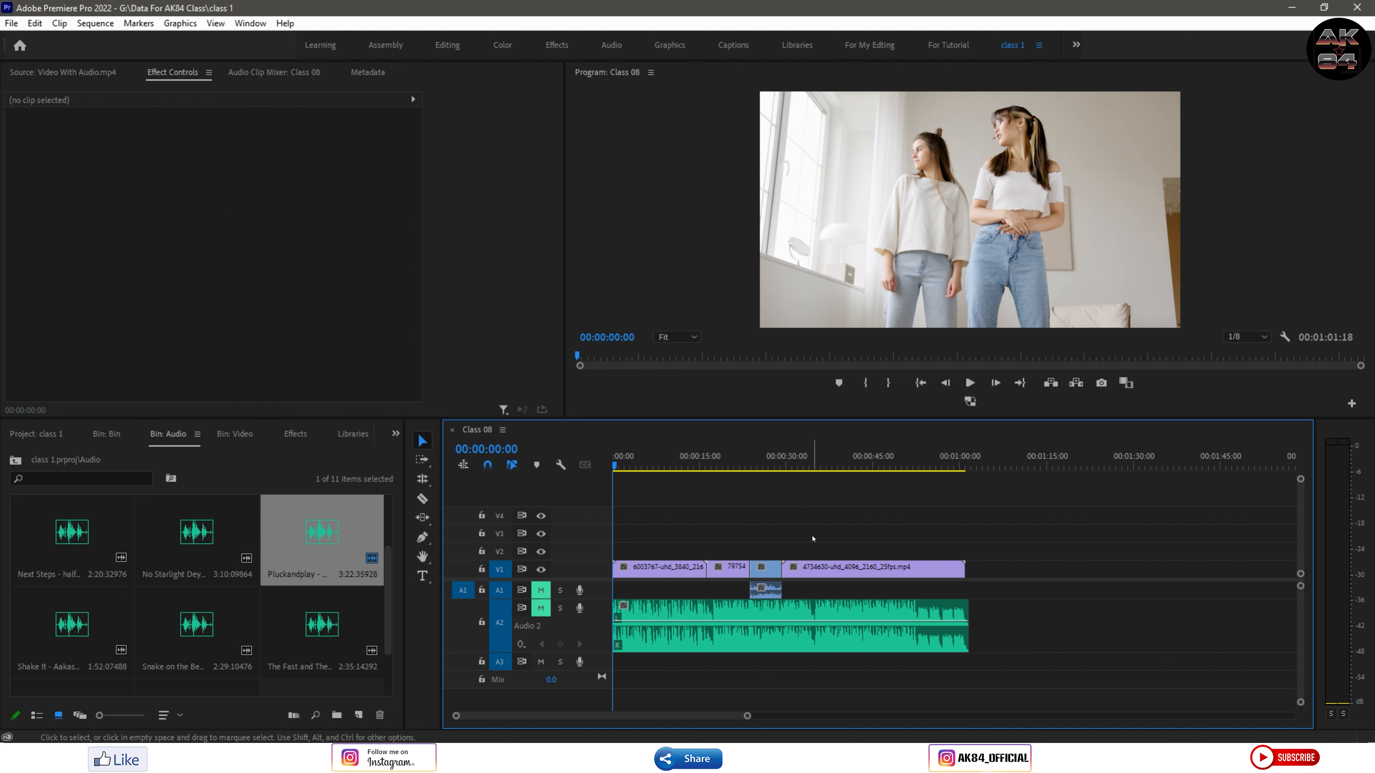
{"action": "left_click", "coordinate": [666, 567]}
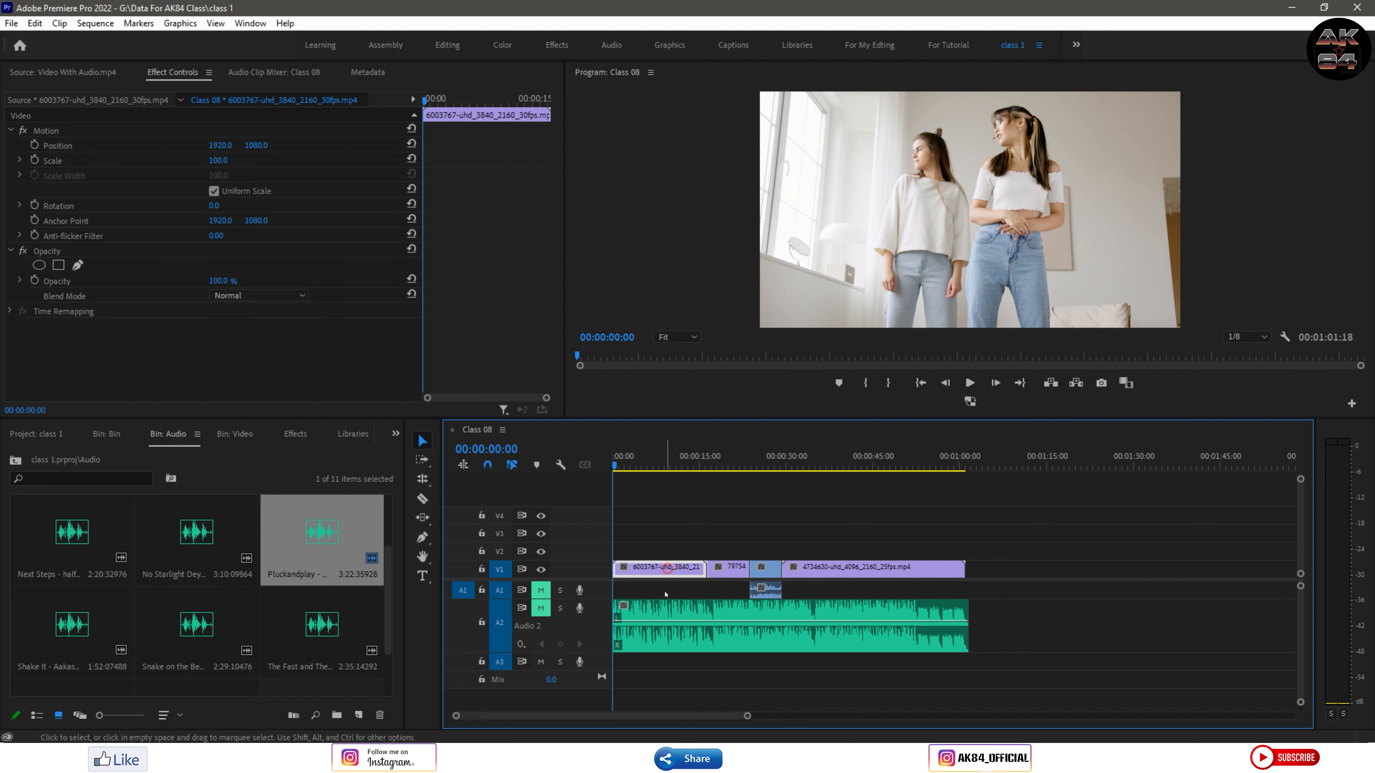
{"action": "left_click", "coordinate": [729, 568]}
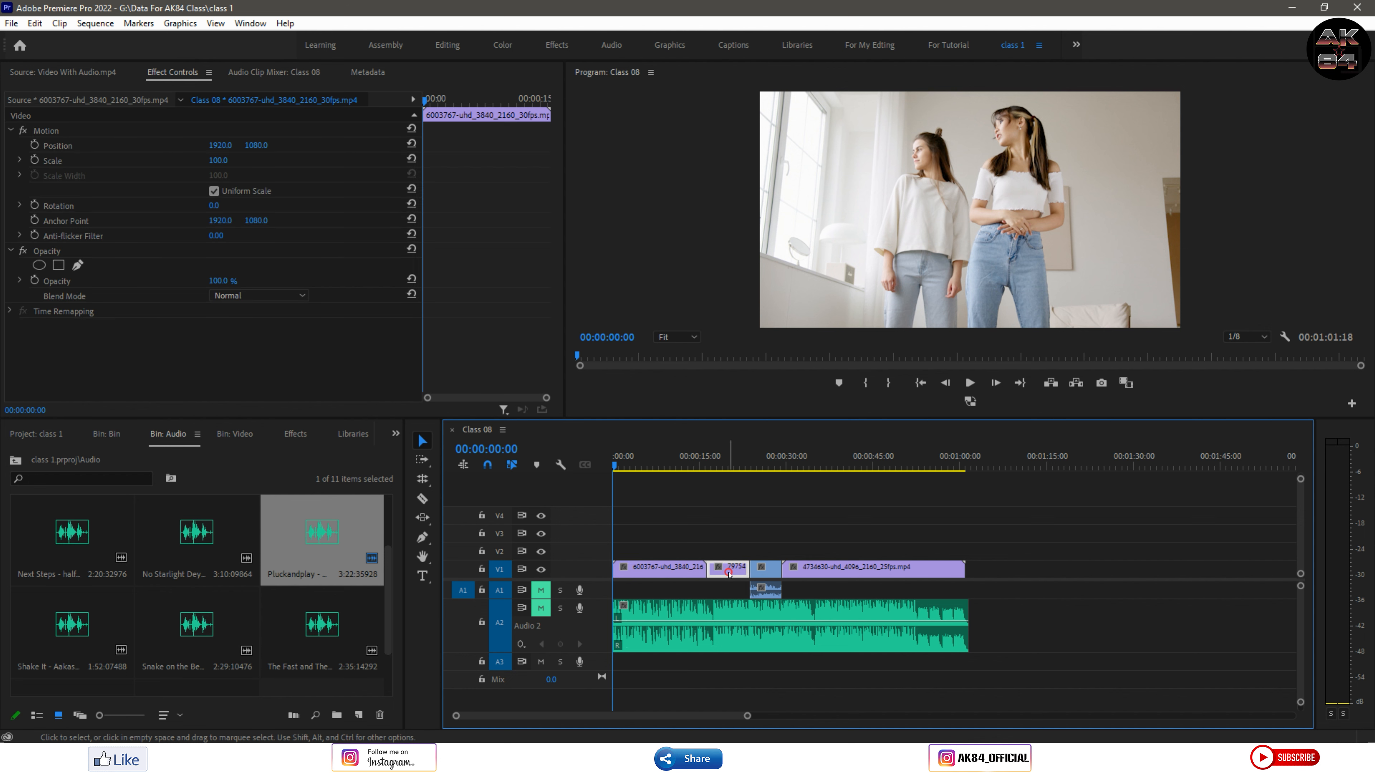
{"action": "left_click", "coordinate": [804, 573]}
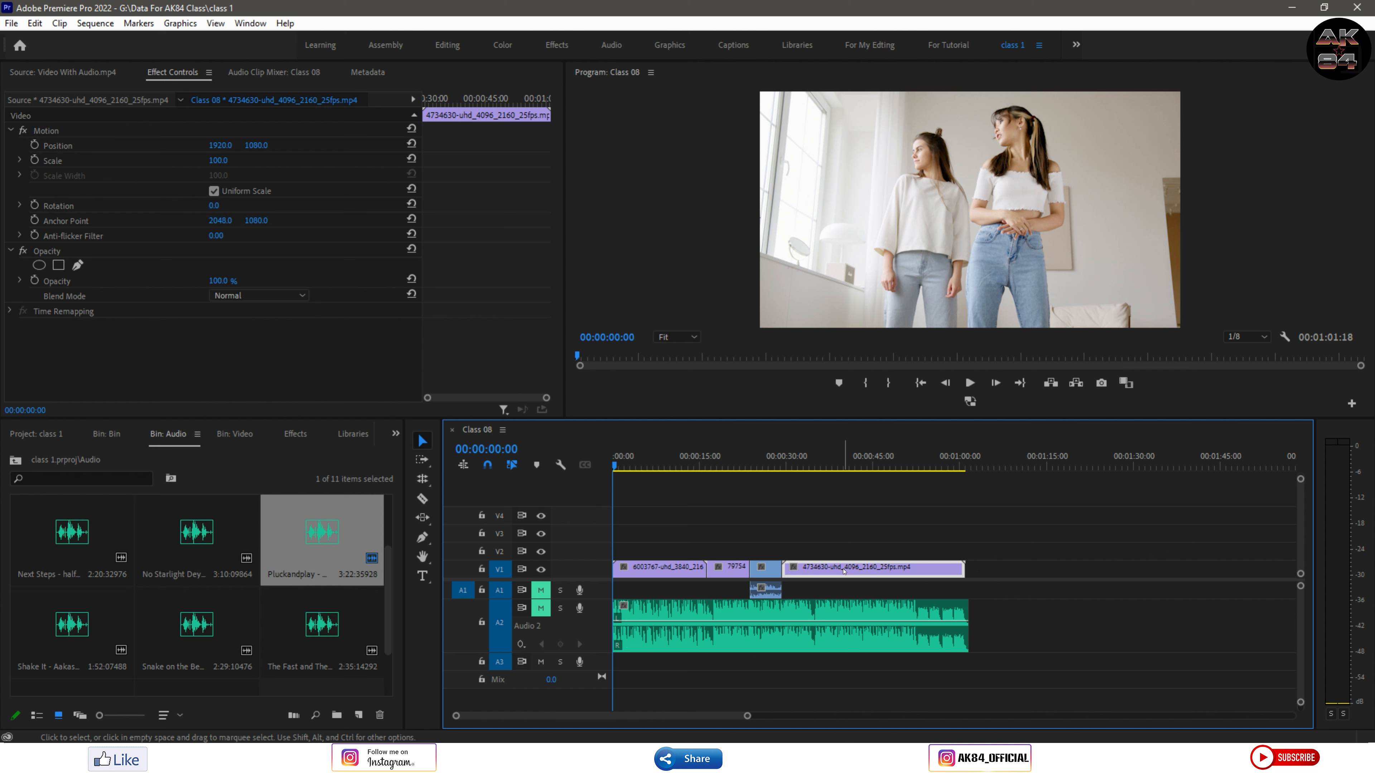
{"action": "left_click_drag", "start_coordinate": [1072, 518], "coordinate": [628, 591]}
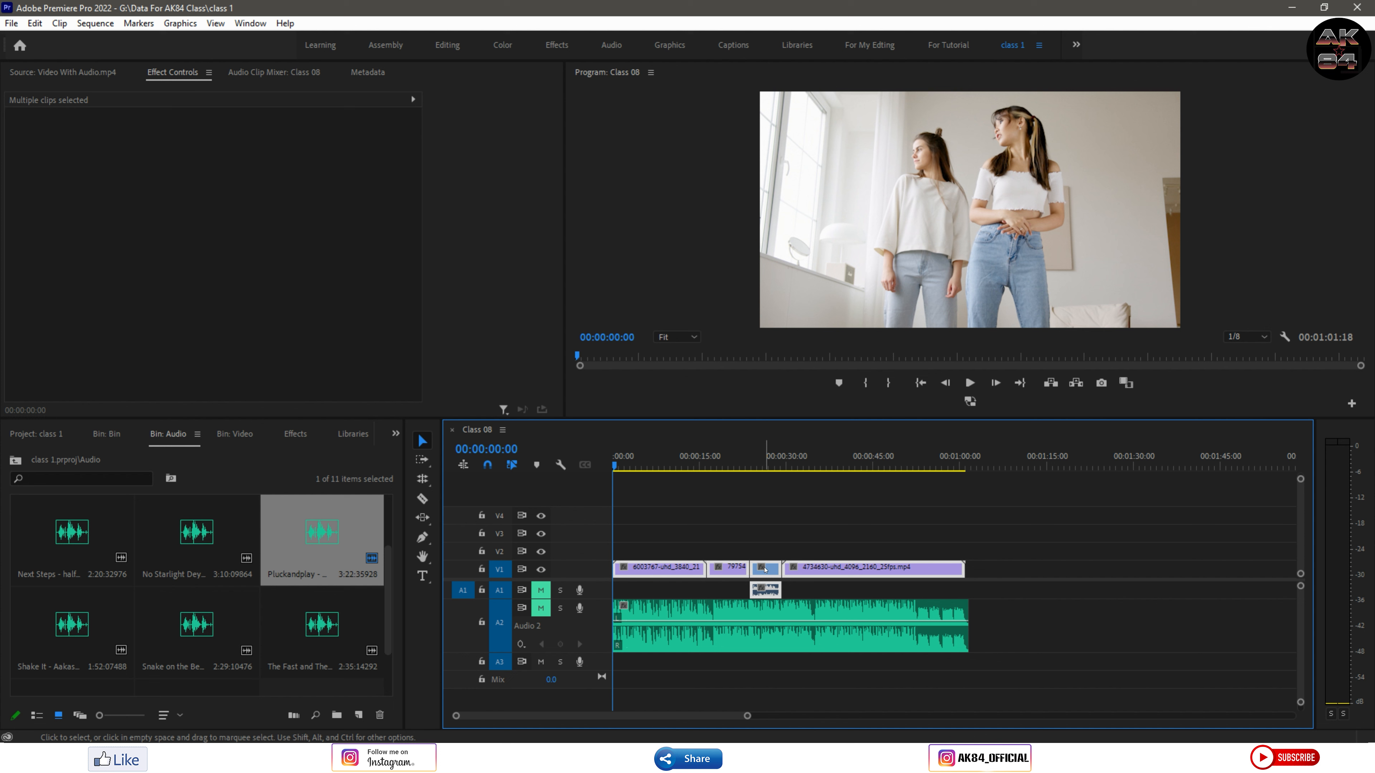
{"action": "left_click", "coordinate": [655, 586]}
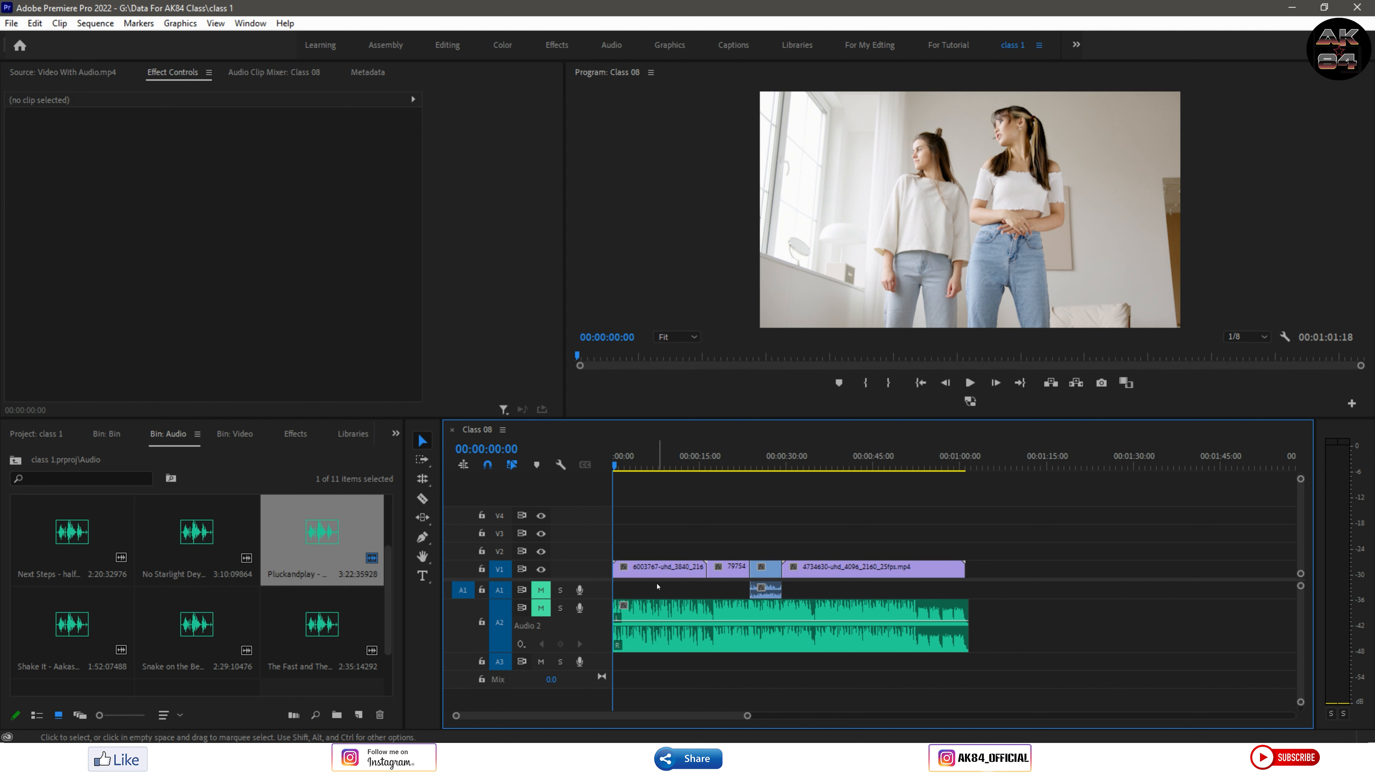
Select the first, second and last V1 clips together without Video With Audio.mp4, and clear the selection
{"action": "left_click", "coordinate": [657, 570]}
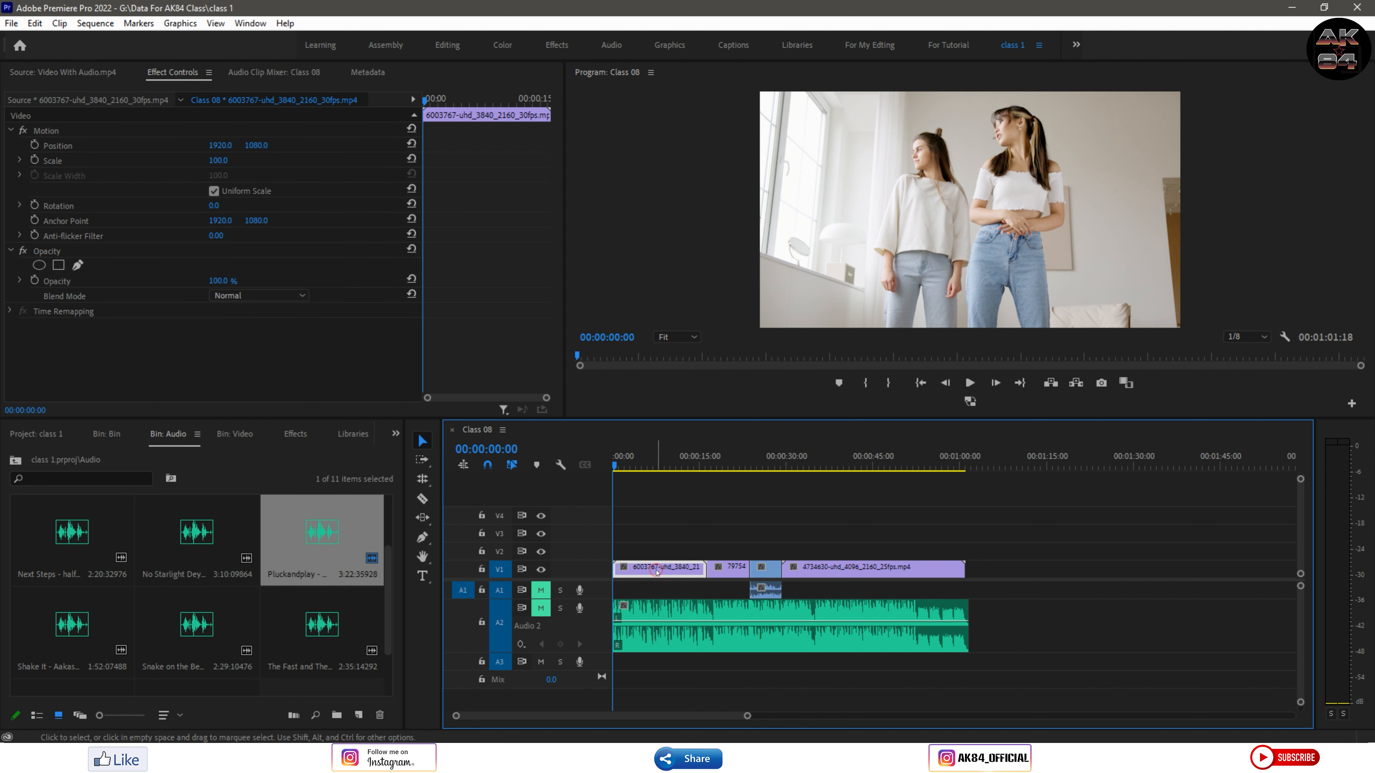
{"action": "key", "text": "shift"}
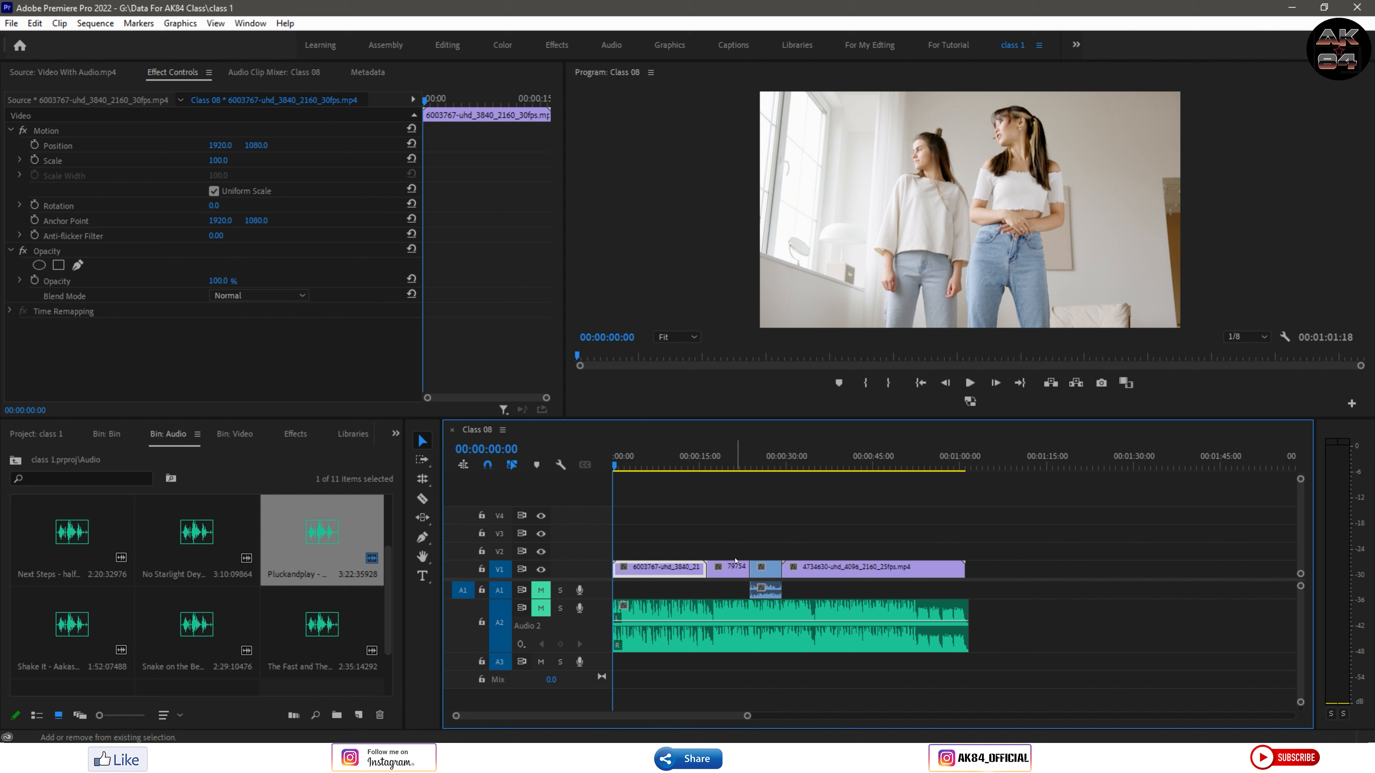
{"action": "left_click", "coordinate": [728, 572], "text": "shift"}
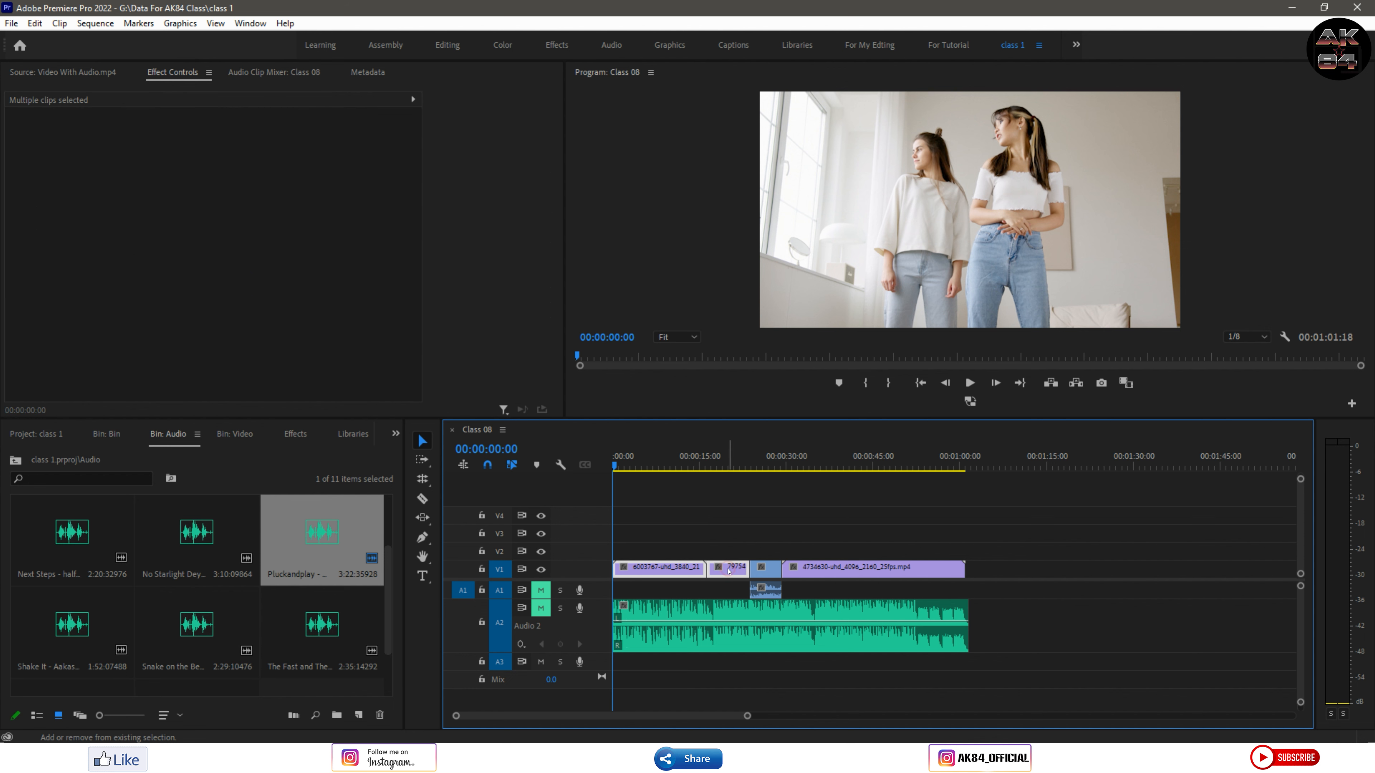
{"action": "left_click", "coordinate": [828, 571], "text": "shift"}
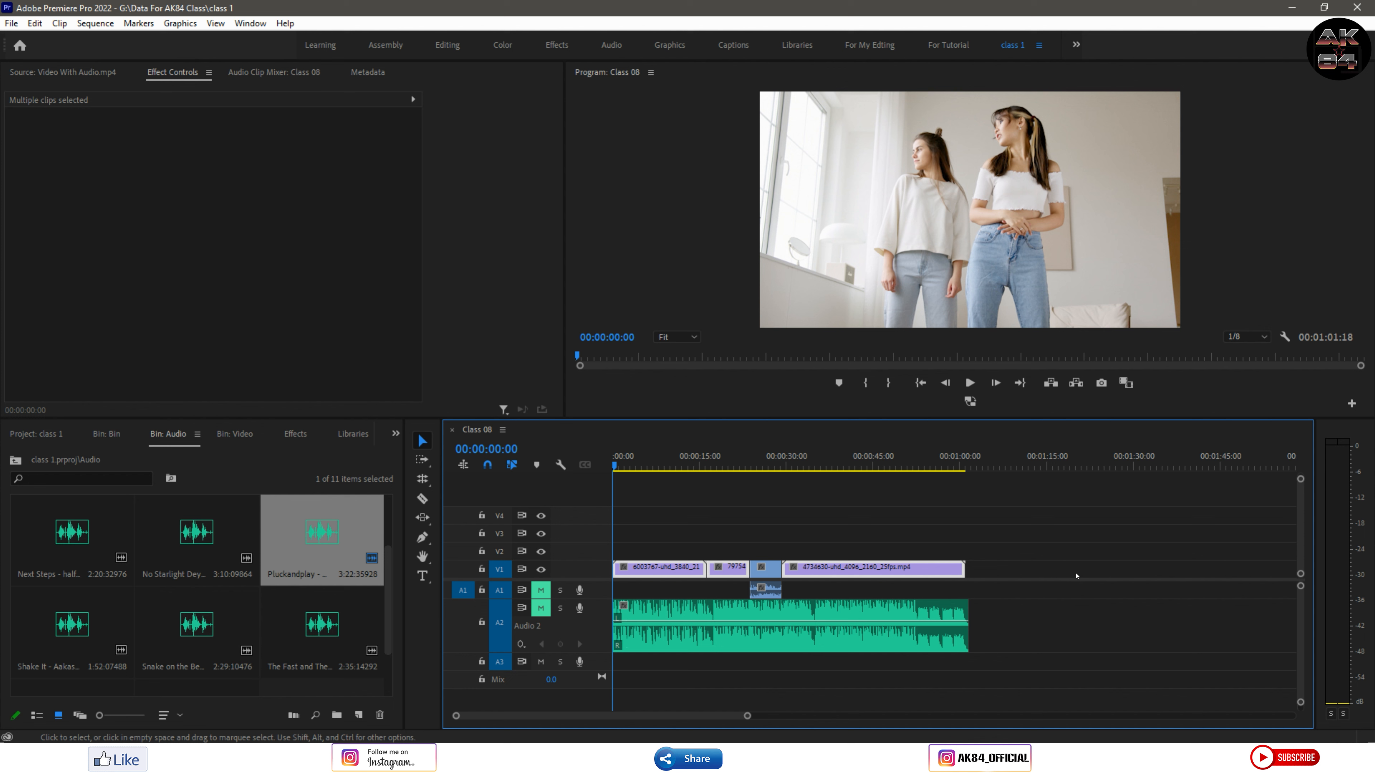
{"action": "left_click", "coordinate": [1006, 569]}
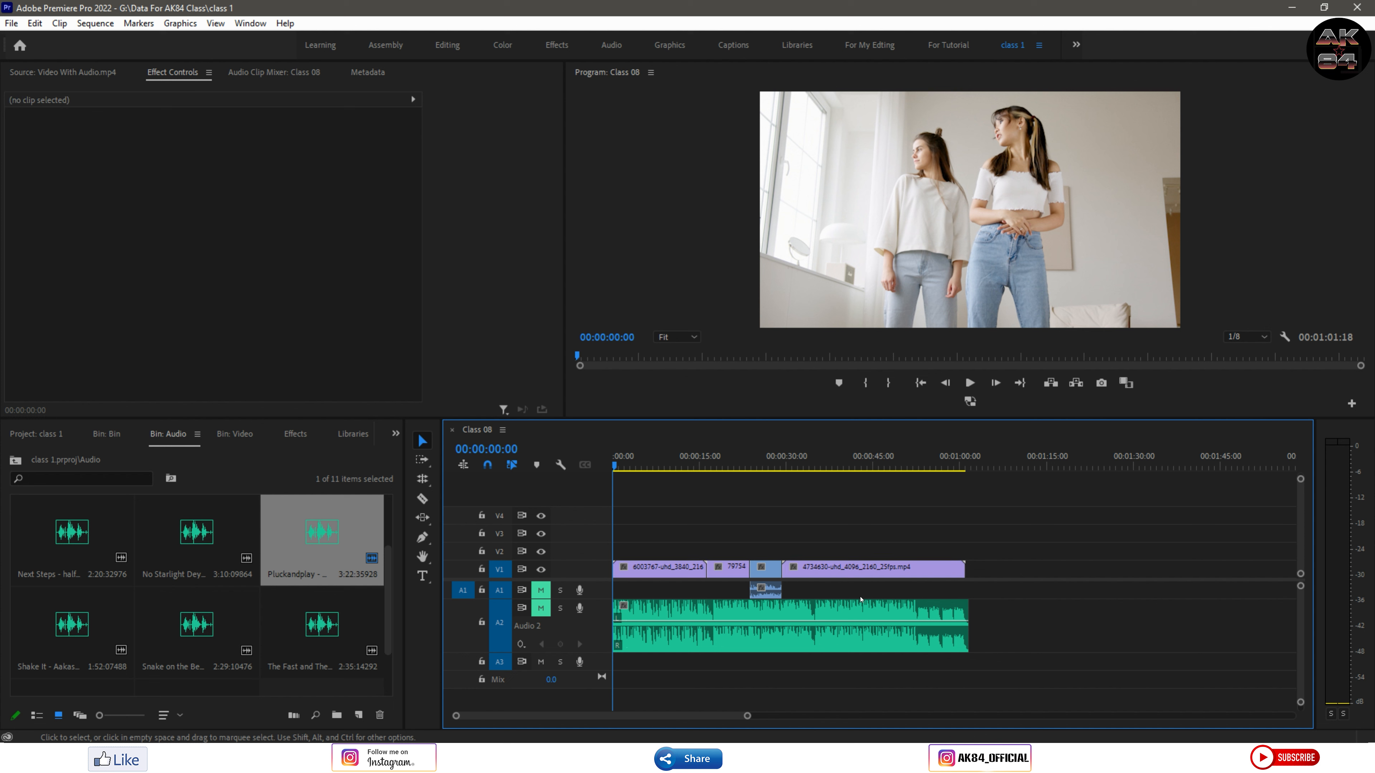
Select the first V1 clip and jump the playhead forward through the edit points to the last video clip's end
{"action": "left_click", "coordinate": [680, 573]}
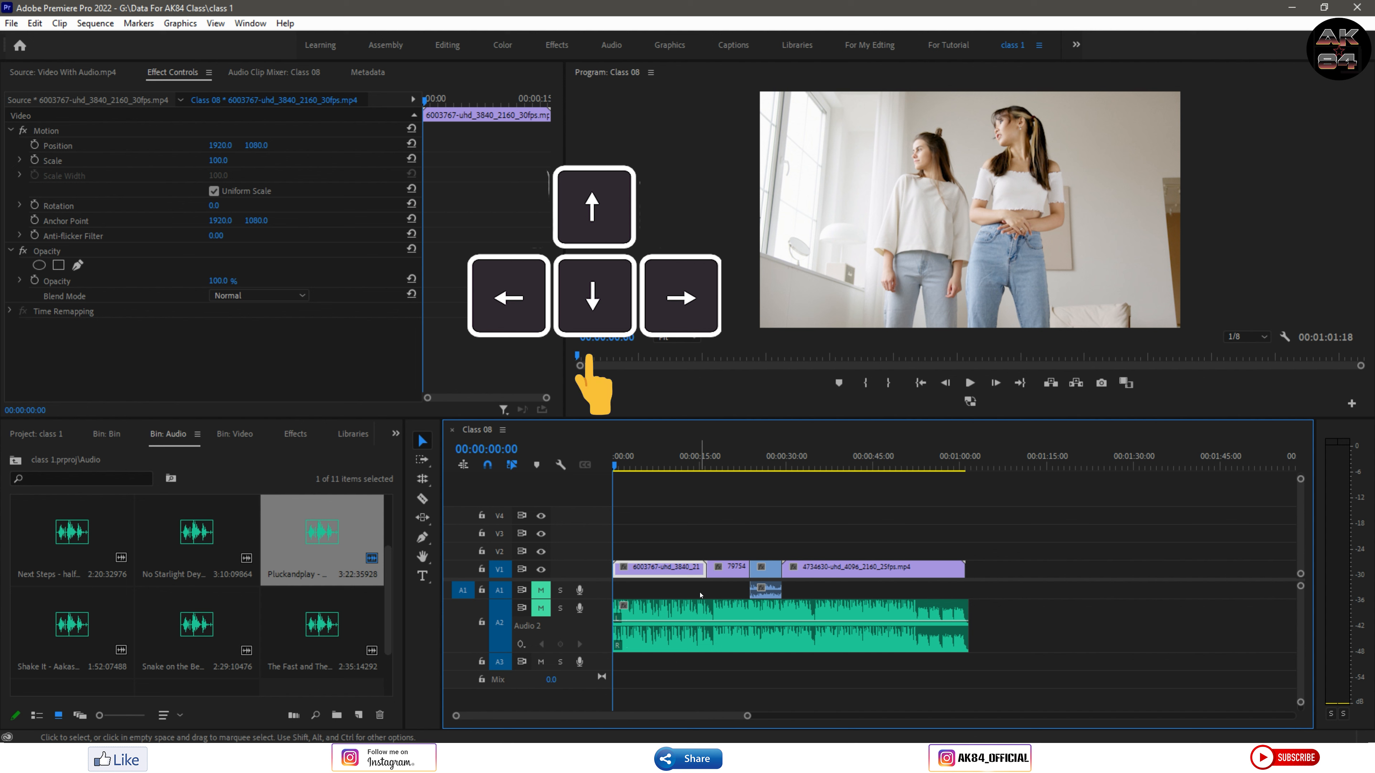
{"action": "key", "text": "Down"}
{"action": "key", "text": "Down"}
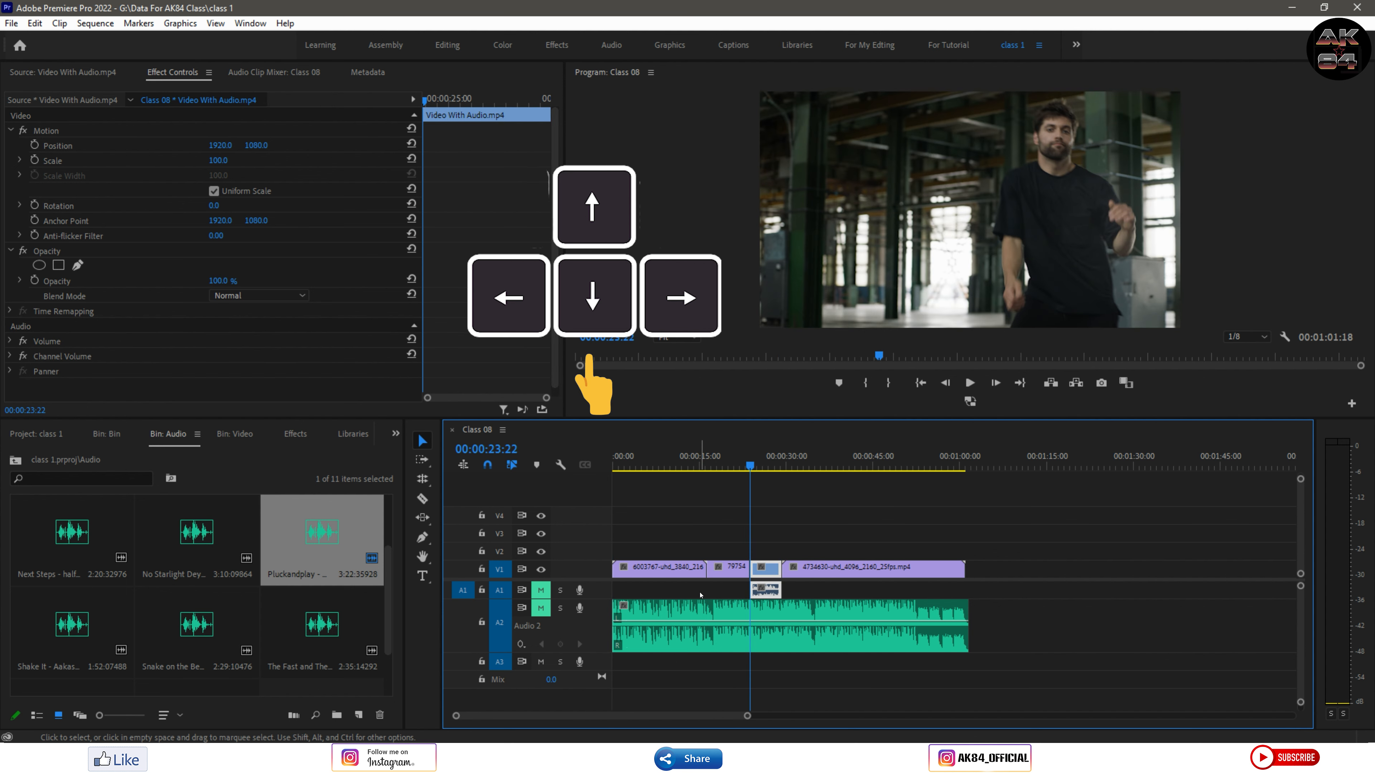
{"action": "key", "text": "Down"}
{"action": "key", "text": "Down"}
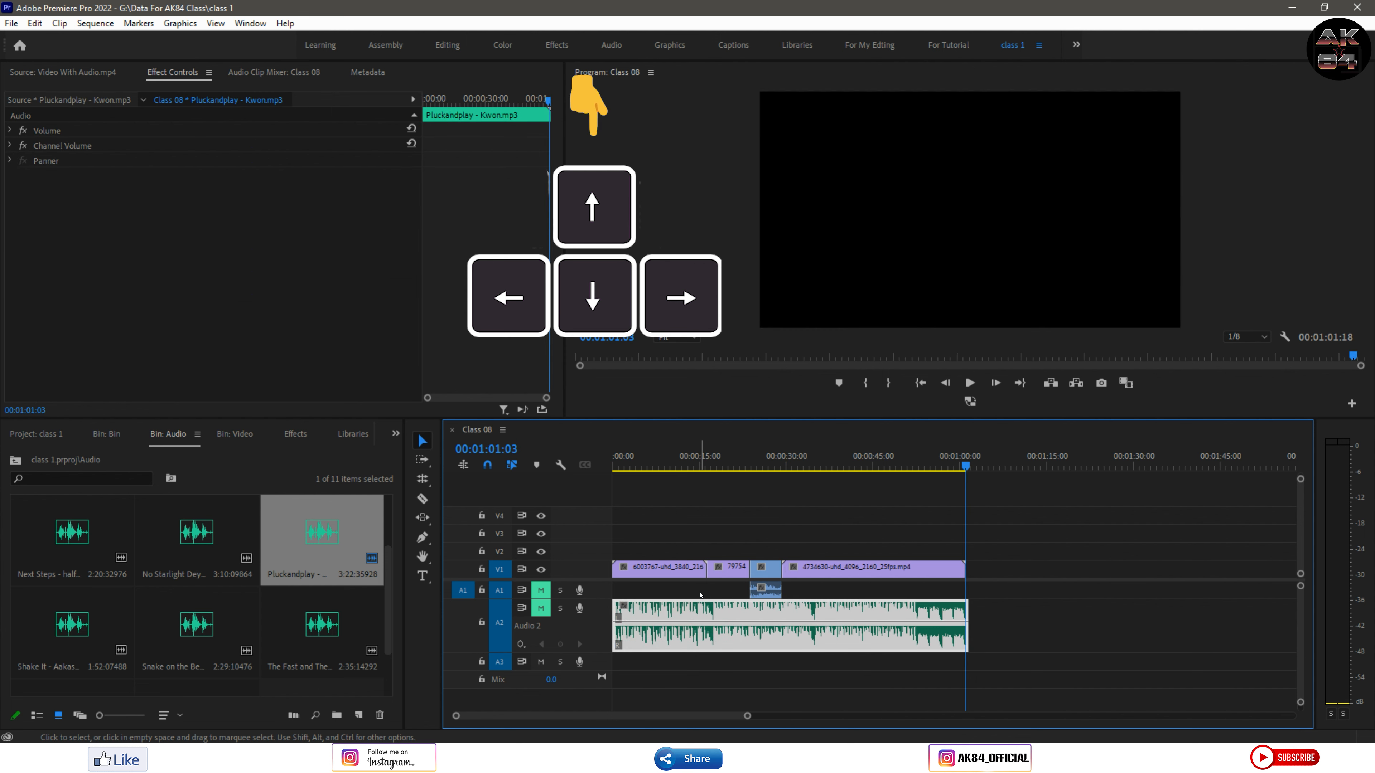
Jump the playhead backward cut by cut from the last clip's end to the start of the sequence
{"action": "key", "text": "Up"}
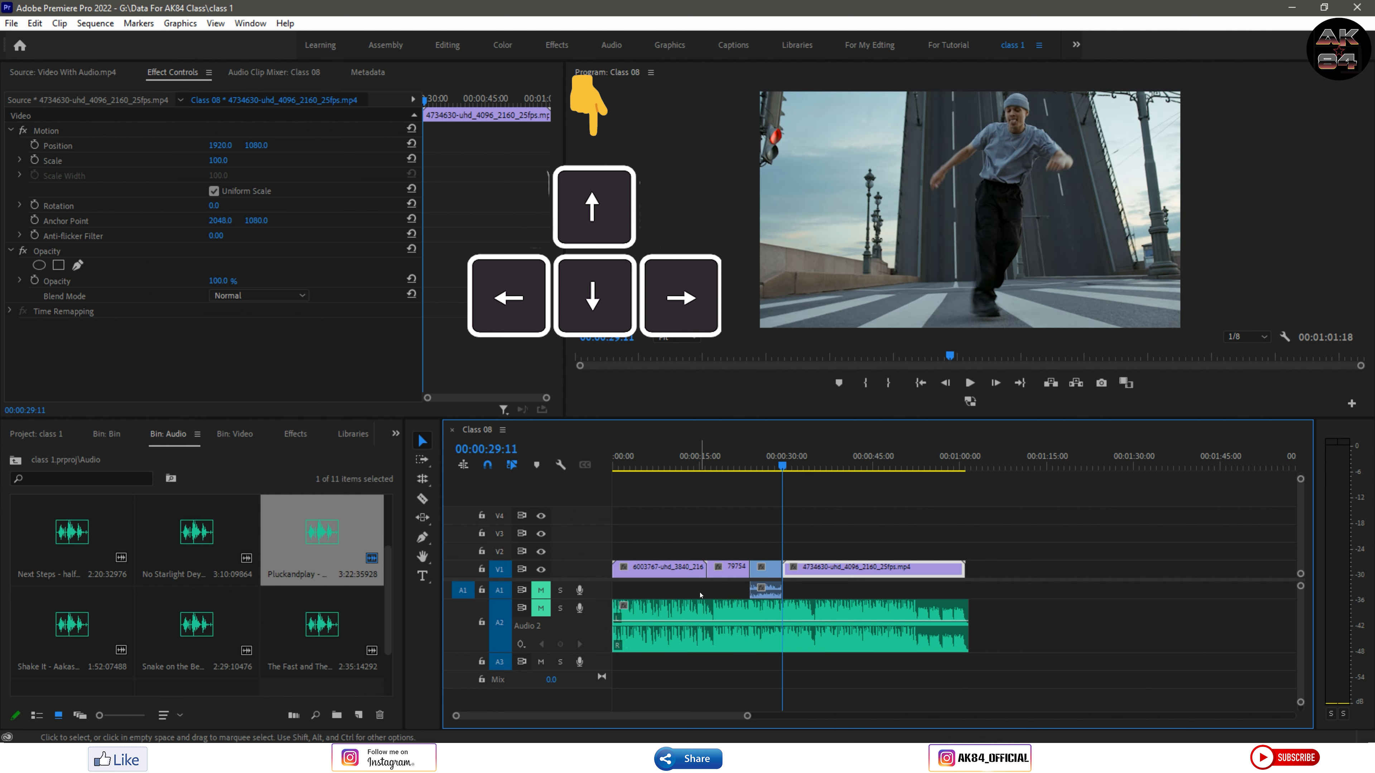
{"action": "key", "text": "Up"}
{"action": "key", "text": "Up"}
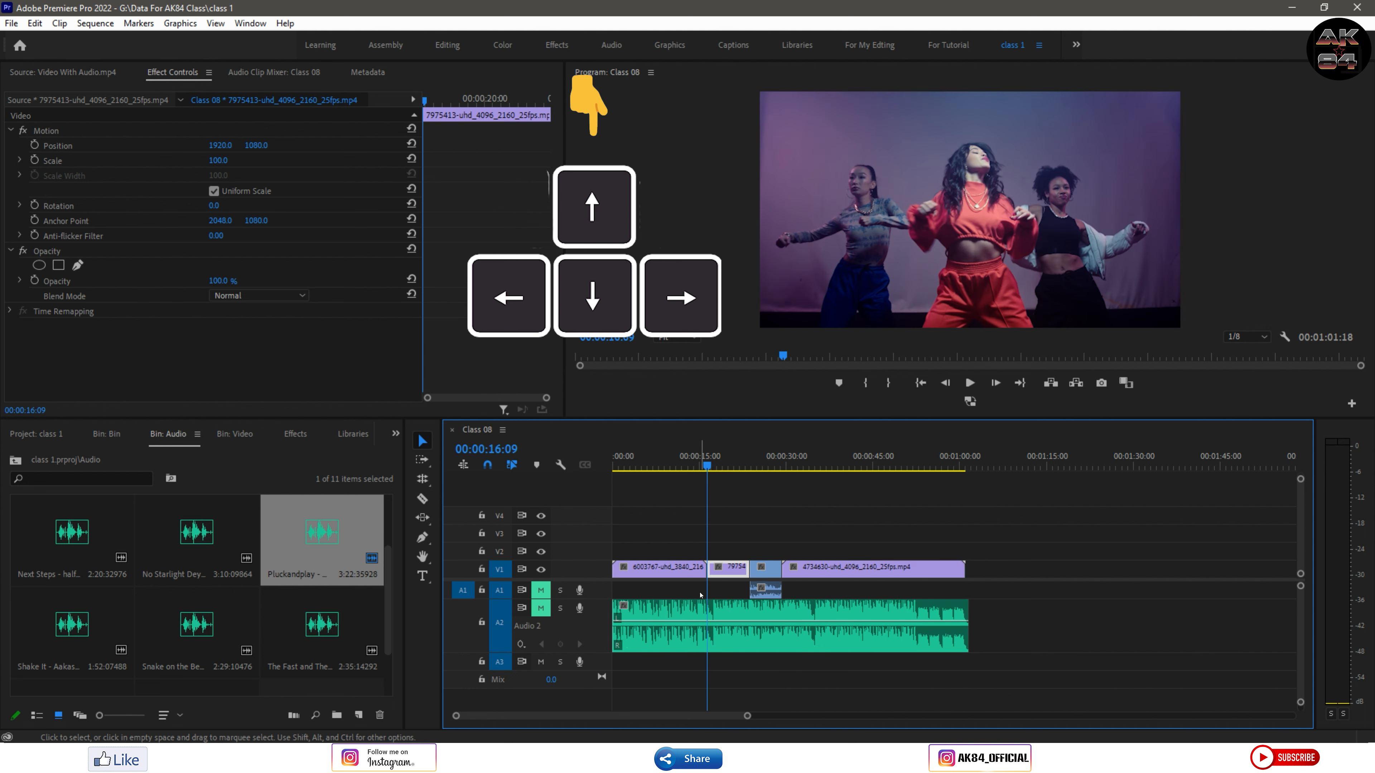
{"action": "key", "text": "Up"}
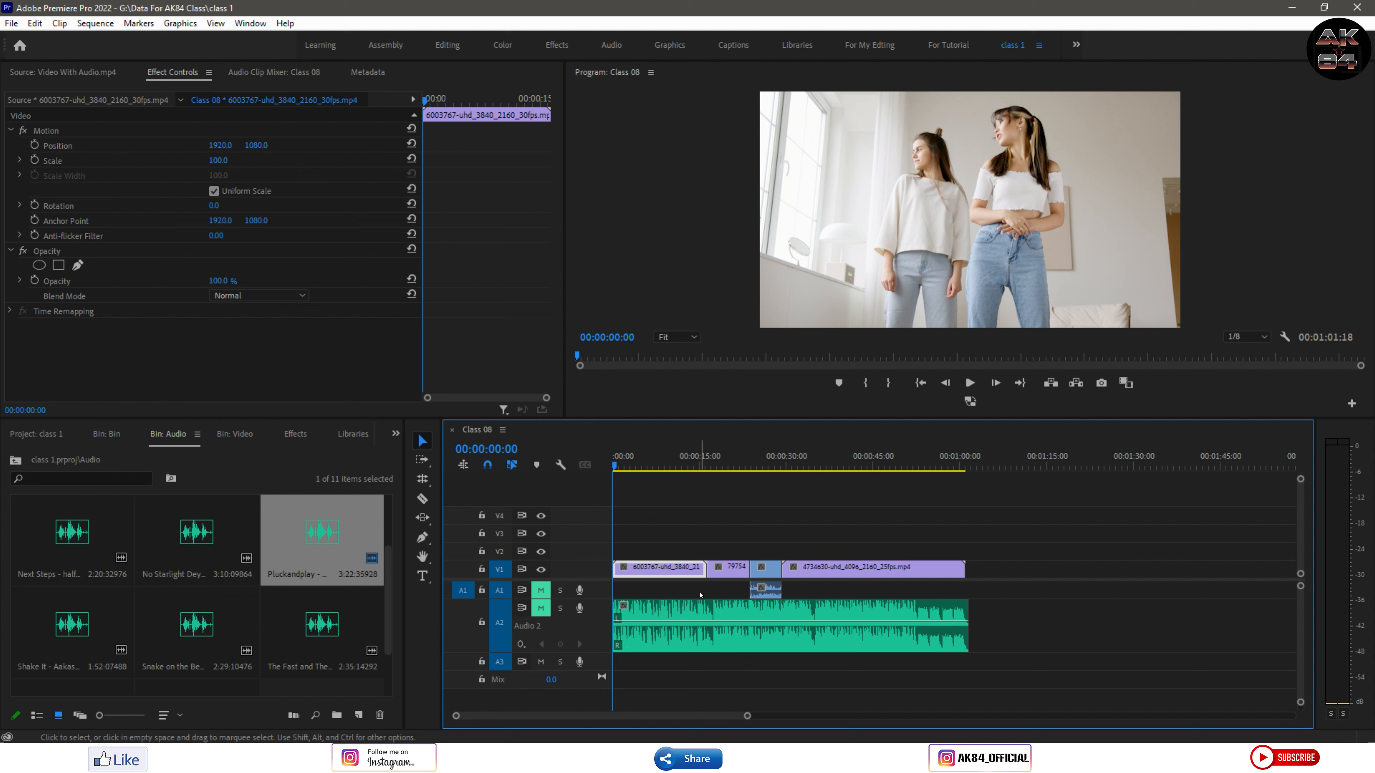
Jump the playhead through the cuts to the last video clip's start at 00:00:29:11 and back to 00:00:00:00
{"action": "key", "text": "Down"}
{"action": "key", "text": "Down"}
{"action": "key", "text": "Down"}
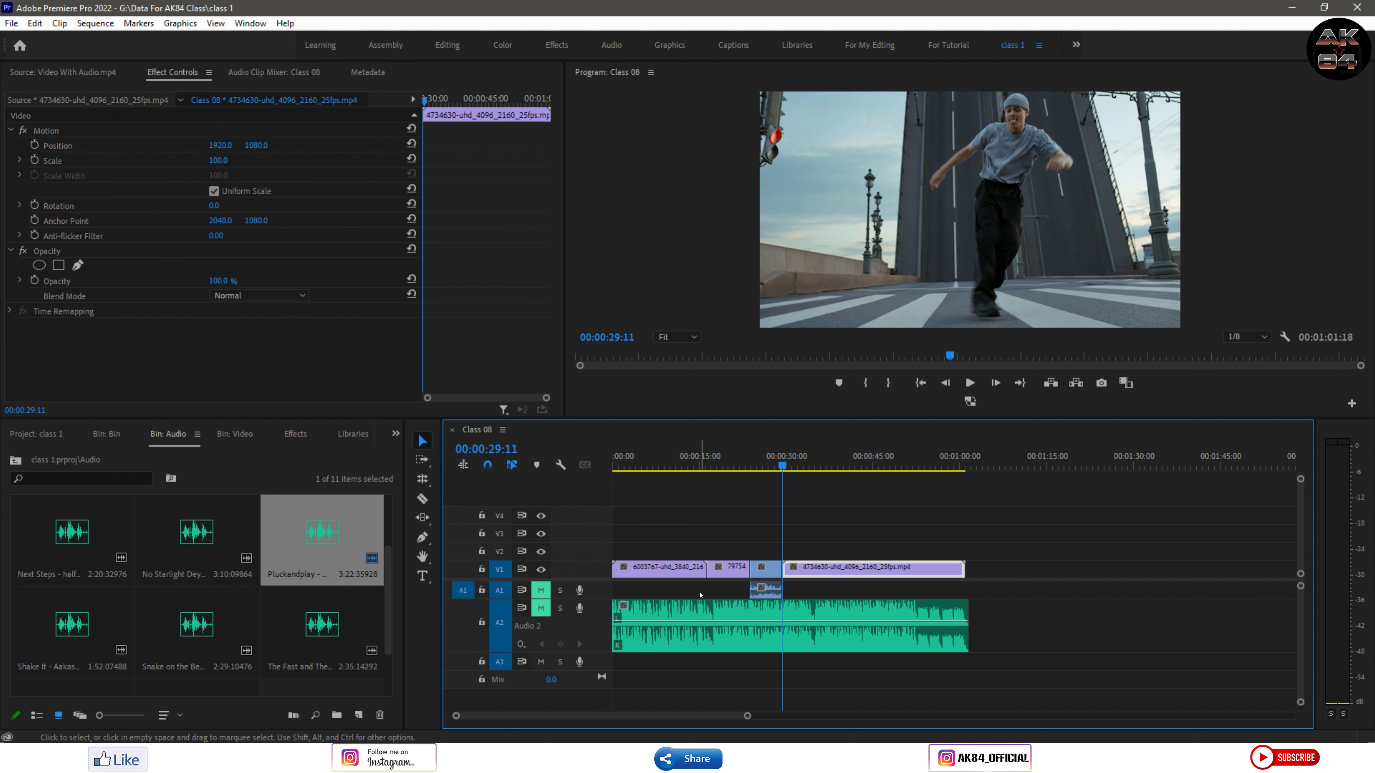
{"action": "key", "text": "Up"}
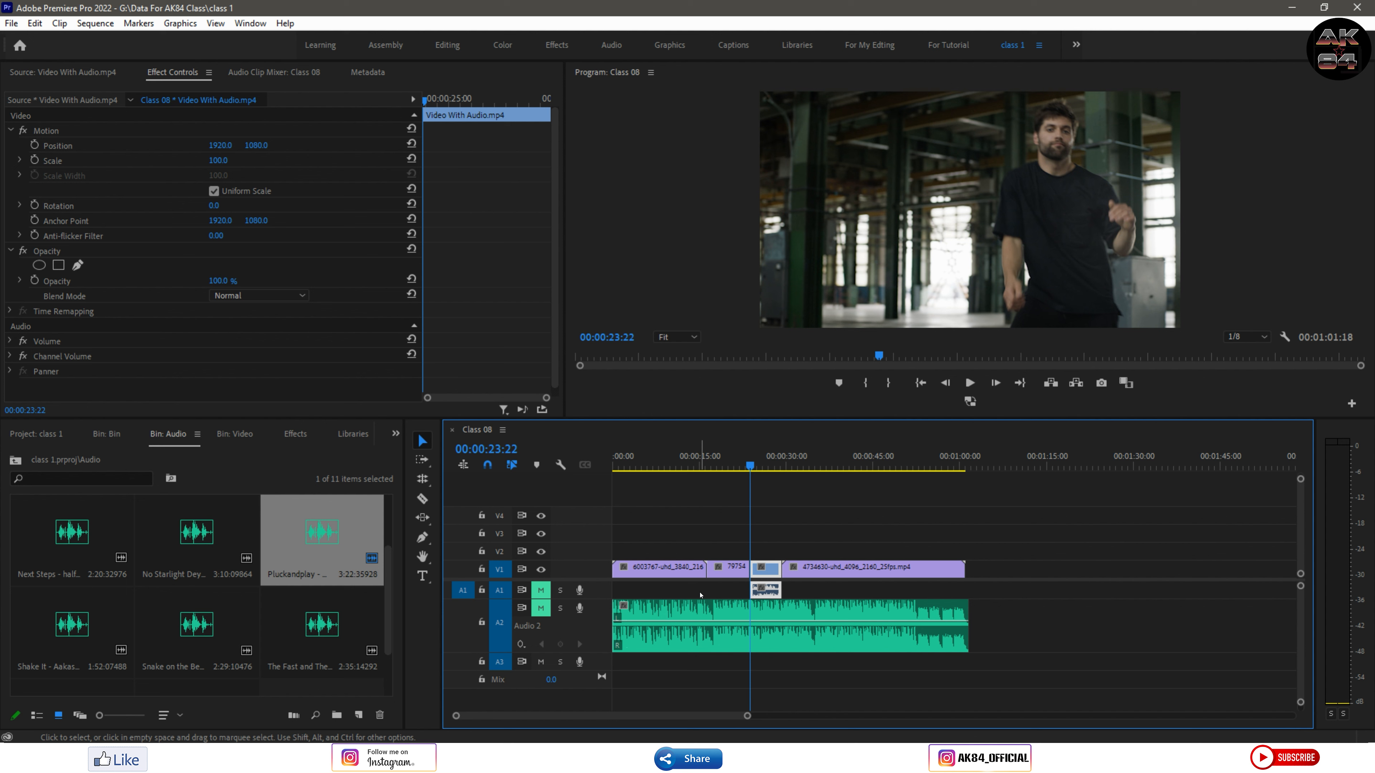
{"action": "key", "text": "Up"}
{"action": "key", "text": "Up"}
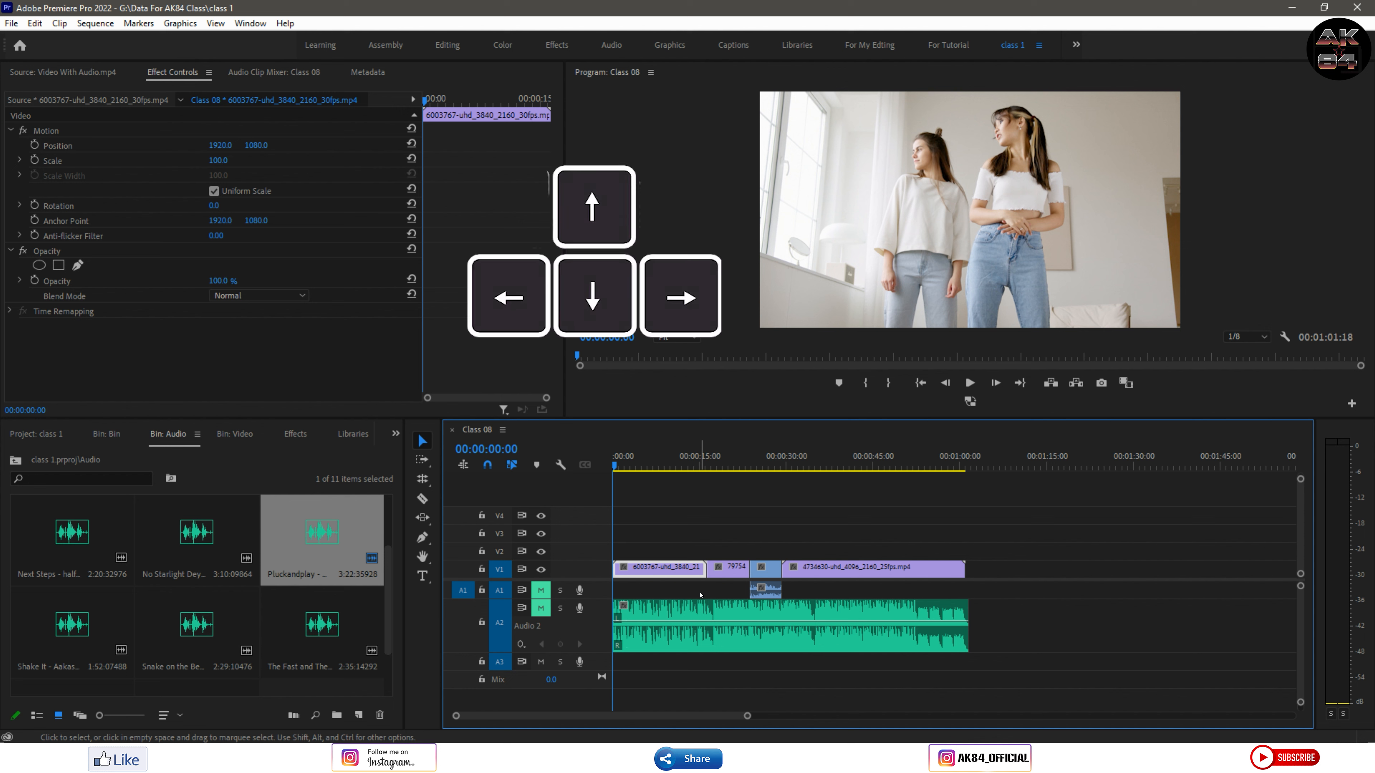
Jump to the start of the second V1 clip and advance the playhead frame by frame to 00:00:16:20
{"action": "key", "text": "Down"}
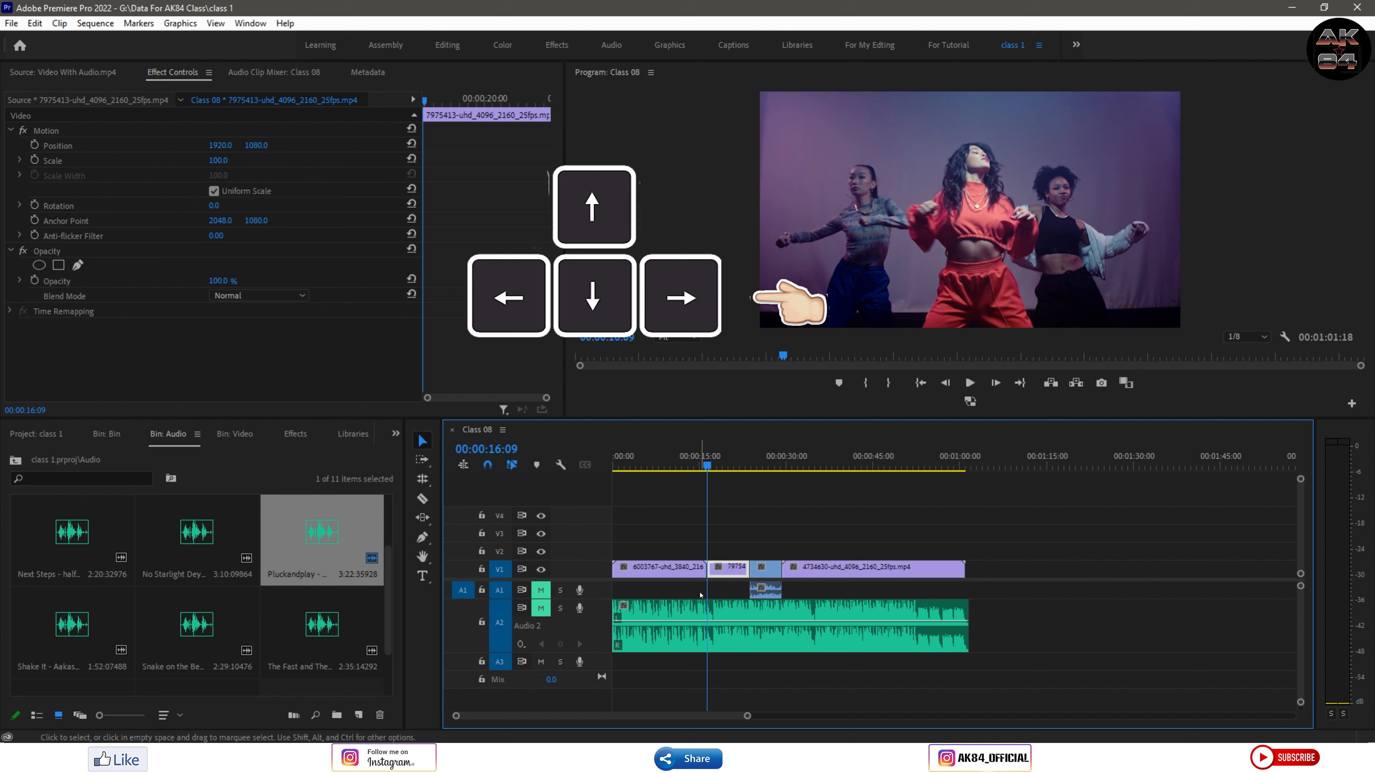
{"action": "key", "text": "Right"}
{"action": "key", "text": "Right"}
{"action": "key", "text": "Right"}
{"action": "key", "text": "Right"}
{"action": "key", "text": "Right"}
{"action": "key", "text": "Right"}
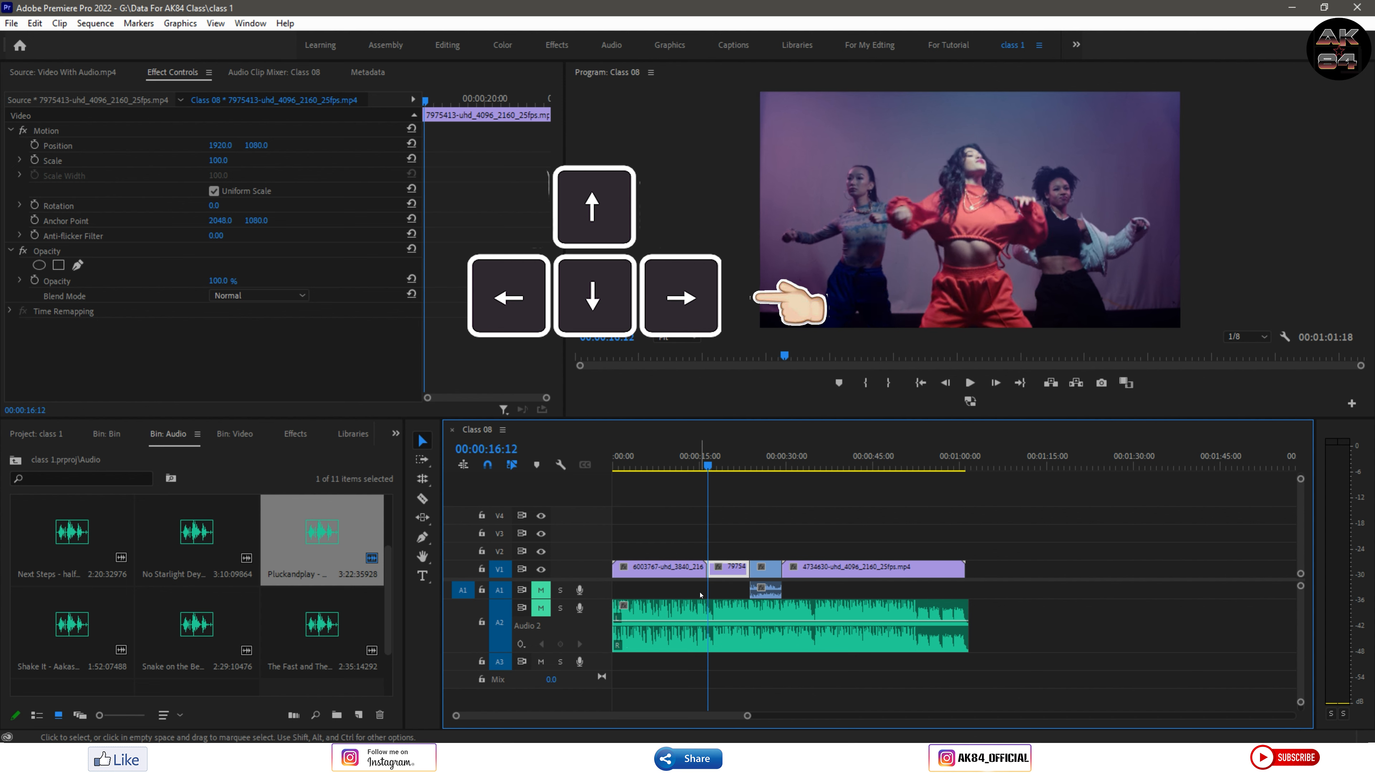
{"action": "key", "text": "Right"}
{"action": "key", "text": "Right"}
{"action": "key", "text": "Right"}
{"action": "key", "text": "Right"}
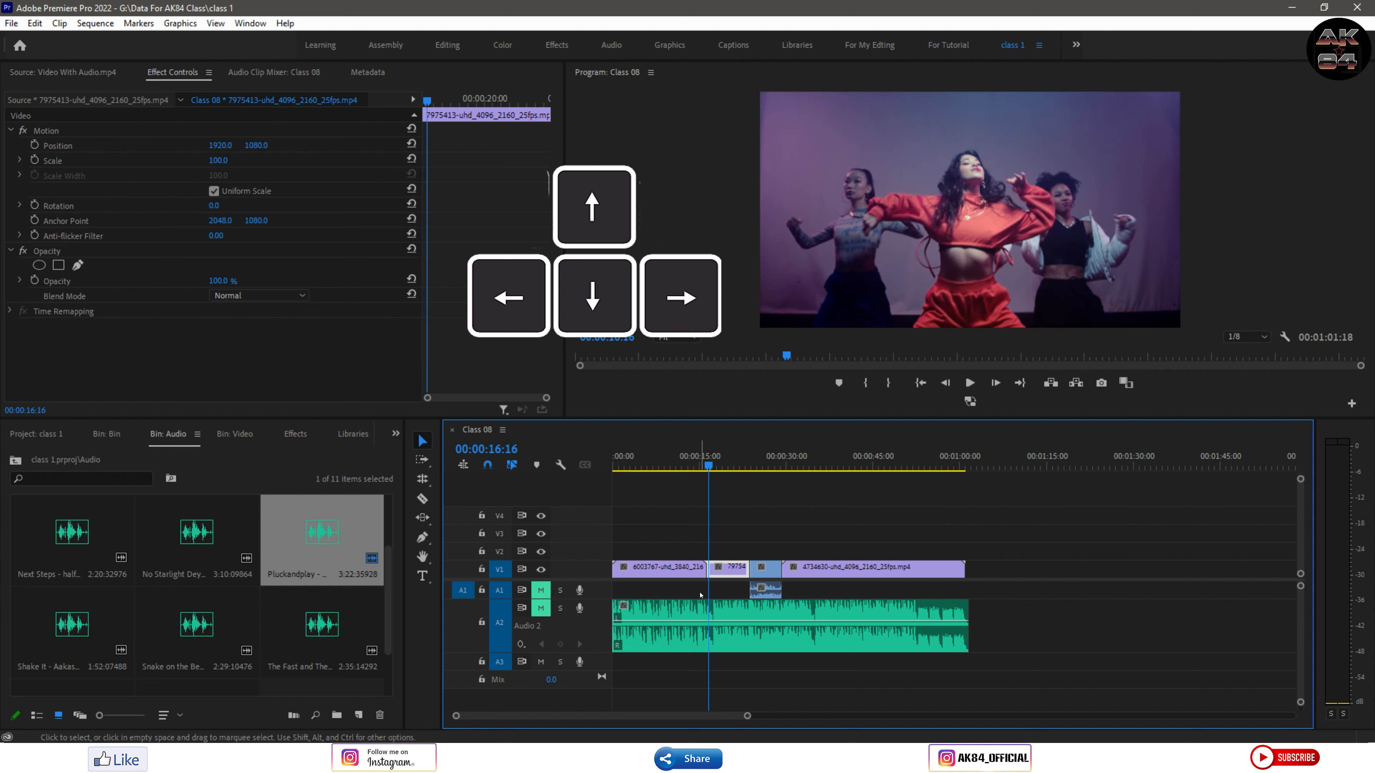
{"action": "key", "text": "Right"}
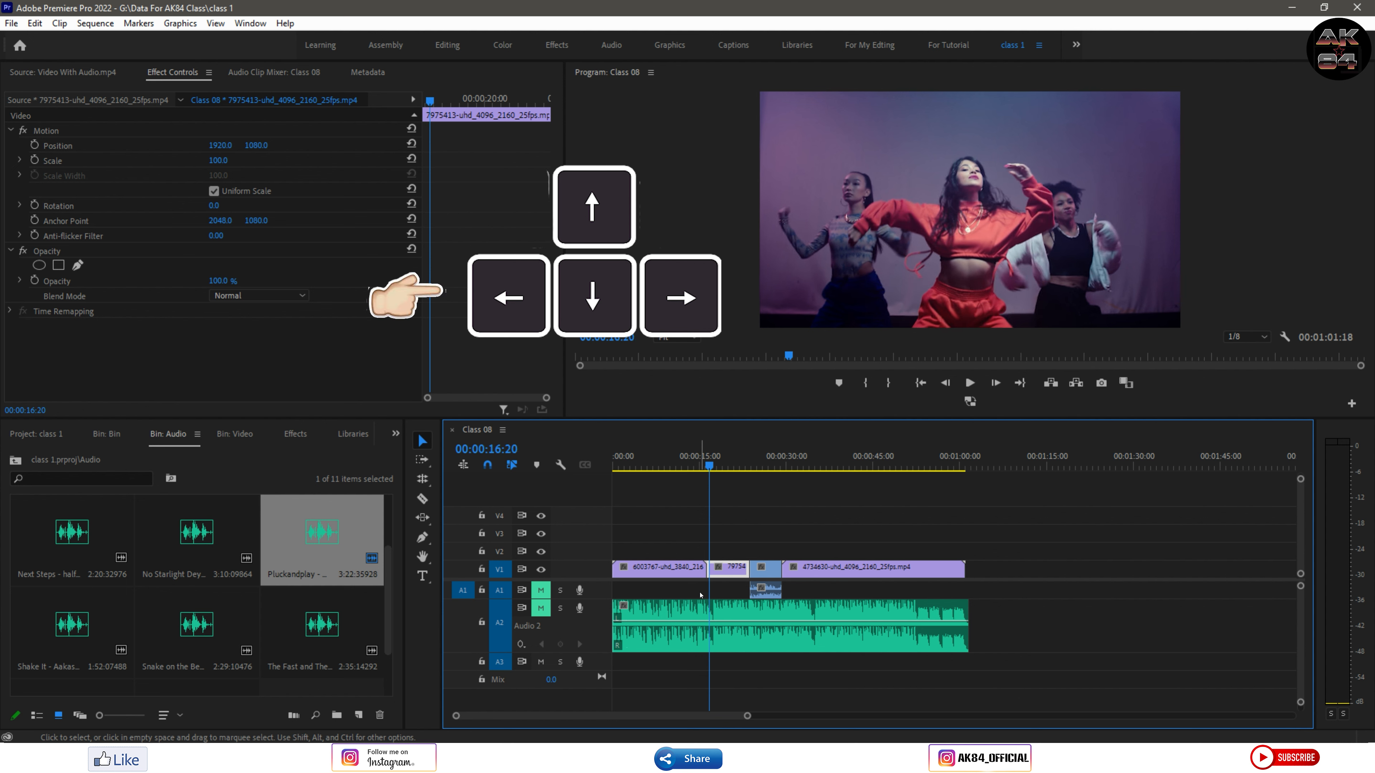
Move the playhead backward frame by frame from 00:00:16:20 within the second V1 clip
{"action": "key", "text": "Left"}
{"action": "key", "text": "Left"}
{"action": "key", "text": "Left"}
{"action": "key", "text": "Left"}
{"action": "key", "text": "Left"}
{"action": "key", "text": "Left"}
{"action": "key", "text": "Left"}
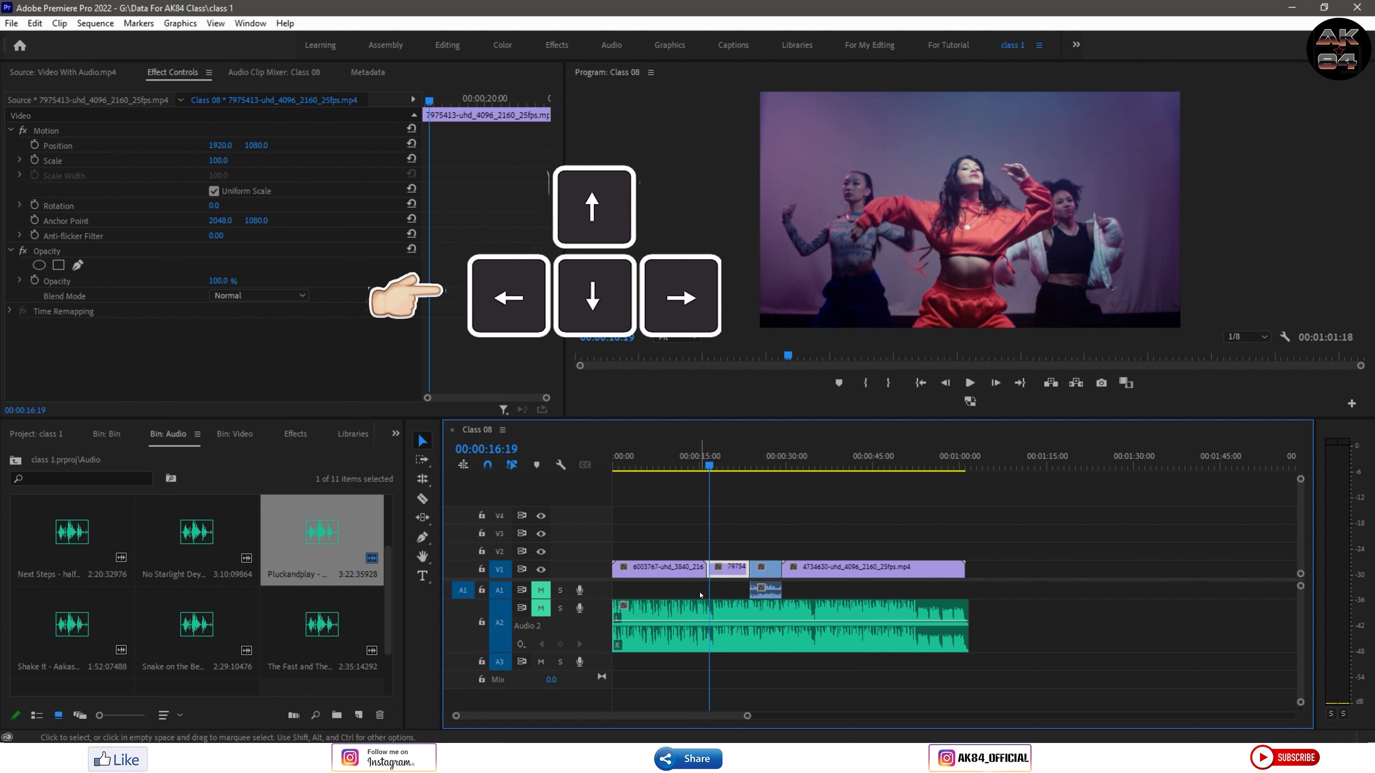
Step the playhead backward frame by frame across the cut into the first V1 clip, to 00:00:15:15
{"action": "key", "text": "Left"}
{"action": "key", "text": "Left"}
{"action": "key", "text": "Left"}
{"action": "key", "text": "Left"}
{"action": "key", "text": "Left"}
{"action": "key", "text": "Left"}
{"action": "key", "text": "Left"}
{"action": "key", "text": "Left"}
{"action": "key", "text": "Left"}
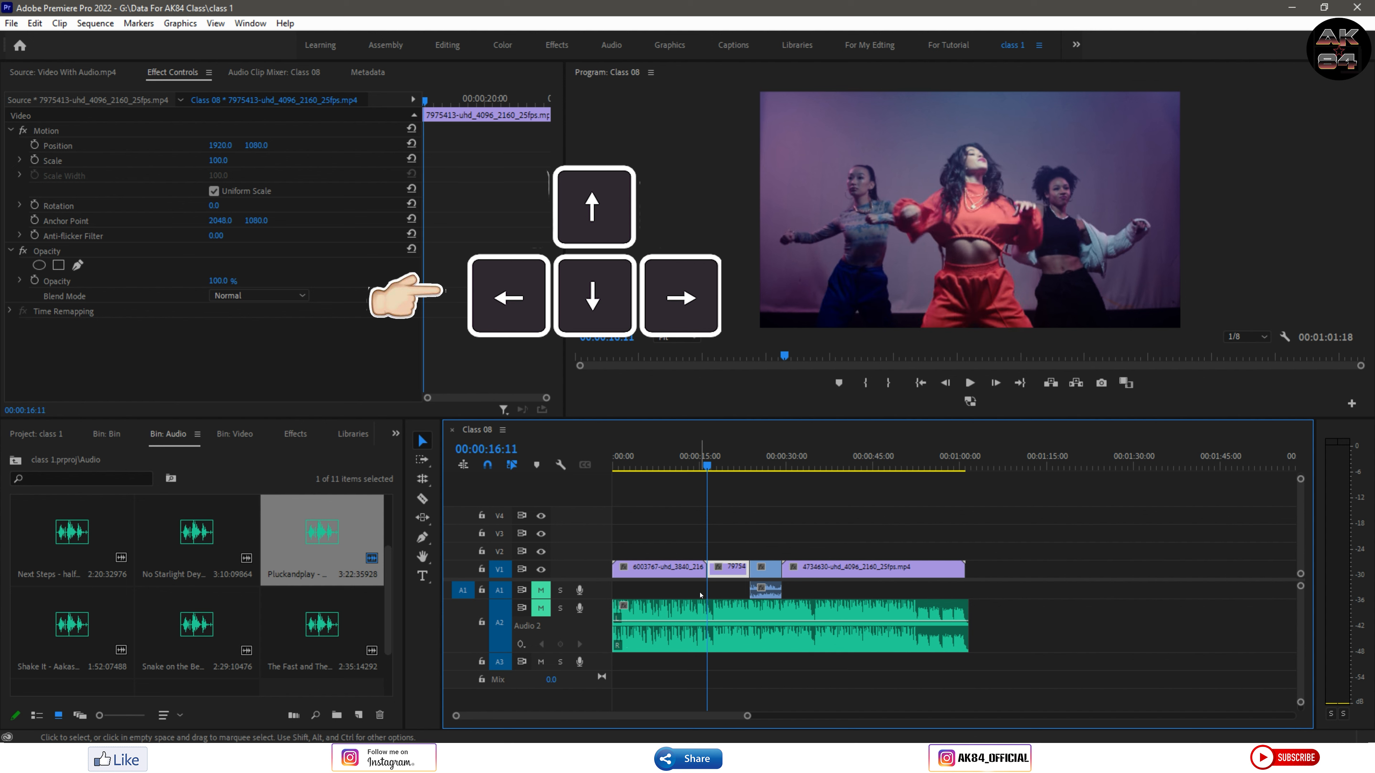
{"action": "key", "text": "Left"}
{"action": "key", "text": "Left"}
{"action": "key", "text": "Left"}
{"action": "key", "text": "Left"}
{"action": "key", "text": "Left"}
{"action": "key", "text": "Left"}
{"action": "key", "text": "Left"}
{"action": "key", "text": "Left"}
{"action": "key", "text": "Left"}
{"action": "key", "text": "Left"}
{"action": "key", "text": "Left"}
{"action": "key", "text": "Left"}
{"action": "key", "text": "Left"}
{"action": "key", "text": "Left"}
{"action": "key", "text": "Left"}
{"action": "key", "text": "Left"}
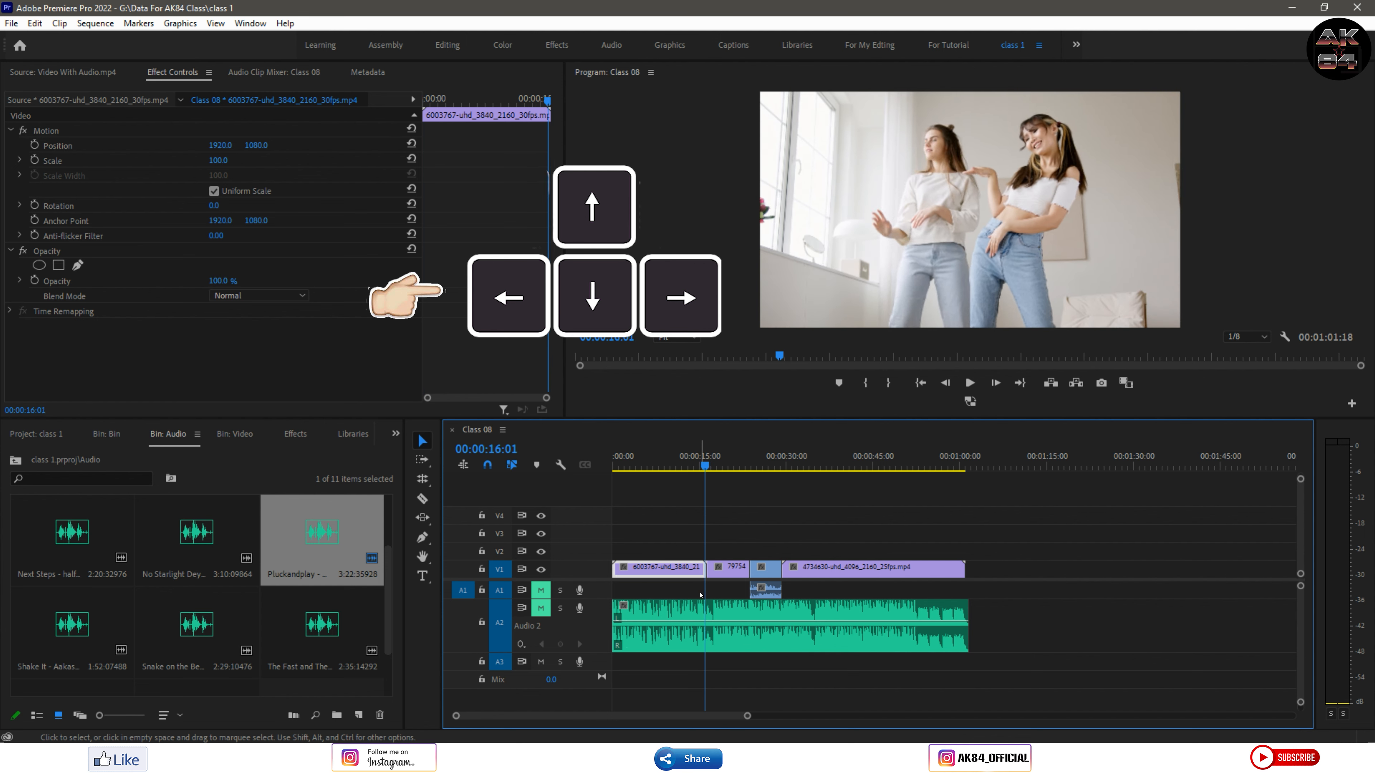
{"action": "key", "text": "Left"}
{"action": "key", "text": "Left"}
{"action": "key", "text": "Left"}
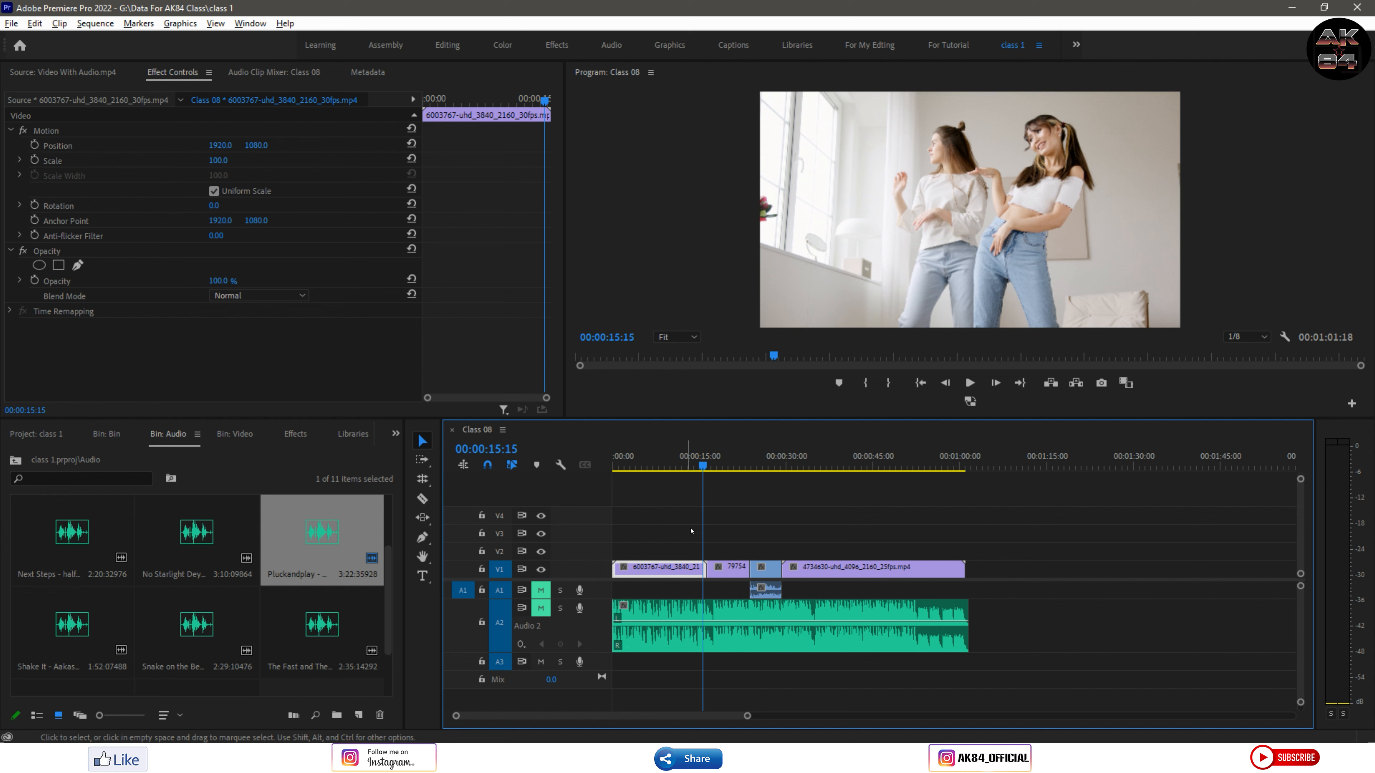
Jump the playhead to the start of the second V1 clip and step it backward frame by frame to 00:00:16:01
{"action": "scroll", "coordinate": [692, 541], "scroll_direction": "up", "scroll_amount": 5}
{"action": "scroll", "coordinate": [726, 544], "scroll_direction": "up", "scroll_amount": 8}
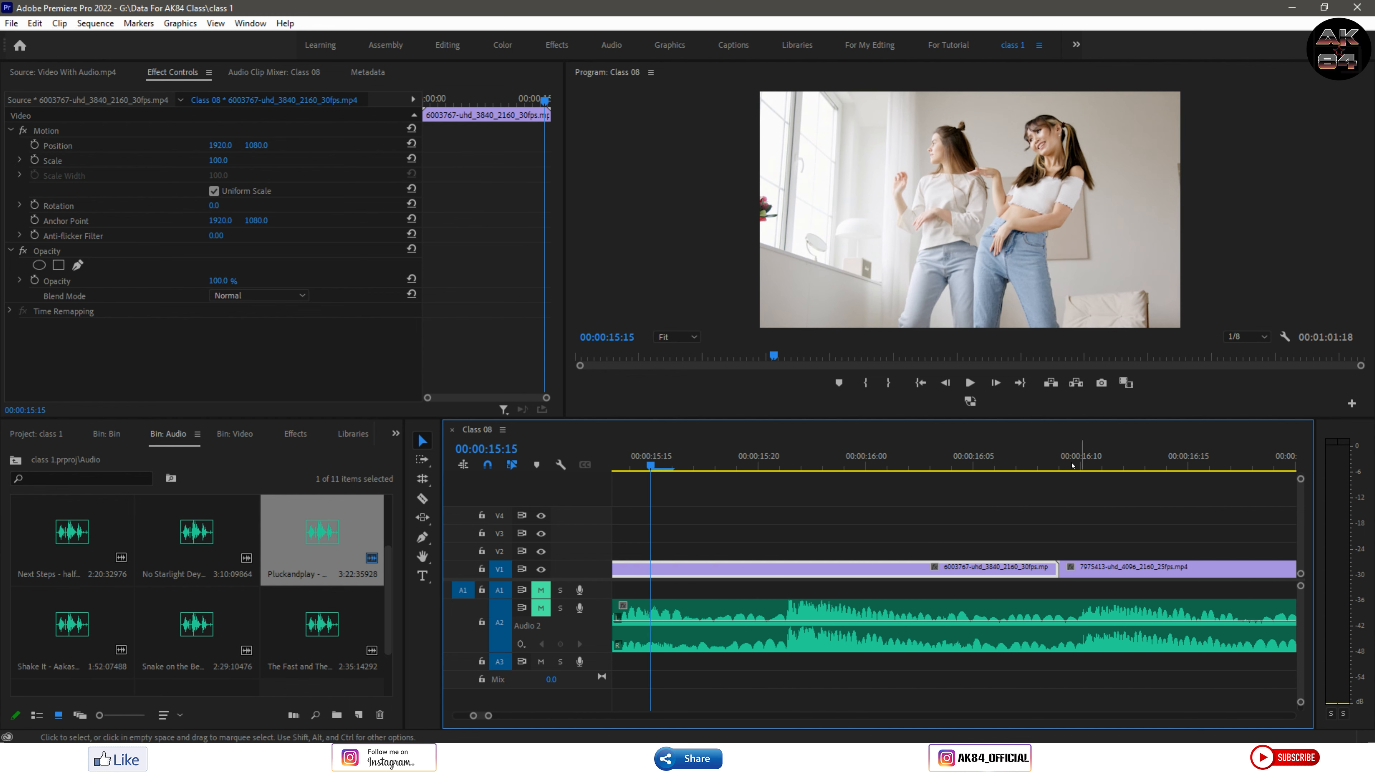
{"action": "key", "text": "Down"}
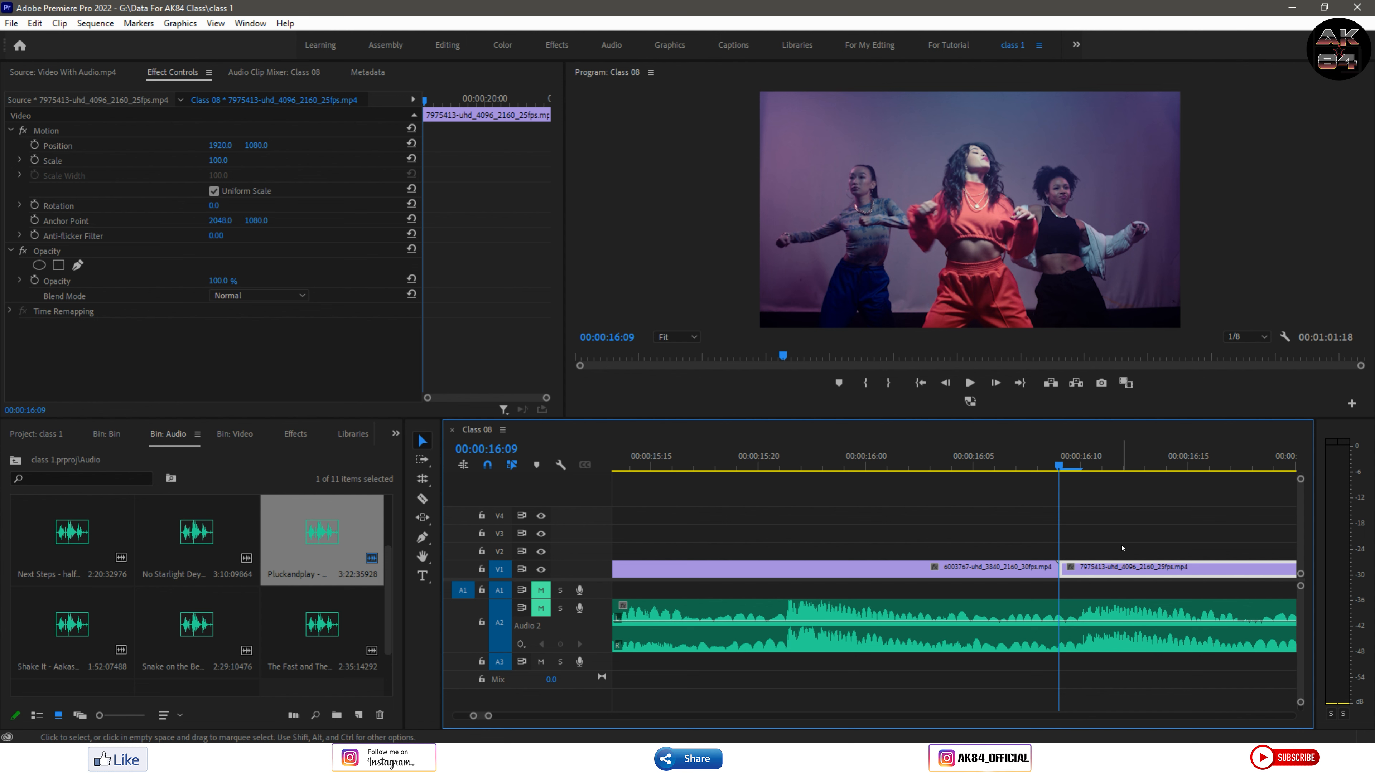
{"action": "key", "text": "Left"}
{"action": "key", "text": "Left"}
{"action": "key", "text": "Left"}
{"action": "key", "text": "Left"}
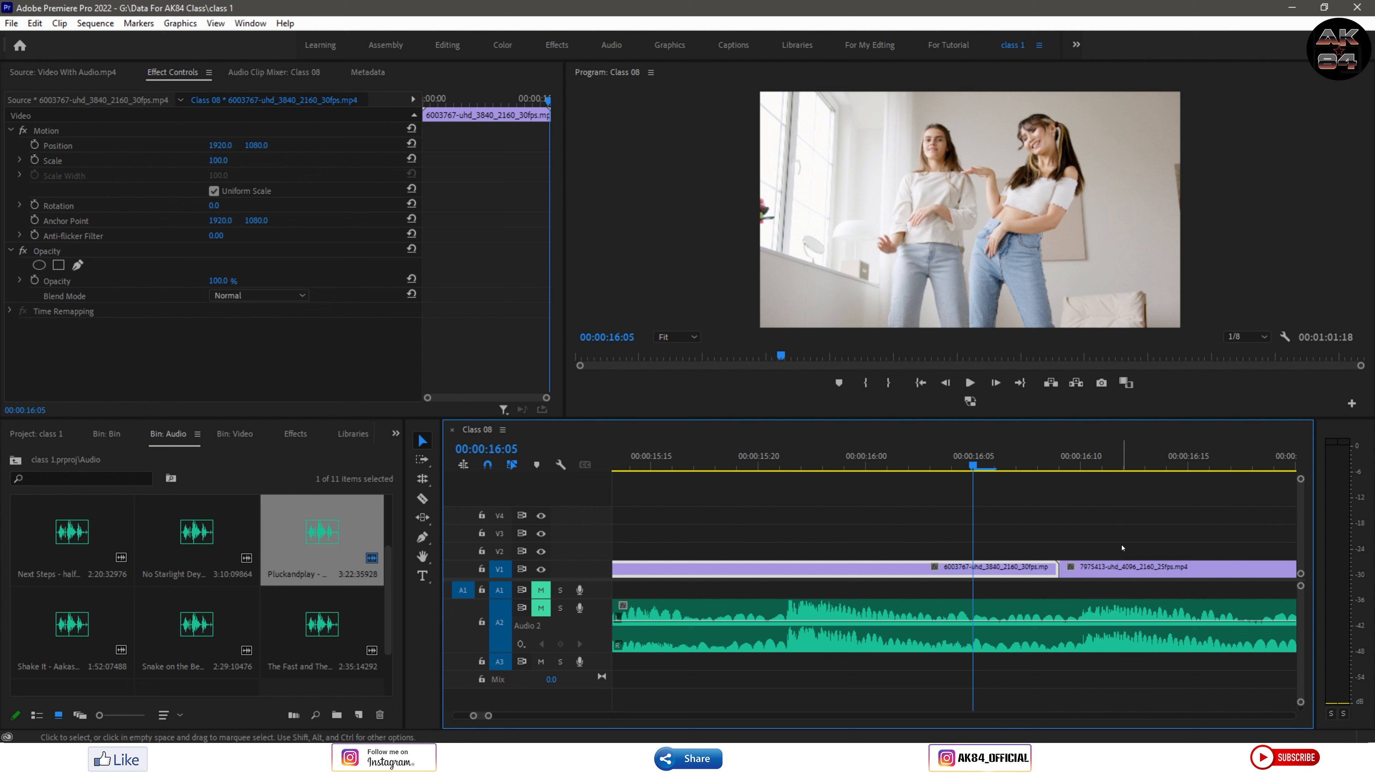
{"action": "key", "text": "Left"}
{"action": "key", "text": "Left"}
{"action": "key", "text": "Left"}
{"action": "key", "text": "Left"}
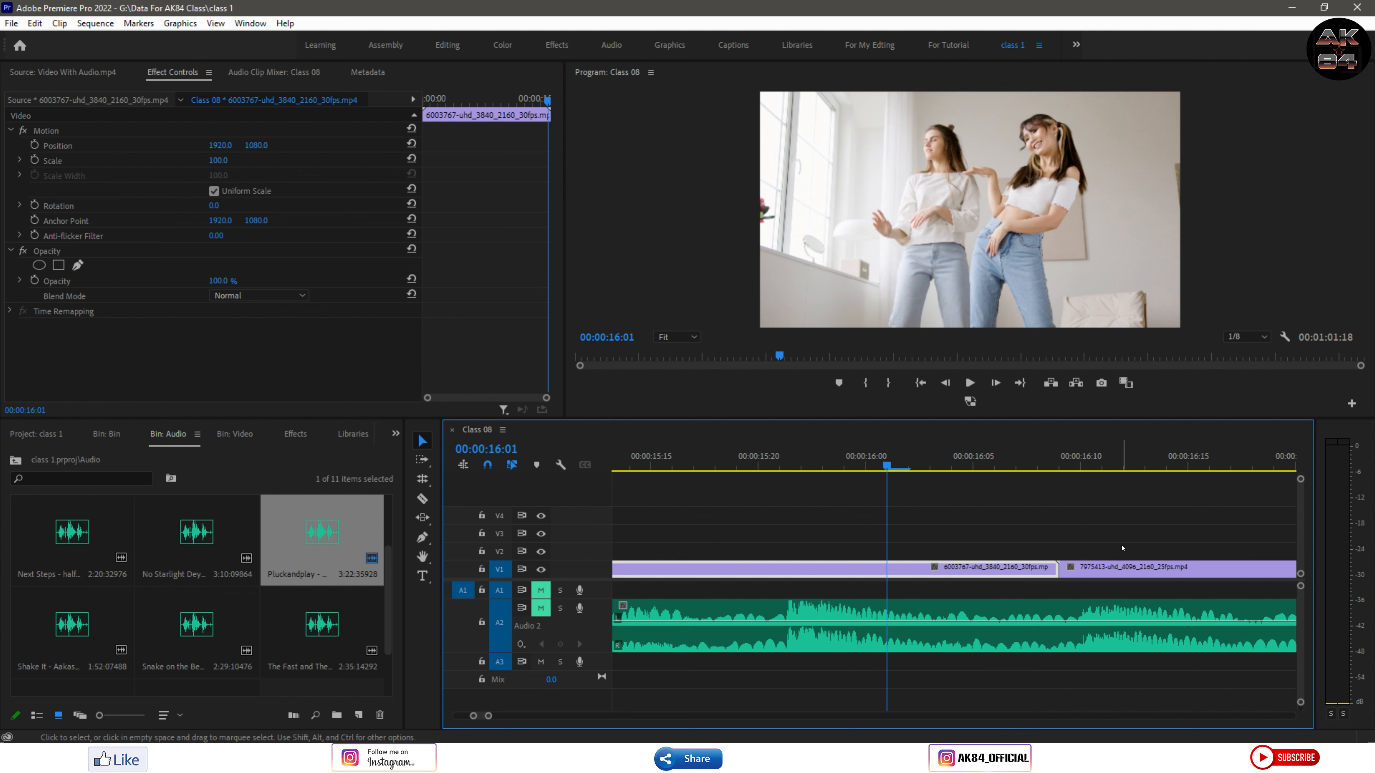
Advance the playhead frame by frame across the cut to 00:00:16:11 in the second V1 clip
{"action": "key", "text": "Right"}
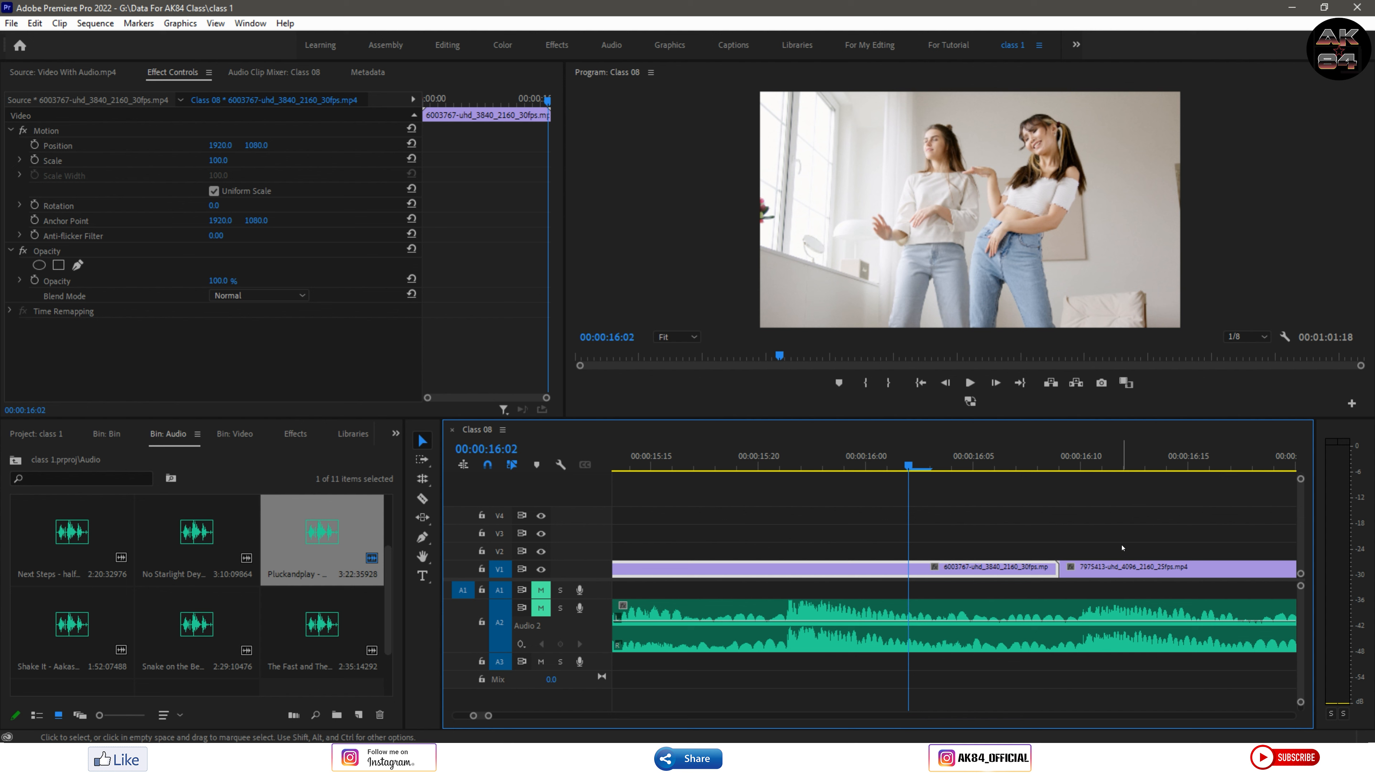
{"action": "key", "text": "Right"}
{"action": "key", "text": "Right"}
{"action": "key", "text": "Right"}
{"action": "key", "text": "Right"}
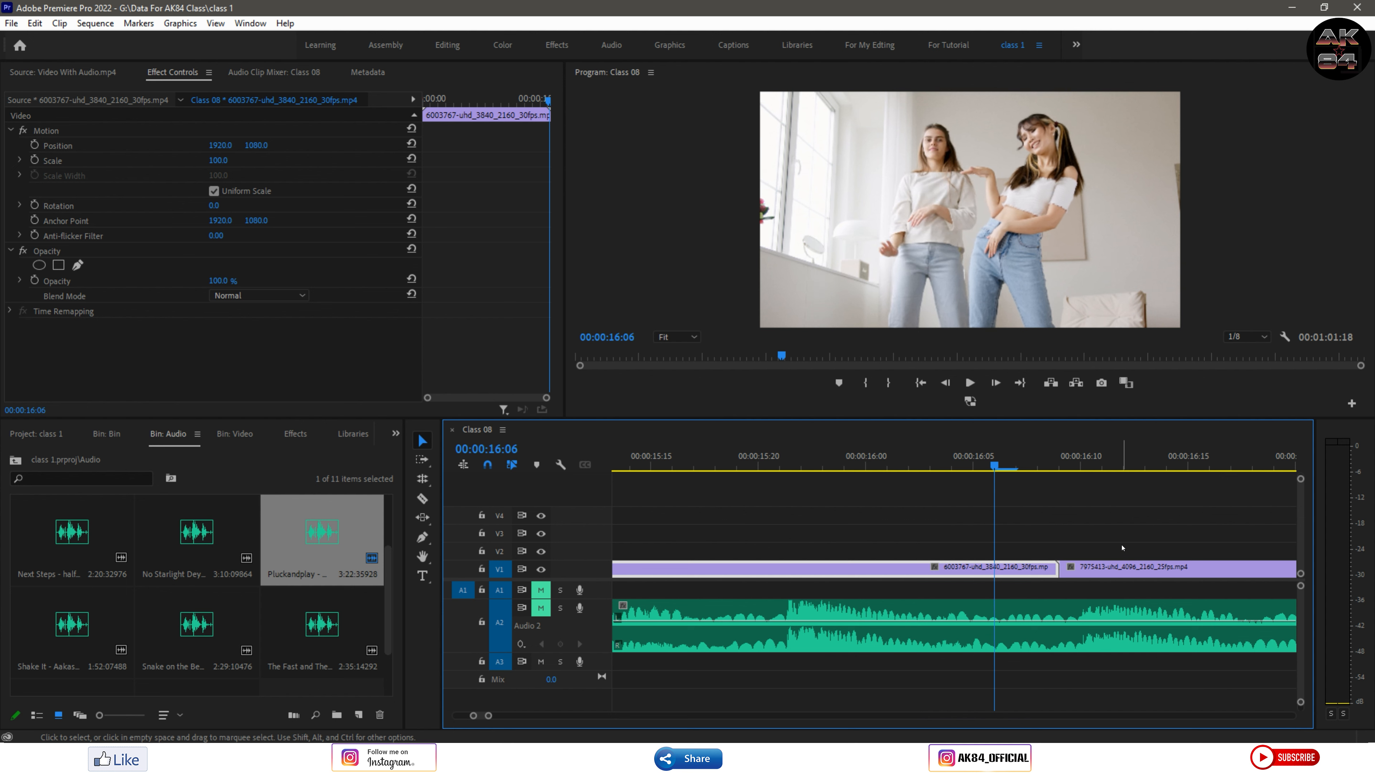
{"action": "key", "text": "Right"}
{"action": "key", "text": "Right"}
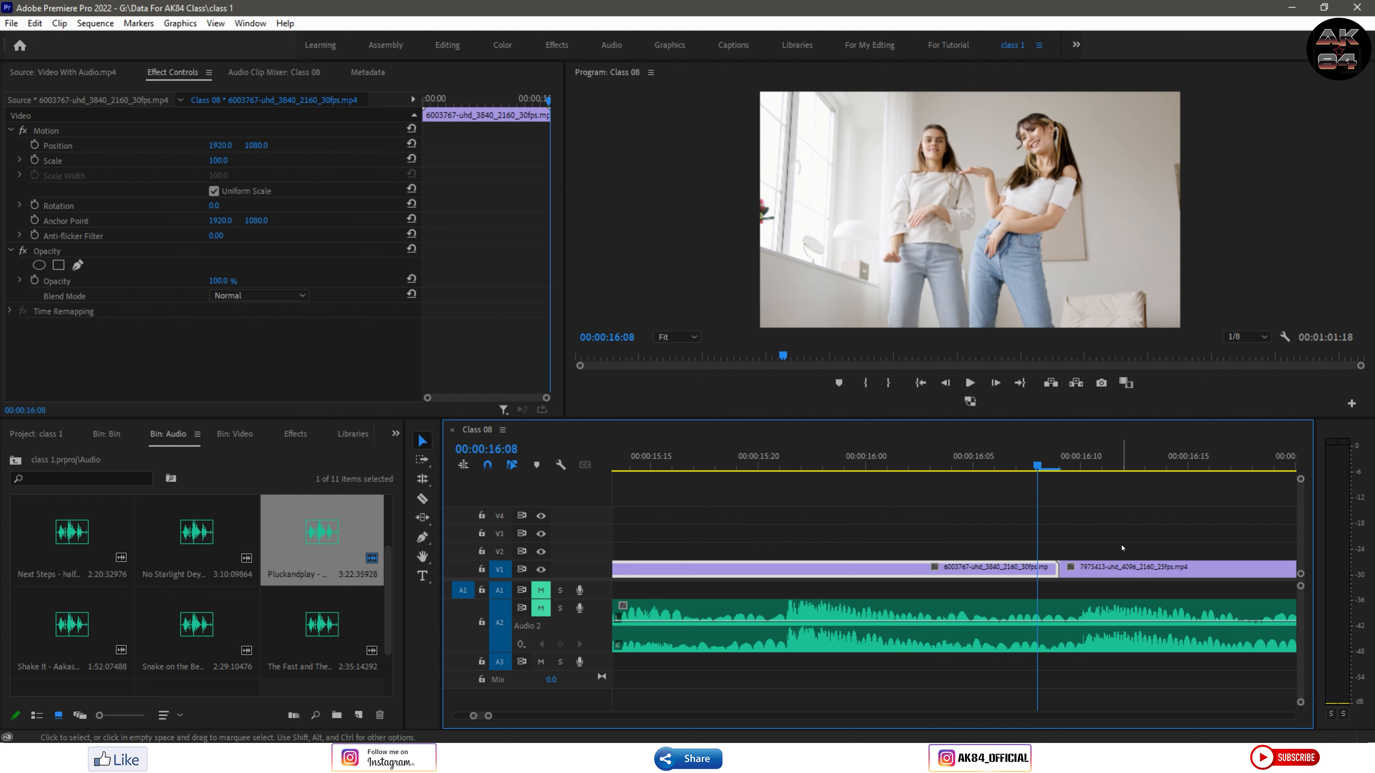
{"action": "key", "text": "Right"}
{"action": "key", "text": "Right"}
{"action": "key", "text": "Right"}
{"action": "key", "text": "Right"}
{"action": "key", "text": "Right"}
{"action": "key", "text": "Right"}
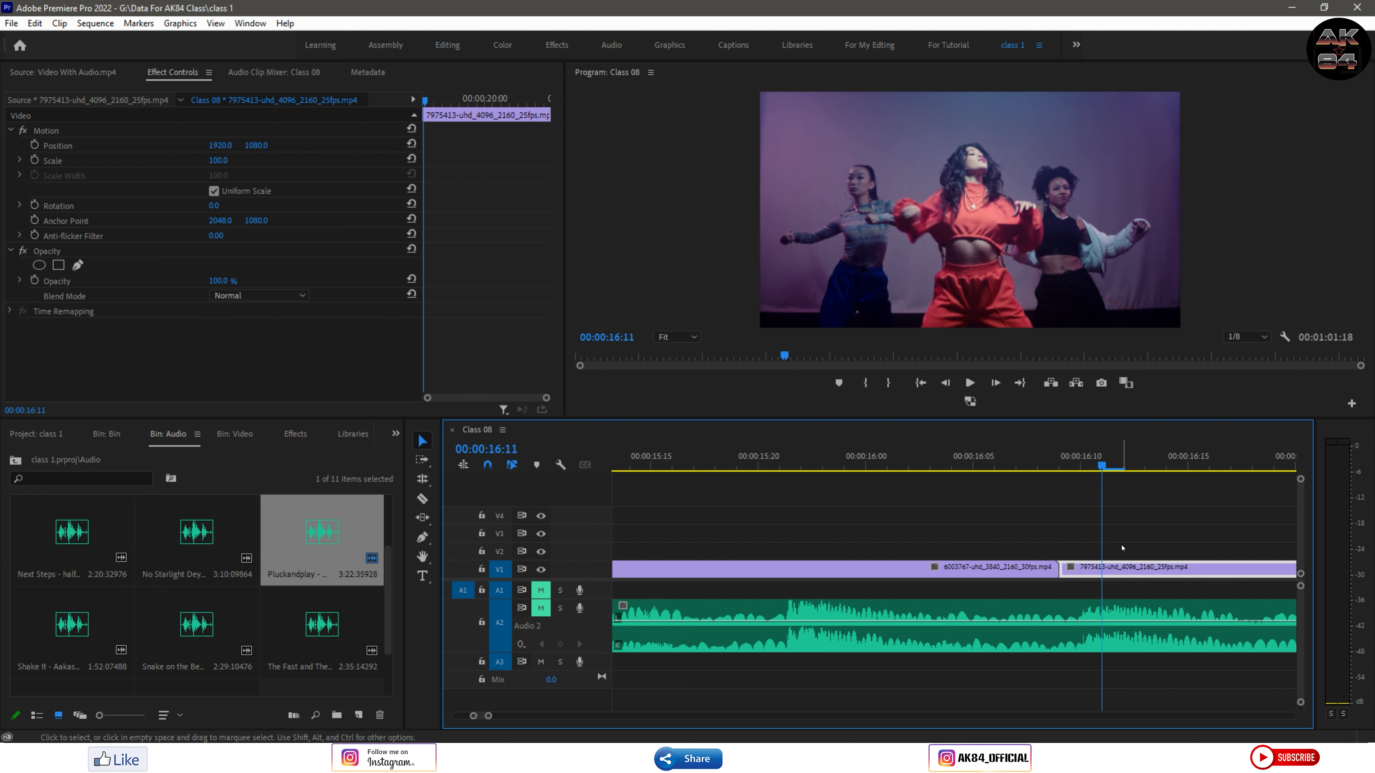
Step the playhead back and forth by single frames, ending on the second V1 clip's first frame at 00:00:16:09
{"action": "key", "text": "Left"}
{"action": "key", "text": "Left"}
{"action": "key", "text": "Left"}
{"action": "key", "text": "Left"}
{"action": "key", "text": "Left"}
{"action": "key", "text": "Left"}
{"action": "key", "text": "Right"}
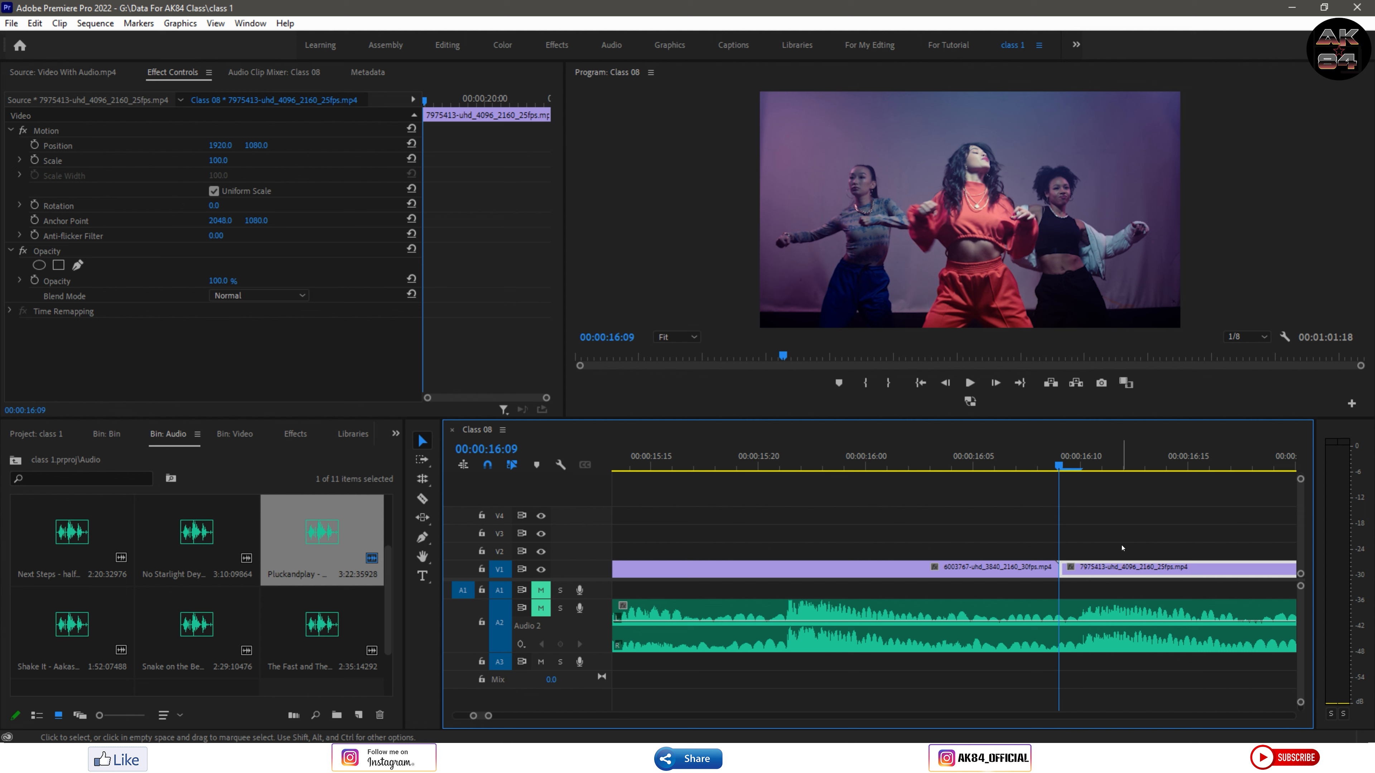
Move the playhead backward one frame at a time from the cut to 00:00:15:24 in the first V1 clip
{"action": "key", "text": "Left"}
{"action": "key", "text": "Left"}
{"action": "key", "text": "Left"}
{"action": "key", "text": "Left"}
{"action": "key", "text": "Left"}
{"action": "key", "text": "Left"}
{"action": "key", "text": "Left"}
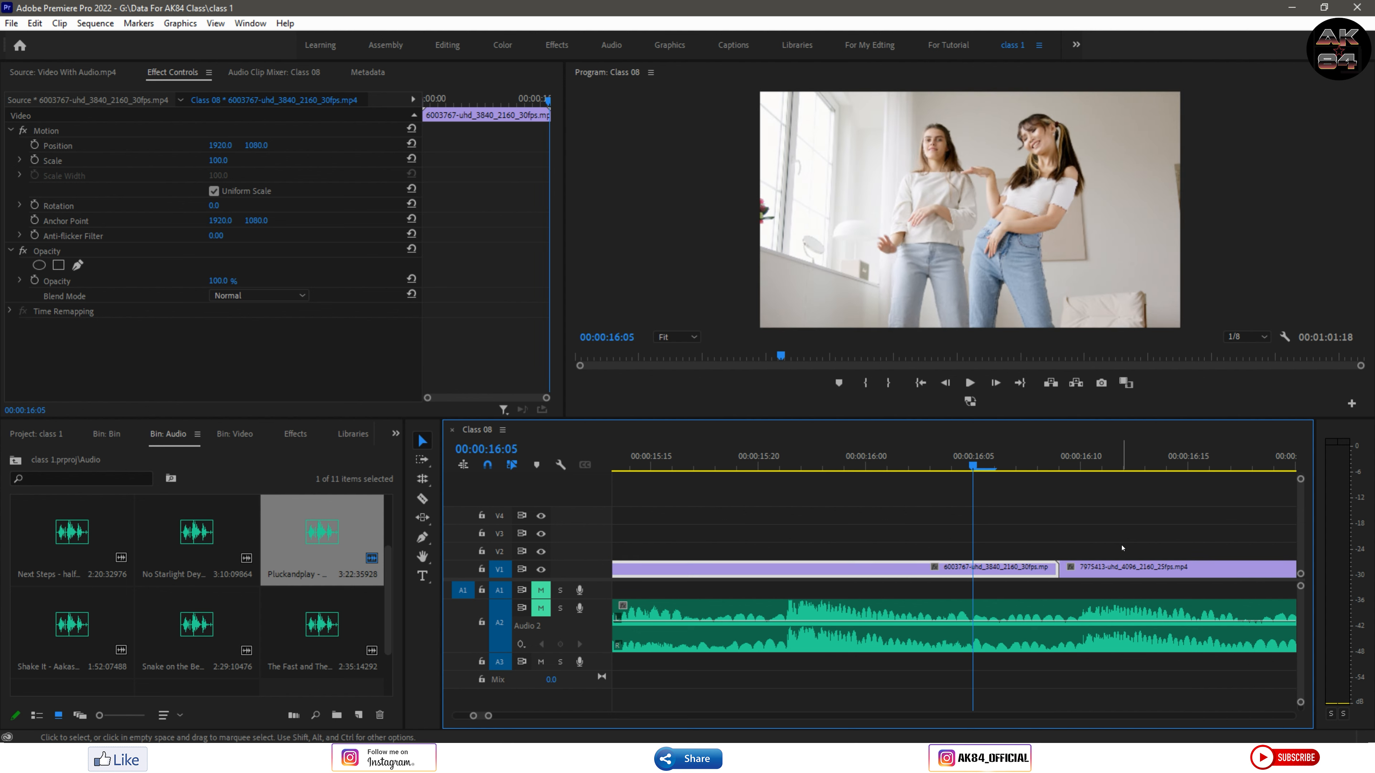
{"action": "key", "text": "Left"}
{"action": "key", "text": "Left"}
{"action": "key", "text": "Left"}
{"action": "key", "text": "Left"}
{"action": "key", "text": "Left"}
{"action": "key", "text": "Left"}
{"action": "key", "text": "Left"}
{"action": "key", "text": "Left"}
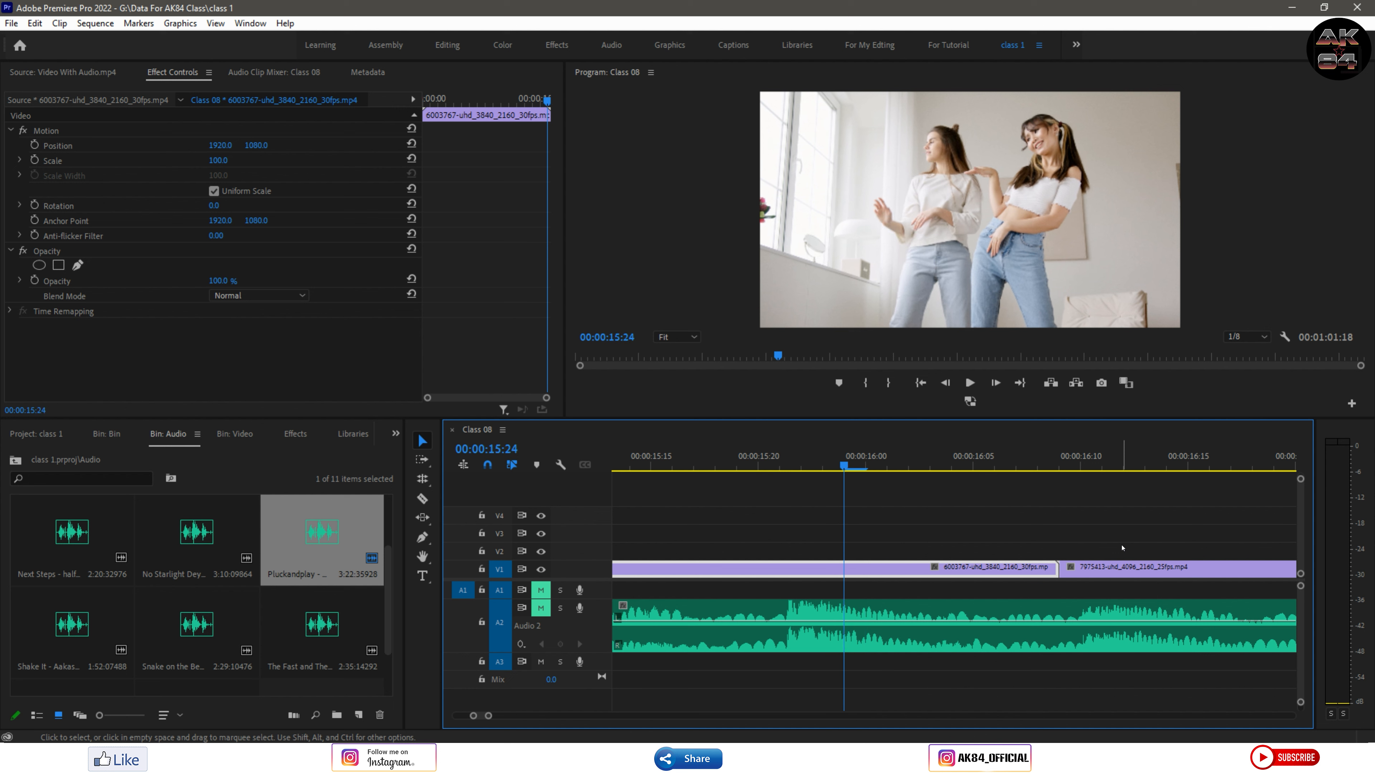
Return the playhead to the second V1 clip's start and move it backward in five-frame jumps to 00:00:15:14
{"action": "key", "text": "Down"}
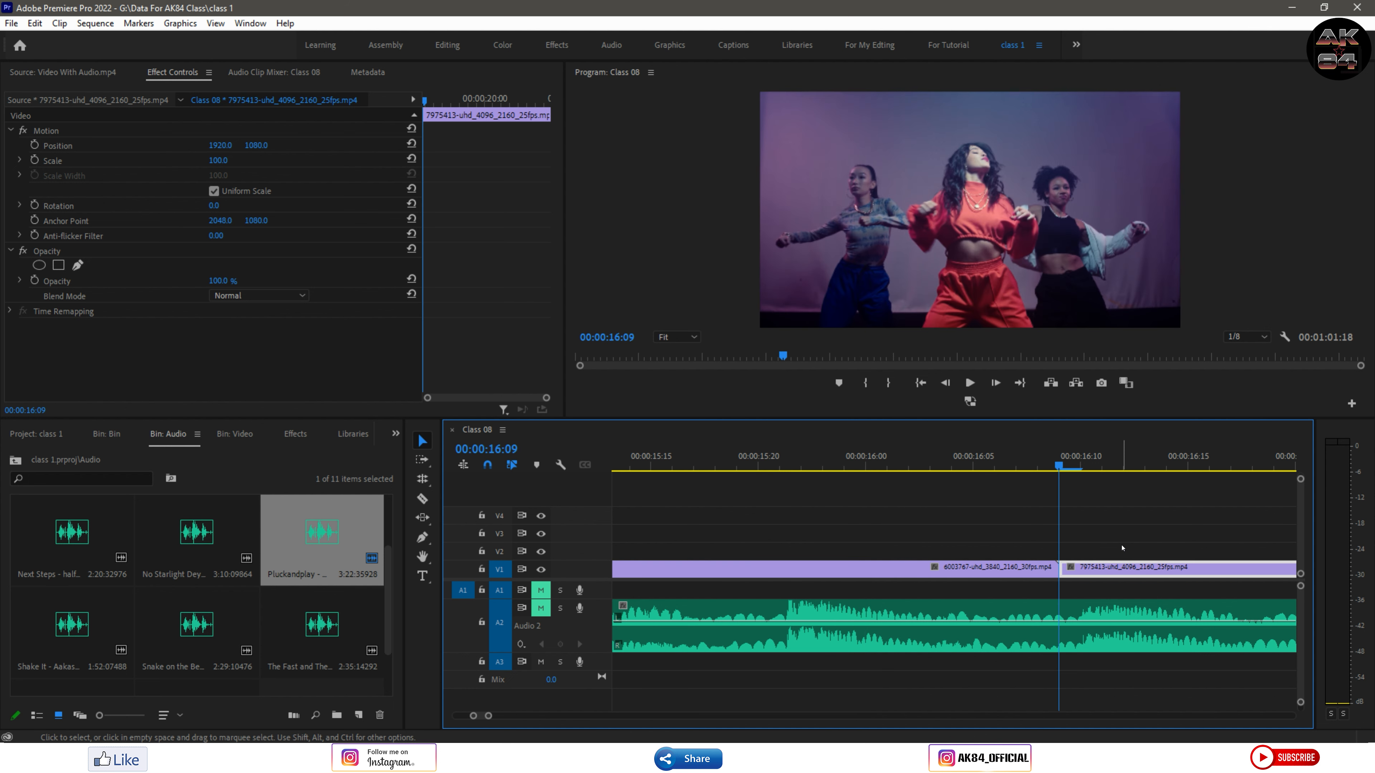
{"action": "key", "text": "shift"}
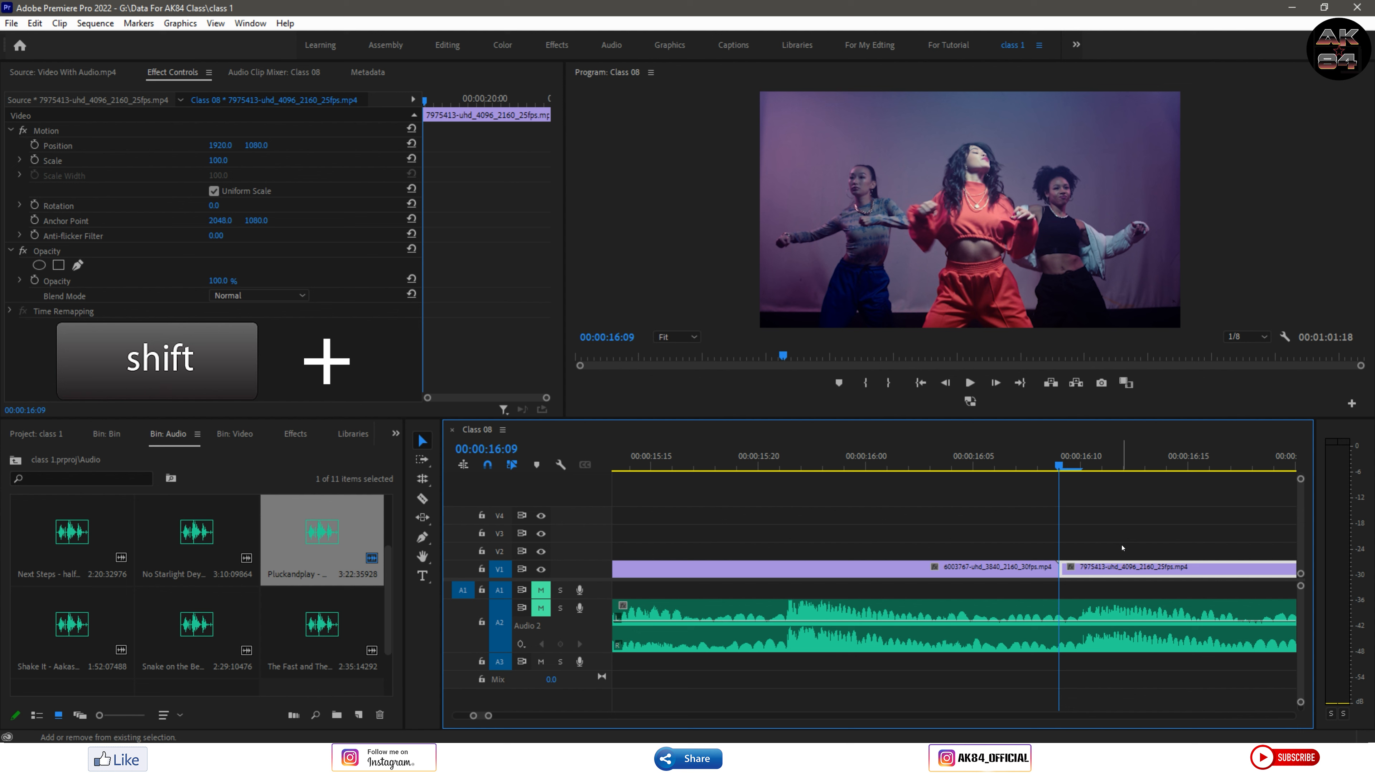
{"action": "key", "text": "shift+Left"}
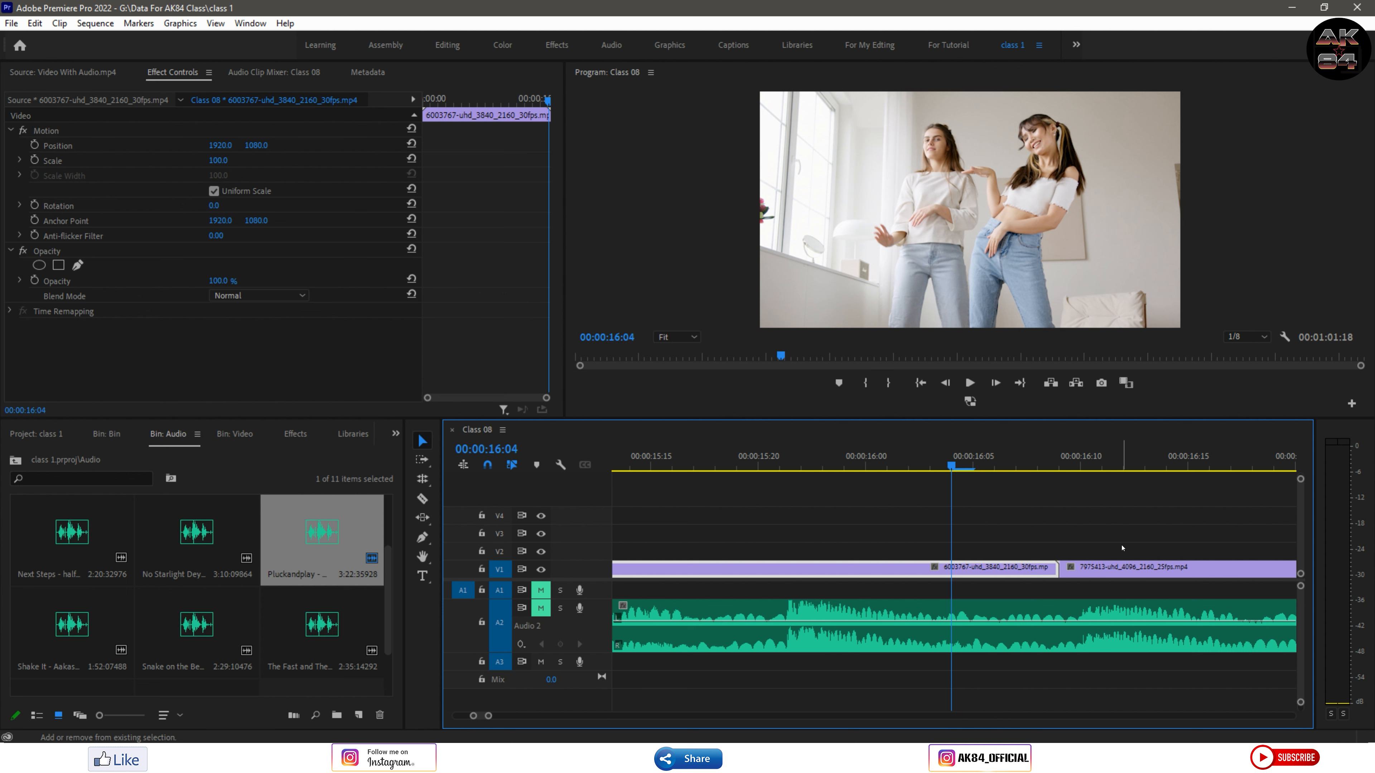
{"action": "key", "text": "shift+Left"}
{"action": "key", "text": "shift+Left"}
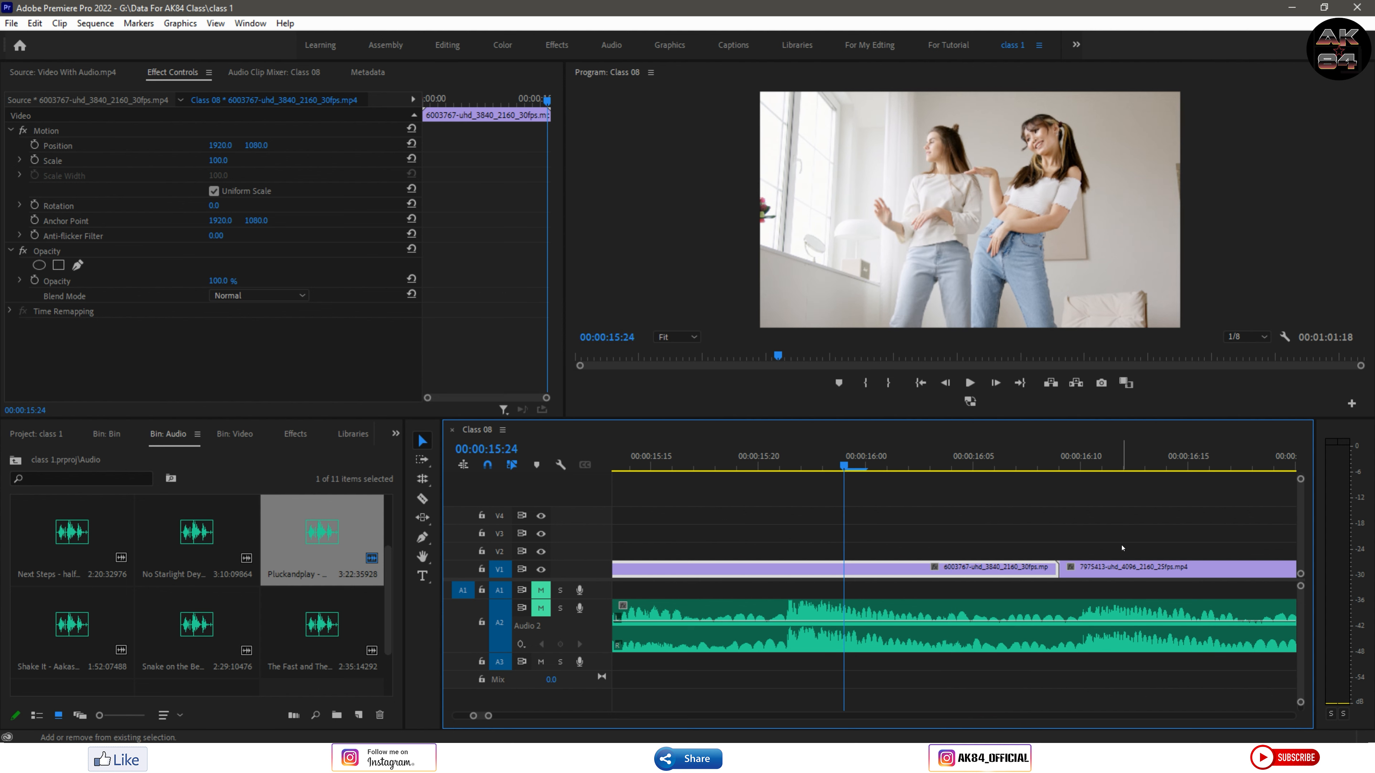
{"action": "key", "text": "shift+Left"}
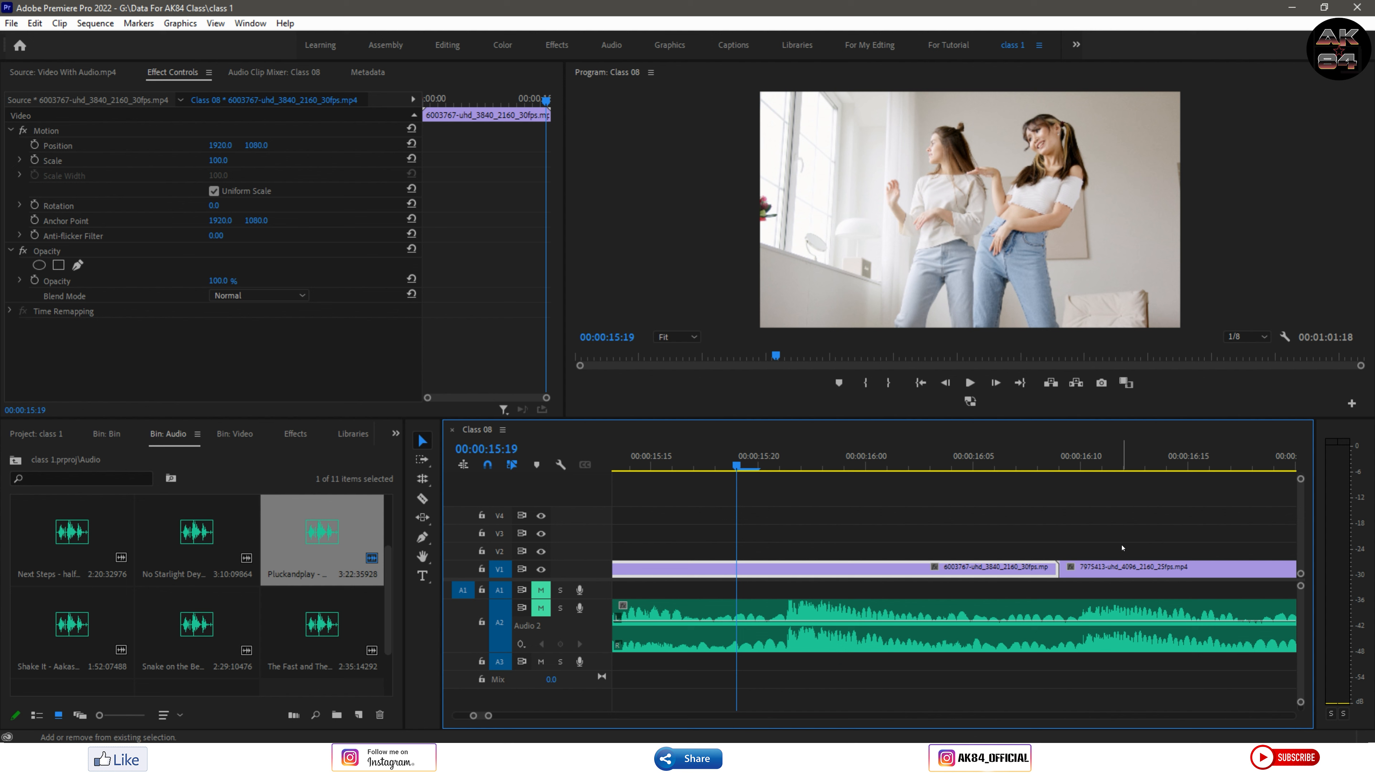
{"action": "key", "text": "shift+Left"}
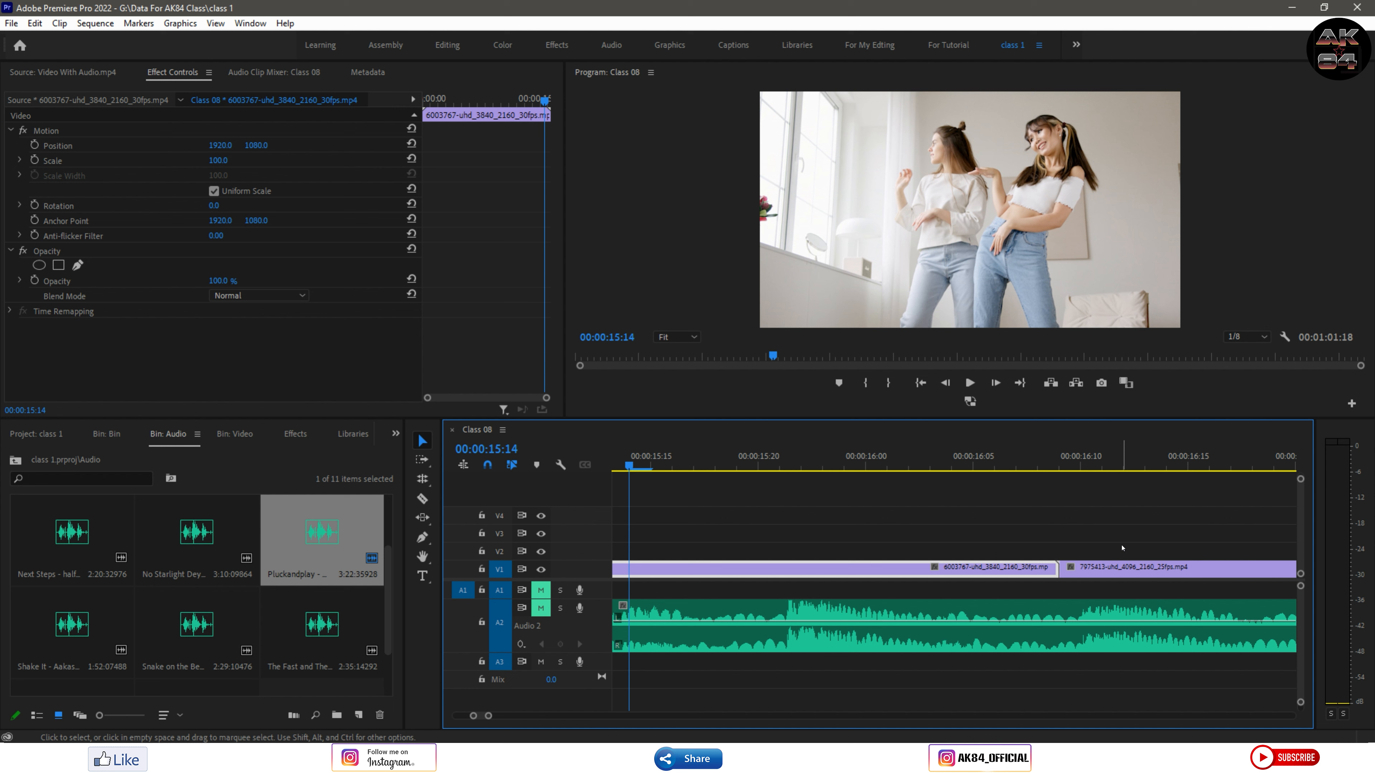
Save the project and advance the playhead frame by frame to 00:00:15:21
{"action": "key", "text": "ctrl+s"}
{"action": "key", "text": "Right"}
{"action": "key", "text": "Right"}
{"action": "key", "text": "Right"}
{"action": "key", "text": "Right"}
{"action": "key", "text": "Right"}
{"action": "key", "text": "Right"}
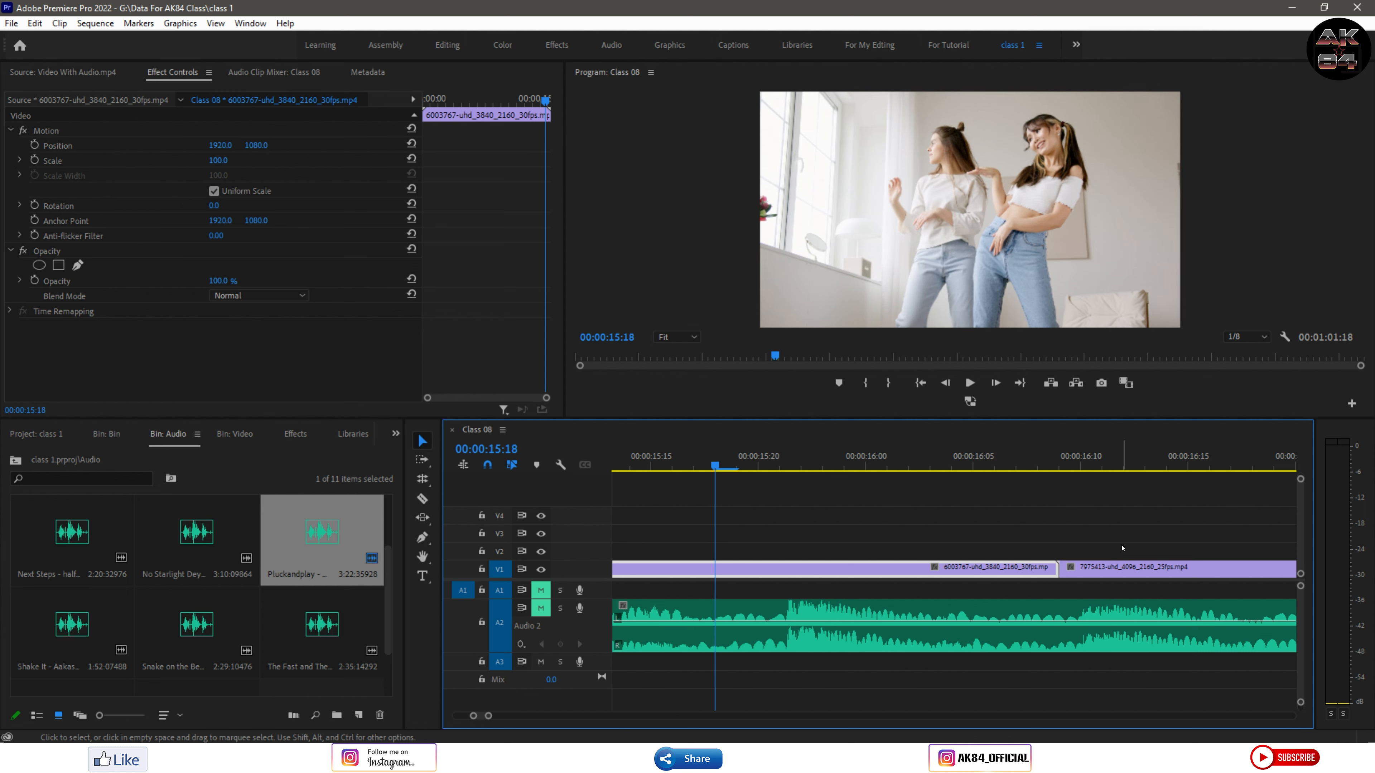
{"action": "key", "text": "Right"}
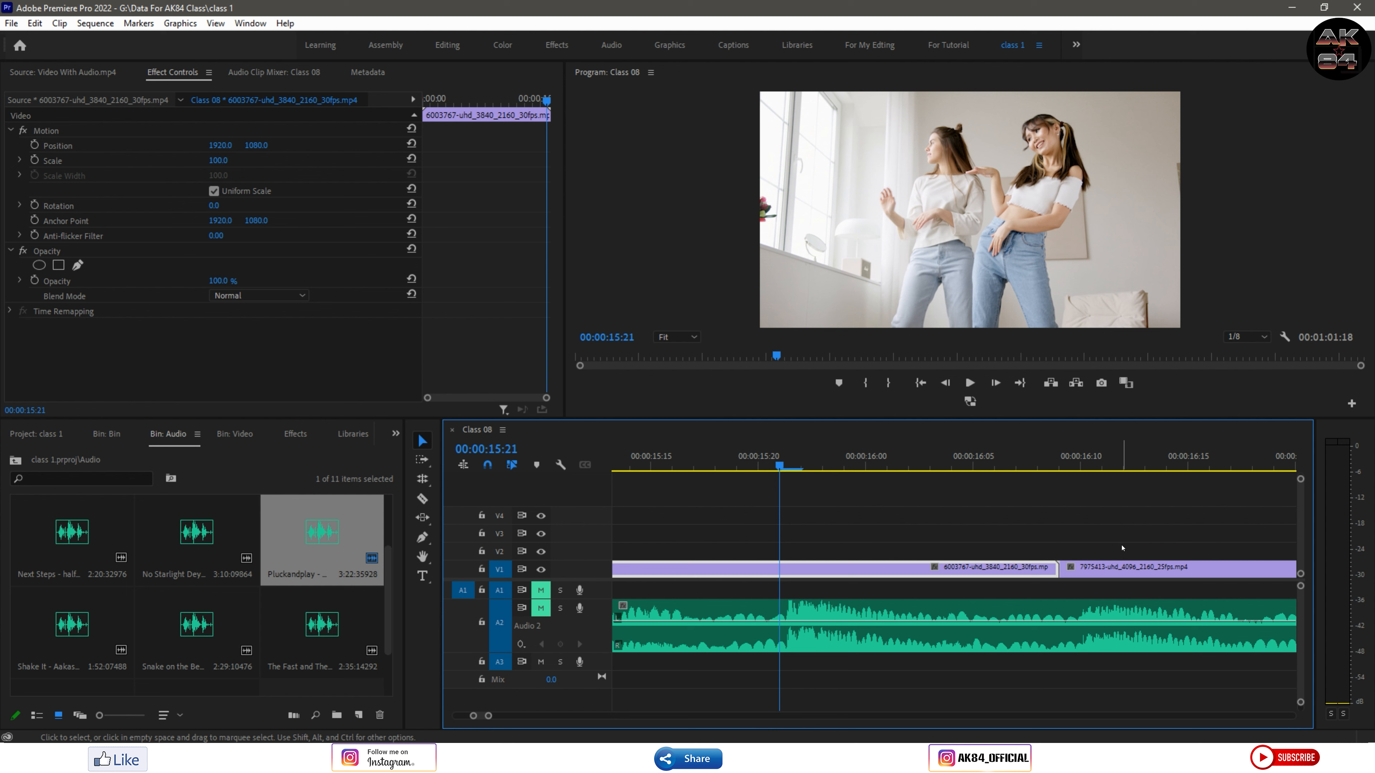
Fit the whole sequence in the timeline, open the first V1 clip in the Source monitor, and place the playhead at 00:00:10:17
{"action": "key", "text": "backslash"}
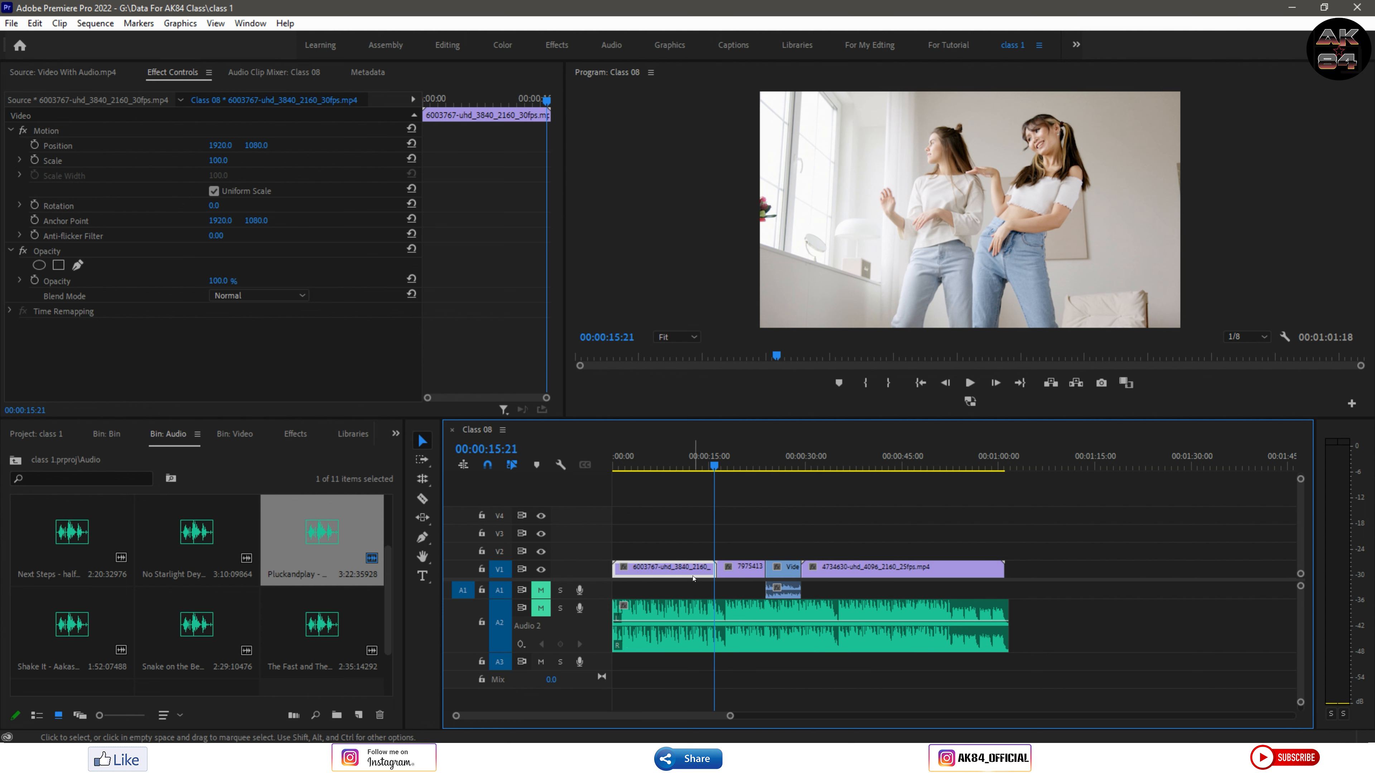
{"action": "left_click", "coordinate": [745, 570]}
{"action": "left_click", "coordinate": [804, 569]}
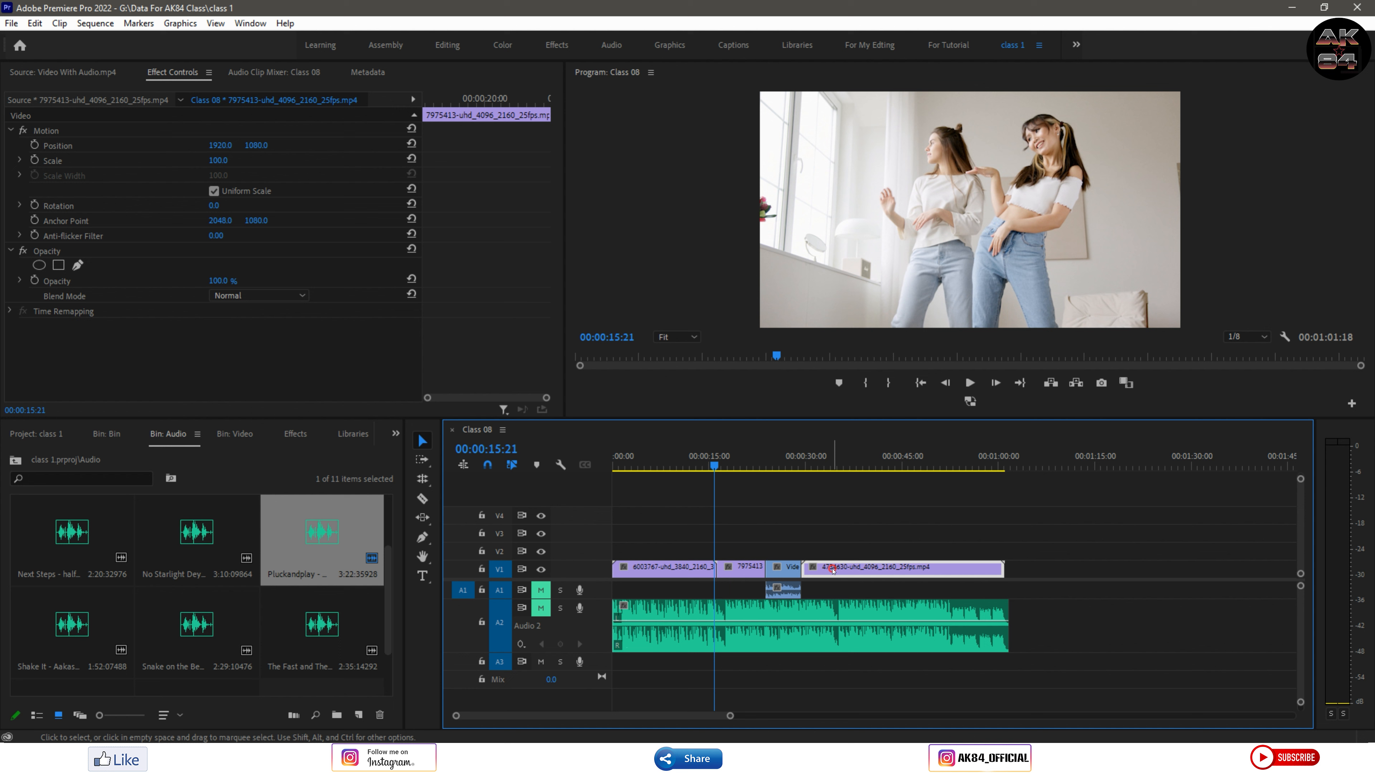
{"action": "left_click", "coordinate": [665, 566]}
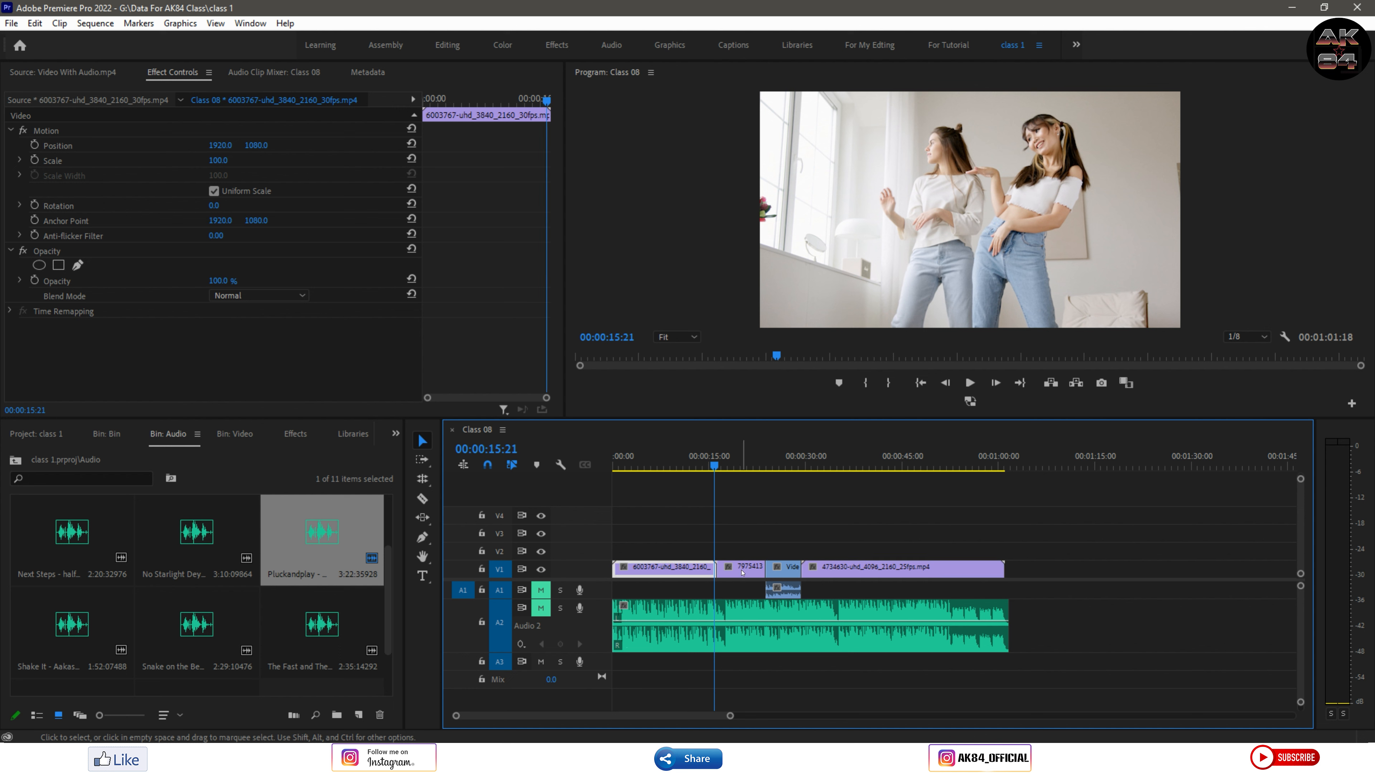
{"action": "double_click", "coordinate": [679, 567]}
{"action": "left_click", "coordinate": [680, 465]}
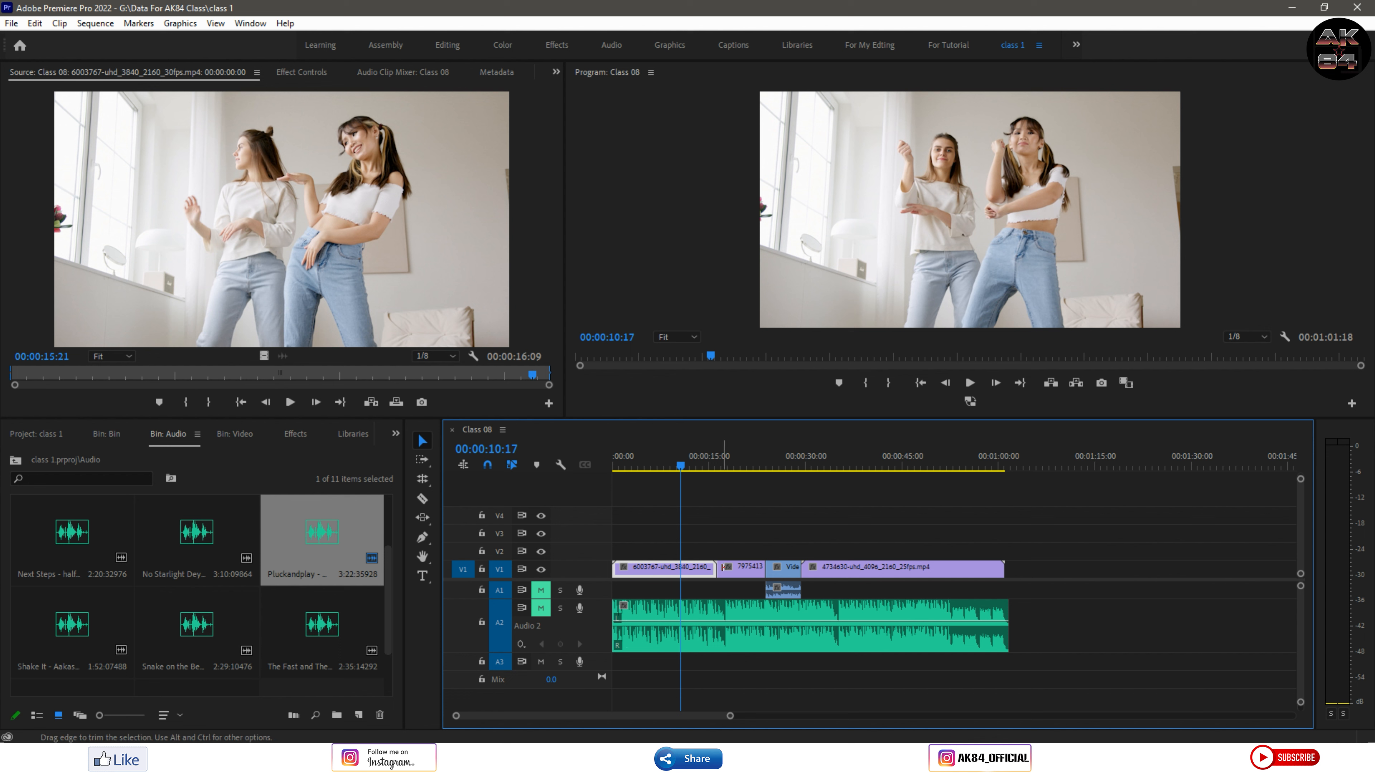
Try moving the 7975413 clip behind the third V1 clip so they swap places, and undo the rearrangement
{"action": "left_click", "coordinate": [746, 566]}
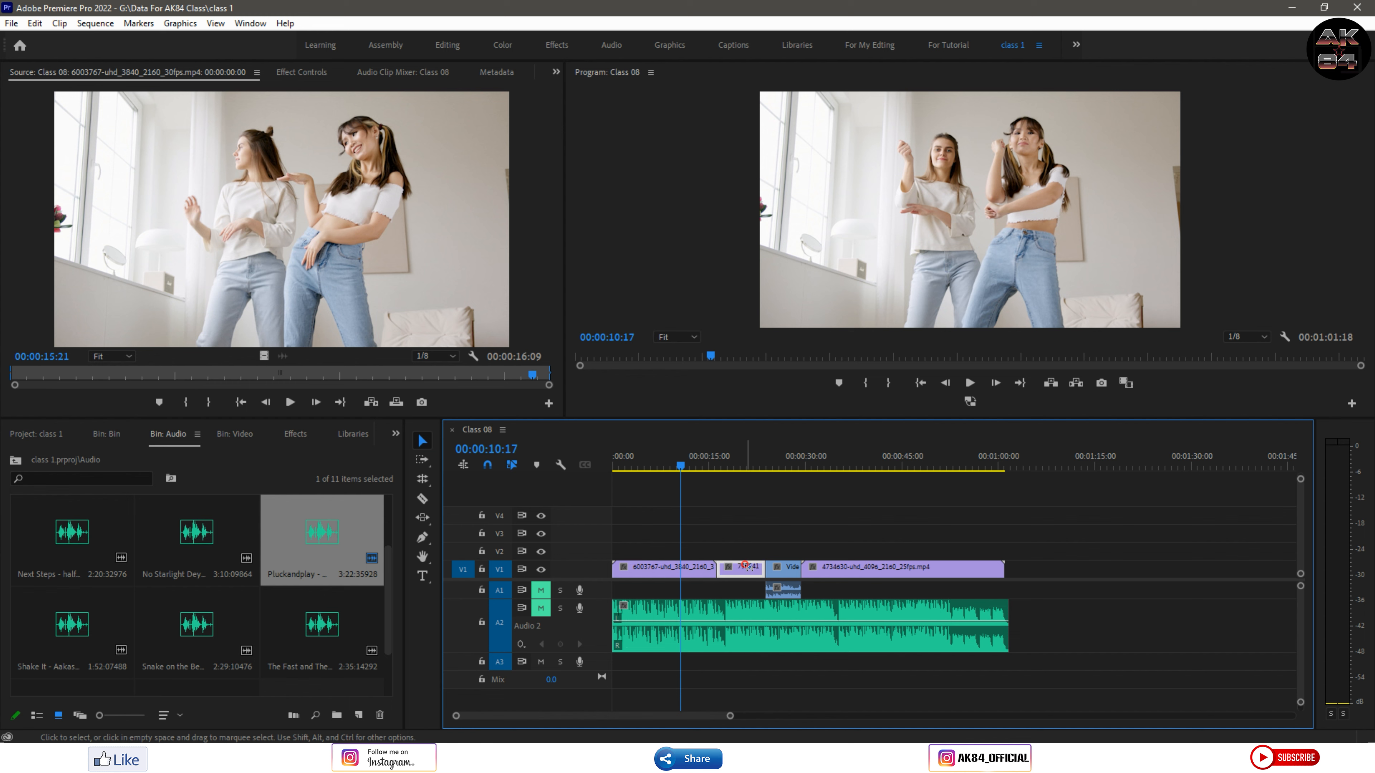
{"action": "left_click_drag", "start_coordinate": [746, 566], "coordinate": [777, 568]}
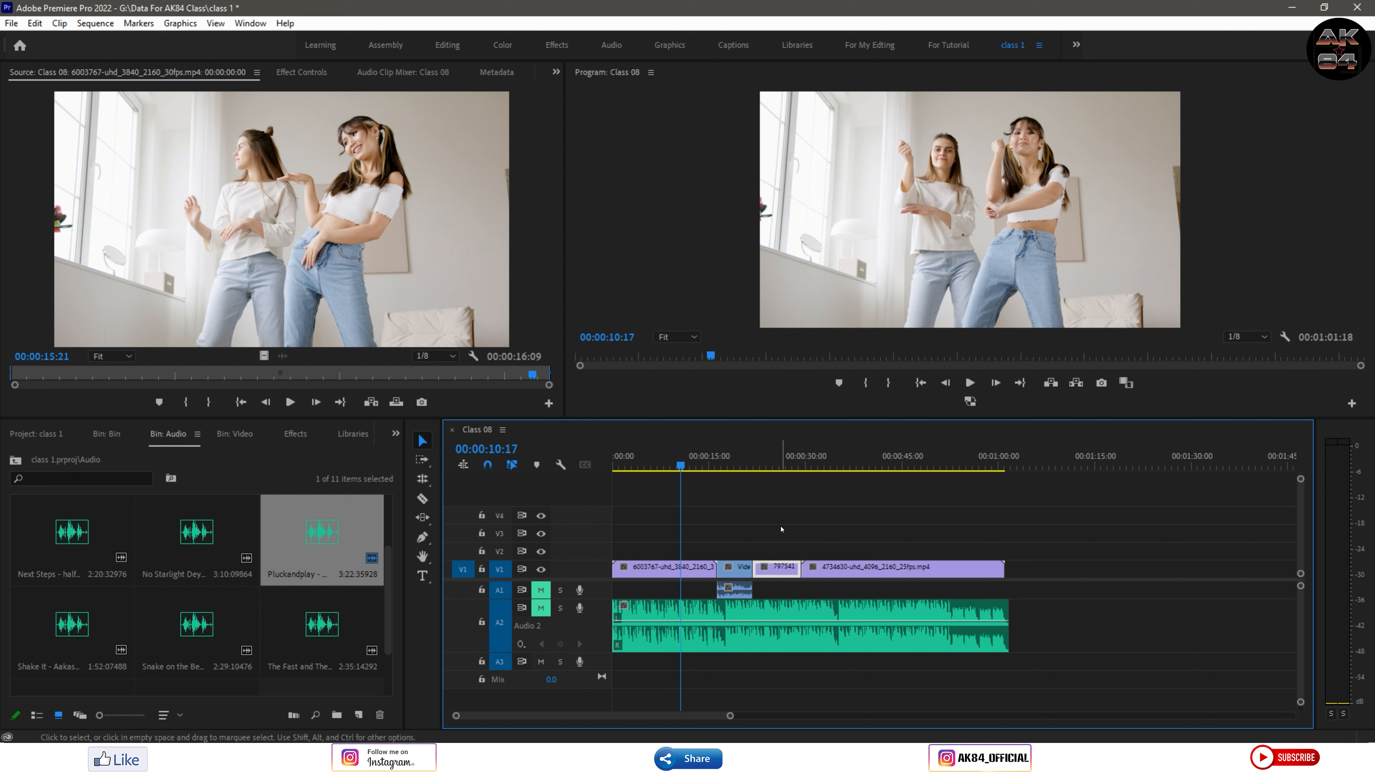
{"action": "key", "text": "ctrl+z"}
{"action": "key", "text": "ctrl+z"}
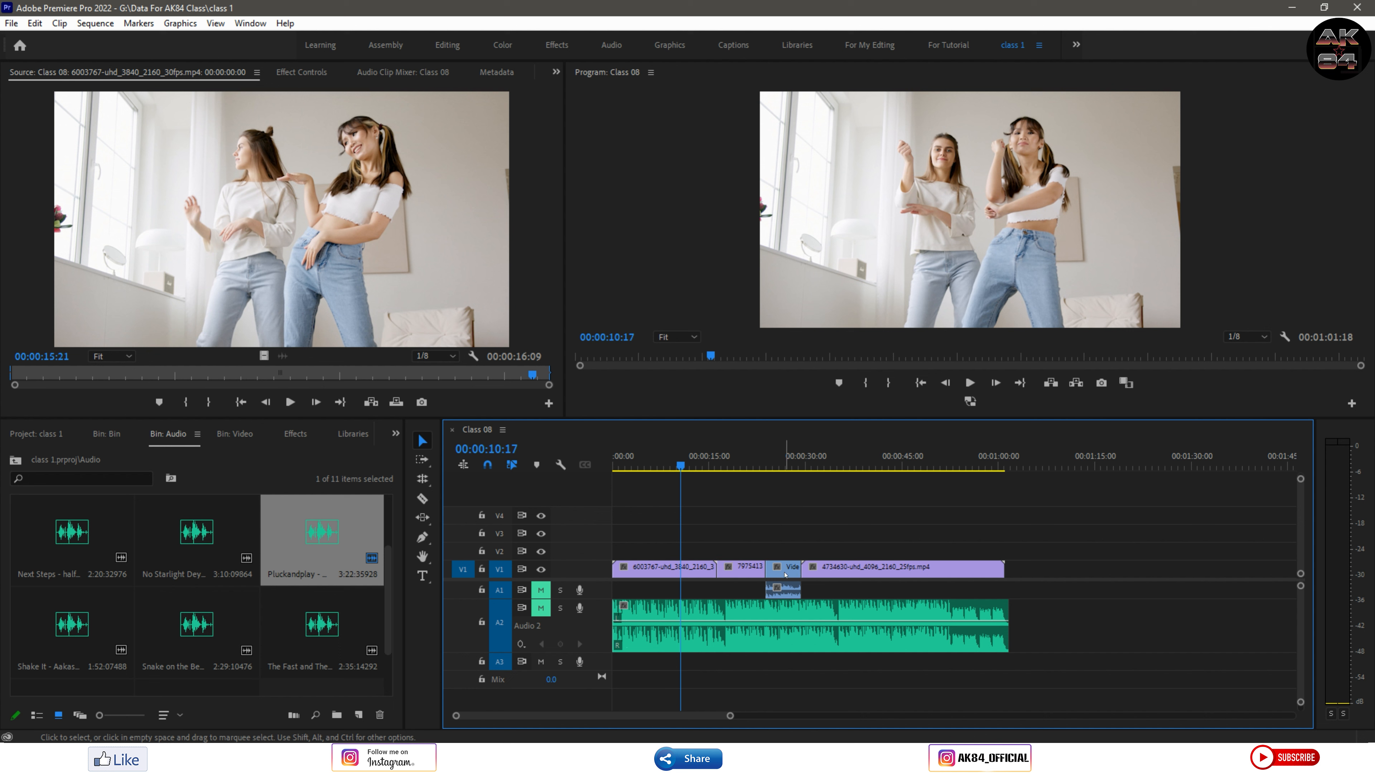
Try inserting the third V1 clip with its linked audio ahead of the 7975413 clip, and undo the insert
{"action": "left_click", "coordinate": [786, 575], "text": "ctrl"}
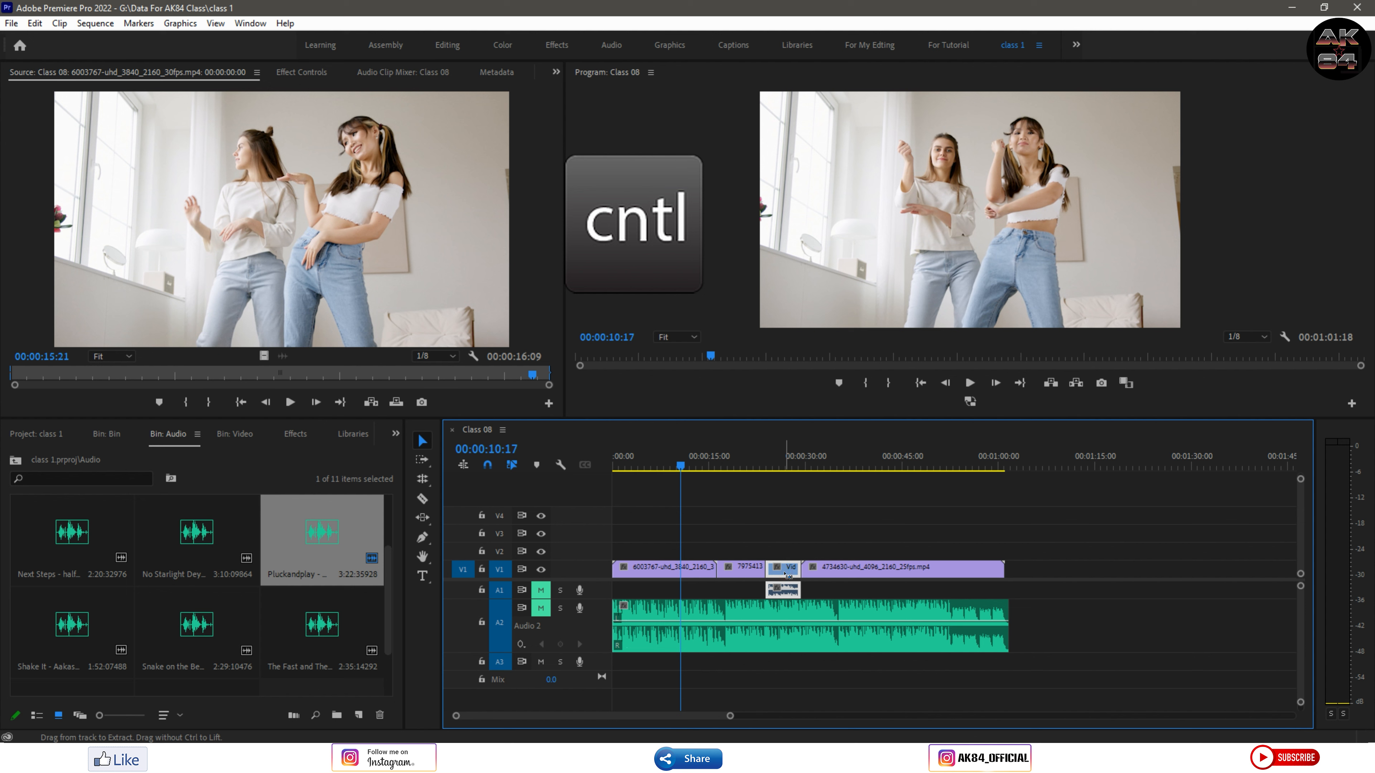
{"action": "left_click_drag", "start_coordinate": [786, 575], "coordinate": [746, 574]}
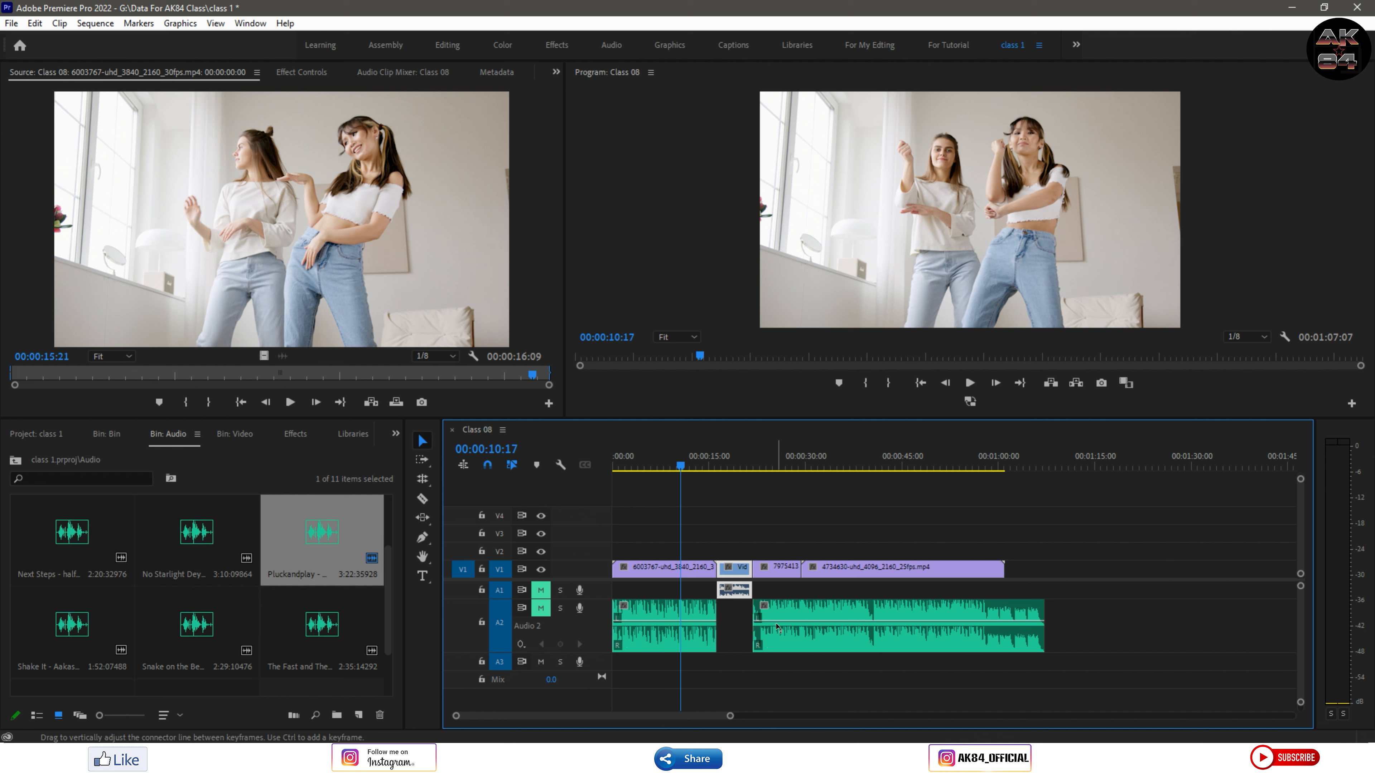
{"action": "key", "text": "ctrl+z"}
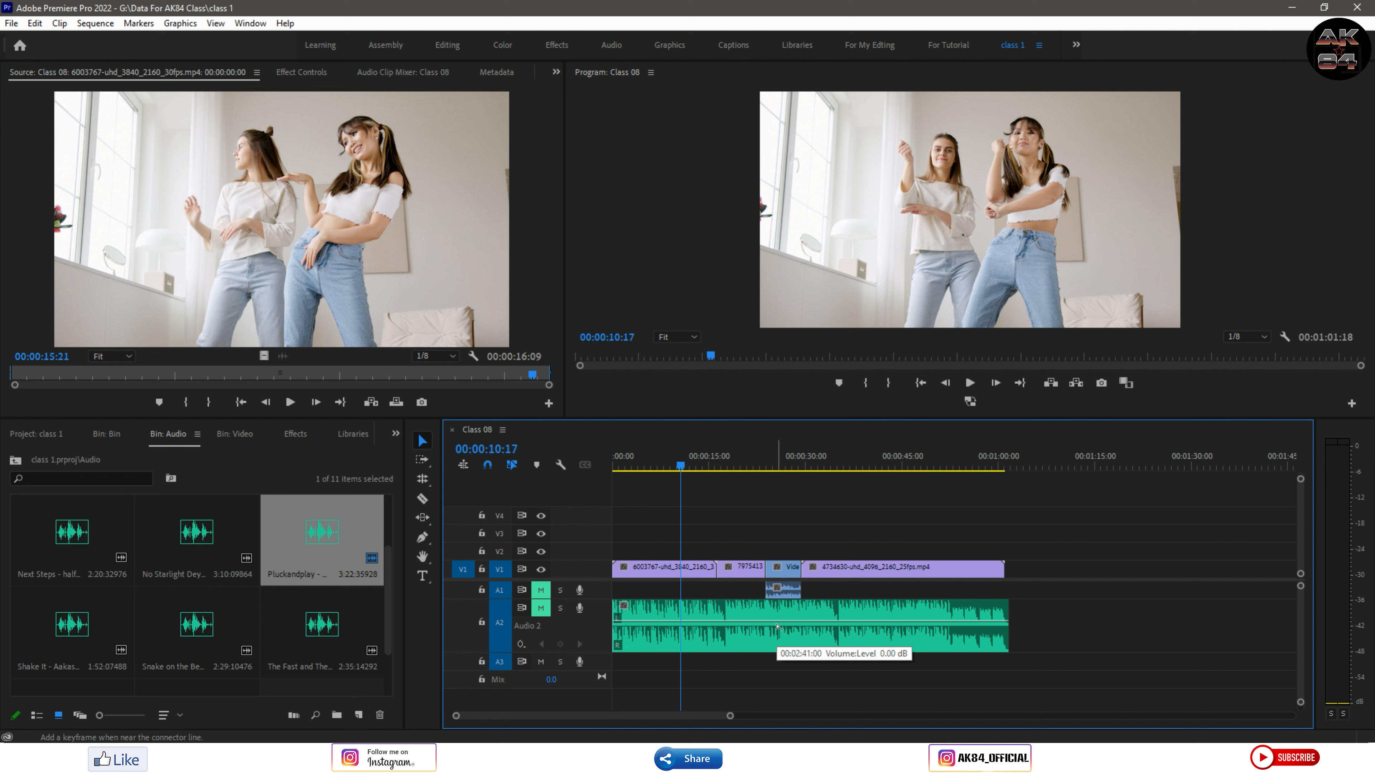
Turn off sync lock for track A2 and swap the third V1 clip with its linked audio ahead of the 7975413 clip
{"action": "left_click", "coordinate": [521, 608]}
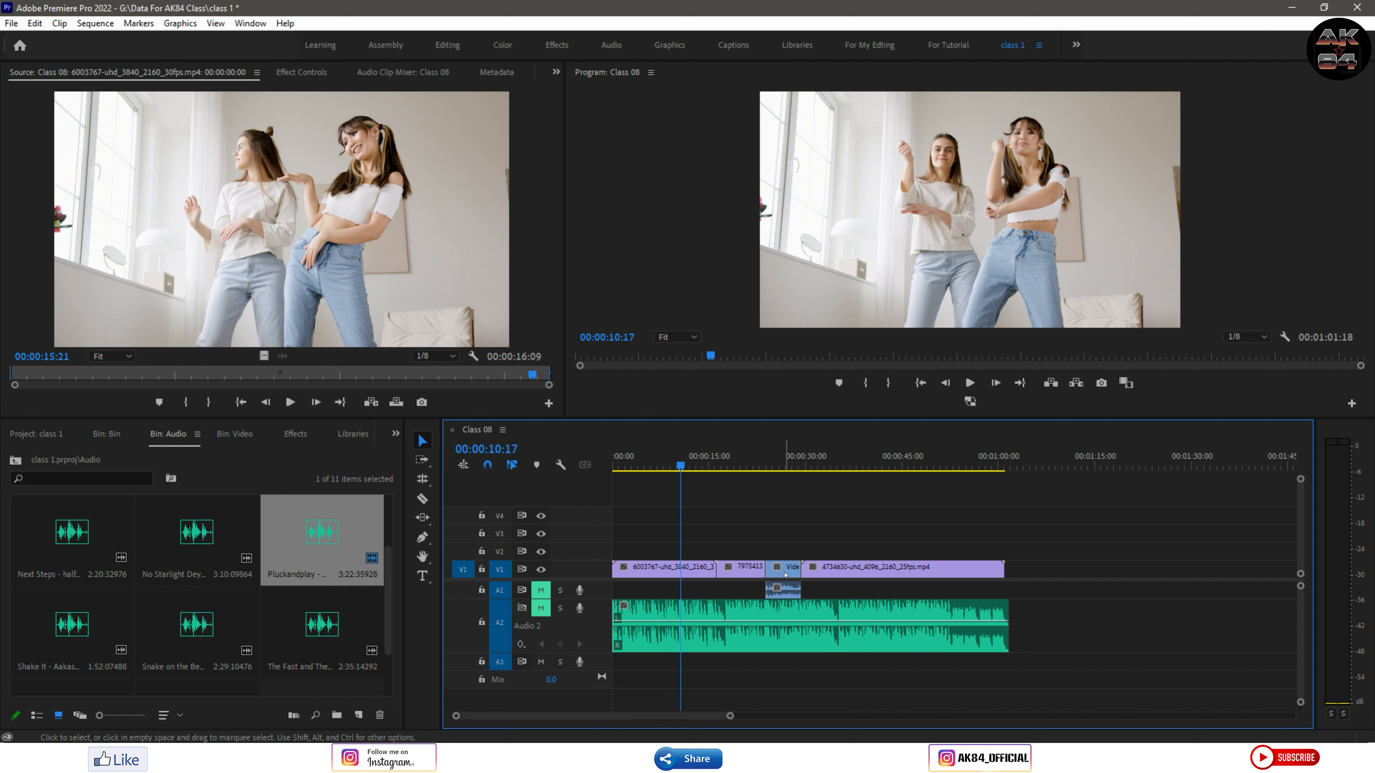
{"action": "left_click_drag", "start_coordinate": [785, 575], "coordinate": [740, 578]}
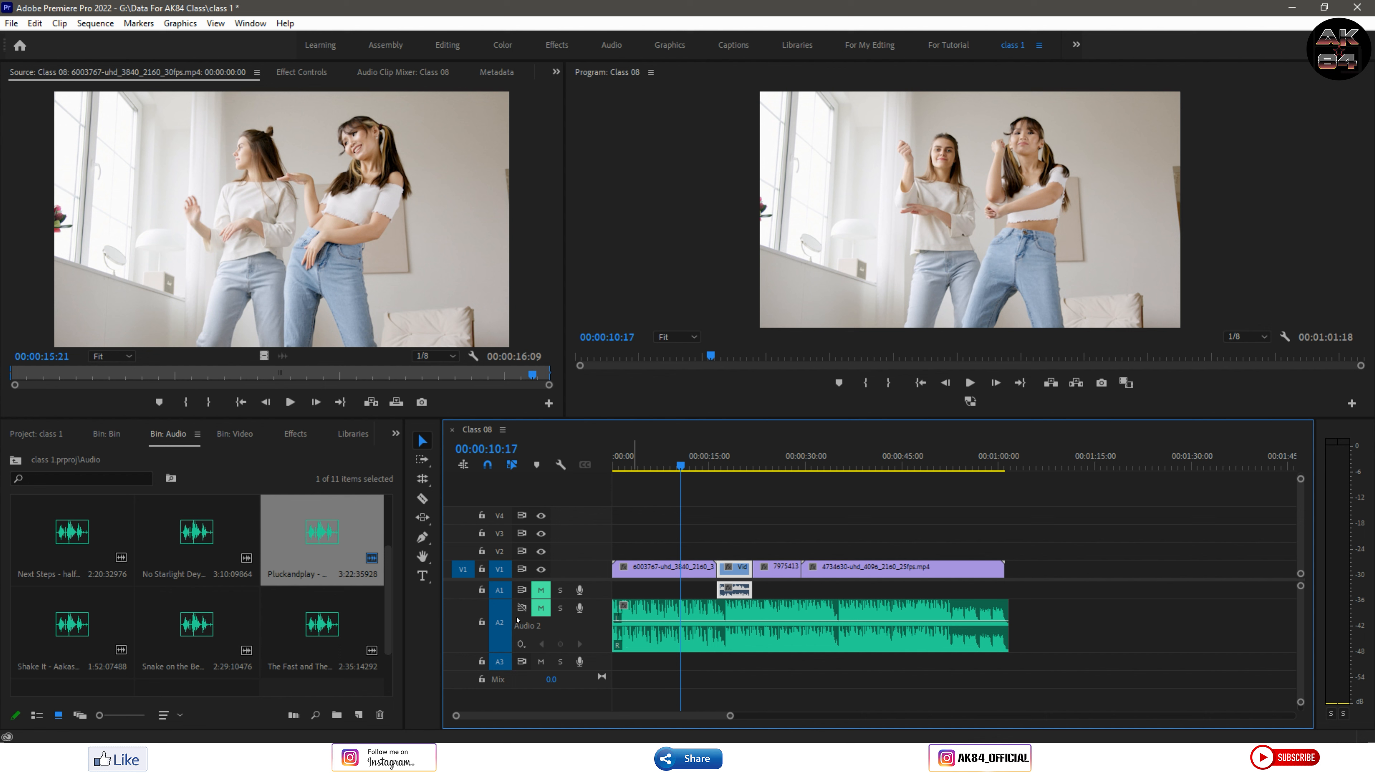
{"action": "left_click", "coordinate": [832, 569]}
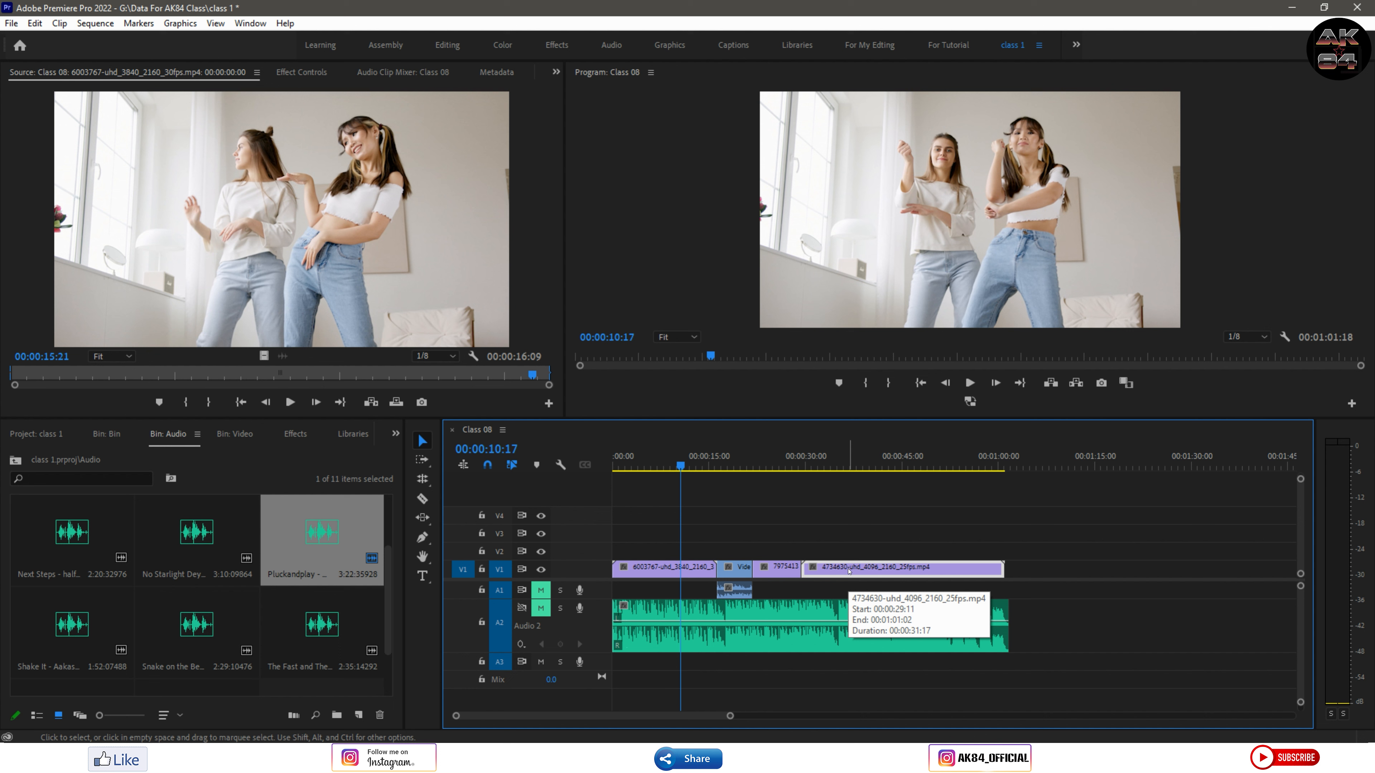
Copy the 4734630 clip, paste it onto V2 instead of V1 at 00:00:30:16, and align the copy above the original
{"action": "key", "text": "ctrl"}
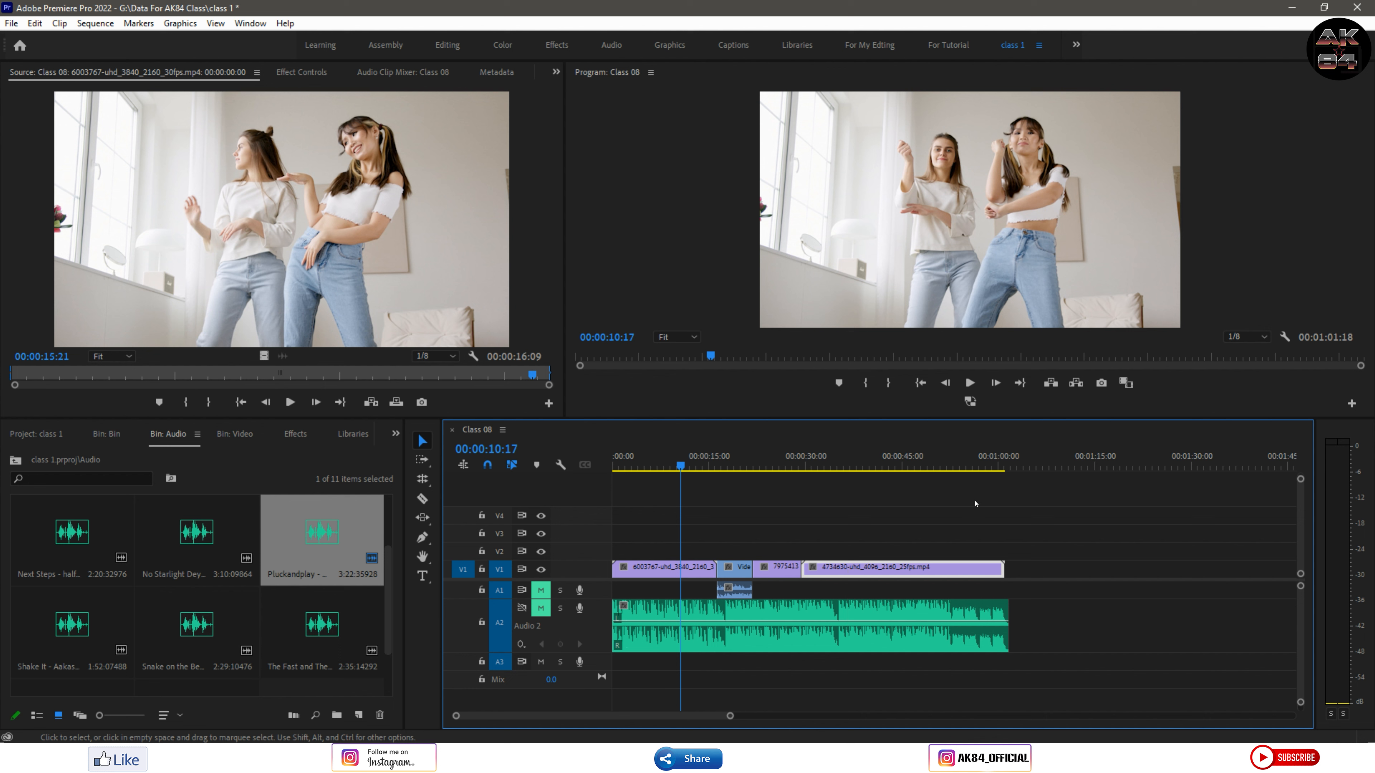
{"action": "left_click", "coordinate": [500, 551]}
{"action": "left_click", "coordinate": [499, 569]}
{"action": "left_click", "coordinate": [809, 524]}
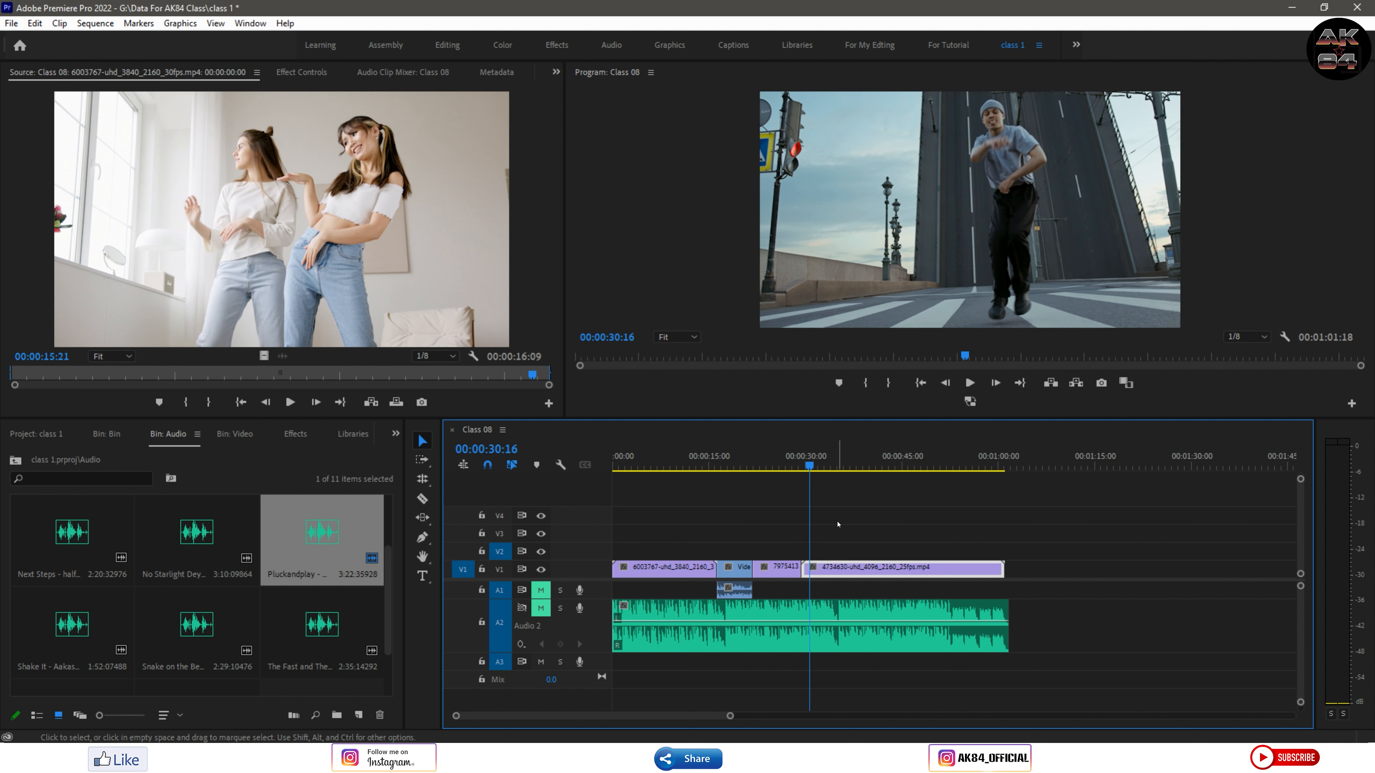
{"action": "key", "text": "ctrl+v"}
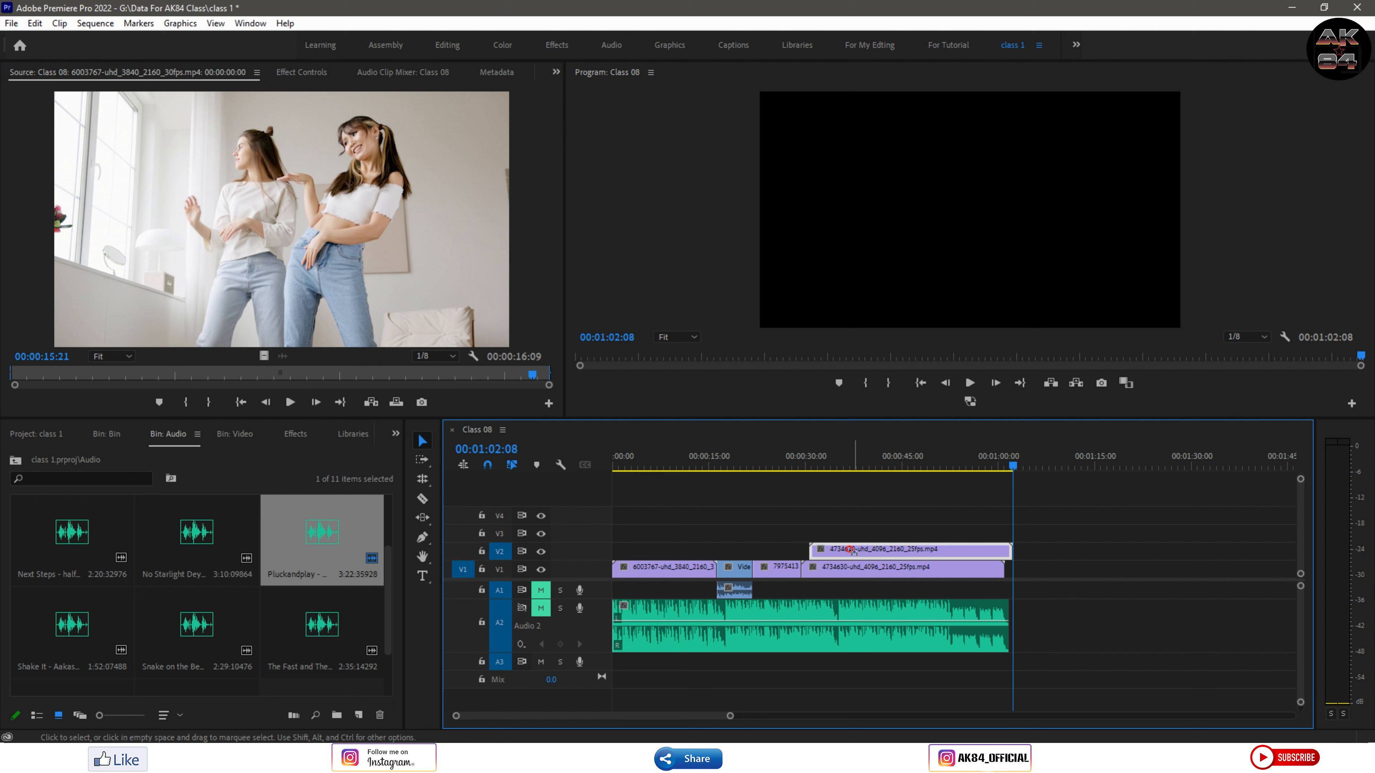
{"action": "left_click_drag", "start_coordinate": [853, 552], "coordinate": [845, 551]}
{"action": "left_click", "coordinate": [849, 466]}
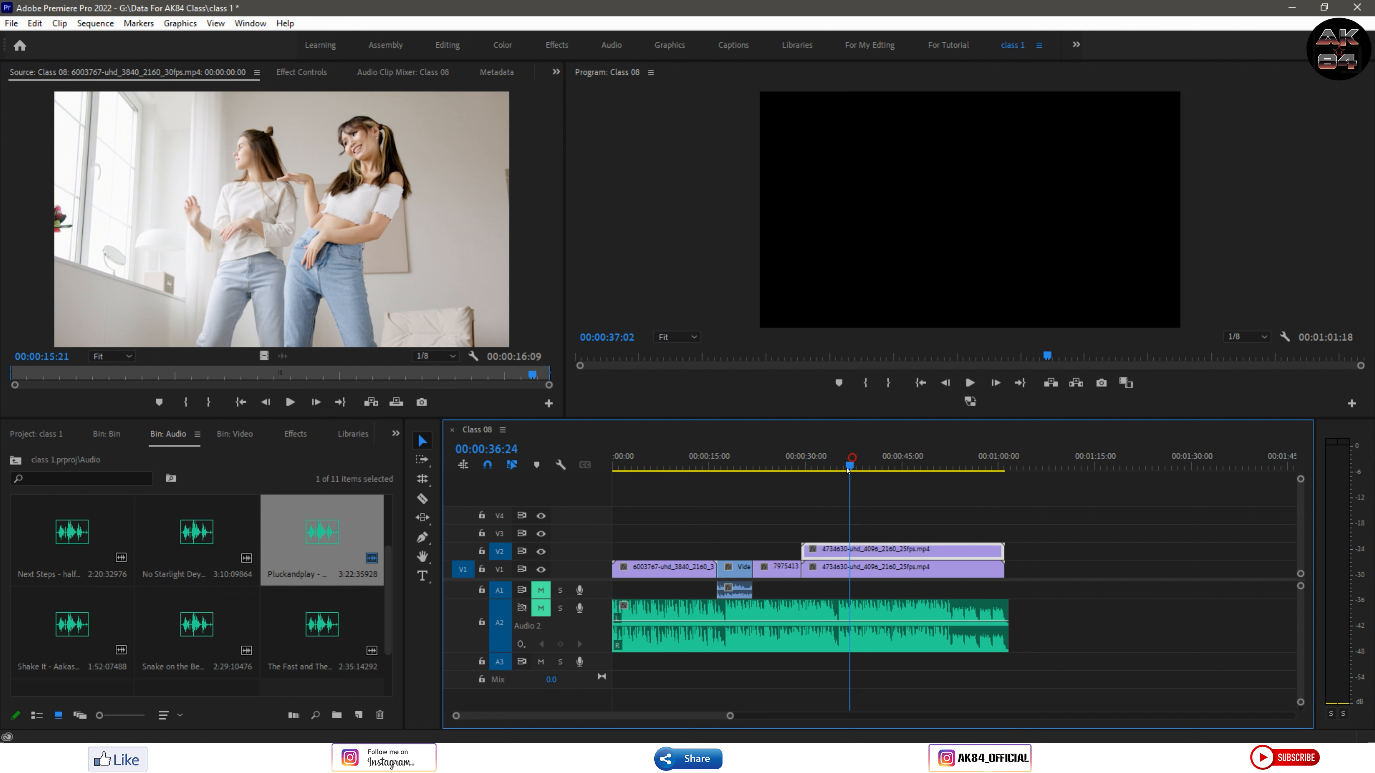
Undo the alignment and paste of the V2 copy, and switch the paste target back from V2 to V1
{"action": "key", "text": "ctrl+z"}
{"action": "key", "text": "ctrl+z"}
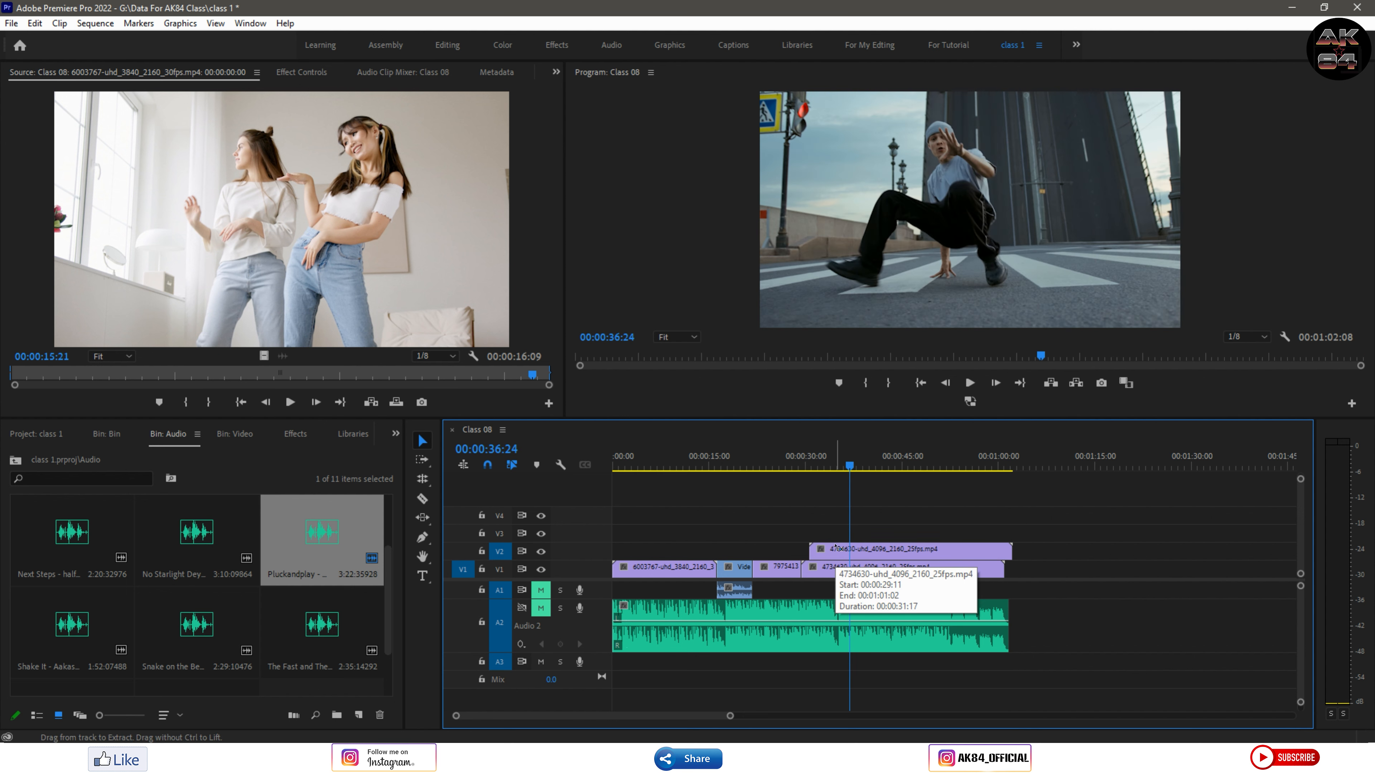
{"action": "key", "text": "ctrl+z"}
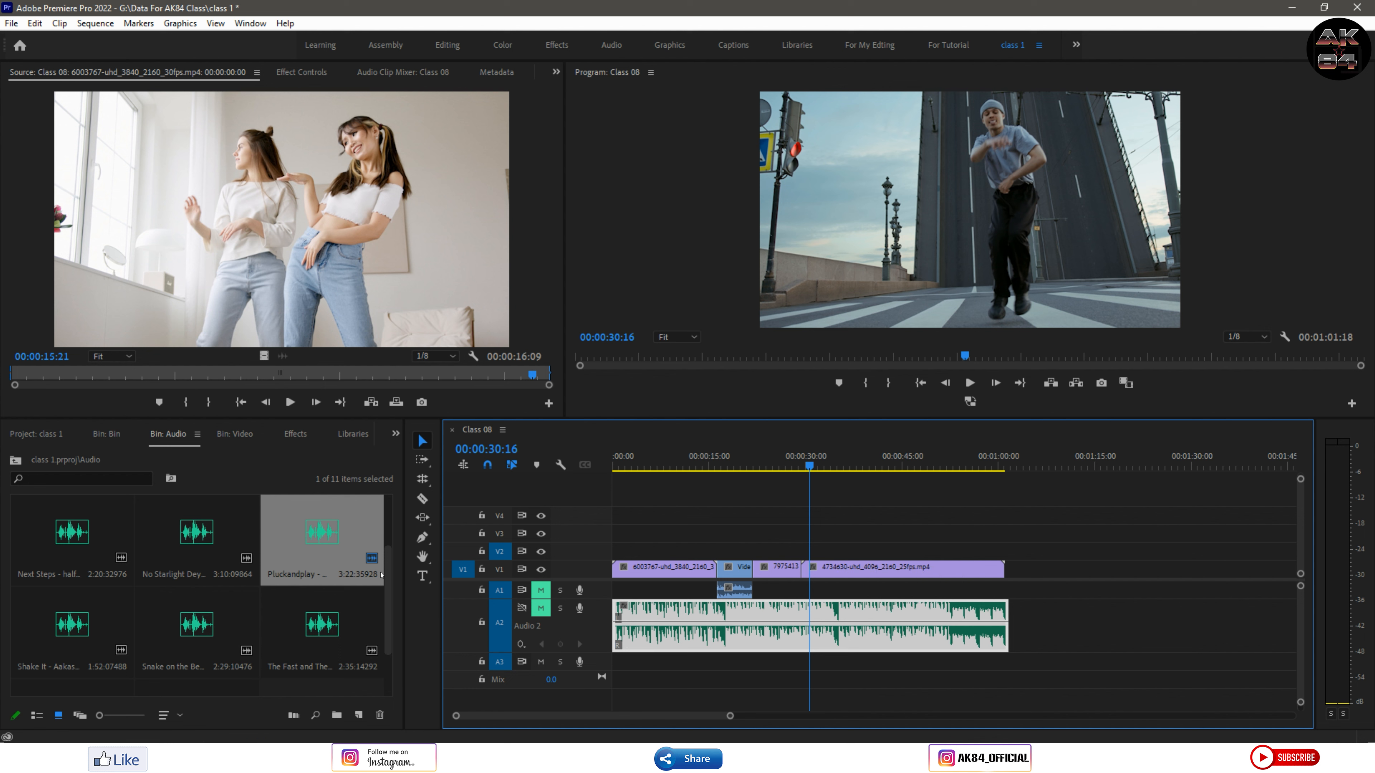
{"action": "left_click", "coordinate": [497, 558]}
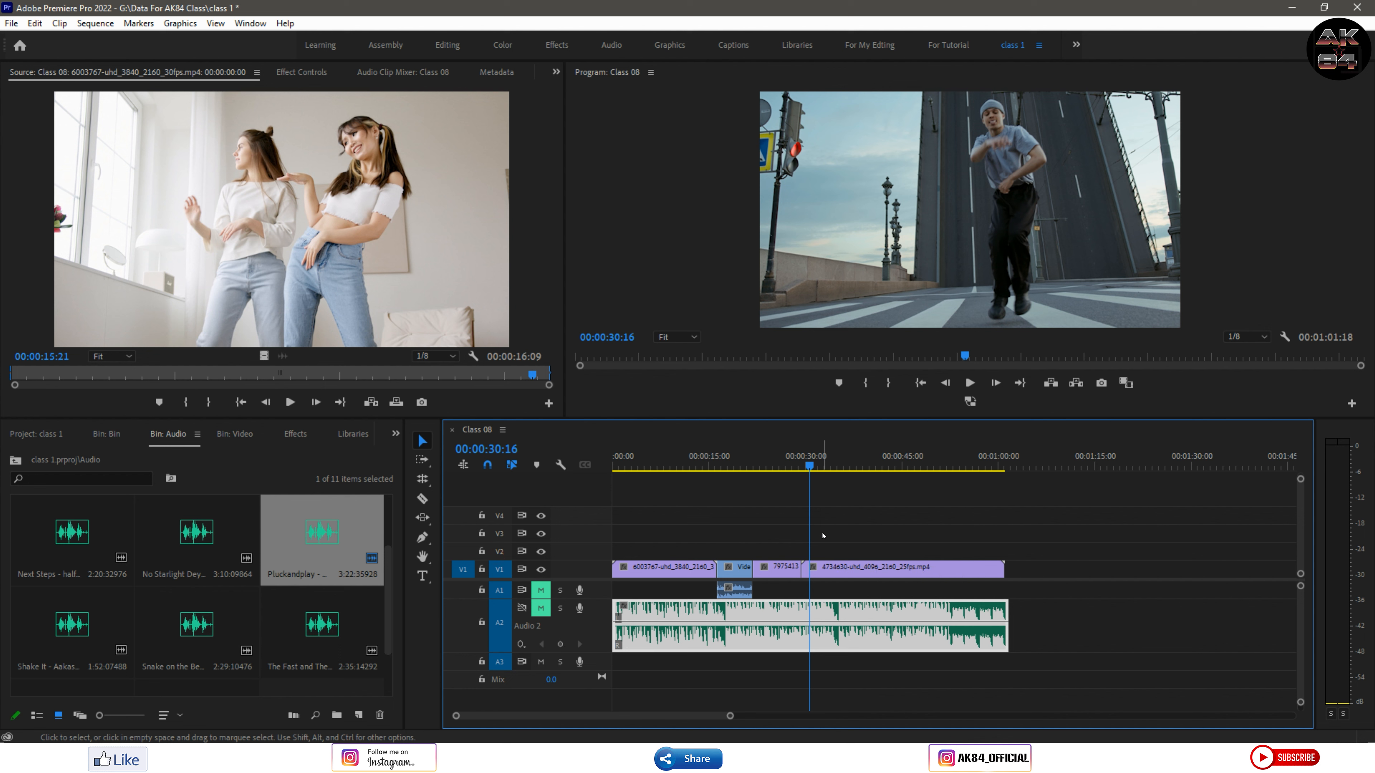
Duplicate the 4734630 clip onto V1 past the end of the original, and delete the duplicate
{"action": "left_click", "coordinate": [831, 570]}
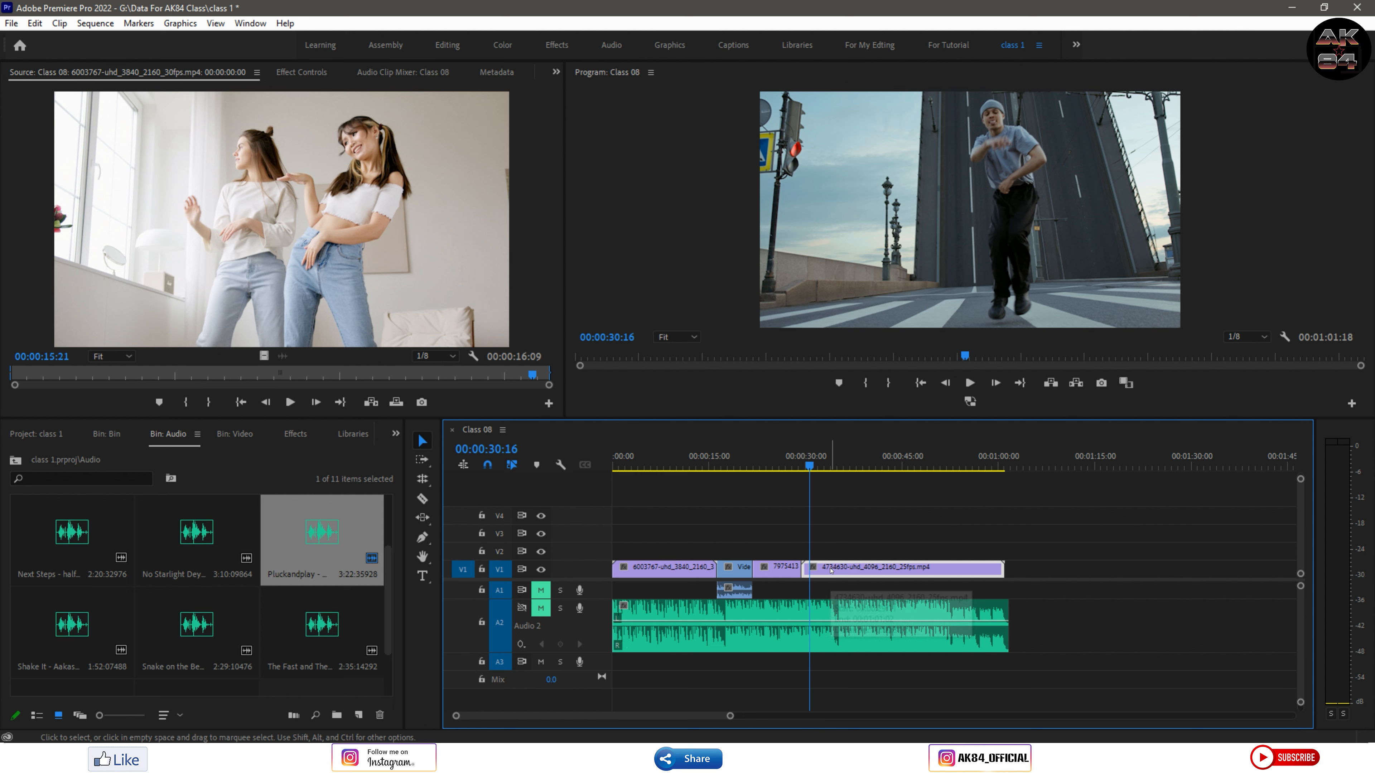
{"action": "key", "text": "alt"}
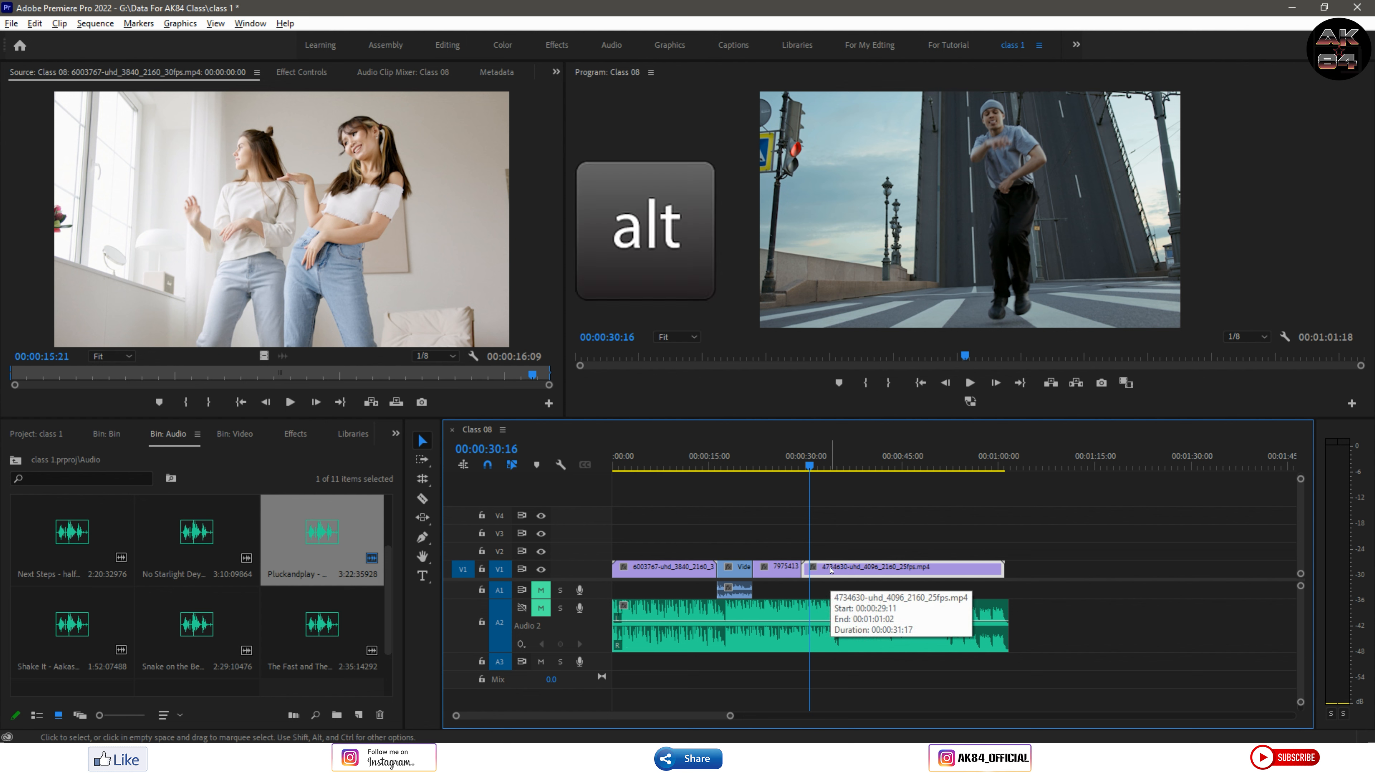
{"action": "left_click_drag", "start_coordinate": [831, 570], "coordinate": [1039, 568]}
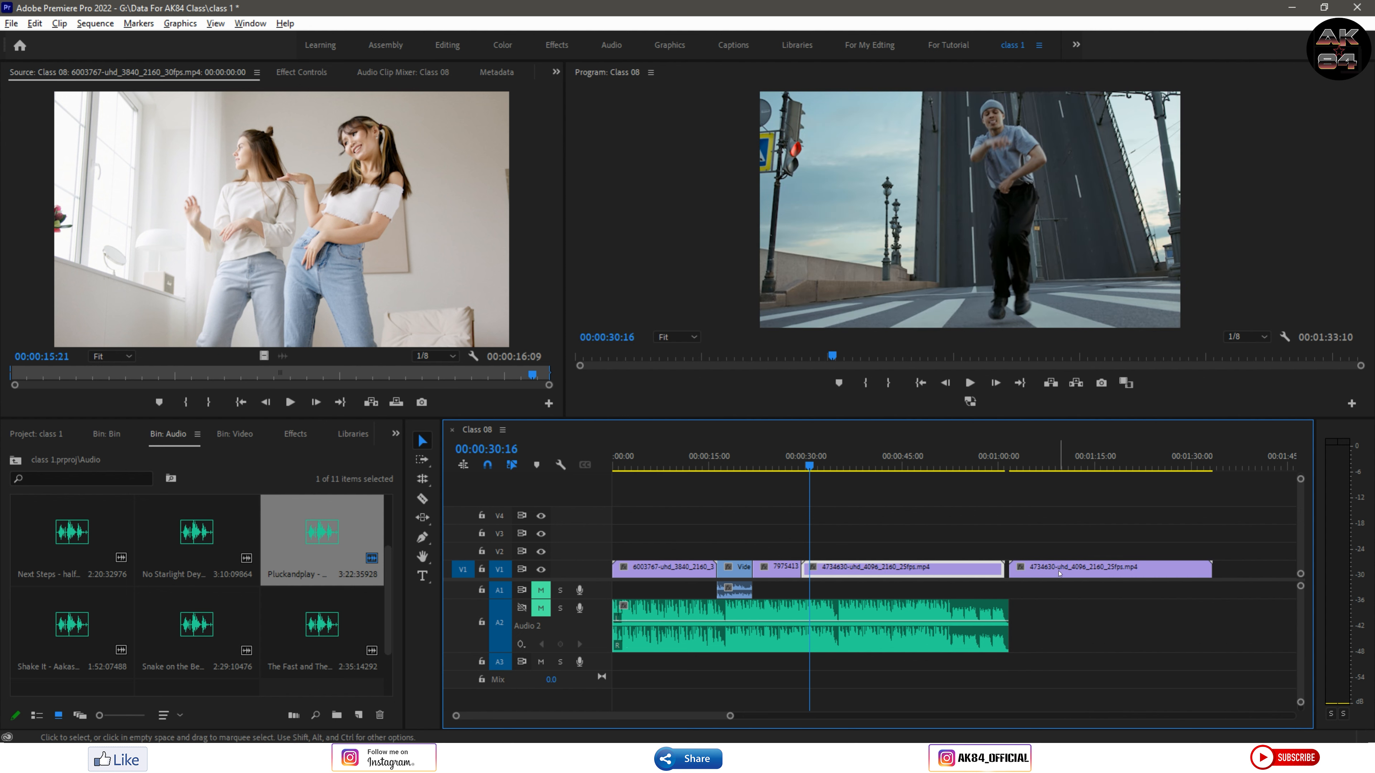
{"action": "left_click", "coordinate": [1058, 572]}
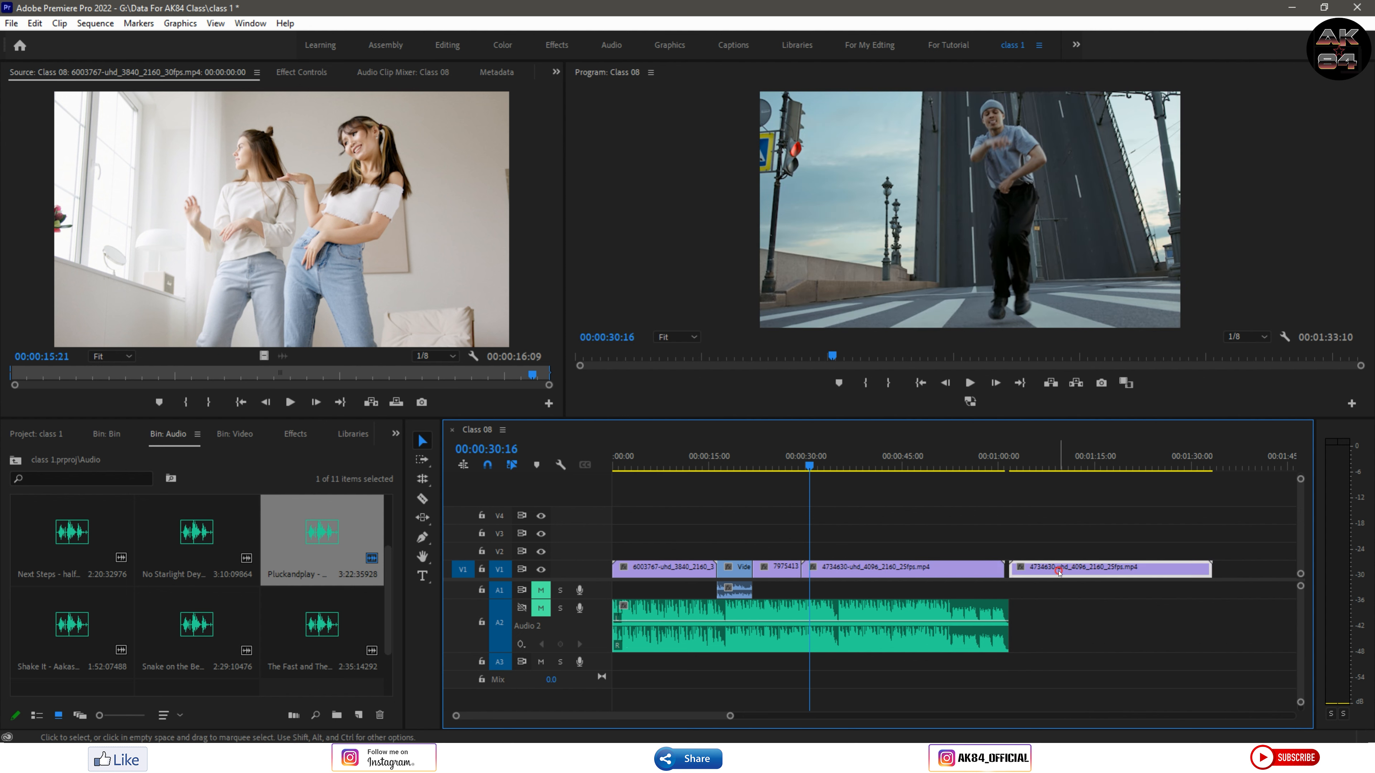
{"action": "key", "text": "Delete"}
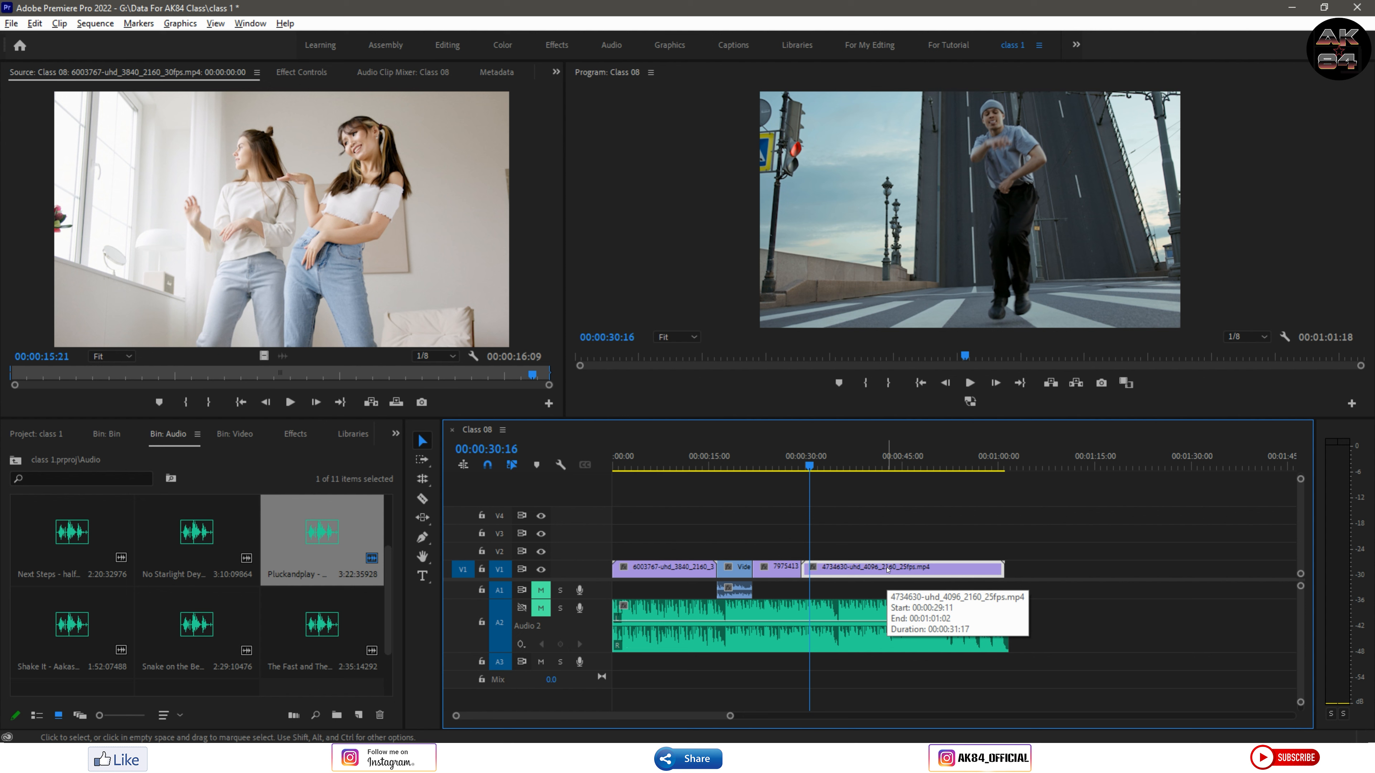
Stack duplicates of the 4734630 clip directly above it on V2, V3 and V4, and remove the three copies
{"action": "left_click_drag", "start_coordinate": [886, 569], "coordinate": [886, 554]}
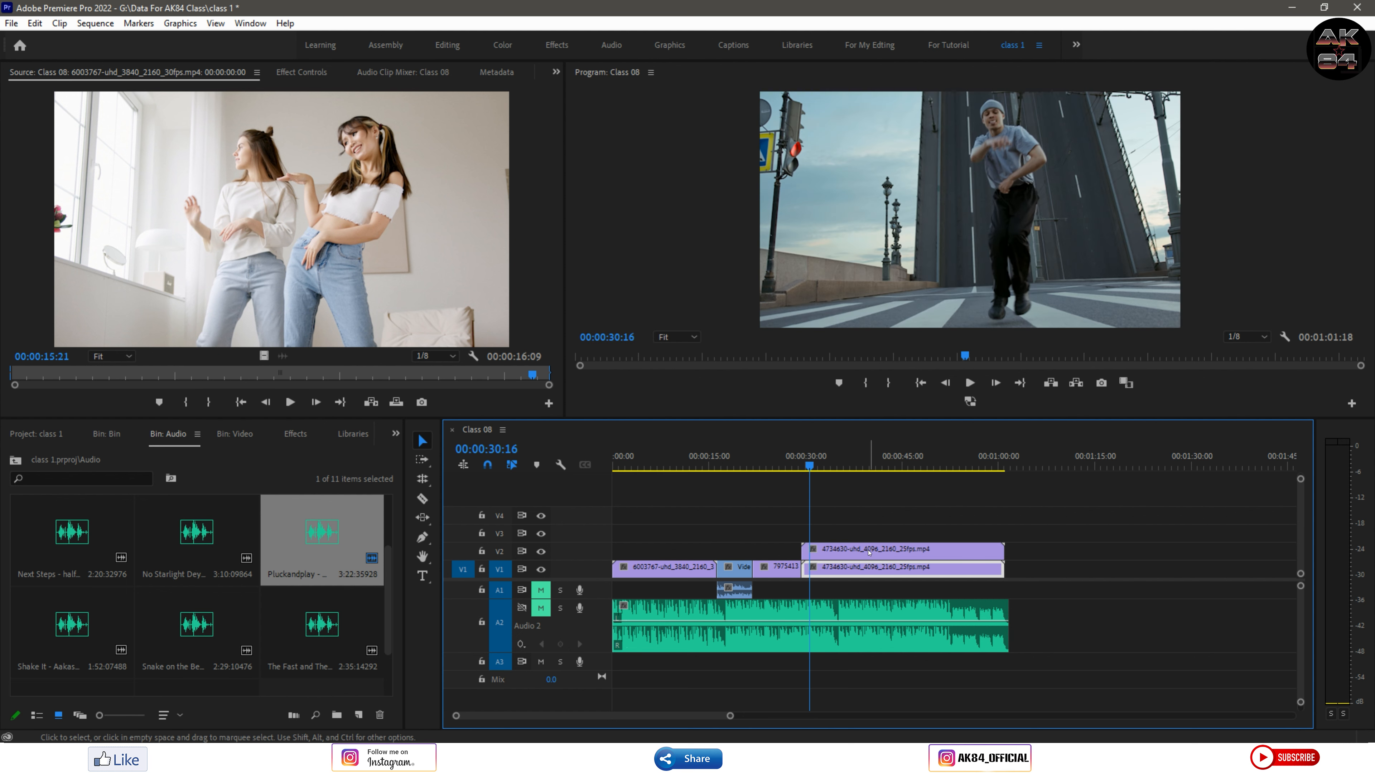
{"action": "left_click_drag", "start_coordinate": [871, 549], "coordinate": [866, 513]}
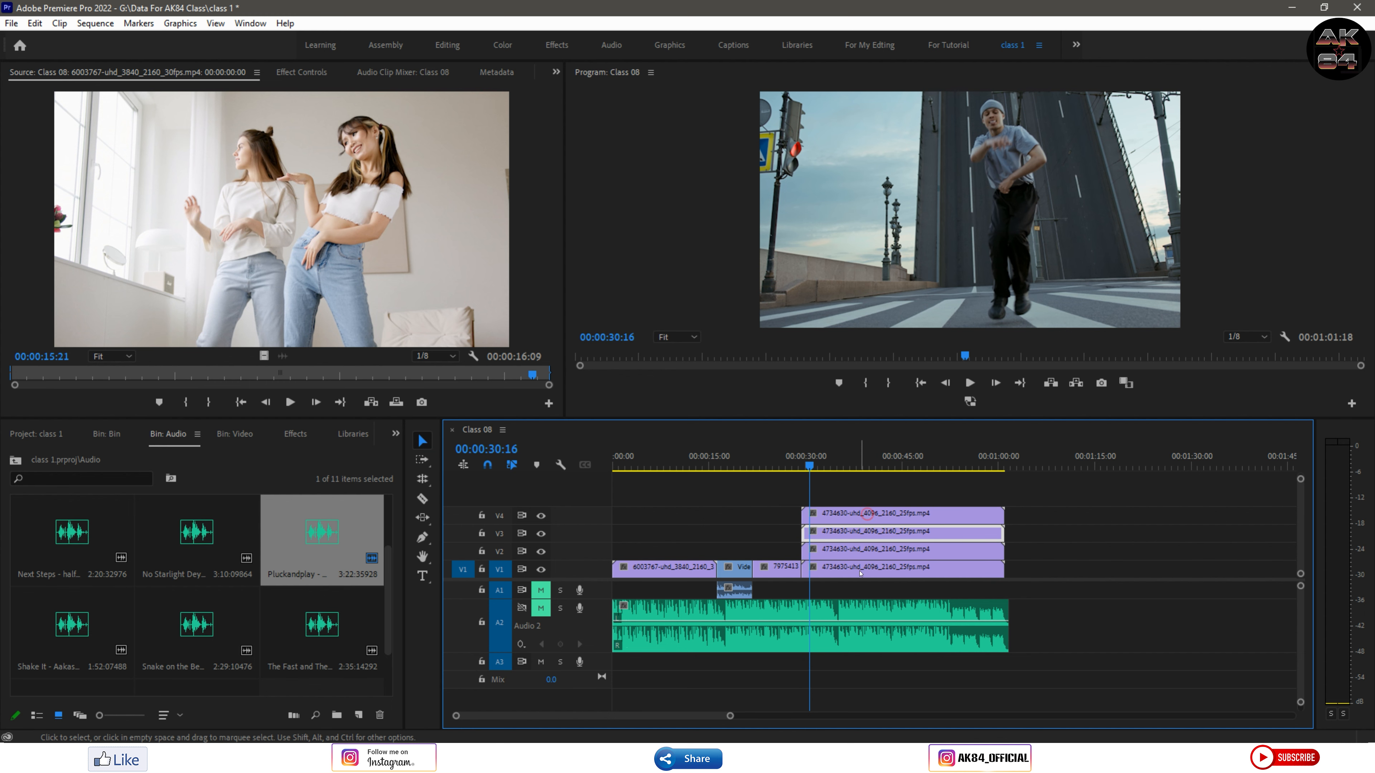
{"action": "left_click_drag", "start_coordinate": [1071, 496], "coordinate": [1034, 570]}
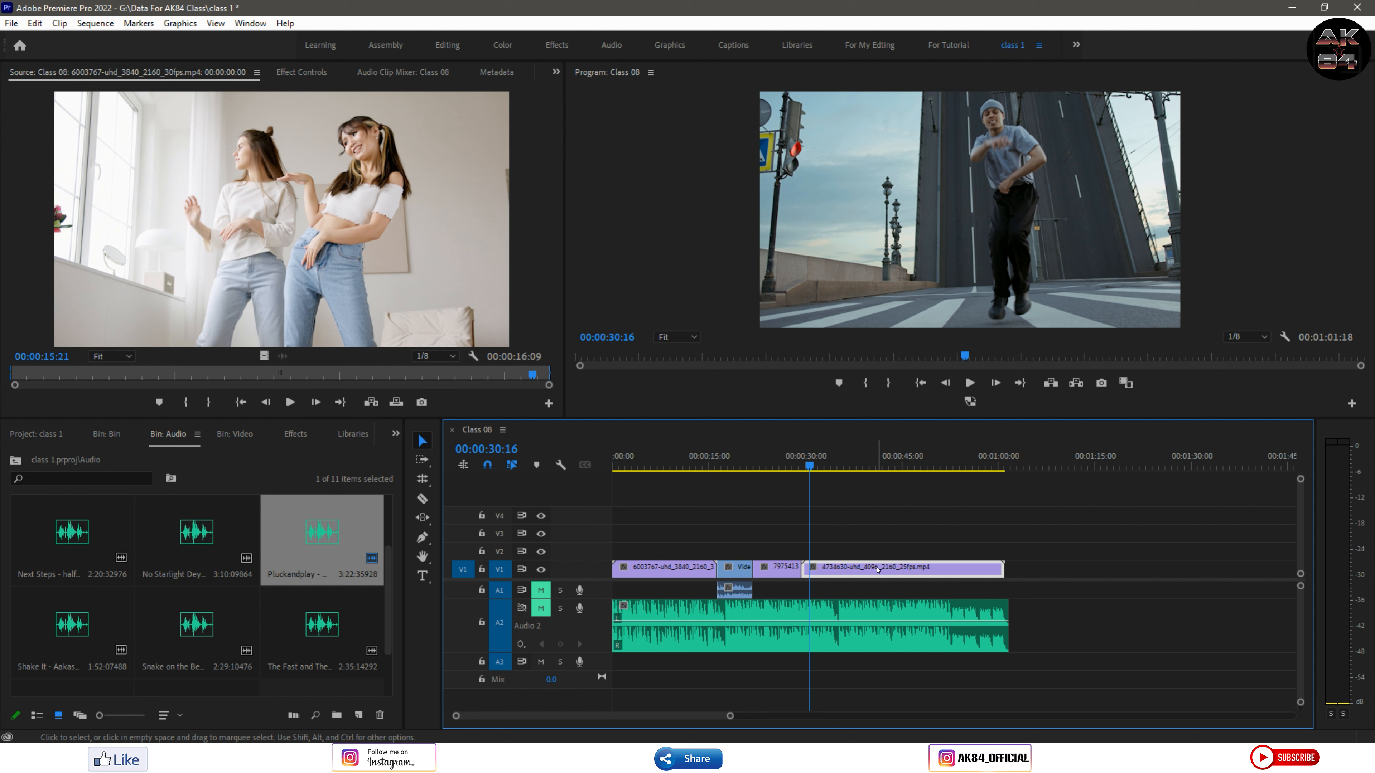
Move the 4734630 clip on V1 to start at about 00:00:35:00, and nudge it earlier one frame at a time
{"action": "mouse_move", "coordinate": [879, 568]}
{"action": "left_mouse_down"}
{"action": "mouse_move", "coordinate": [940, 568]}
{"action": "mouse_move", "coordinate": [863, 566]}
{"action": "mouse_move", "coordinate": [875, 566]}
{"action": "left_mouse_up"}
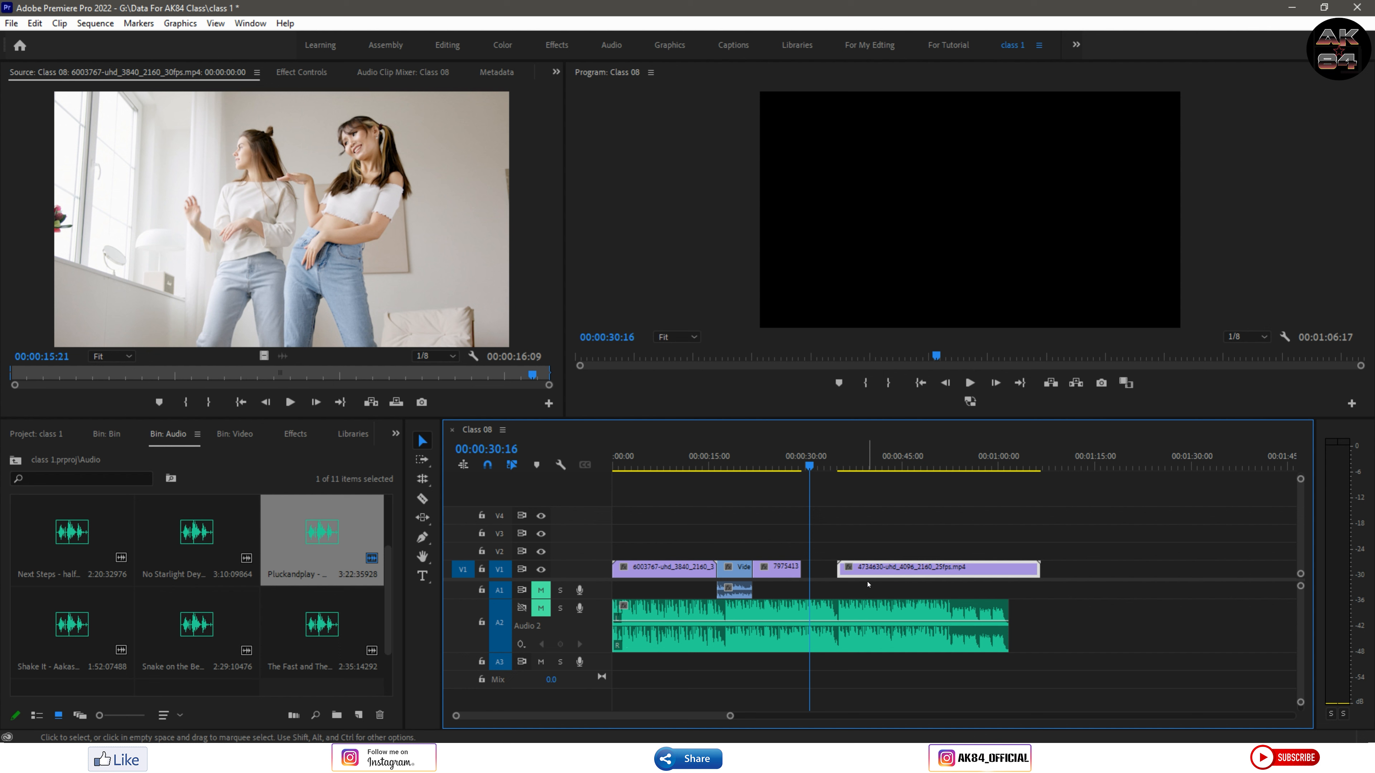
{"action": "key", "text": "alt"}
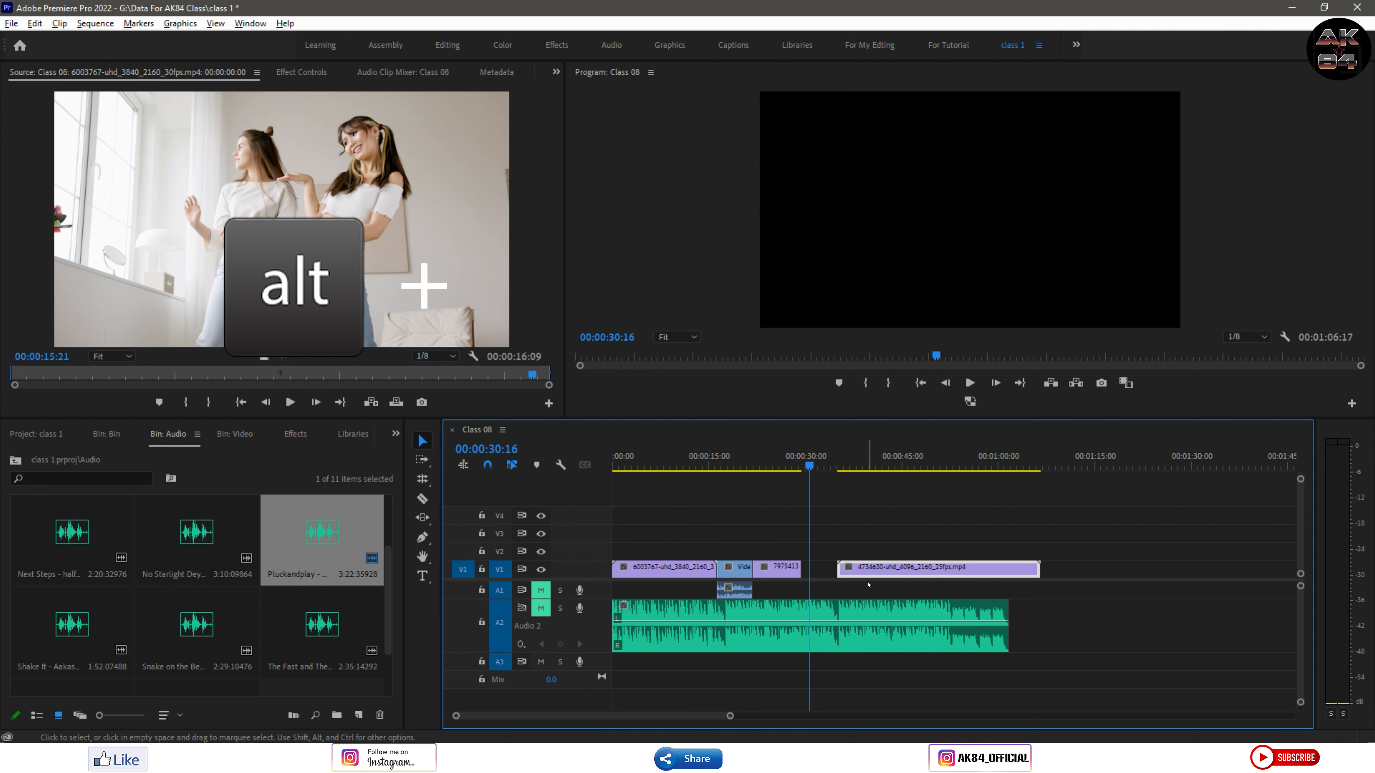
{"action": "key", "text": "alt+Left"}
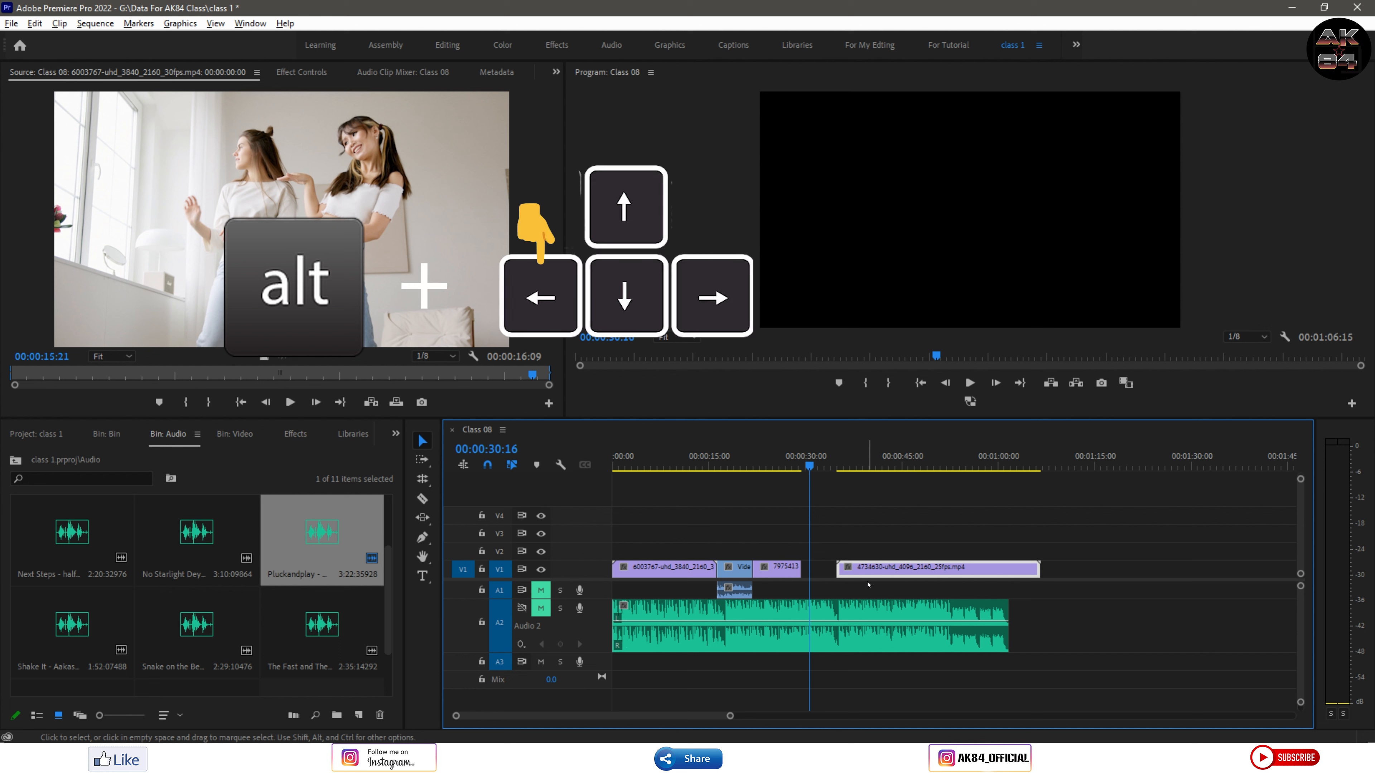
{"action": "key", "text": "alt+Left"}
{"action": "key", "text": "alt+Left"}
{"action": "scroll", "coordinate": [868, 584], "scroll_direction": "up", "scroll_amount": 6}
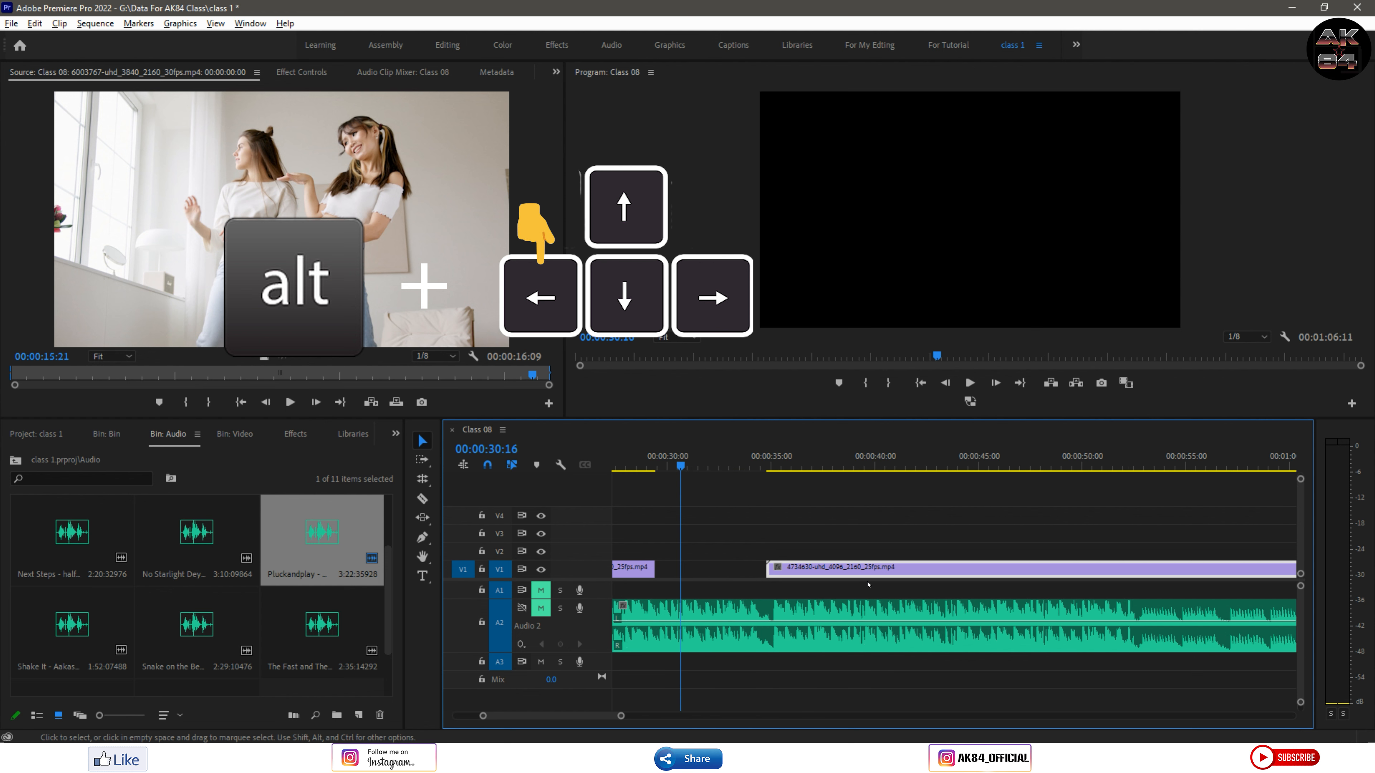
{"action": "scroll", "coordinate": [720, 529], "scroll_direction": "up", "scroll_amount": 6}
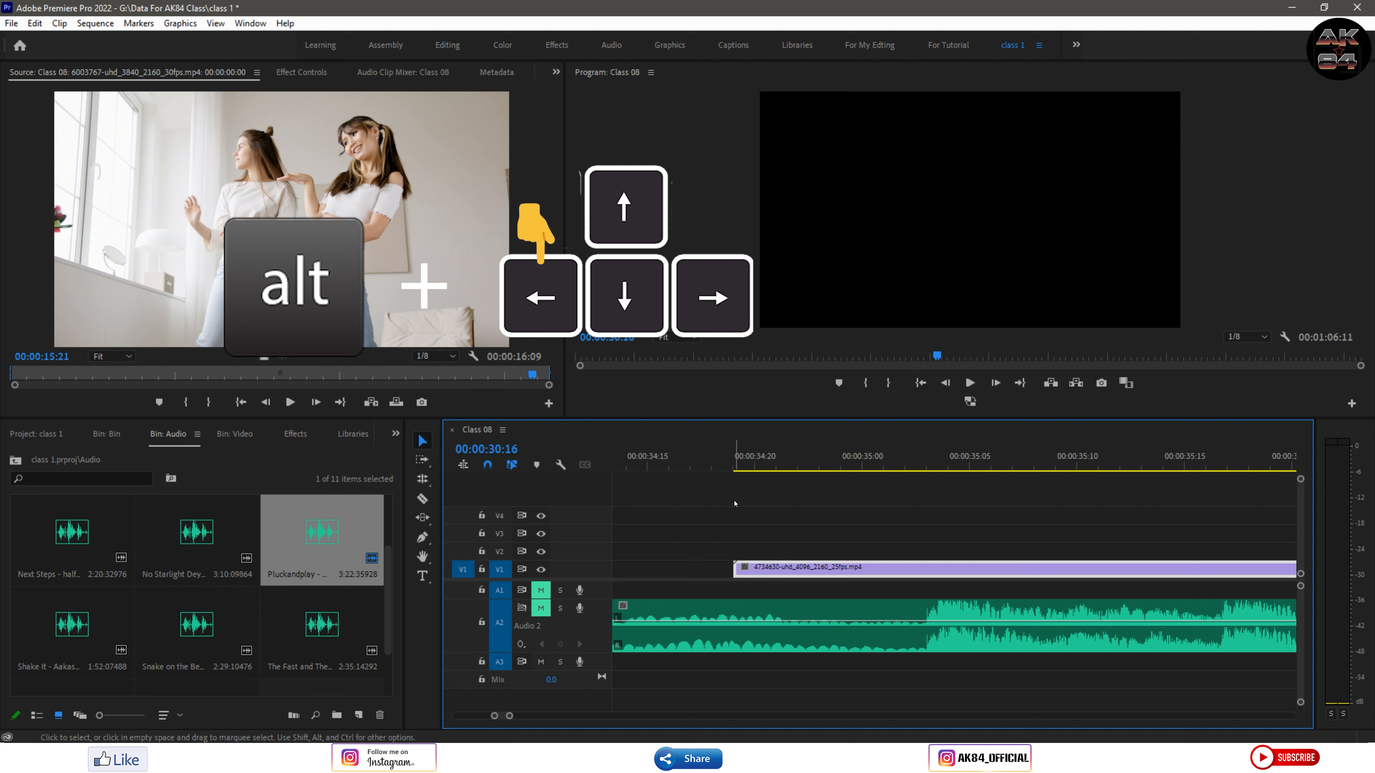
{"action": "key", "text": "alt+Left"}
{"action": "key", "text": "alt+Left"}
{"action": "key", "text": "alt+Left"}
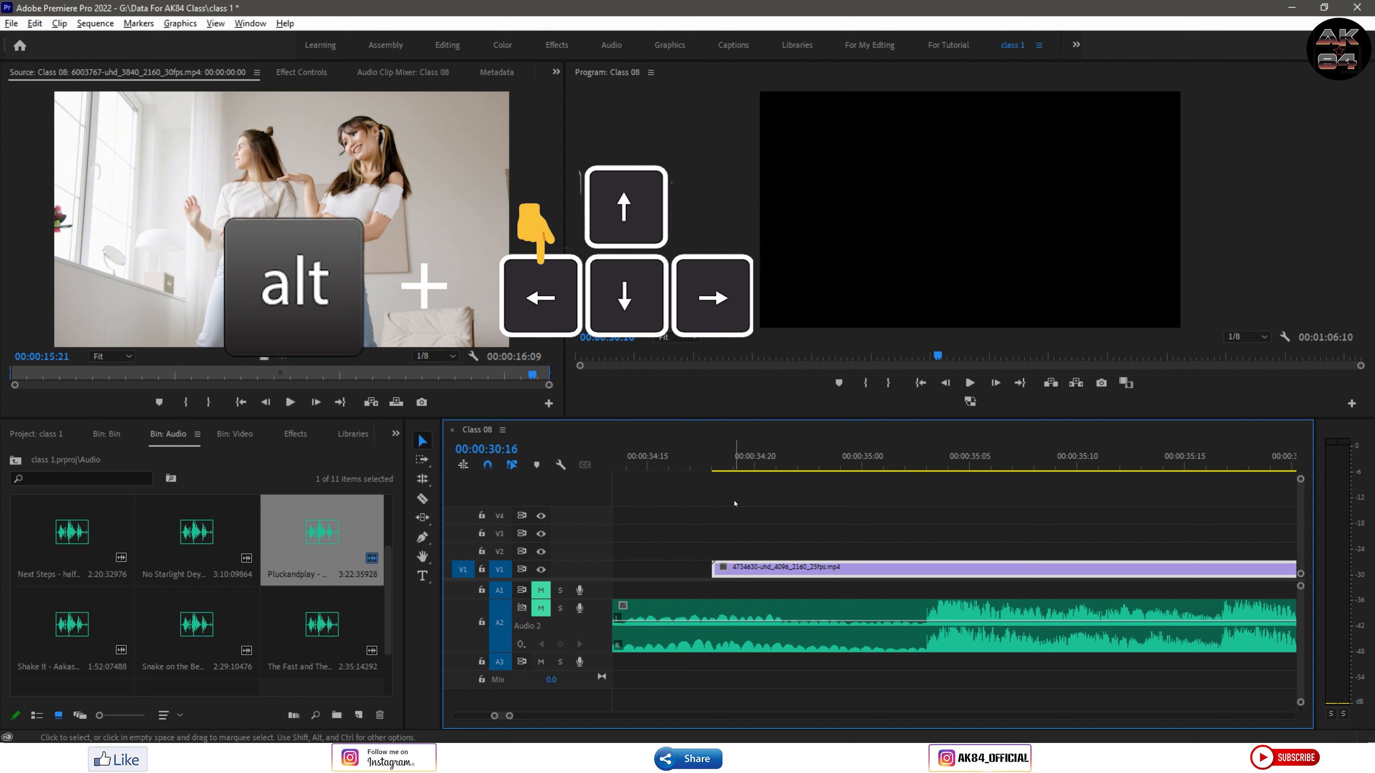
{"action": "key", "text": "alt+Left"}
{"action": "key", "text": "alt+Left"}
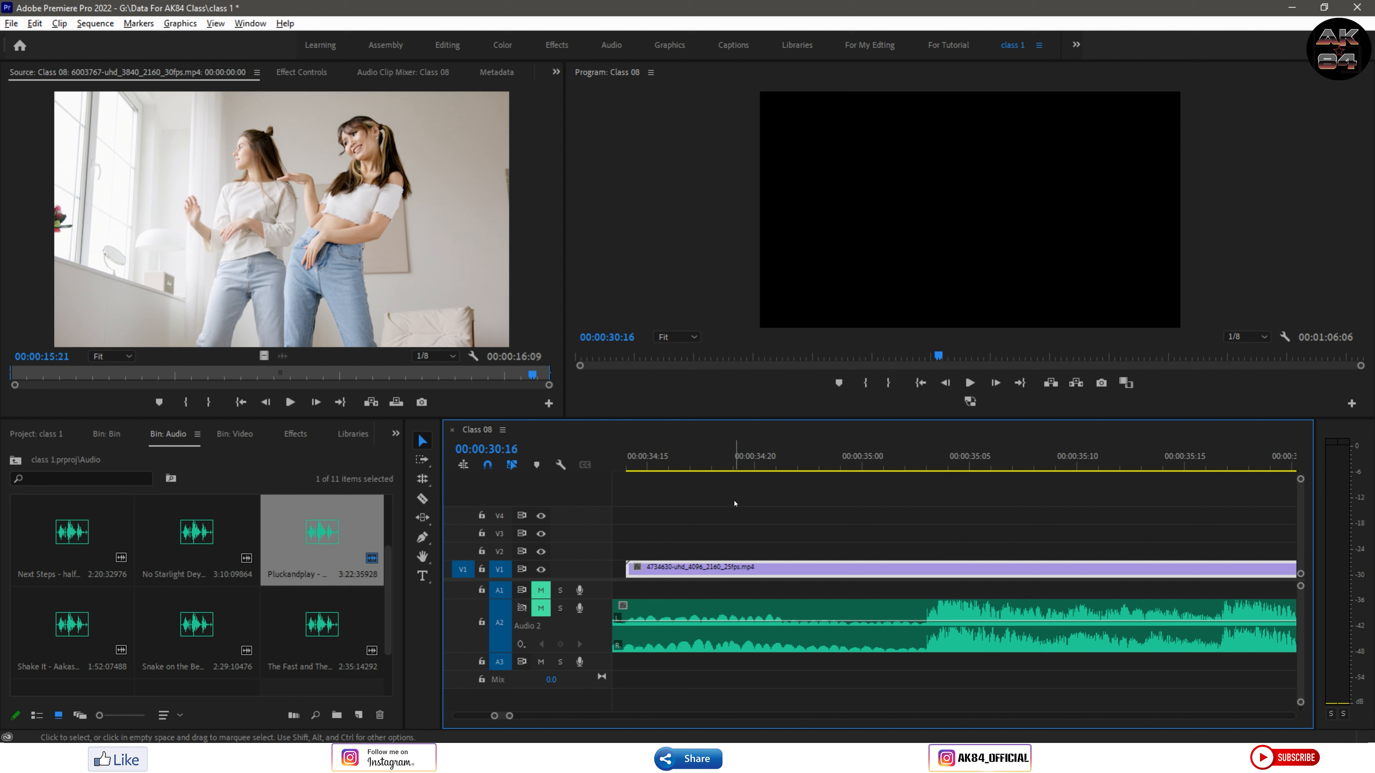
Nudge the 4734630 clip later one frame at a time until it starts at 00:00:35:05
{"action": "key", "text": "alt+Right"}
{"action": "key", "text": "alt+Right"}
{"action": "key", "text": "alt+Right"}
{"action": "key", "text": "alt+Right"}
{"action": "key", "text": "alt+Right"}
{"action": "key", "text": "alt+Right"}
{"action": "key", "text": "alt+Right"}
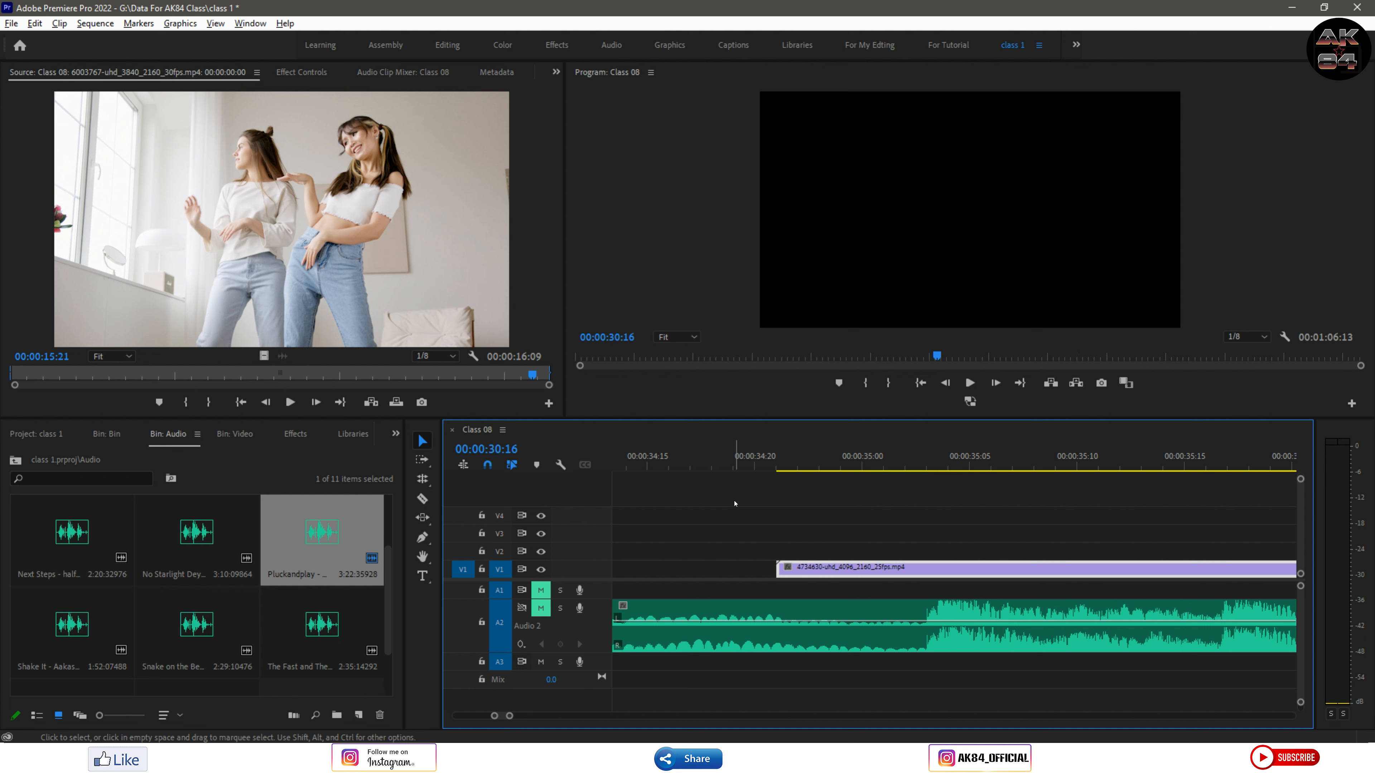
{"action": "key", "text": "alt+Right"}
{"action": "key", "text": "alt+Right"}
{"action": "key", "text": "alt+Right"}
{"action": "key", "text": "alt+Right"}
{"action": "key", "text": "alt+Right"}
{"action": "key", "text": "alt+Right"}
{"action": "key", "text": "alt+Right"}
{"action": "key", "text": "alt+Right"}
{"action": "key", "text": "alt+Right"}
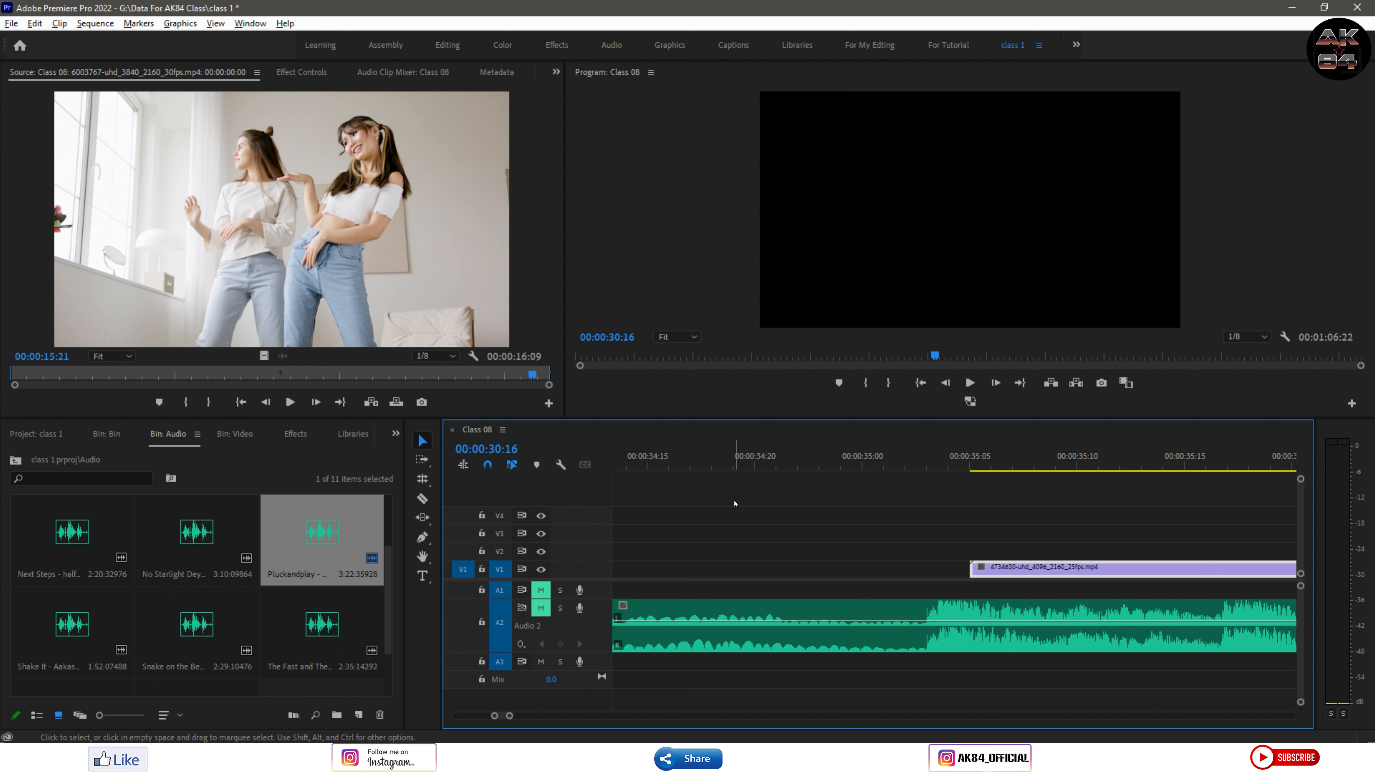
Nudge the 4734630 clip earlier and later along V1 in five-frame jumps
{"action": "key", "text": "alt"}
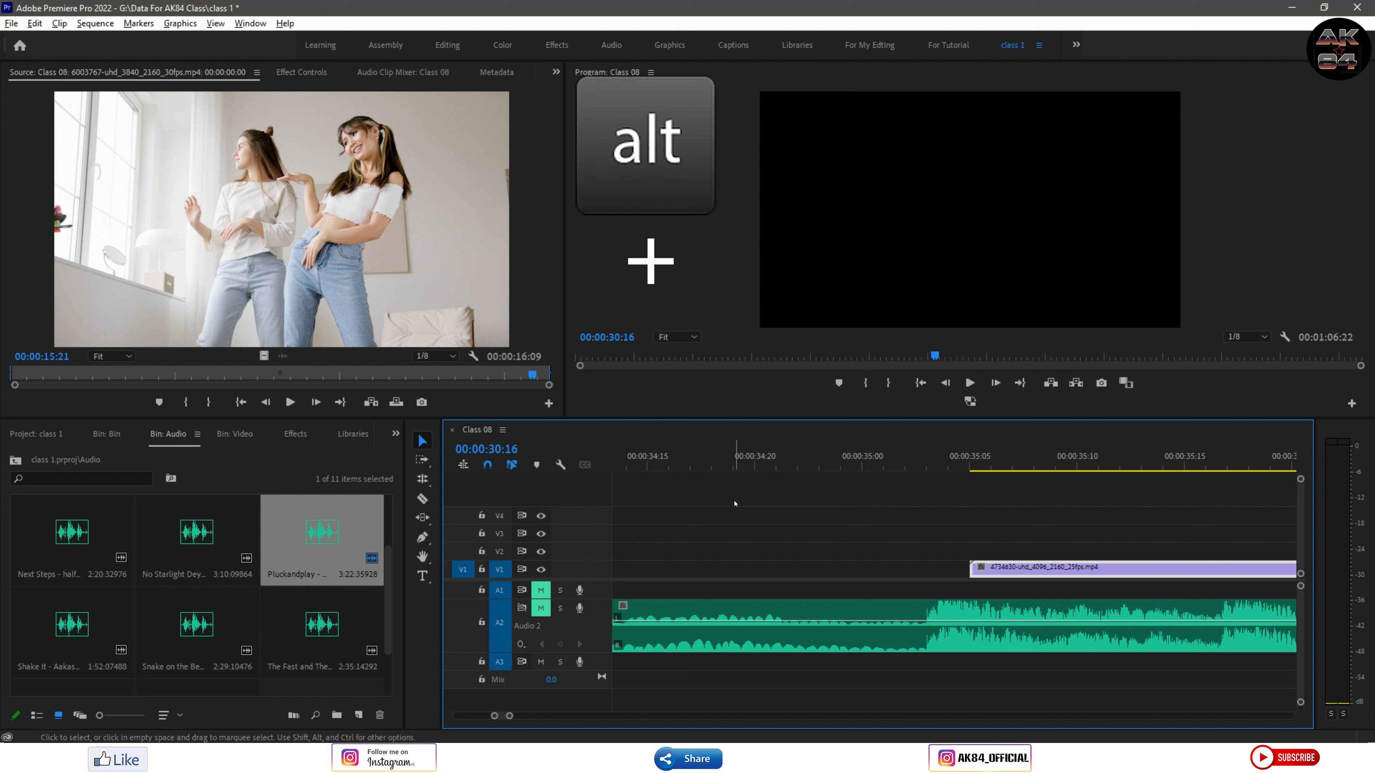
{"action": "key", "text": "shift"}
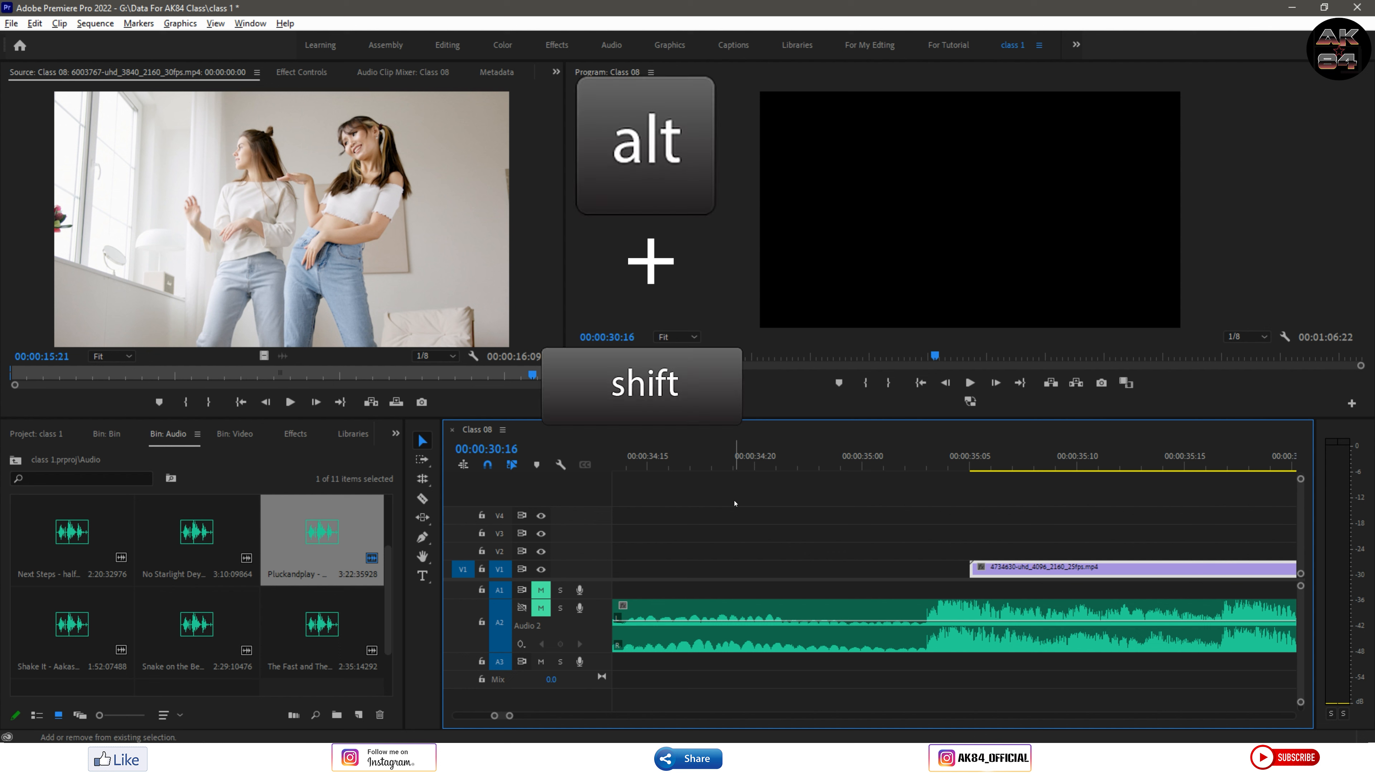
{"action": "key", "text": "alt+shift+Left"}
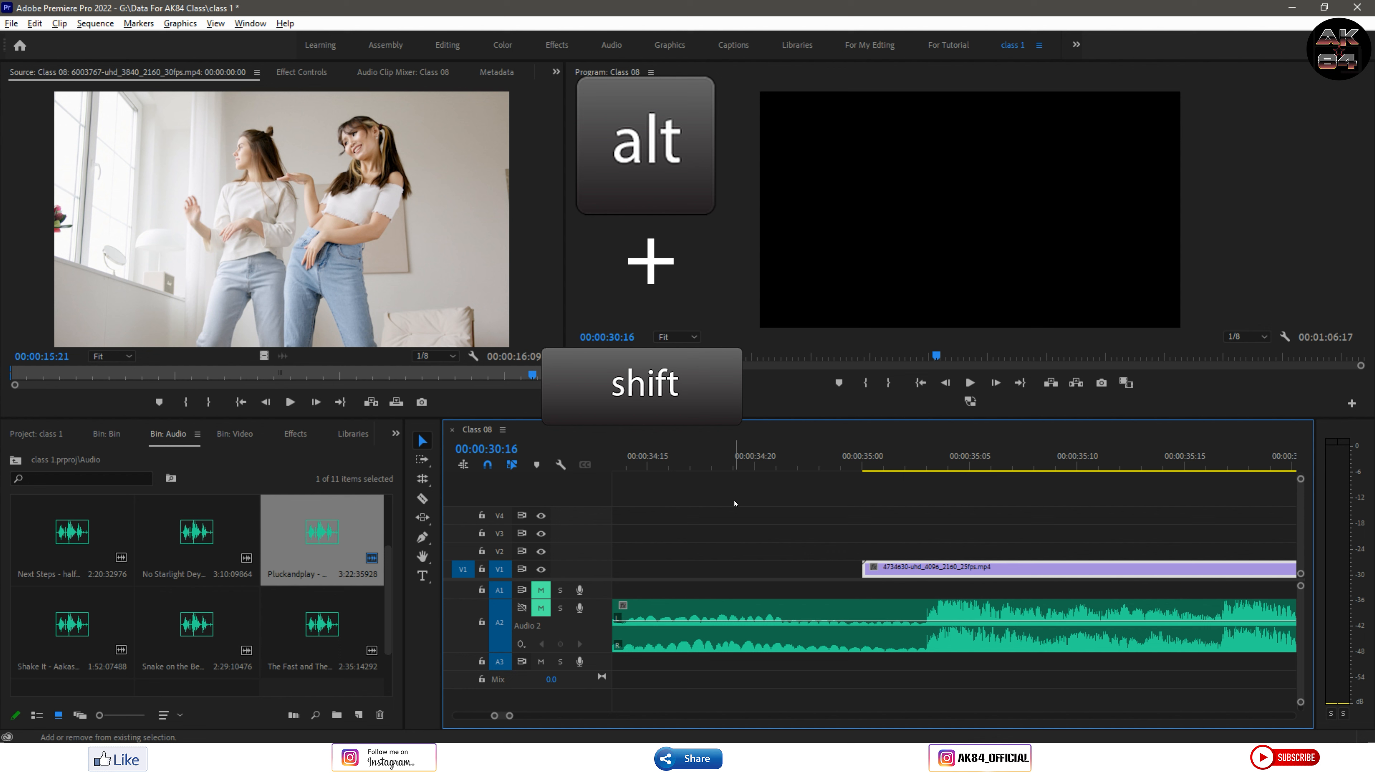
{"action": "key", "text": "alt+shift+Left"}
{"action": "key", "text": "alt+shift+Left"}
{"action": "key", "text": "alt+shift+Right"}
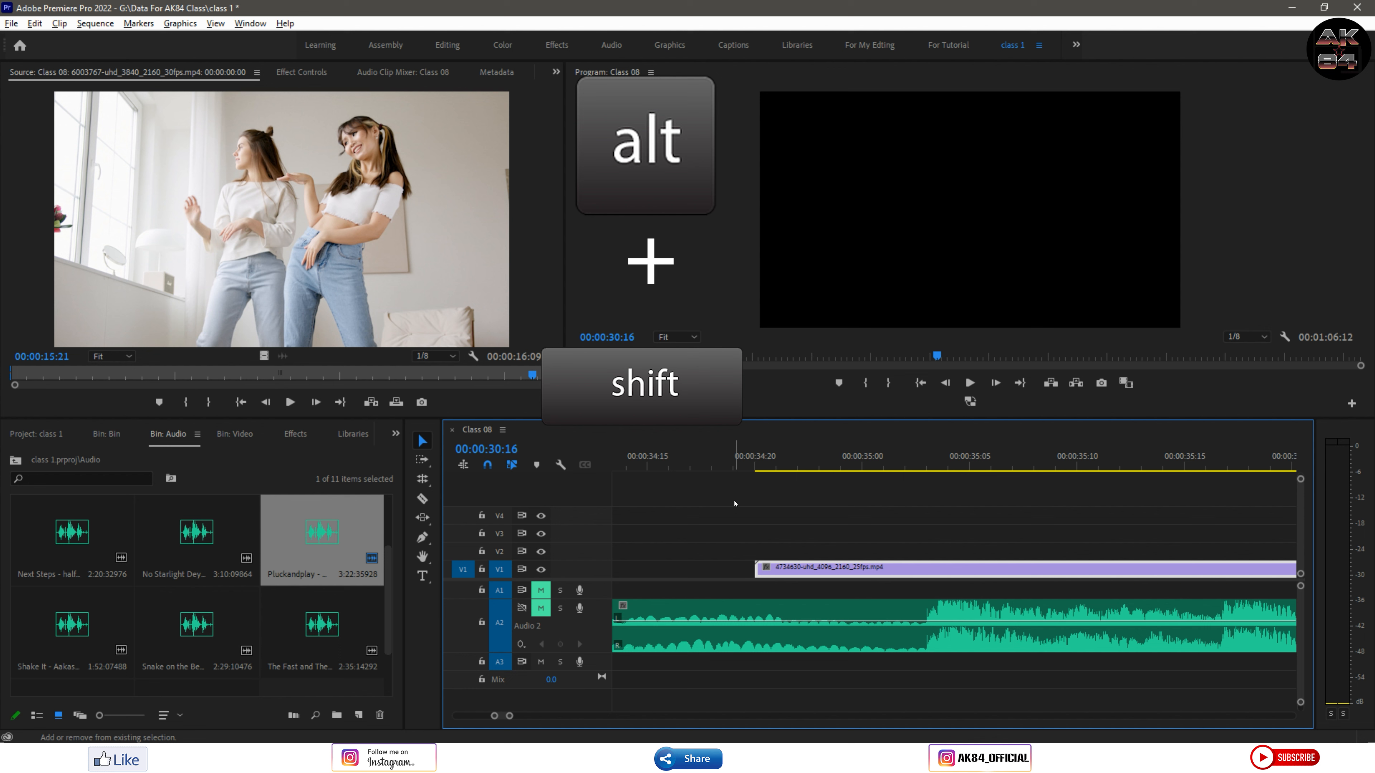
{"action": "key", "text": "alt+shift+Right"}
{"action": "key", "text": "alt+shift+Right"}
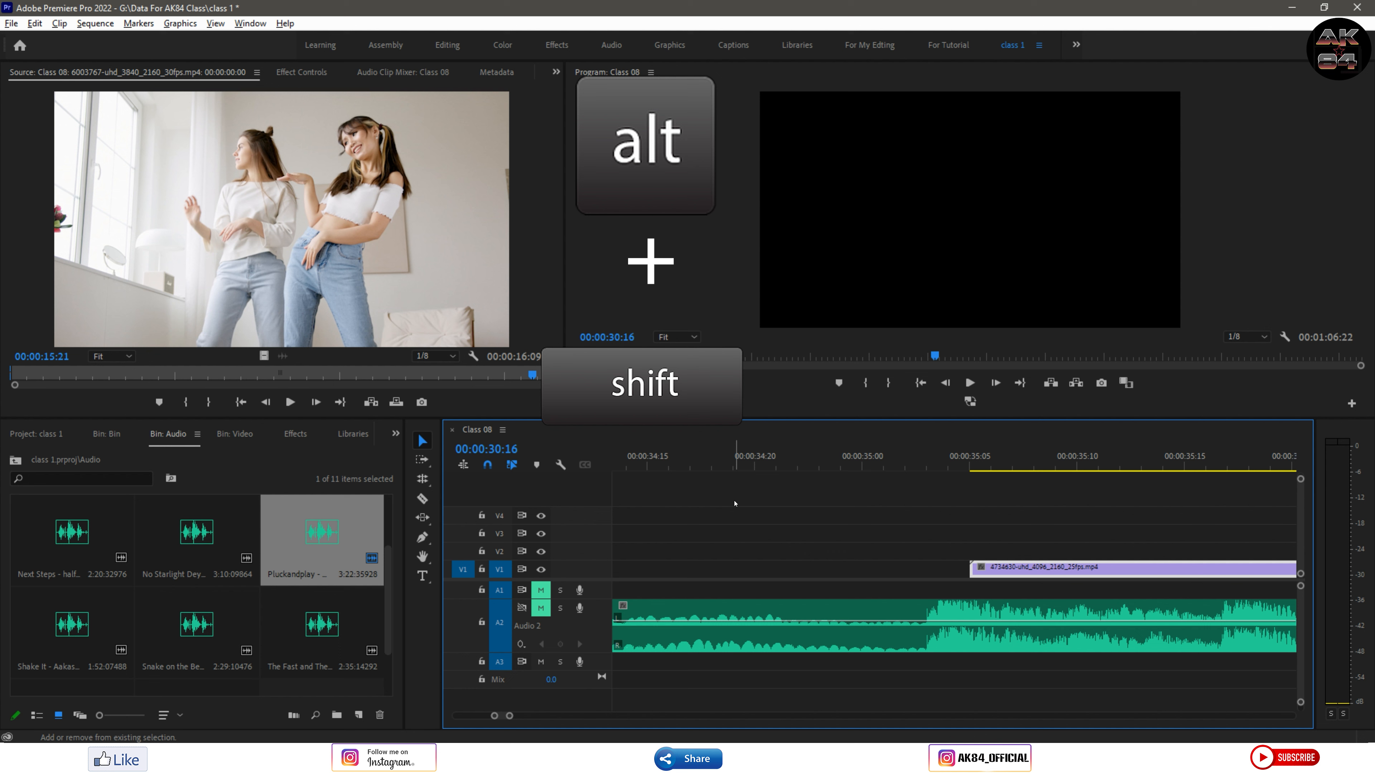
{"action": "key", "text": "alt+shift+Right"}
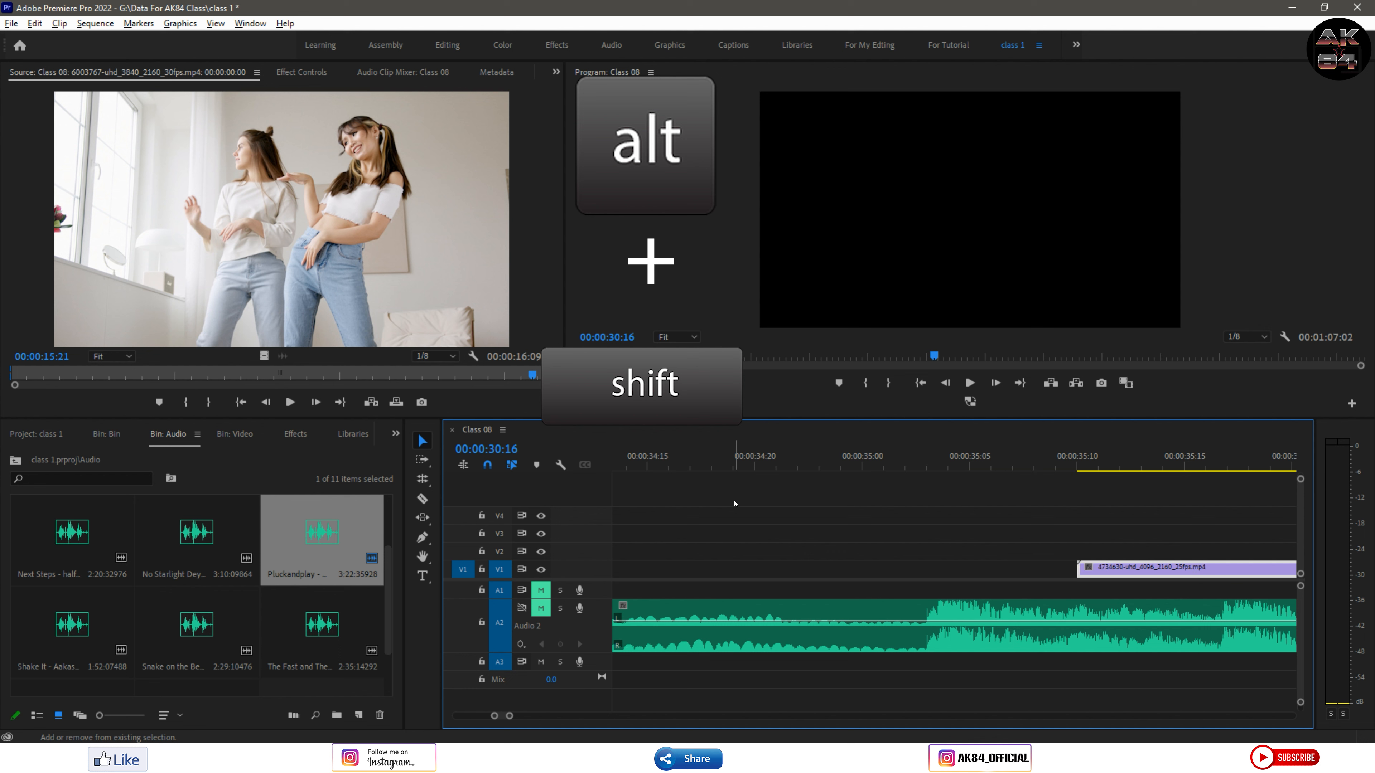
{"action": "key", "text": "alt+shift+Left"}
{"action": "key", "text": "alt+shift+Left"}
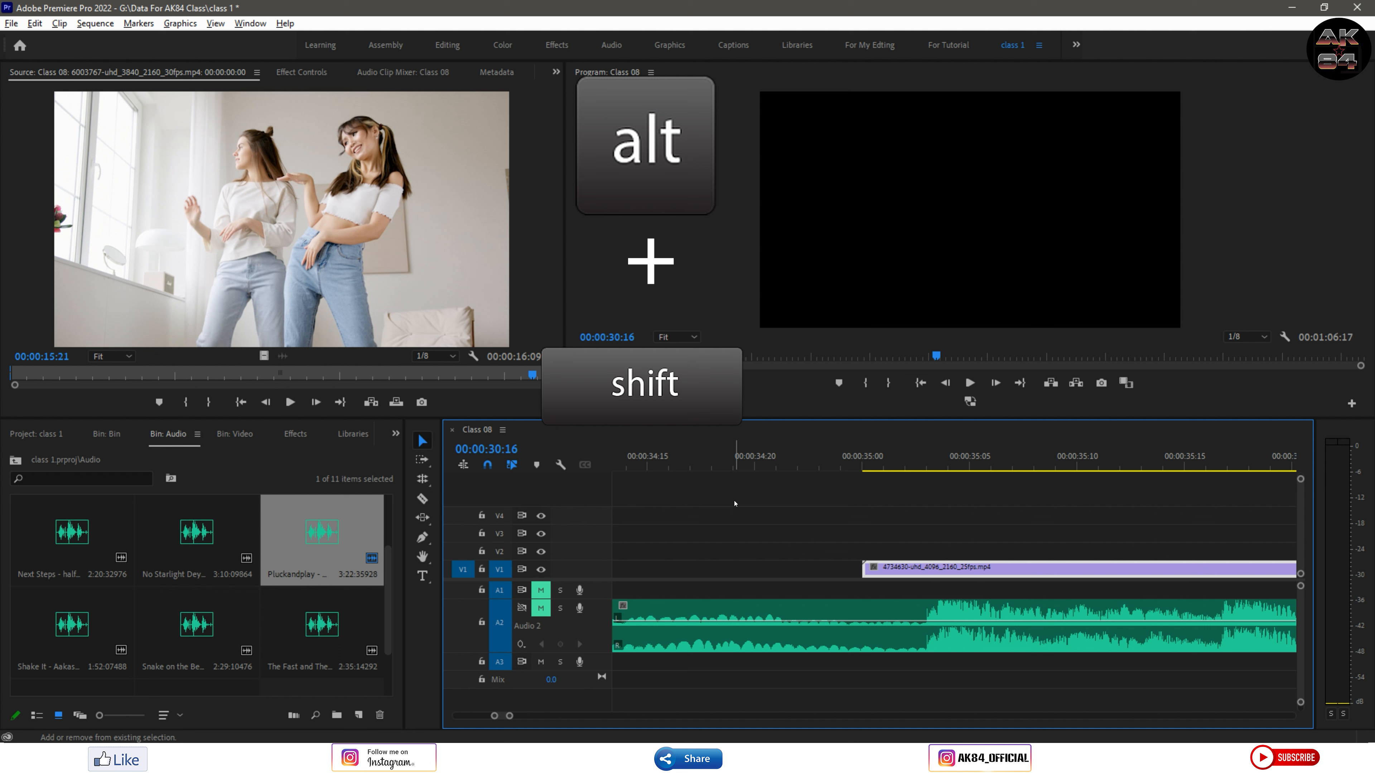
{"action": "key", "text": "alt+shift+Left"}
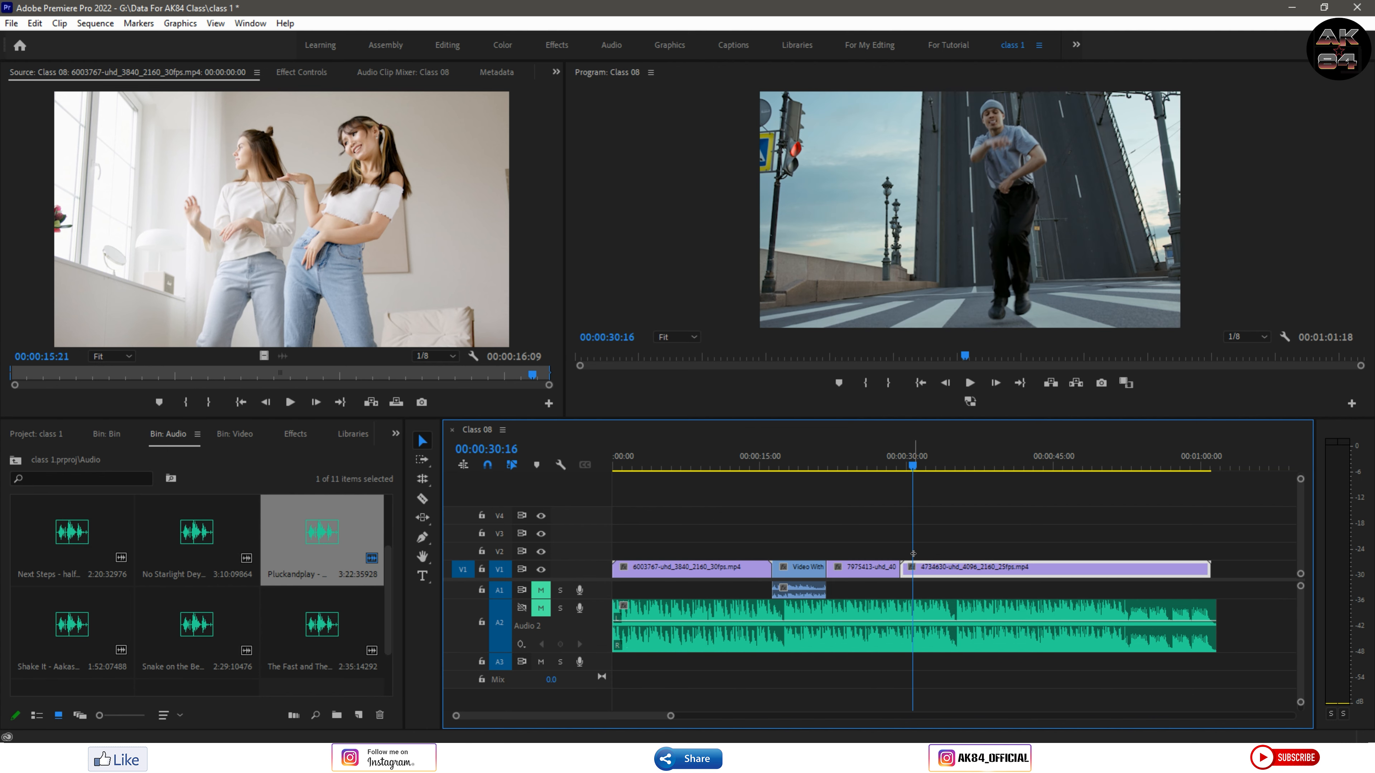
Show the Hand and Zoom tool choices, and return to the Selection tool
{"action": "left_click_drag", "start_coordinate": [670, 716], "coordinate": [768, 720]}
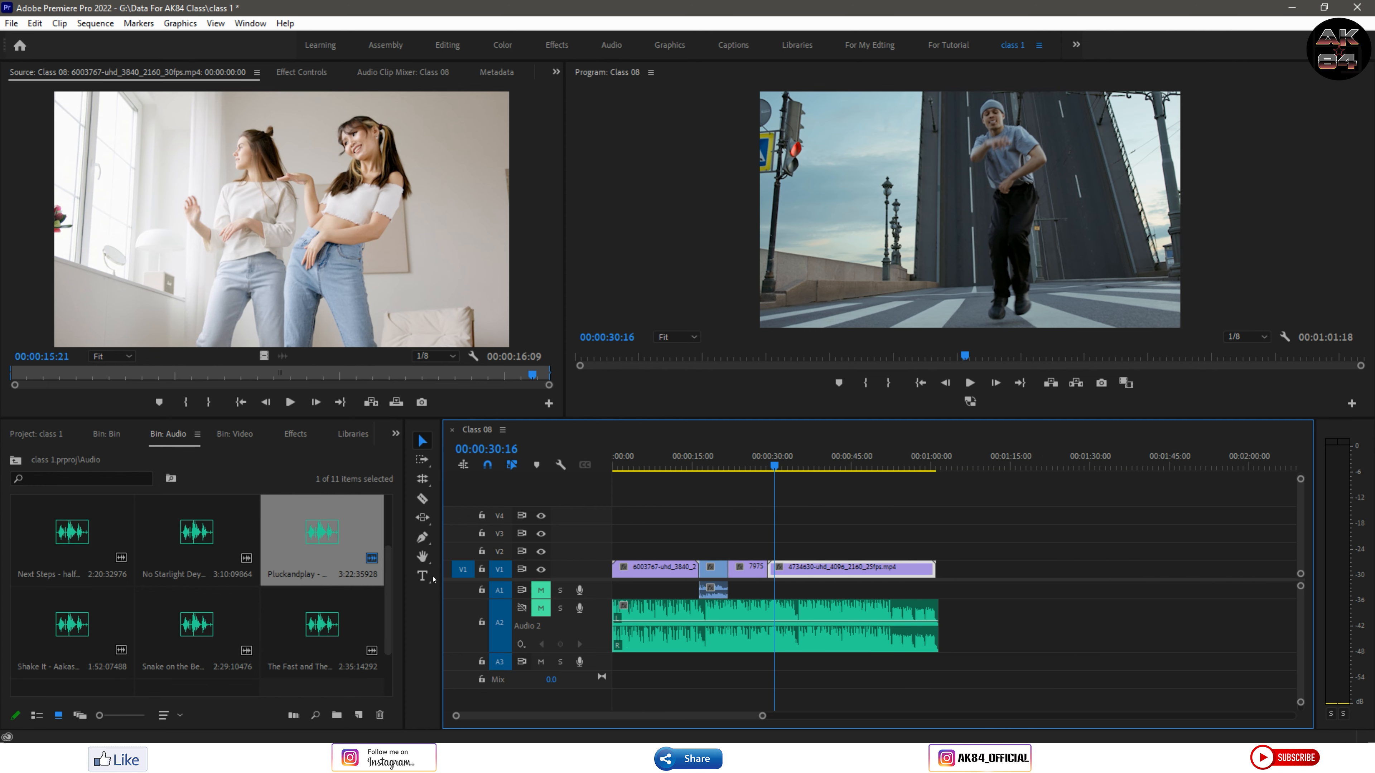
{"action": "left_click", "coordinate": [426, 558]}
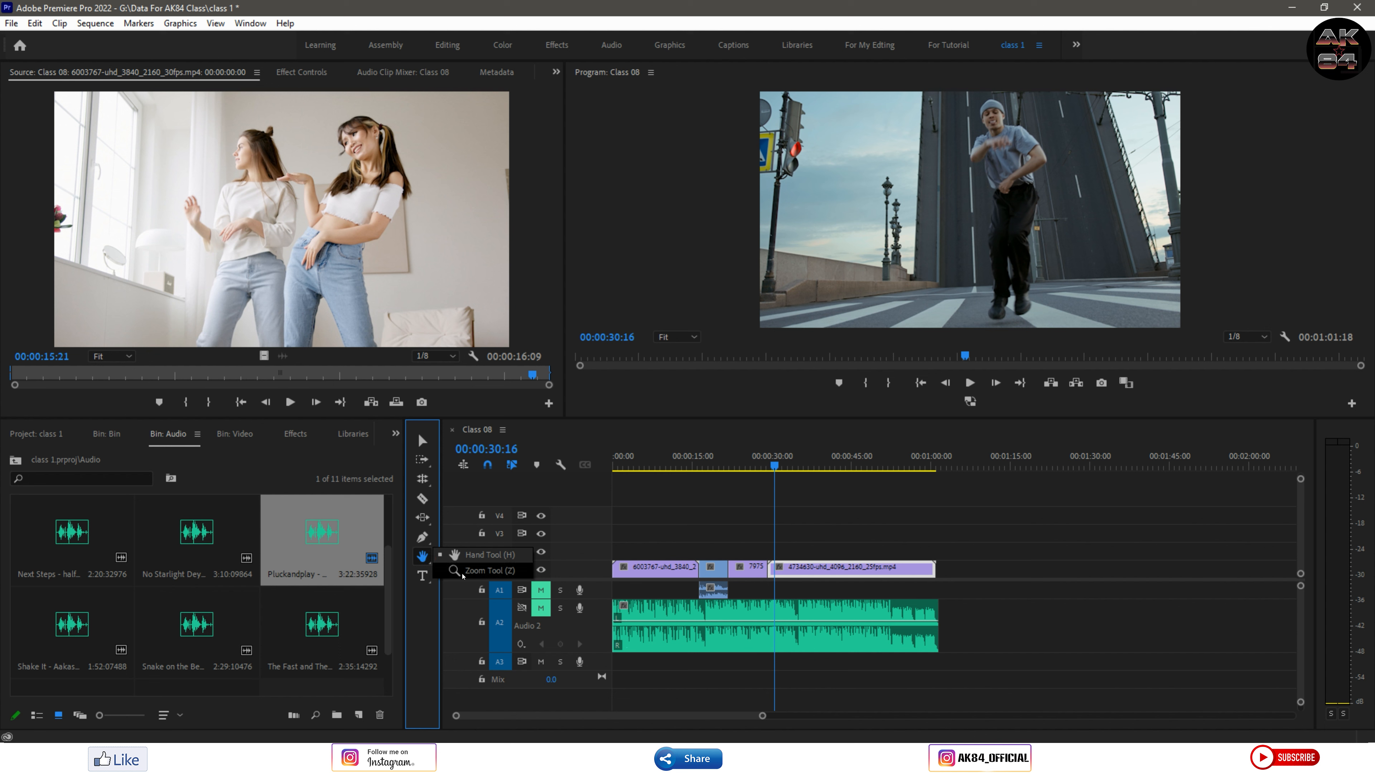
{"action": "key", "text": "v"}
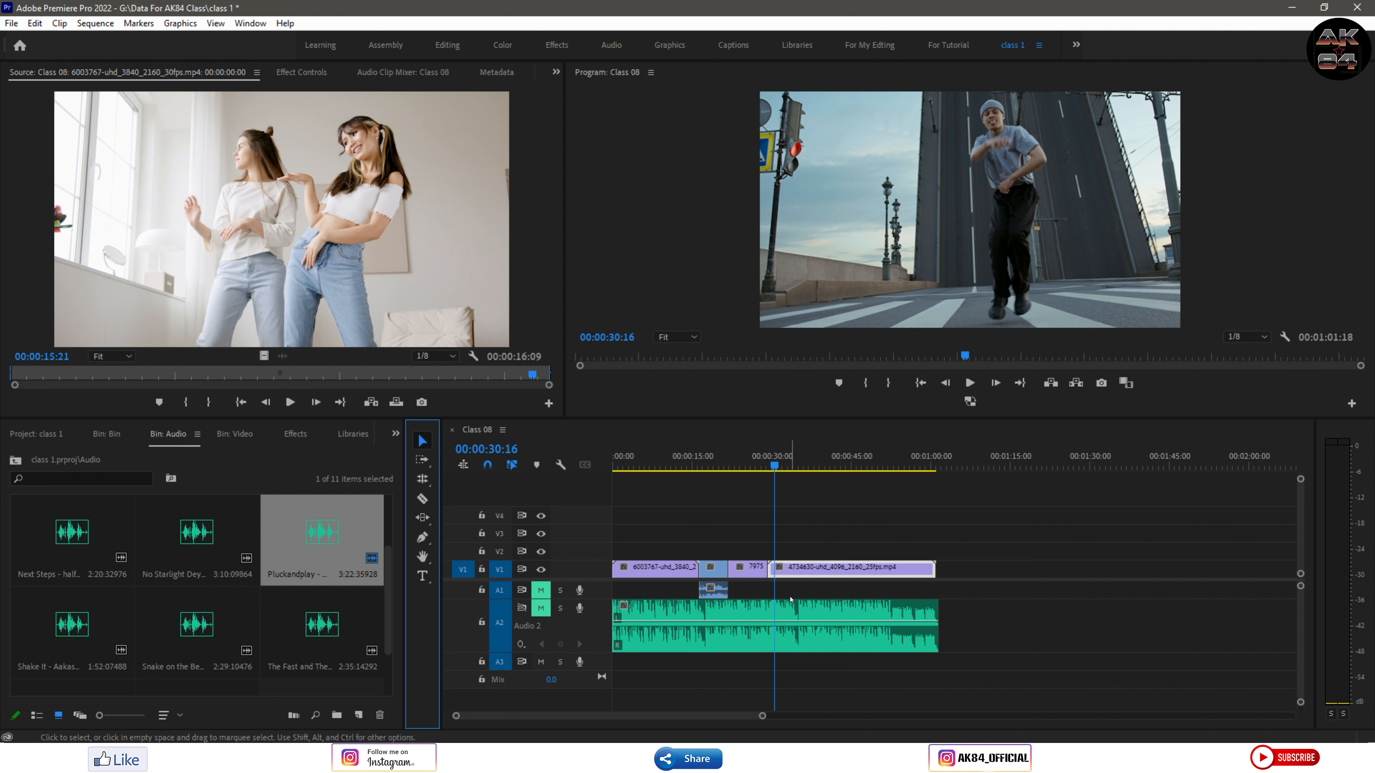
Zoom the timeline in and out around the 4734630 clip on V1
{"action": "key", "text": "alt"}
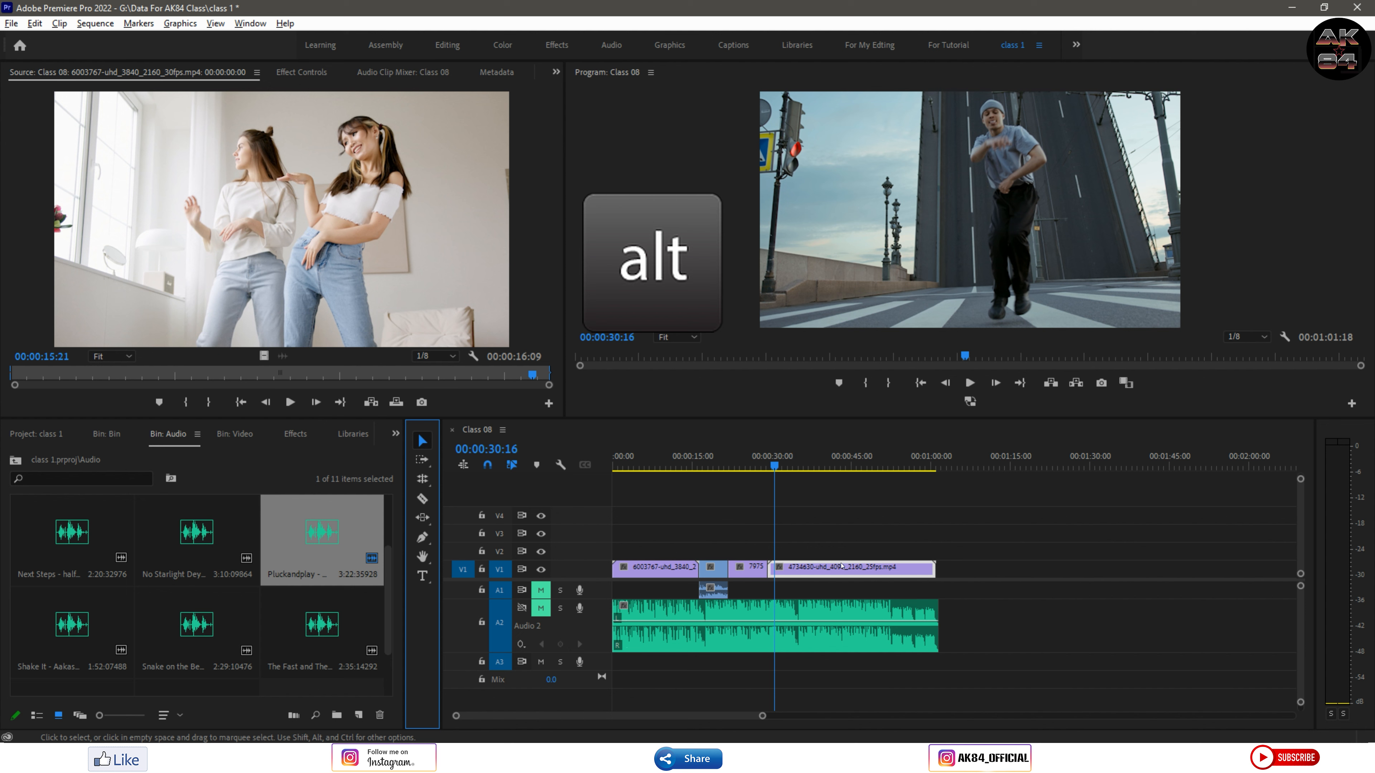
{"action": "scroll", "coordinate": [860, 573], "scroll_direction": "up", "scroll_amount": 4}
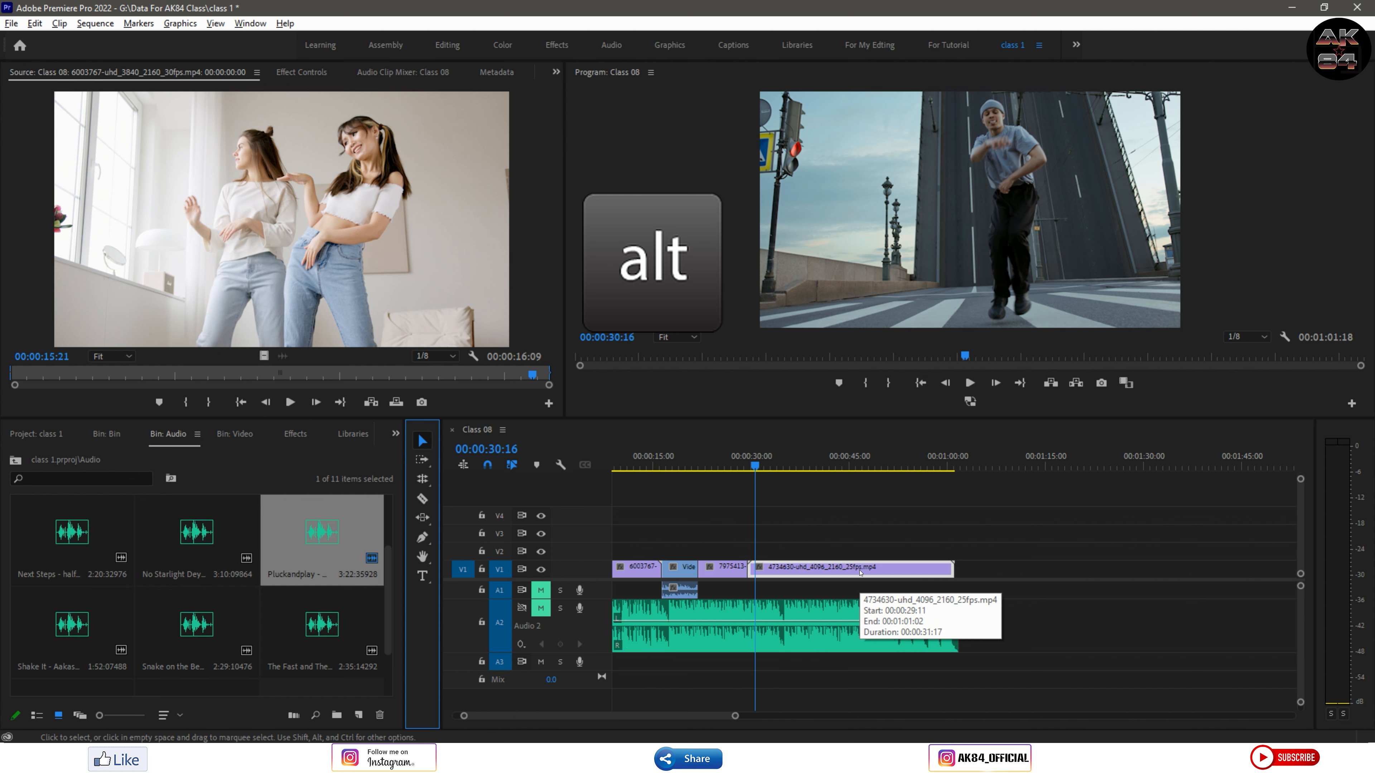
{"action": "scroll", "coordinate": [859, 572], "scroll_direction": "up", "scroll_amount": 2}
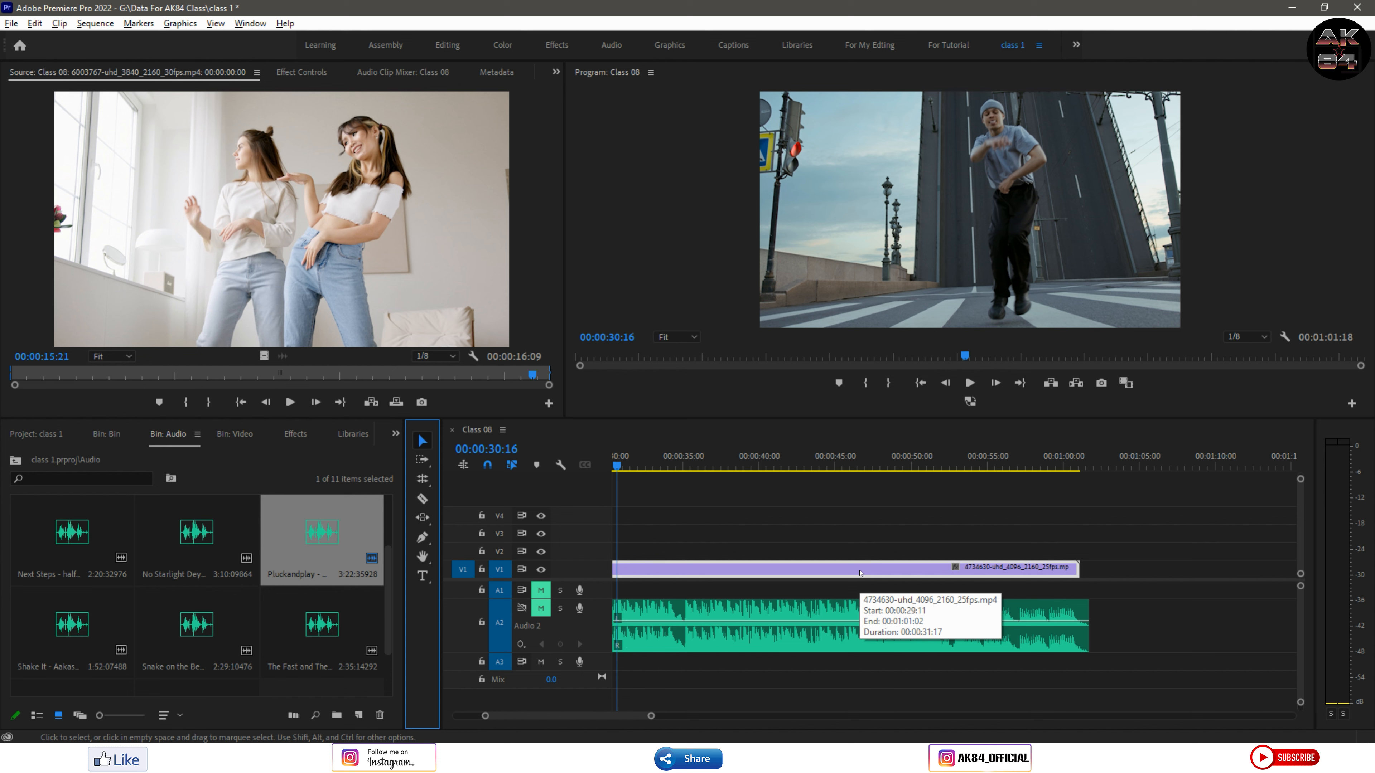
{"action": "scroll", "coordinate": [860, 572], "scroll_direction": "up", "scroll_amount": 4}
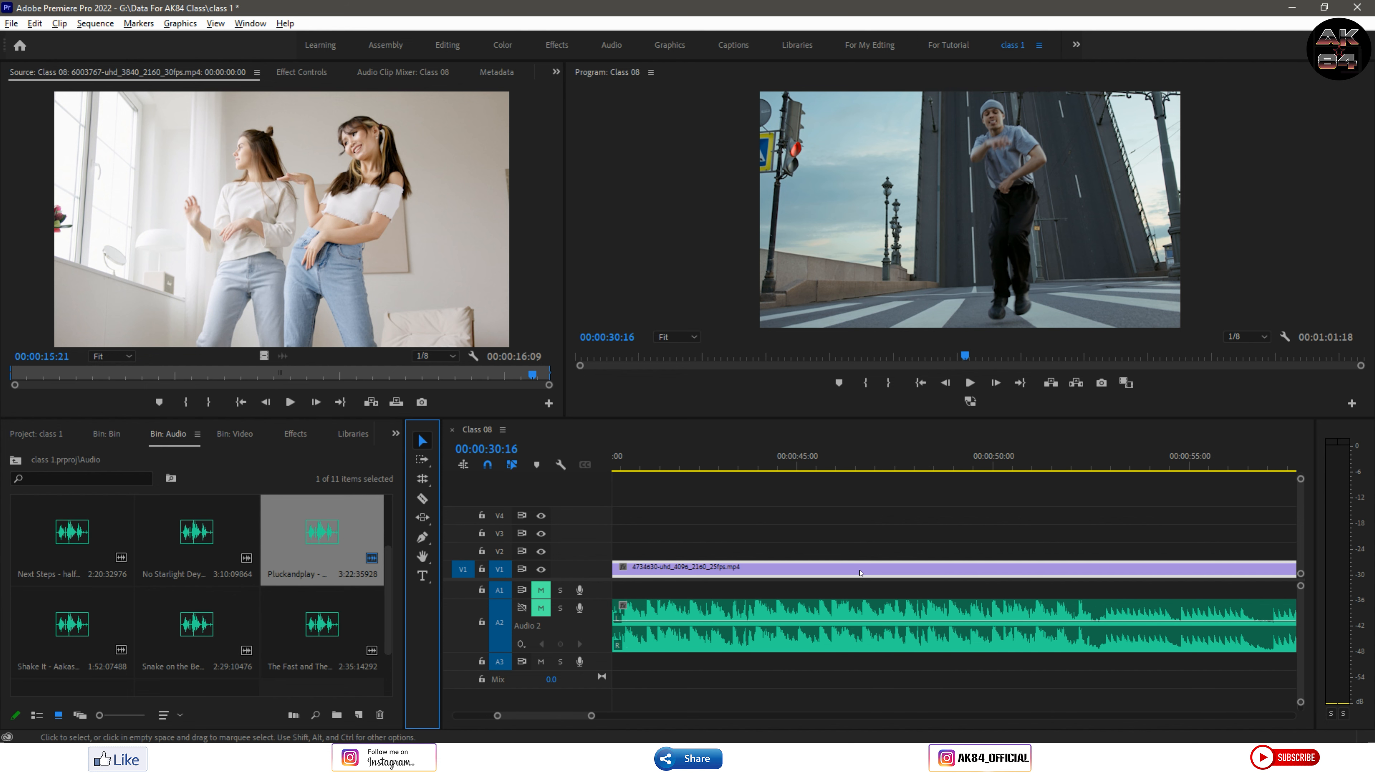
{"action": "scroll", "coordinate": [860, 573], "scroll_direction": "up", "scroll_amount": 2}
{"action": "scroll", "coordinate": [860, 572], "scroll_direction": "down", "scroll_amount": 8}
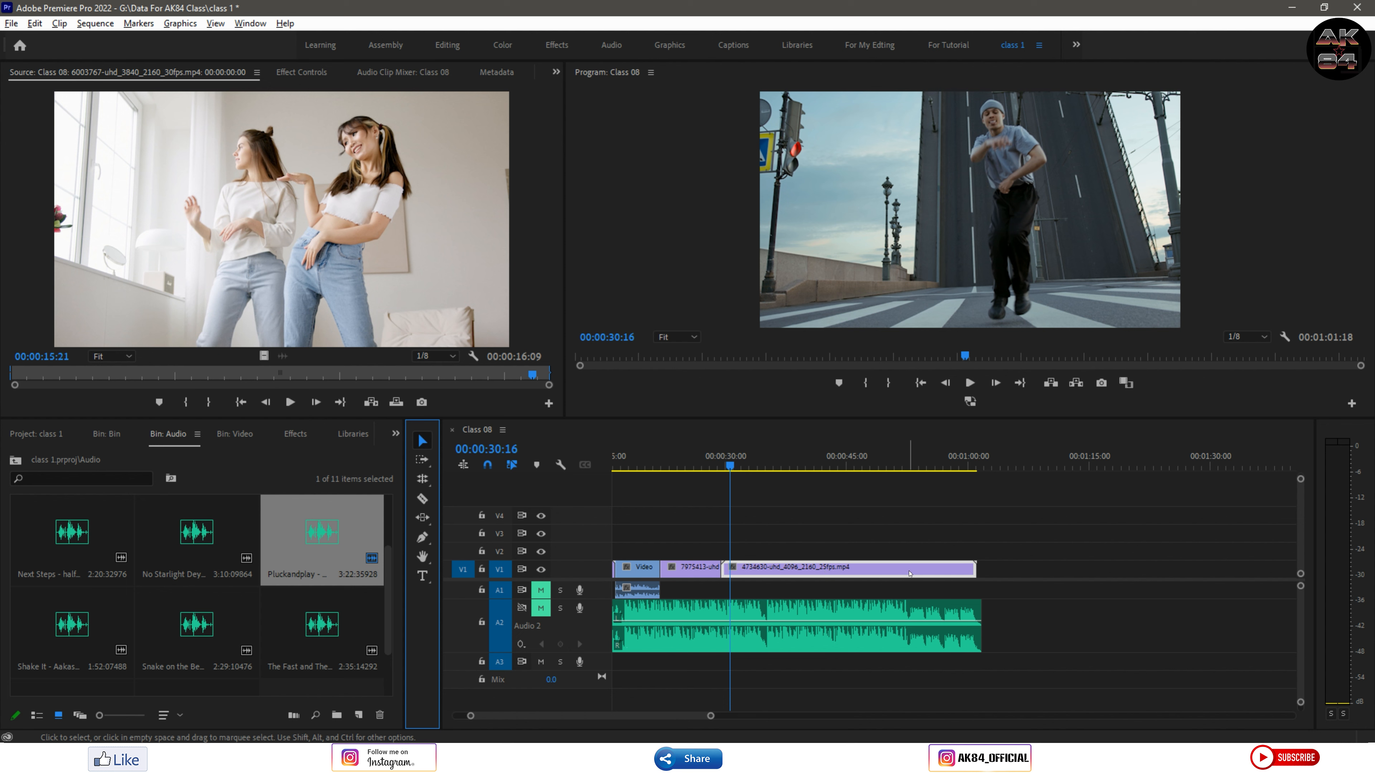
{"action": "scroll", "coordinate": [907, 572], "scroll_direction": "up", "scroll_amount": 8}
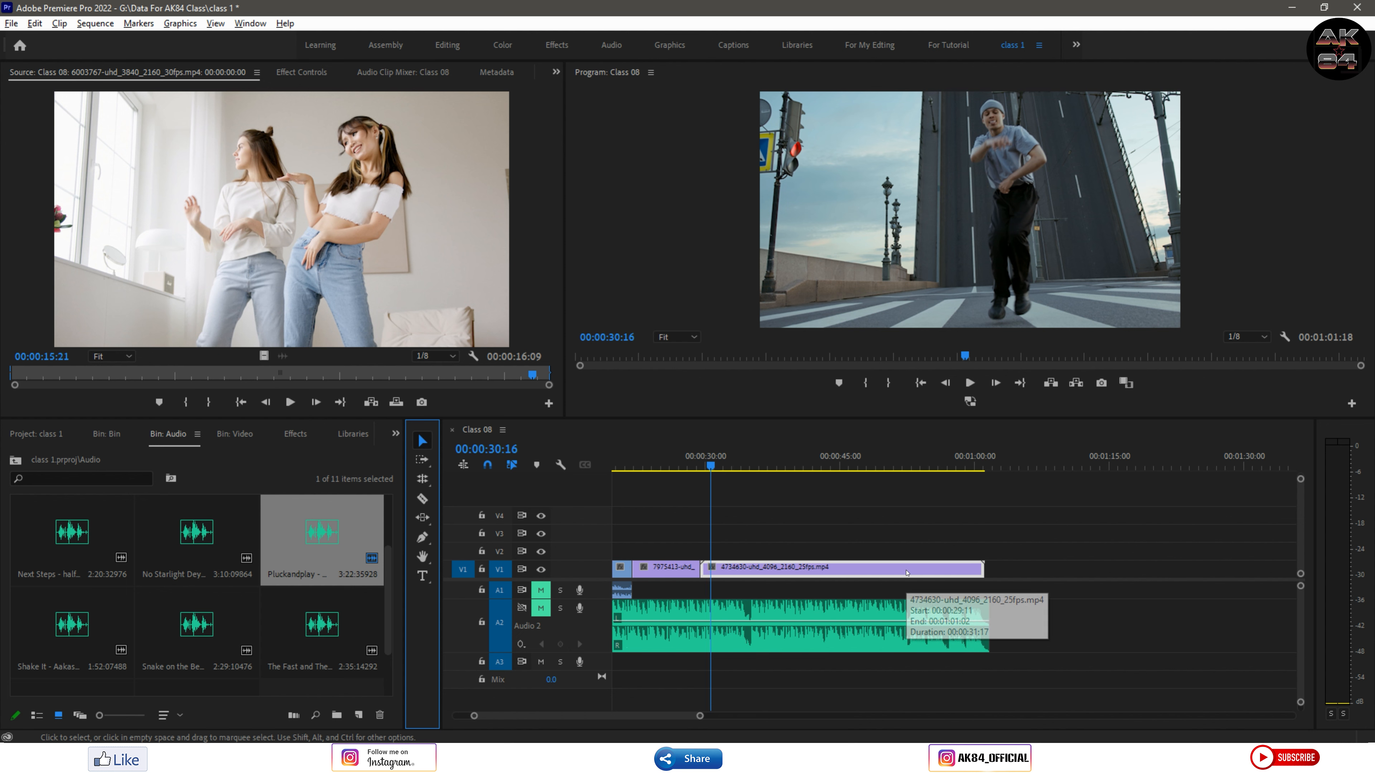
{"action": "scroll", "coordinate": [907, 573], "scroll_direction": "up", "scroll_amount": 6}
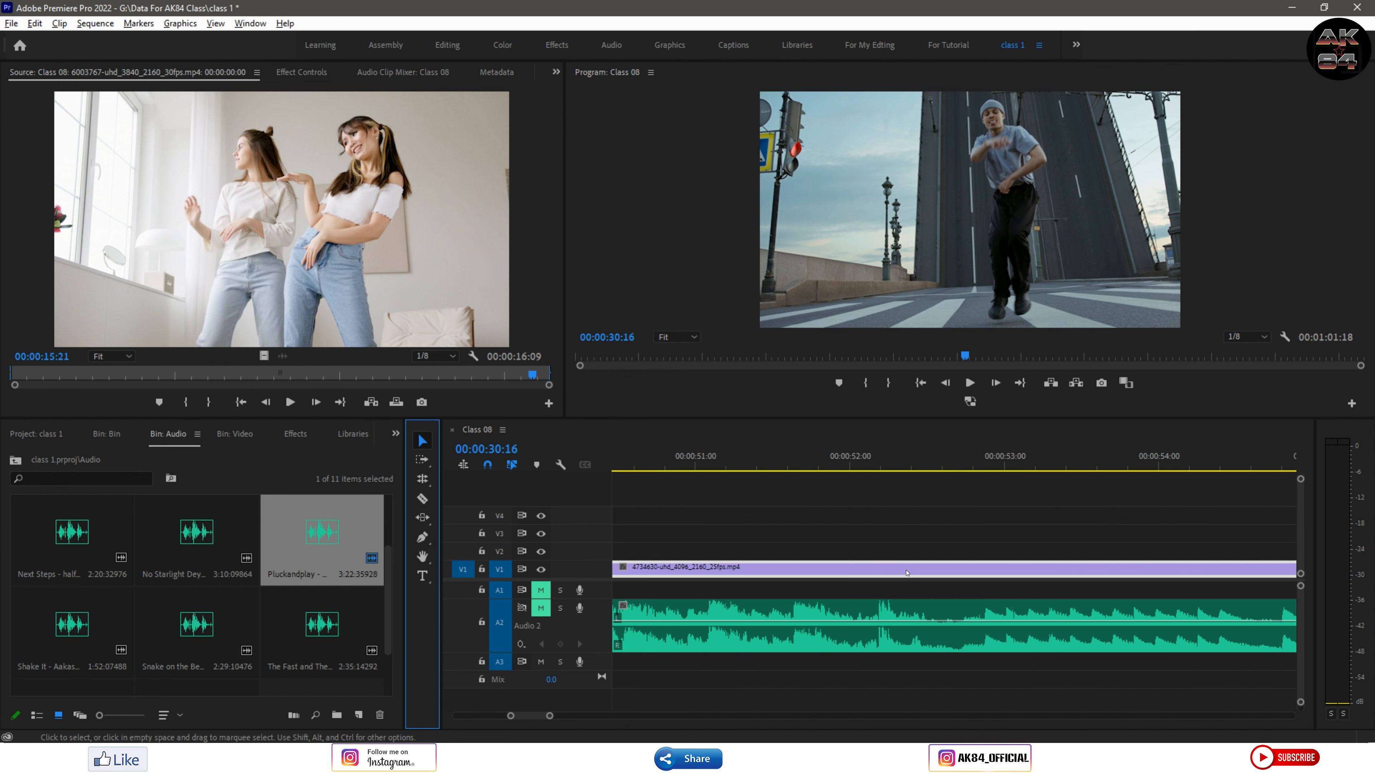
{"action": "scroll", "coordinate": [906, 573], "scroll_direction": "down", "scroll_amount": 10}
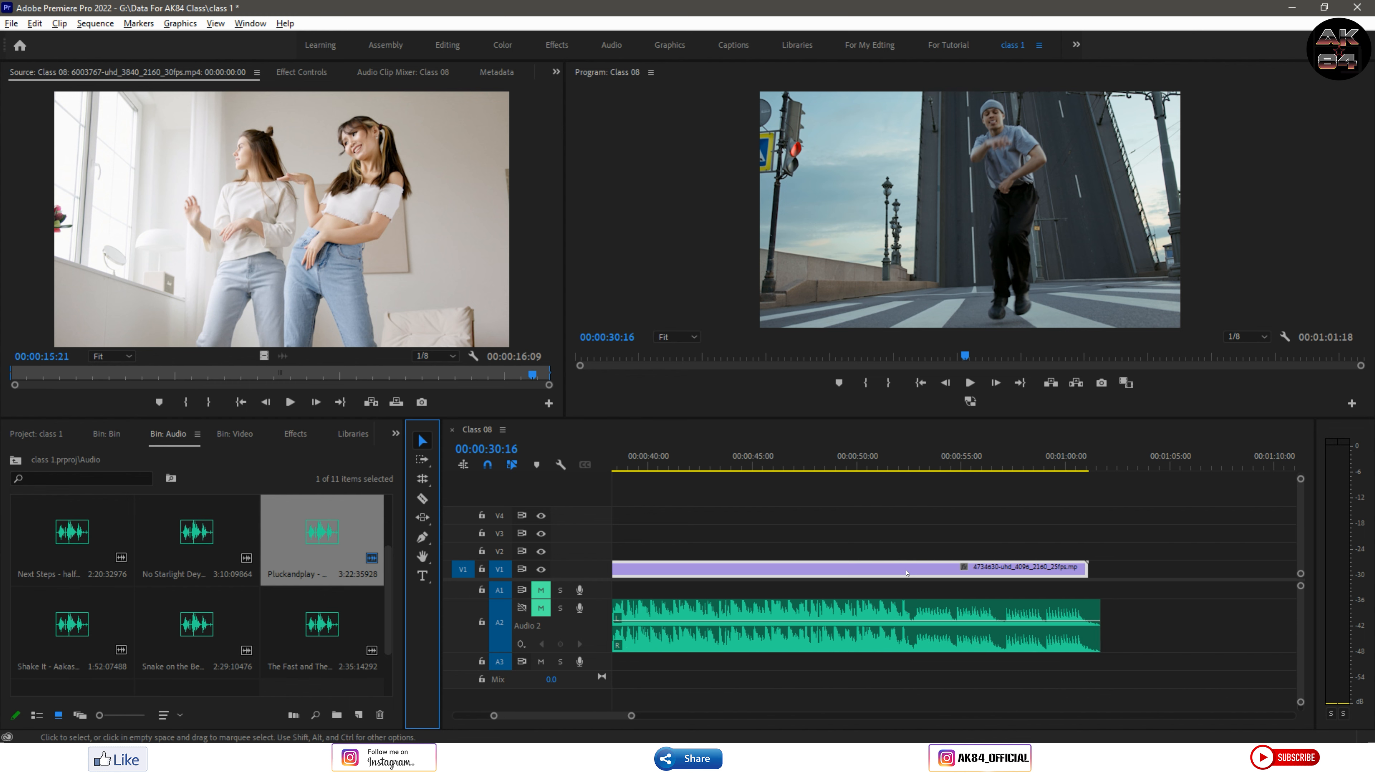
{"action": "scroll", "coordinate": [907, 572], "scroll_direction": "down", "scroll_amount": 3}
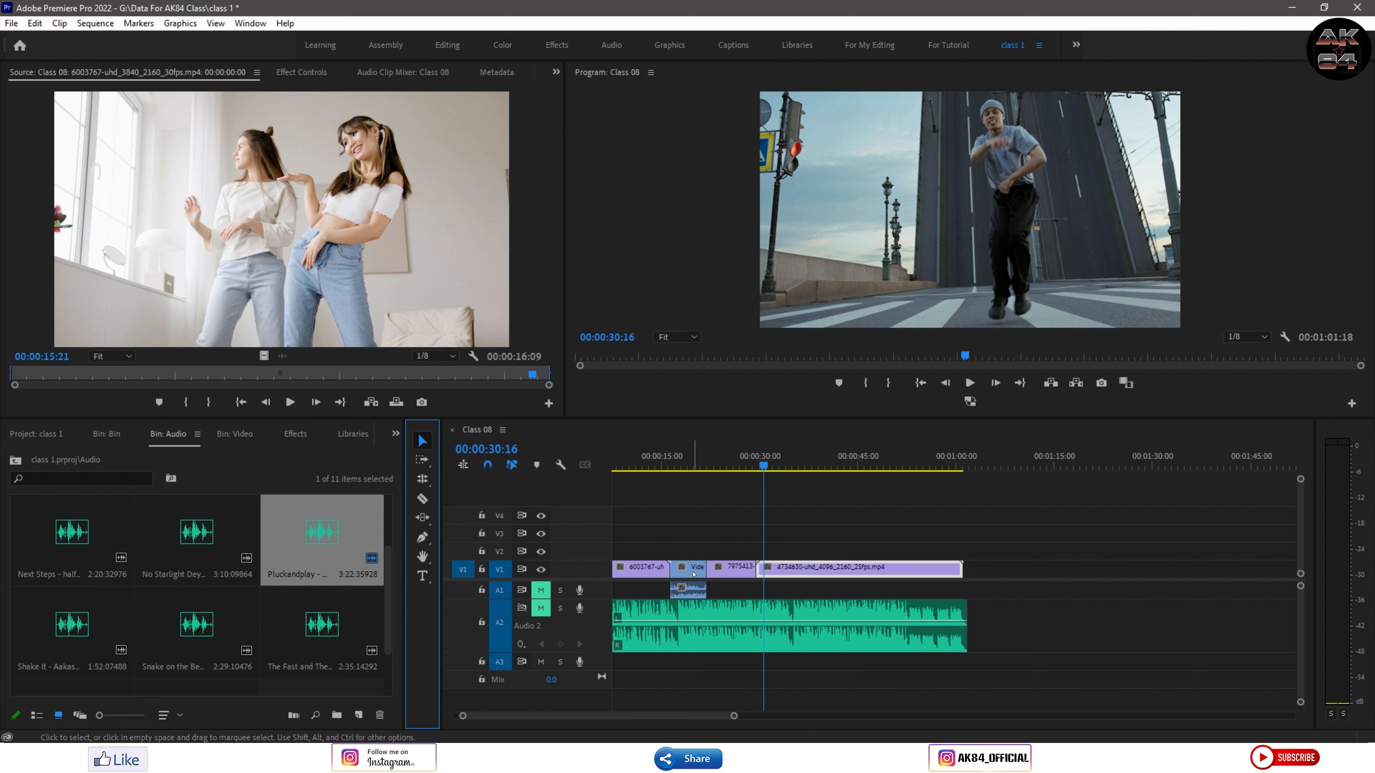
Zoom the timeline in and out around the Video With Audio clip, and scroll back to the sequence start
{"action": "scroll", "coordinate": [687, 575], "scroll_direction": "up", "scroll_amount": 8}
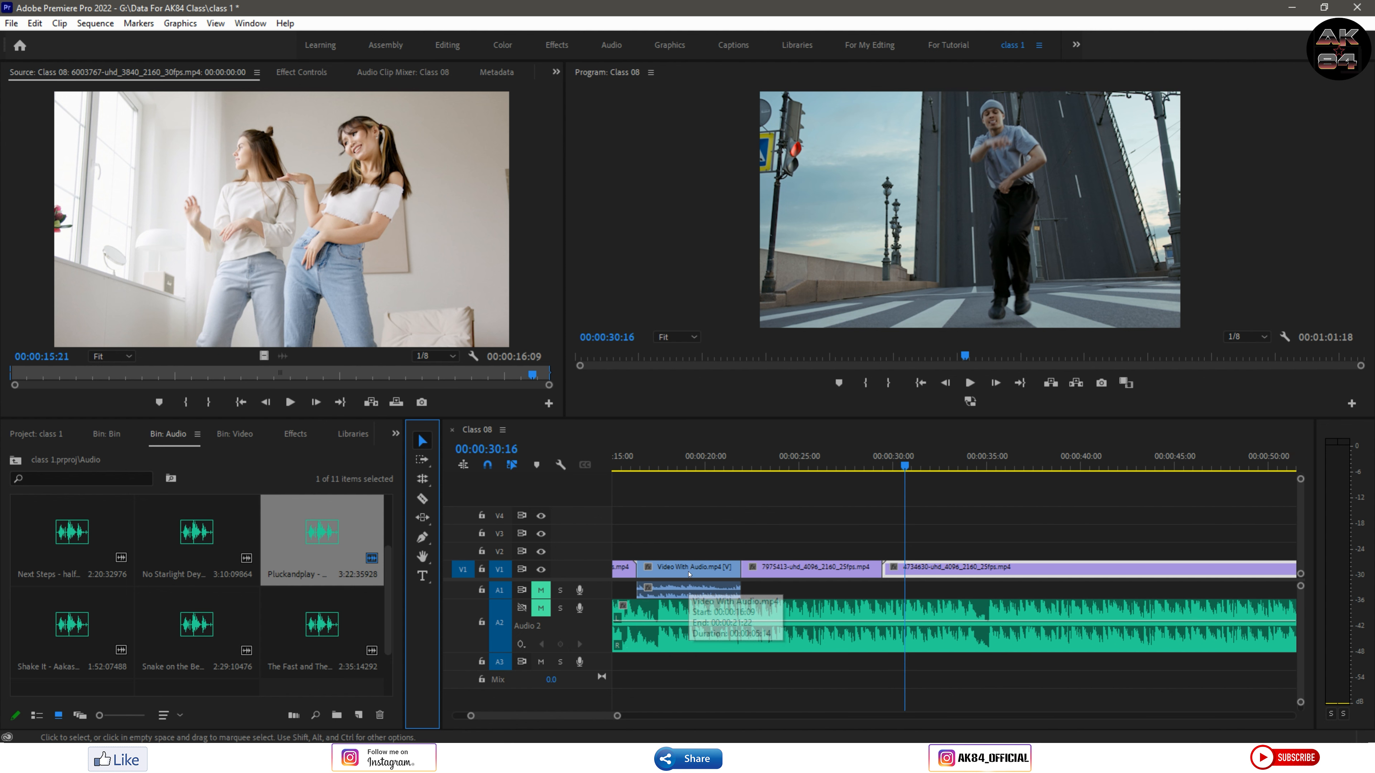
{"action": "scroll", "coordinate": [688, 574], "scroll_direction": "up", "scroll_amount": 4}
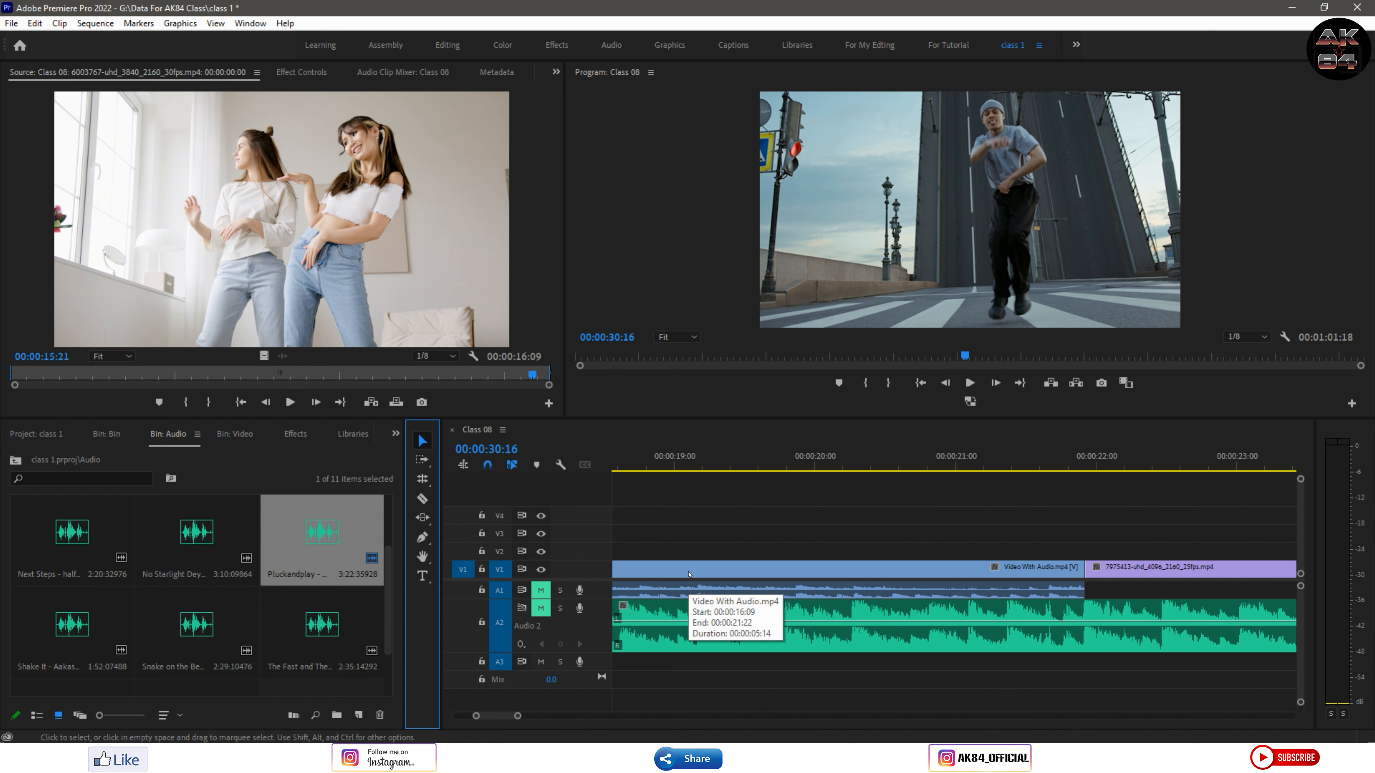
{"action": "scroll", "coordinate": [688, 573], "scroll_direction": "down", "scroll_amount": 12}
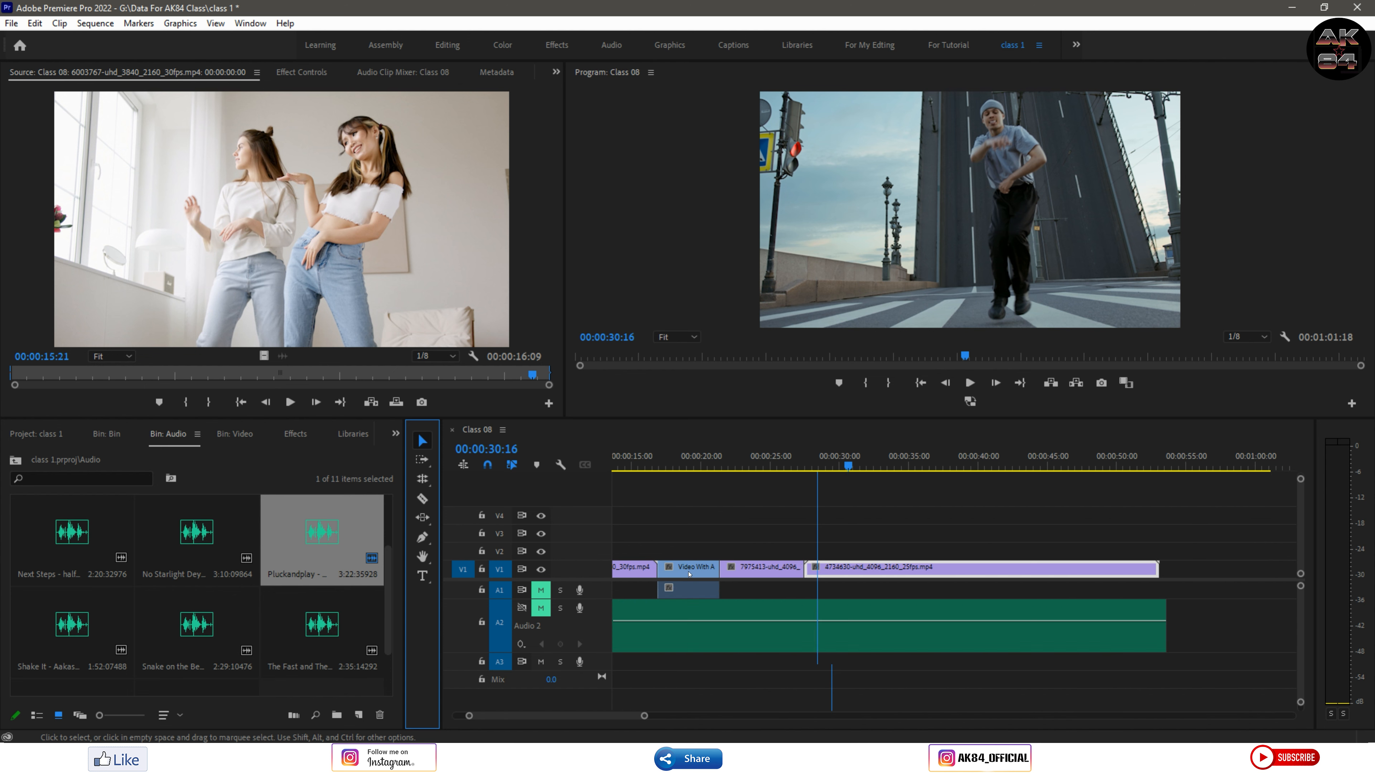
{"action": "scroll", "coordinate": [688, 573], "scroll_direction": "down", "scroll_amount": 2}
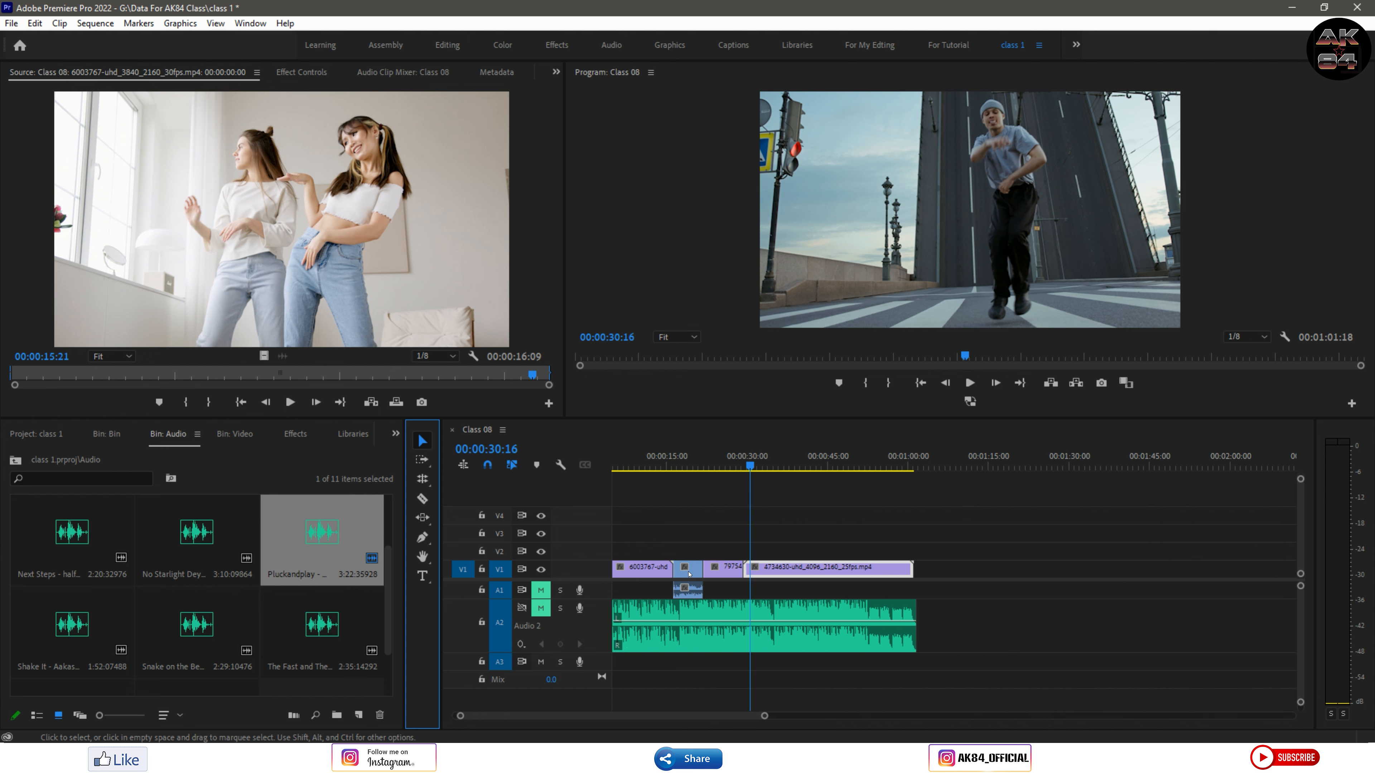
{"action": "key", "text": "alt"}
{"action": "scroll", "coordinate": [693, 656], "scroll_direction": "up", "scroll_amount": 6}
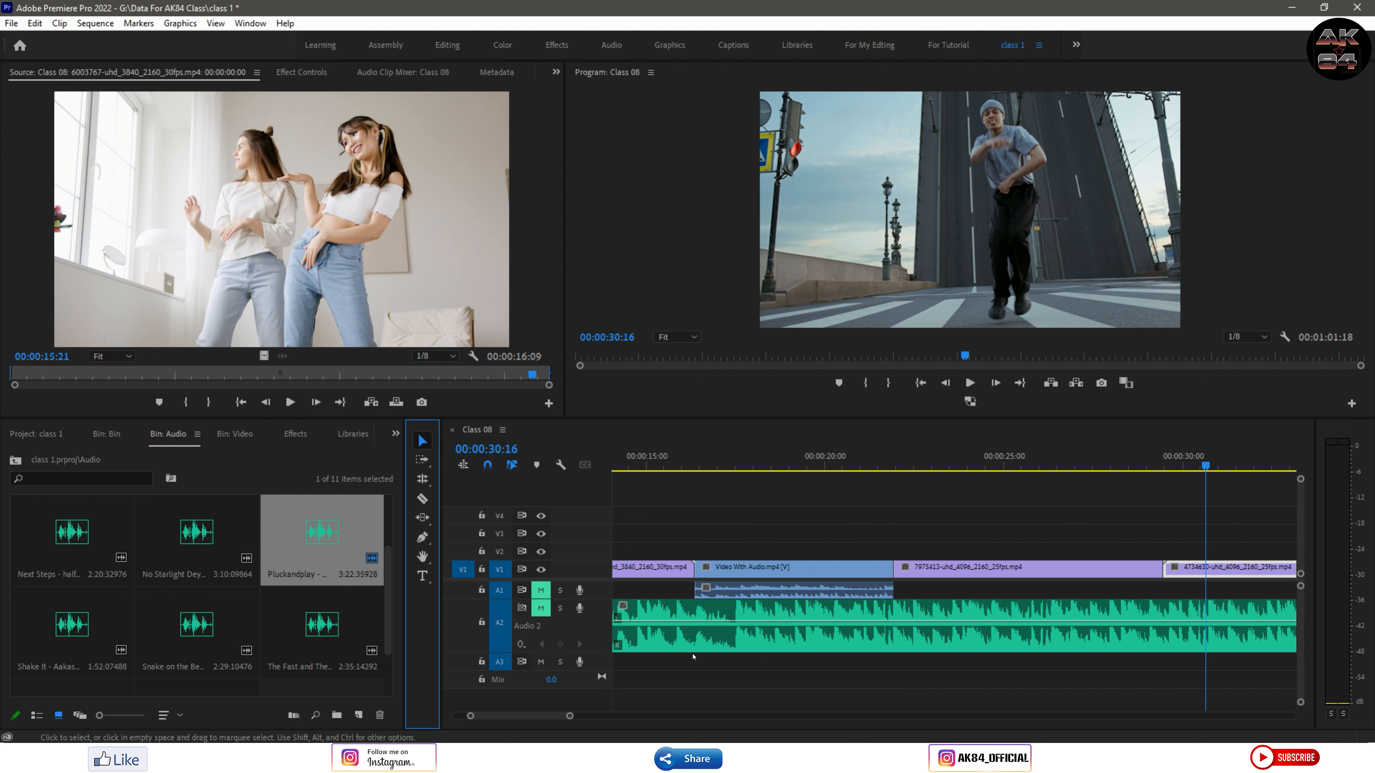
{"action": "scroll", "coordinate": [692, 656], "scroll_direction": "up", "scroll_amount": 5}
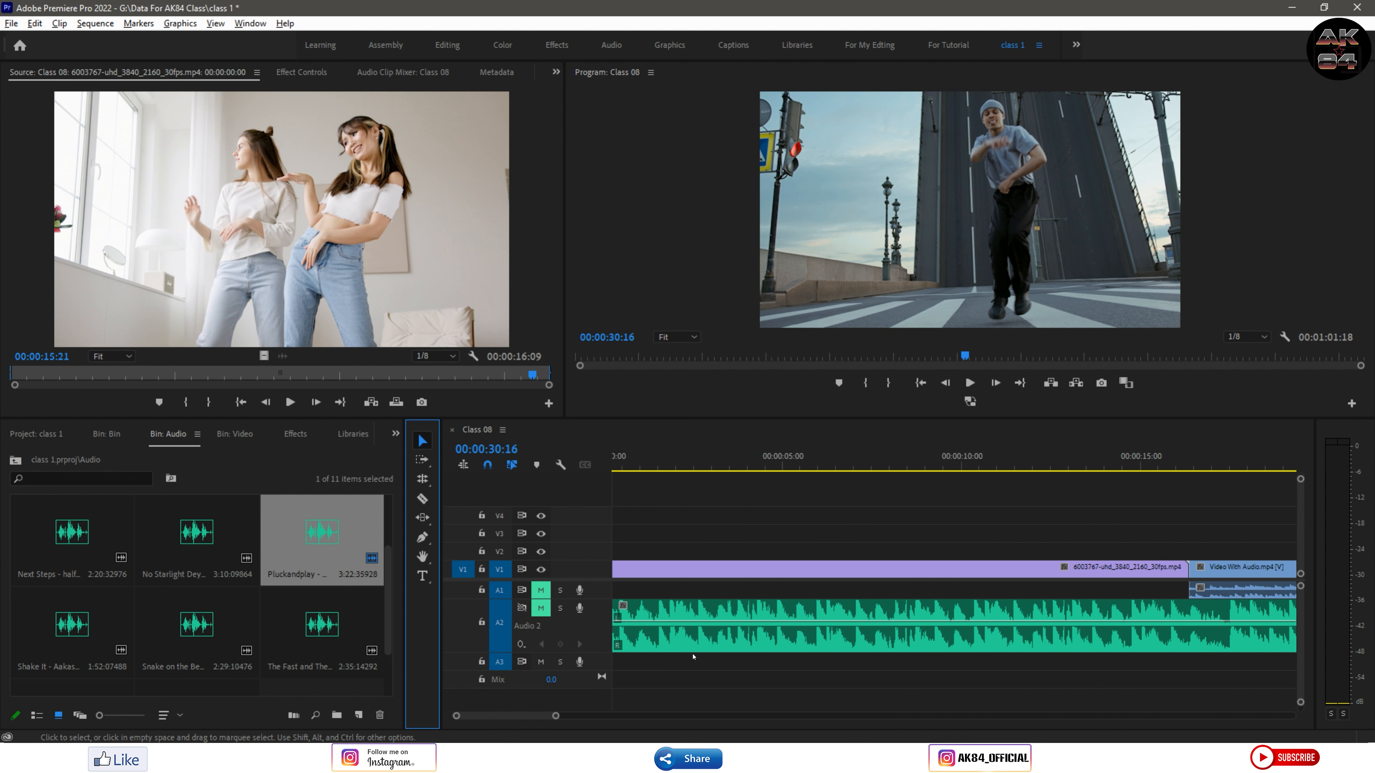
{"action": "scroll", "coordinate": [693, 656], "scroll_direction": "down", "scroll_amount": 8}
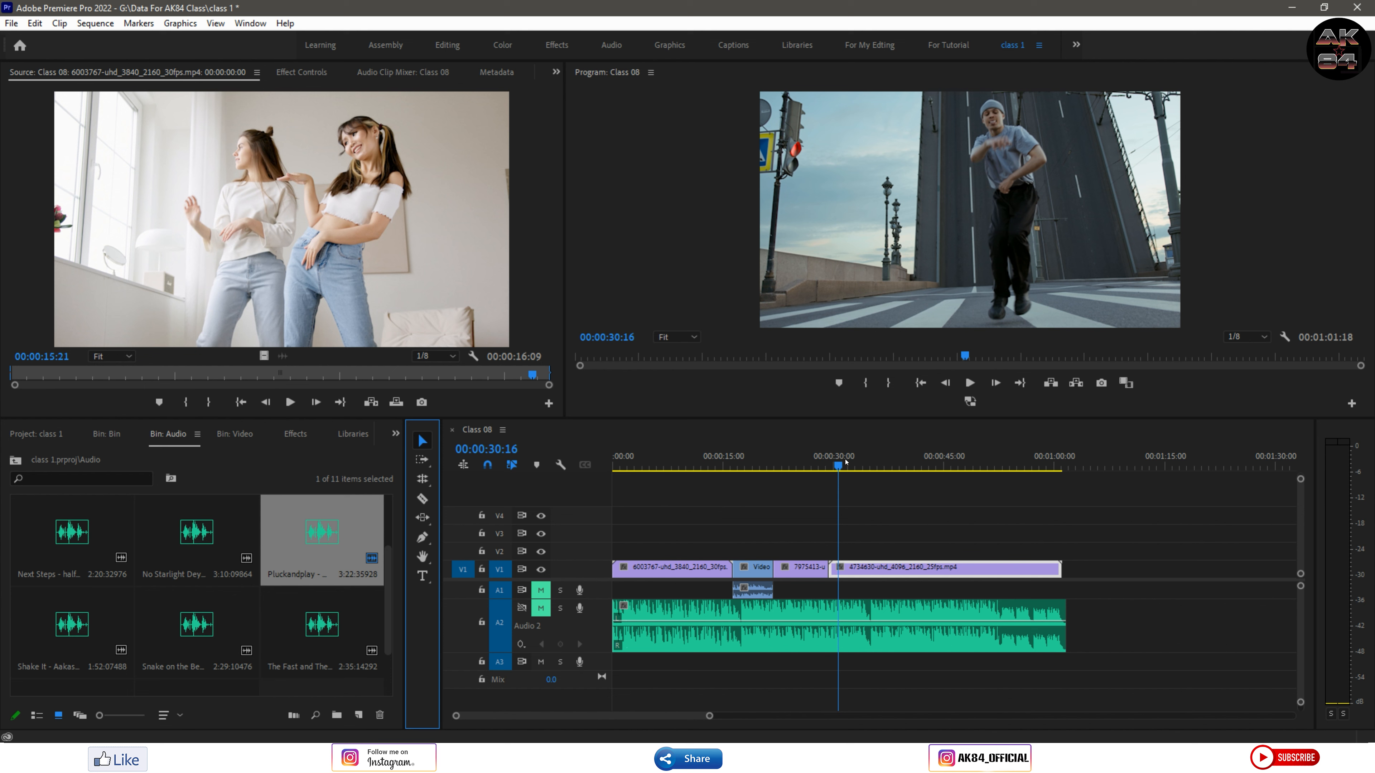
Move the playhead to 00:00:04:07, and play the sequence until 00:00:06:00
{"action": "left_click_drag", "start_coordinate": [846, 461], "coordinate": [644, 465]}
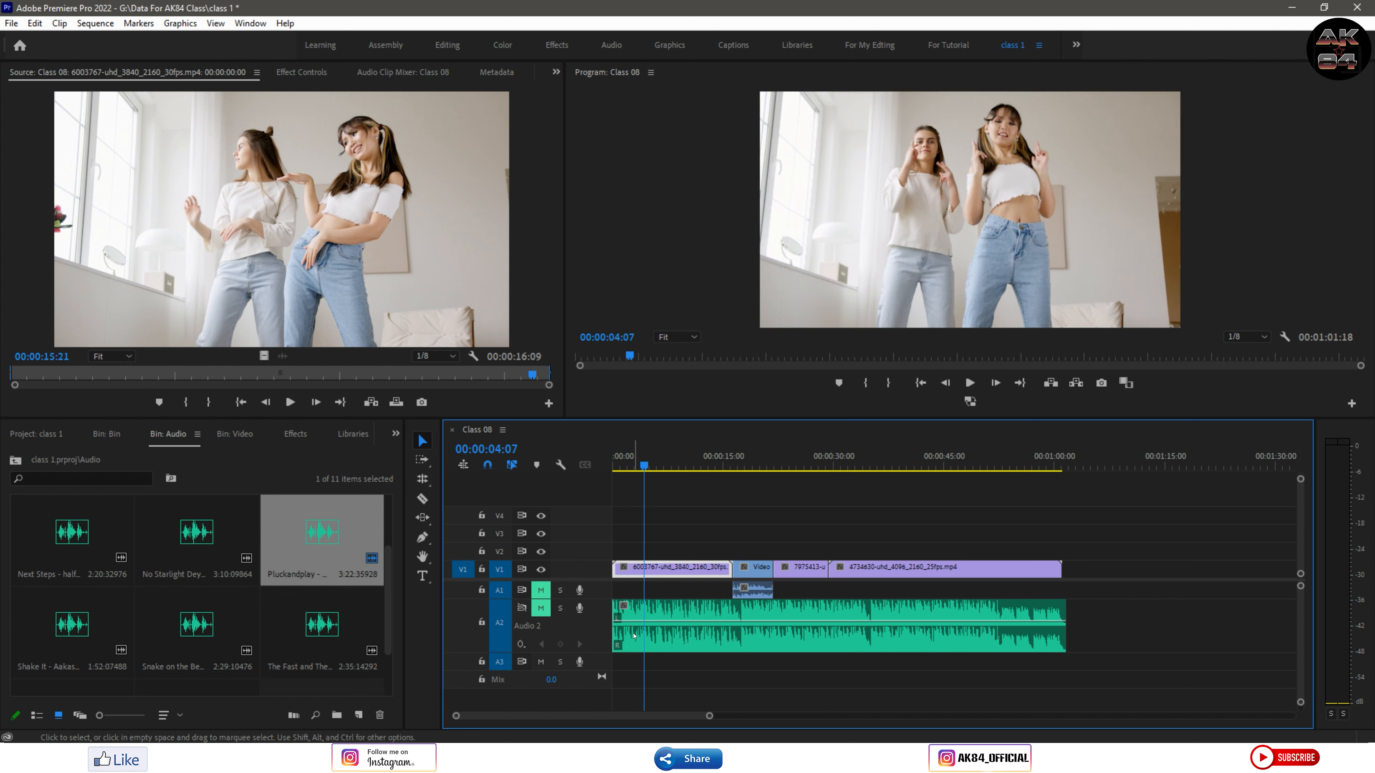
{"action": "scroll", "coordinate": [634, 636], "scroll_direction": "up", "scroll_amount": 4}
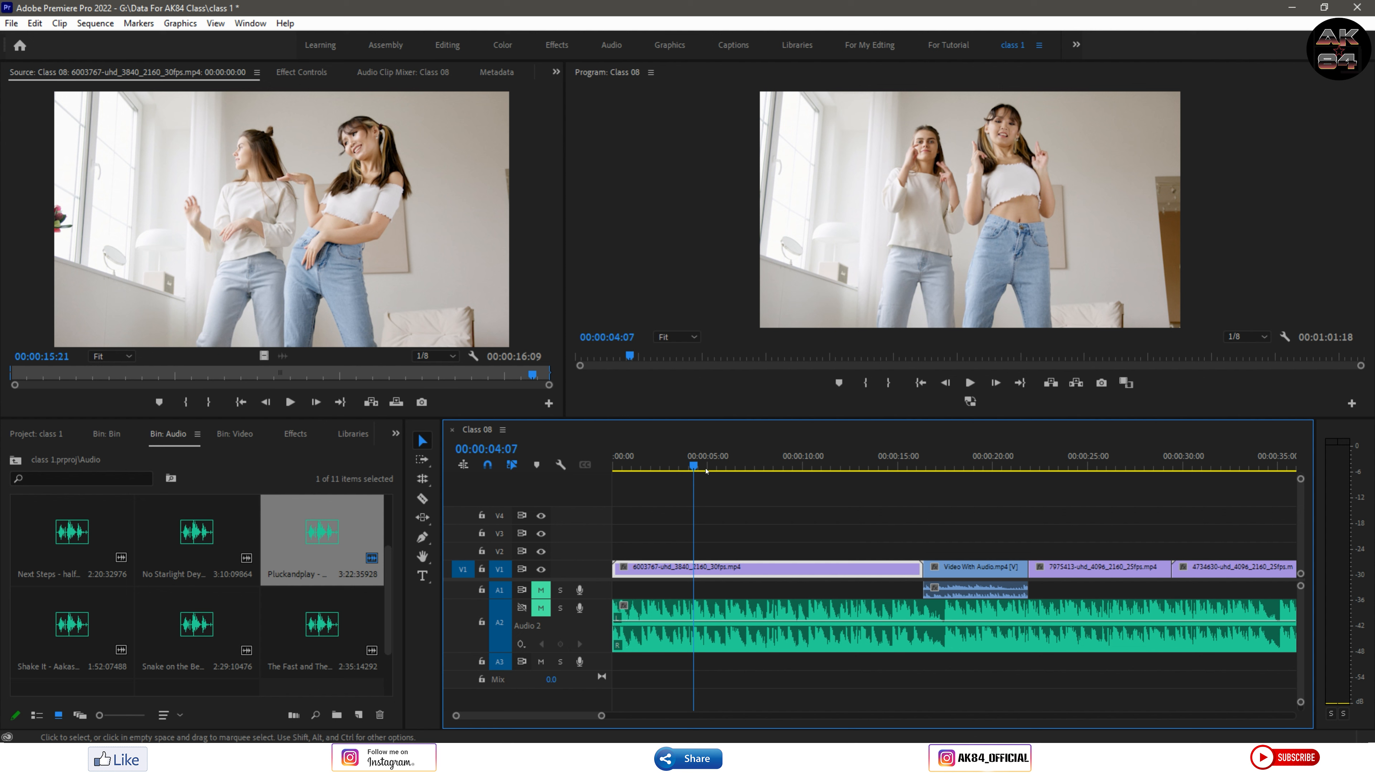
{"action": "key", "text": "space"}
{"action": "key", "text": "space"}
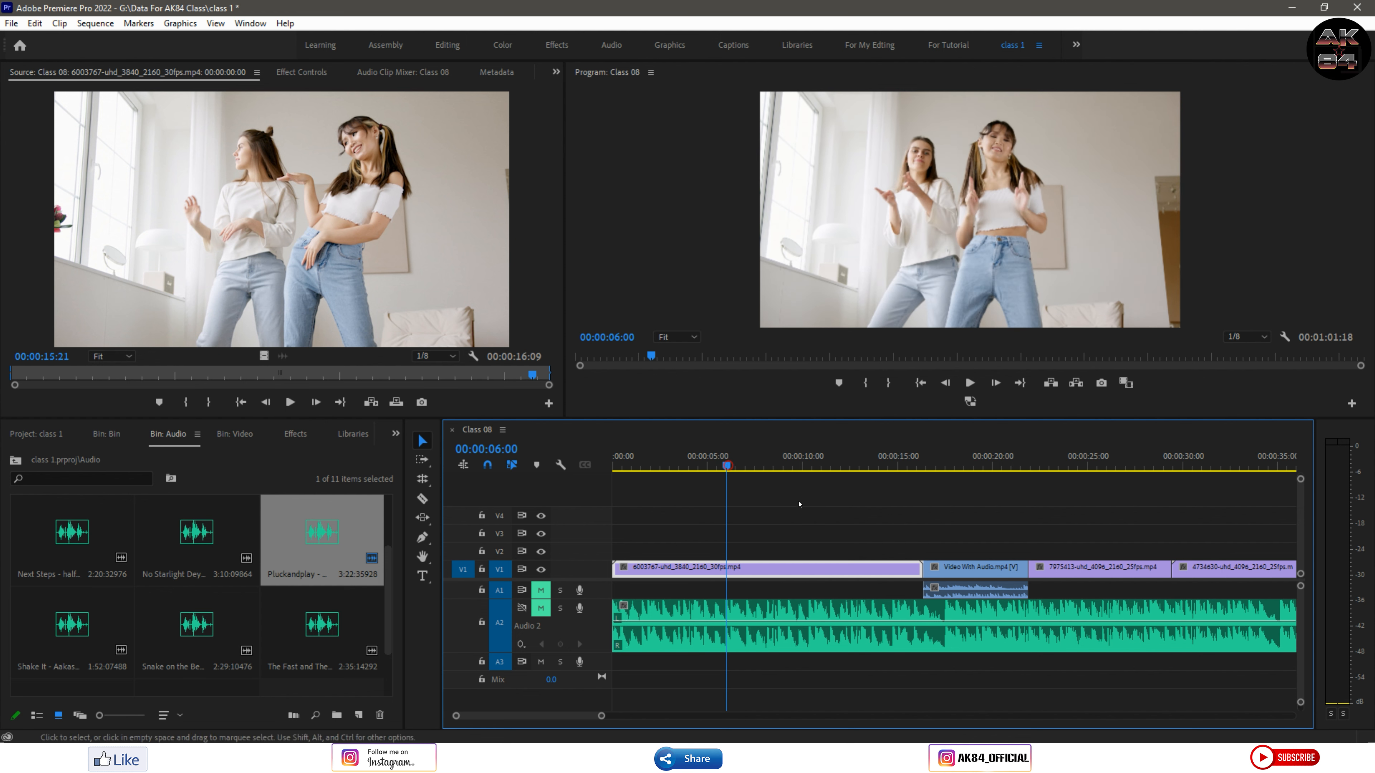
Unmute A2 and mark its selected music clip with five markers from 00:00:06:00 to about 00:00:22:00 during playback
{"action": "left_click", "coordinate": [540, 610]}
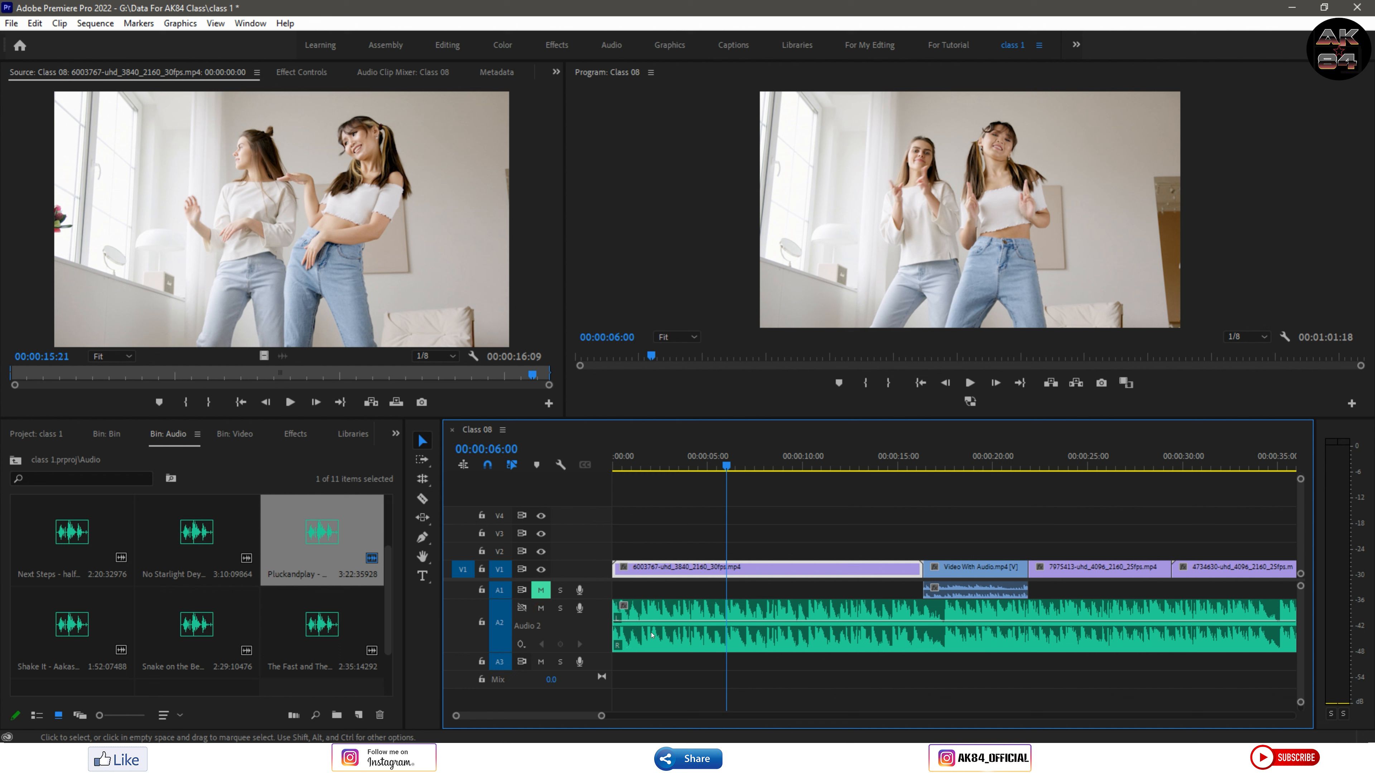
{"action": "left_click", "coordinate": [738, 623]}
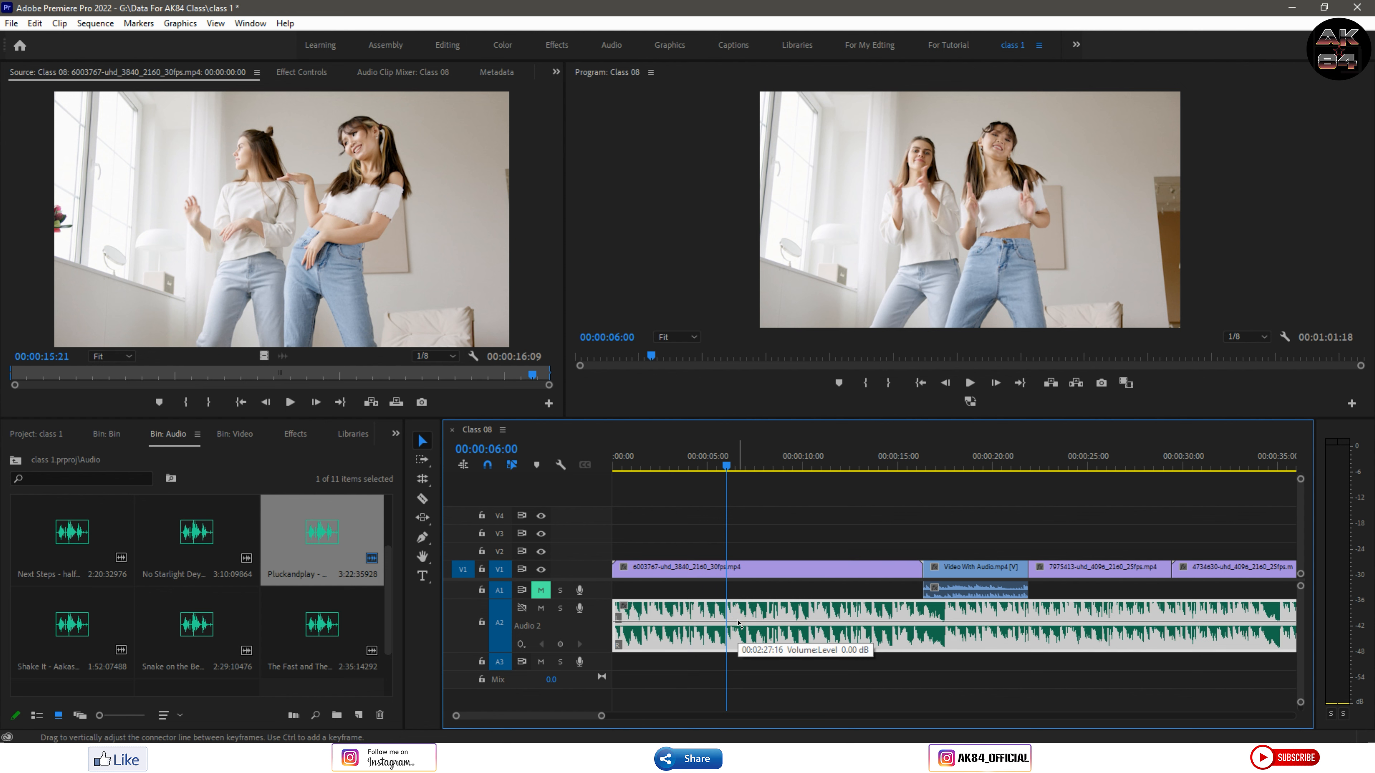
{"action": "left_click", "coordinate": [538, 465]}
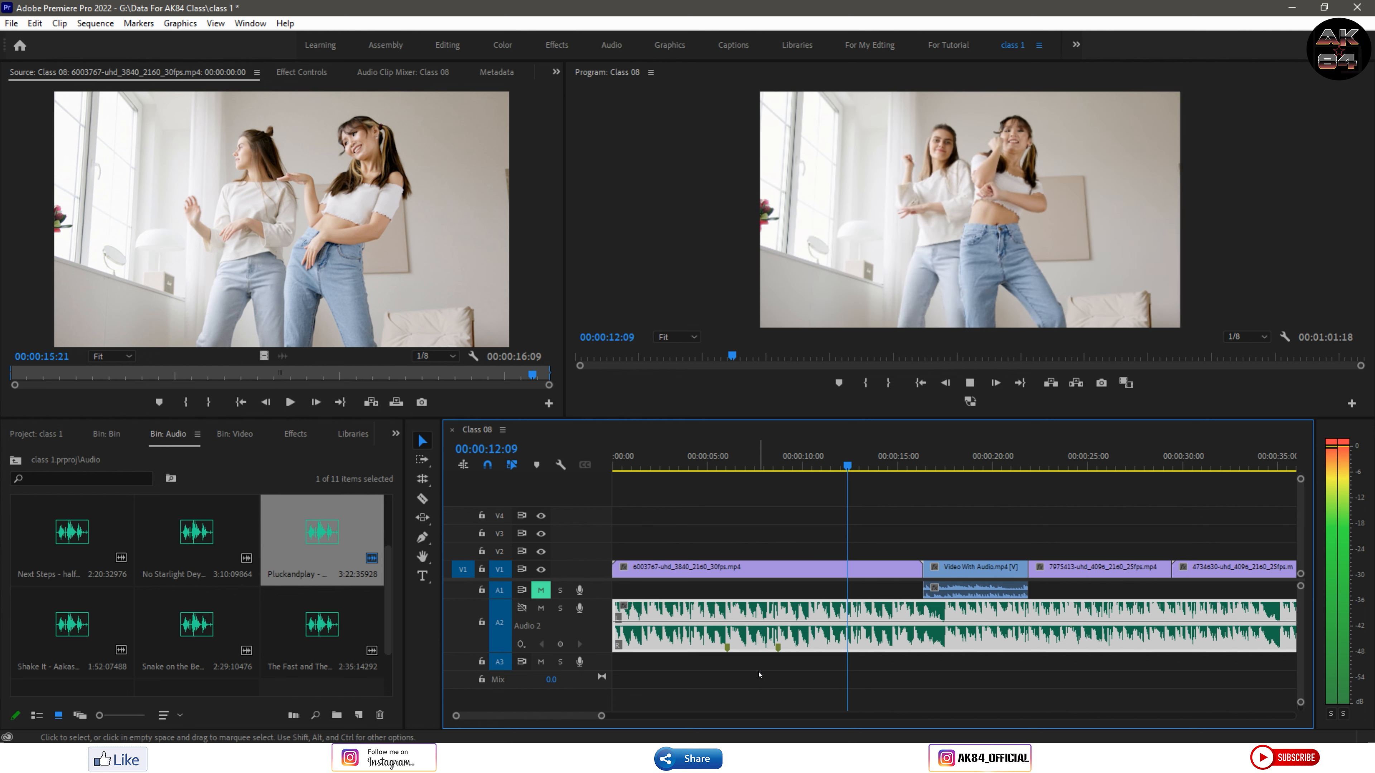
{"action": "key", "text": "m"}
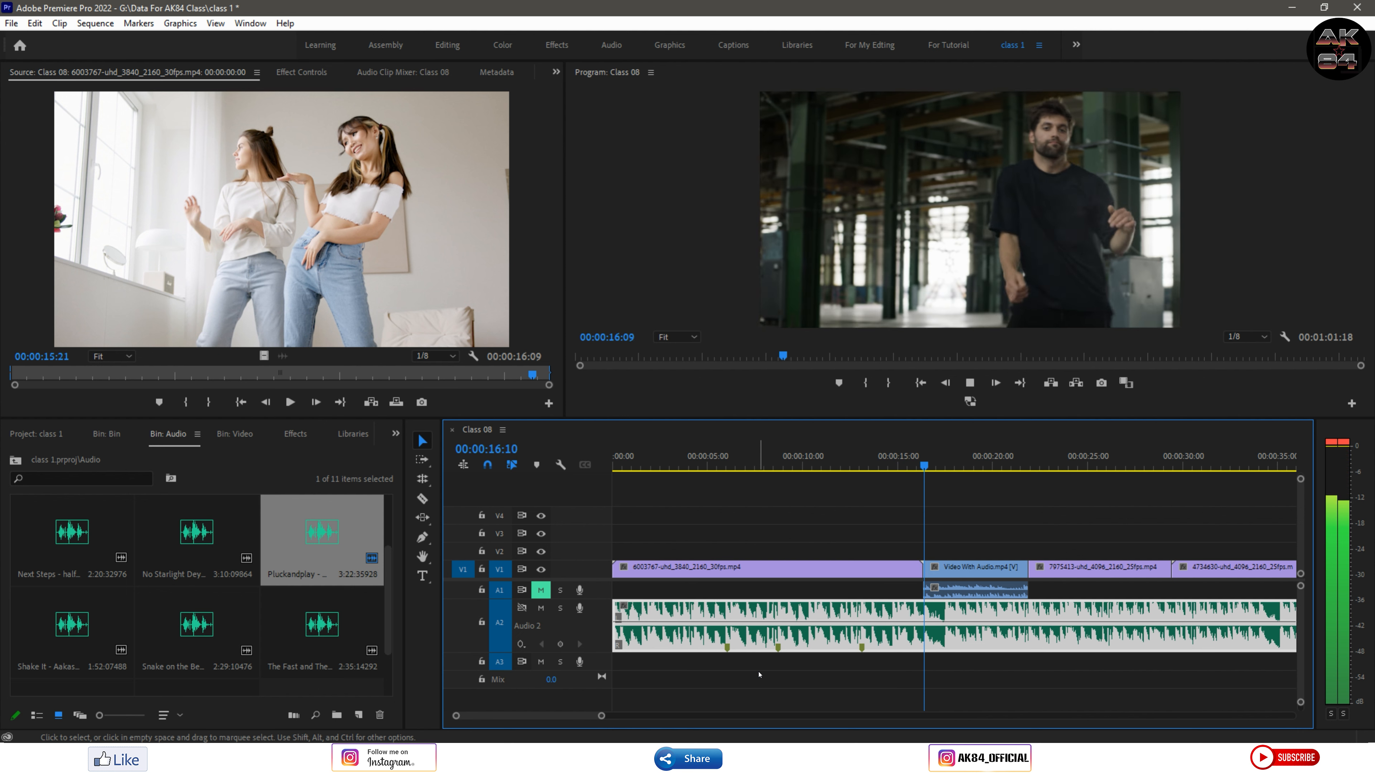
{"action": "key", "text": "m"}
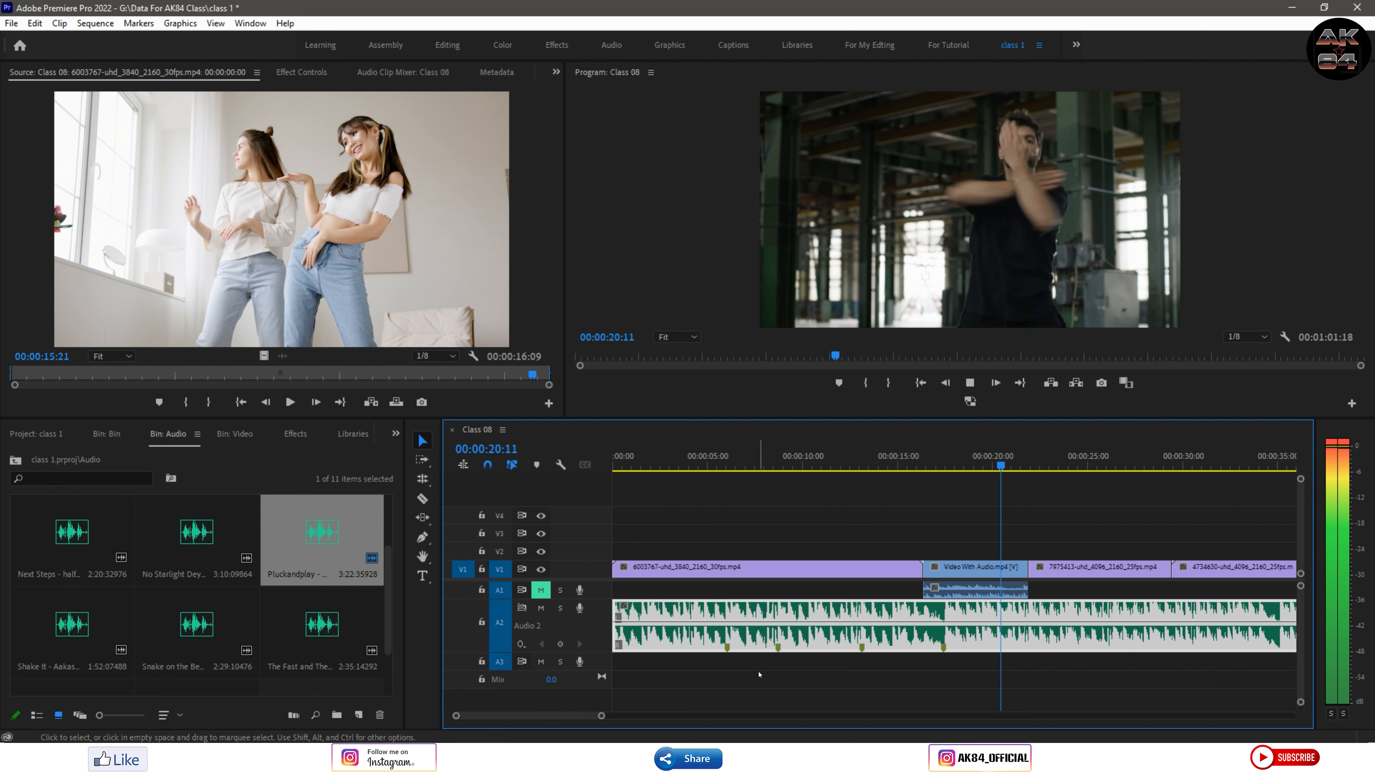
{"action": "key", "text": "m"}
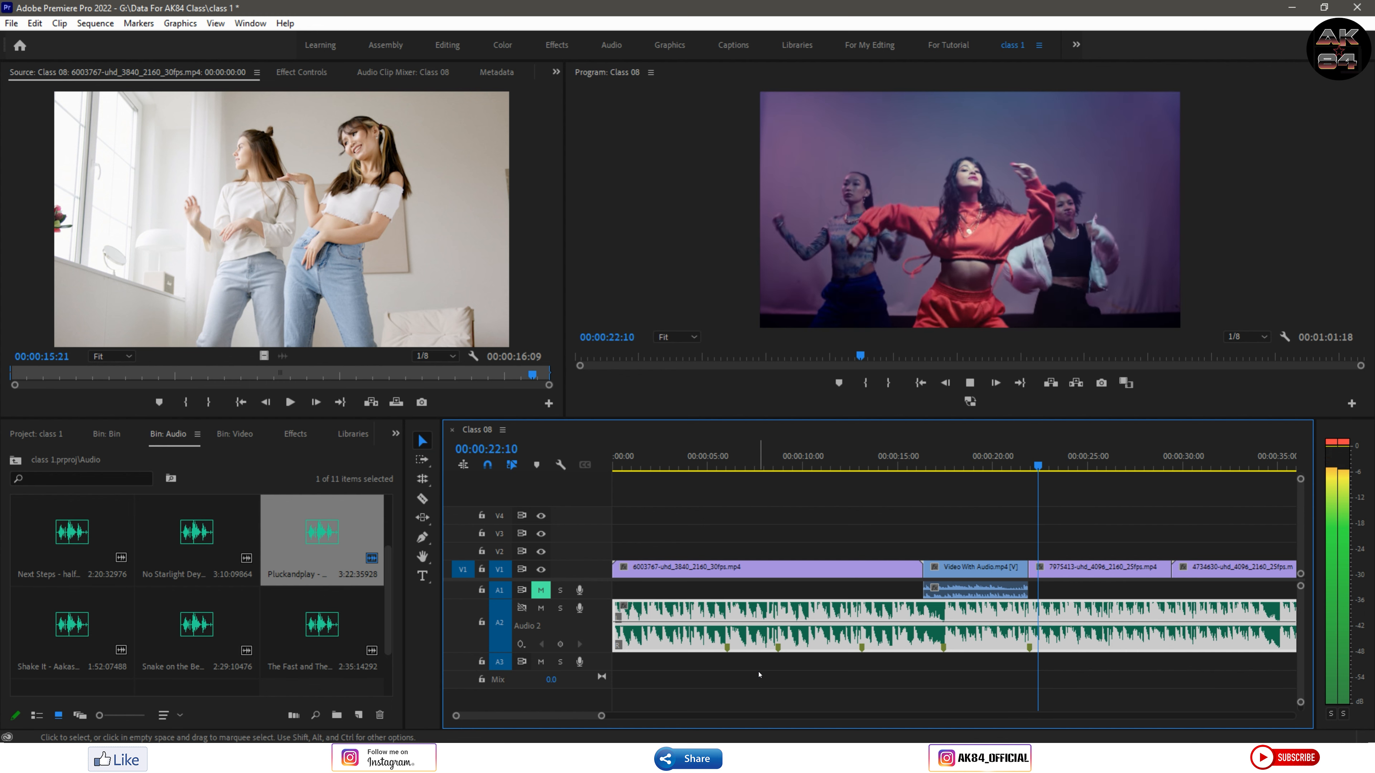
{"action": "key", "text": "space"}
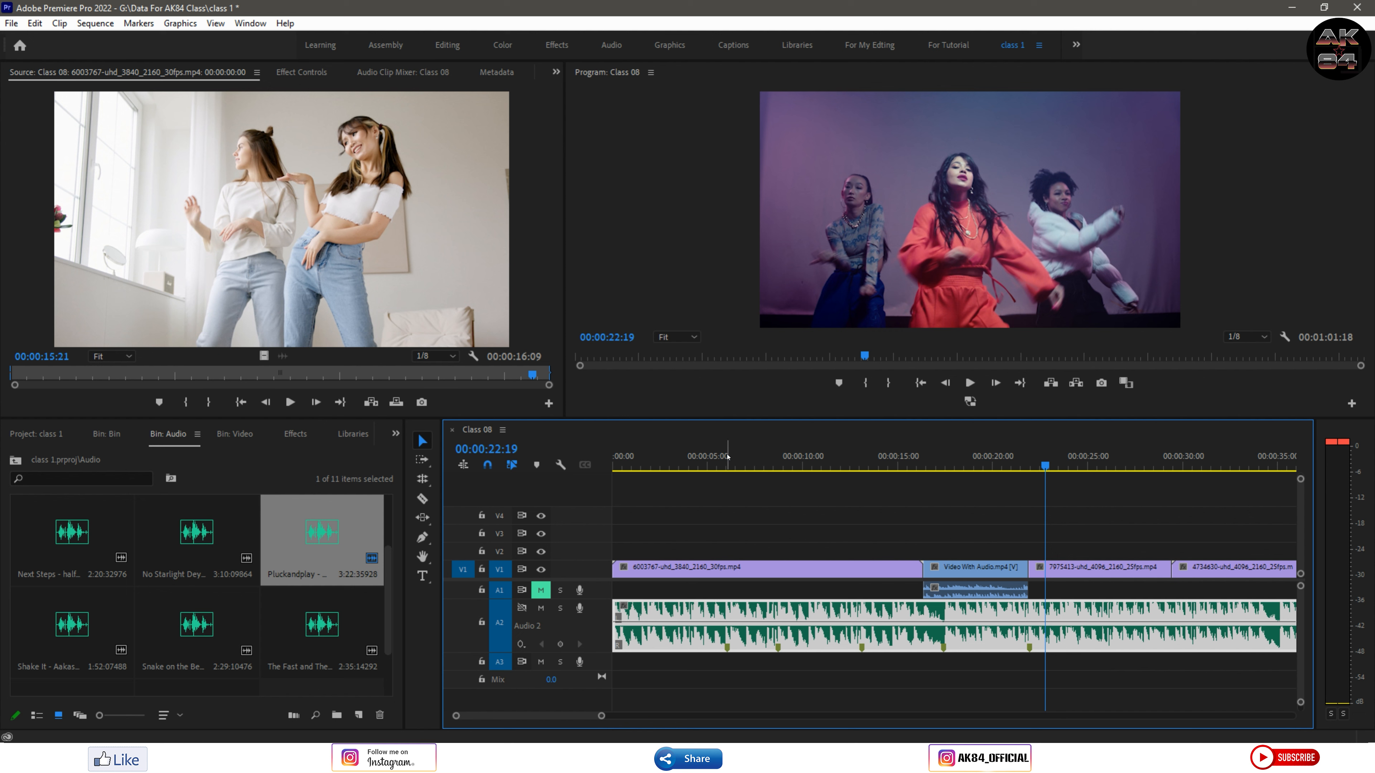
Move the playhead to the first music marker near 00:00:05:24, mute A2, and park it near the third marker at 00:00:12:23
{"action": "left_click", "coordinate": [780, 495]}
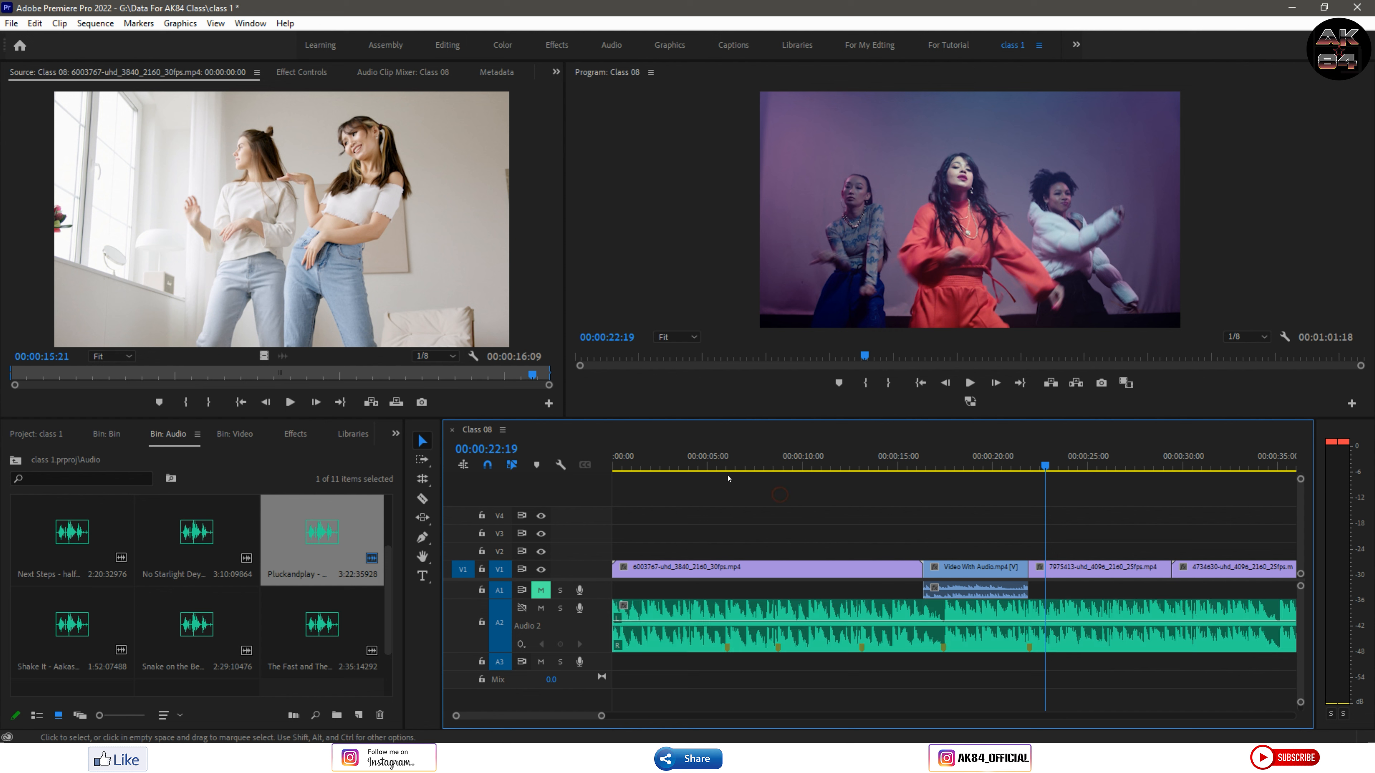
{"action": "left_click", "coordinate": [727, 456]}
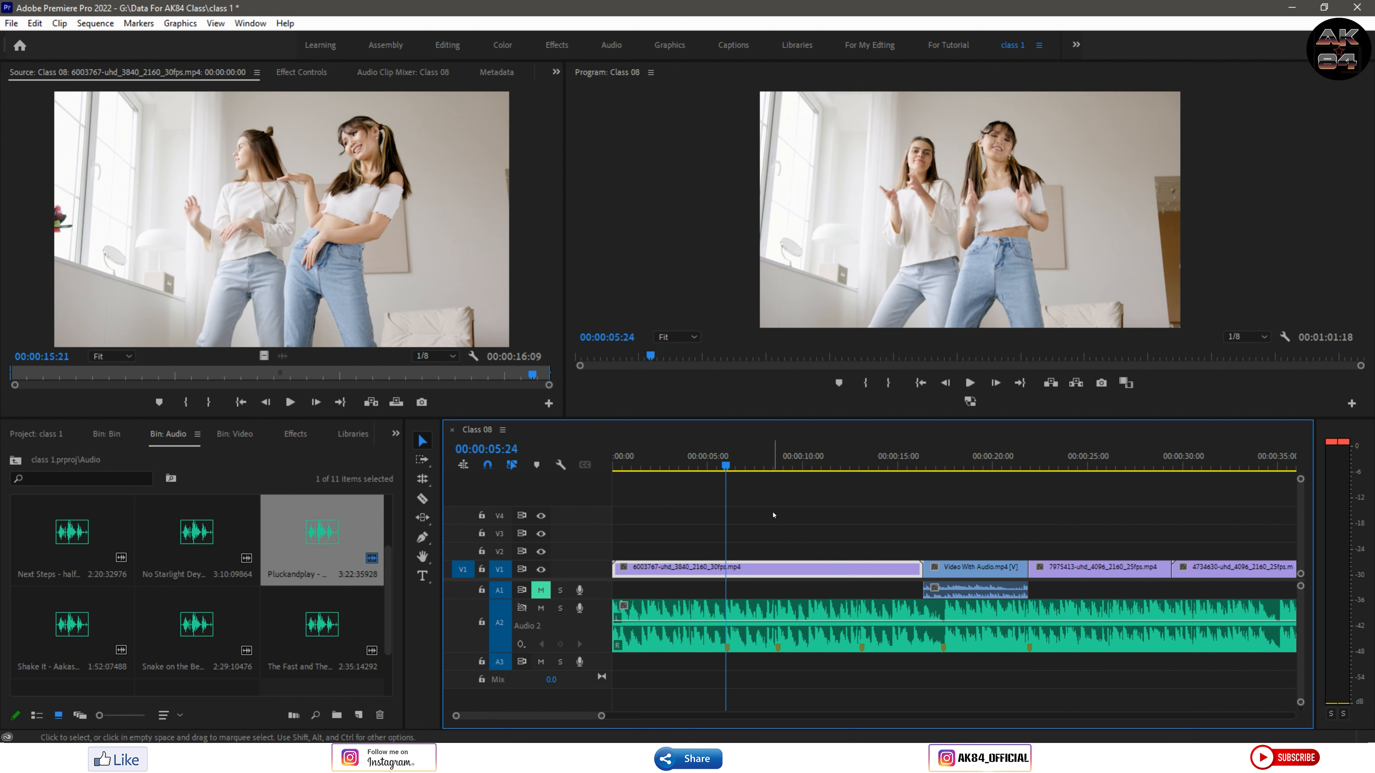
{"action": "left_click", "coordinate": [777, 512]}
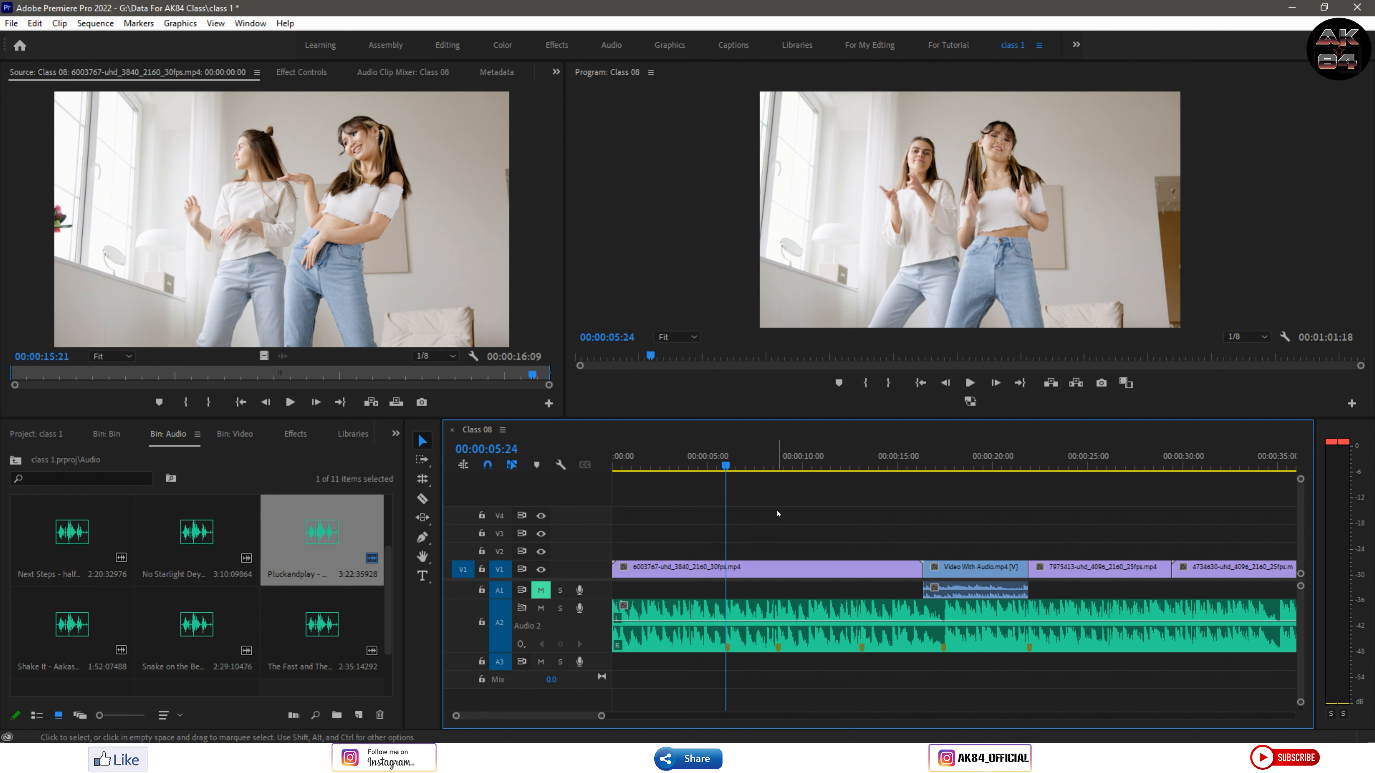
{"action": "key", "text": "m"}
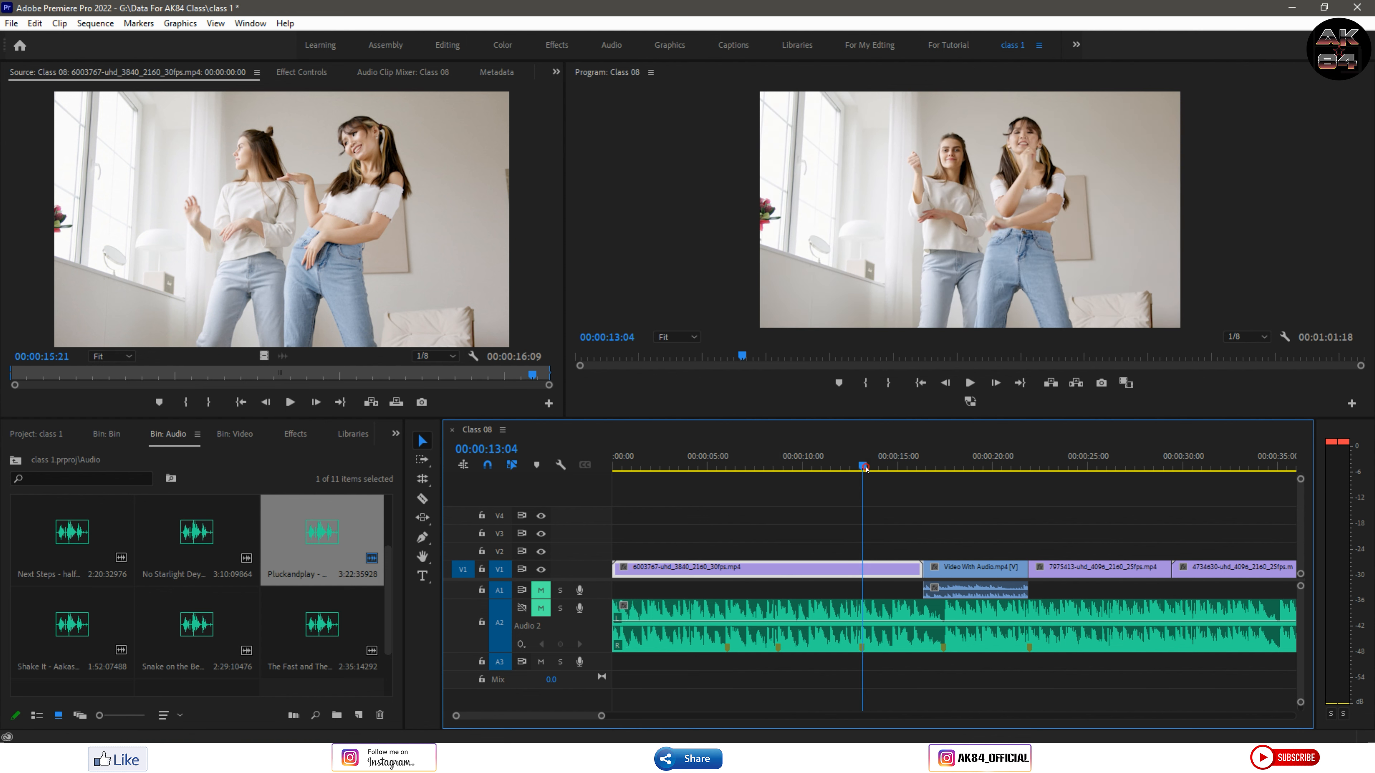
{"action": "left_click_drag", "start_coordinate": [866, 466], "coordinate": [862, 467]}
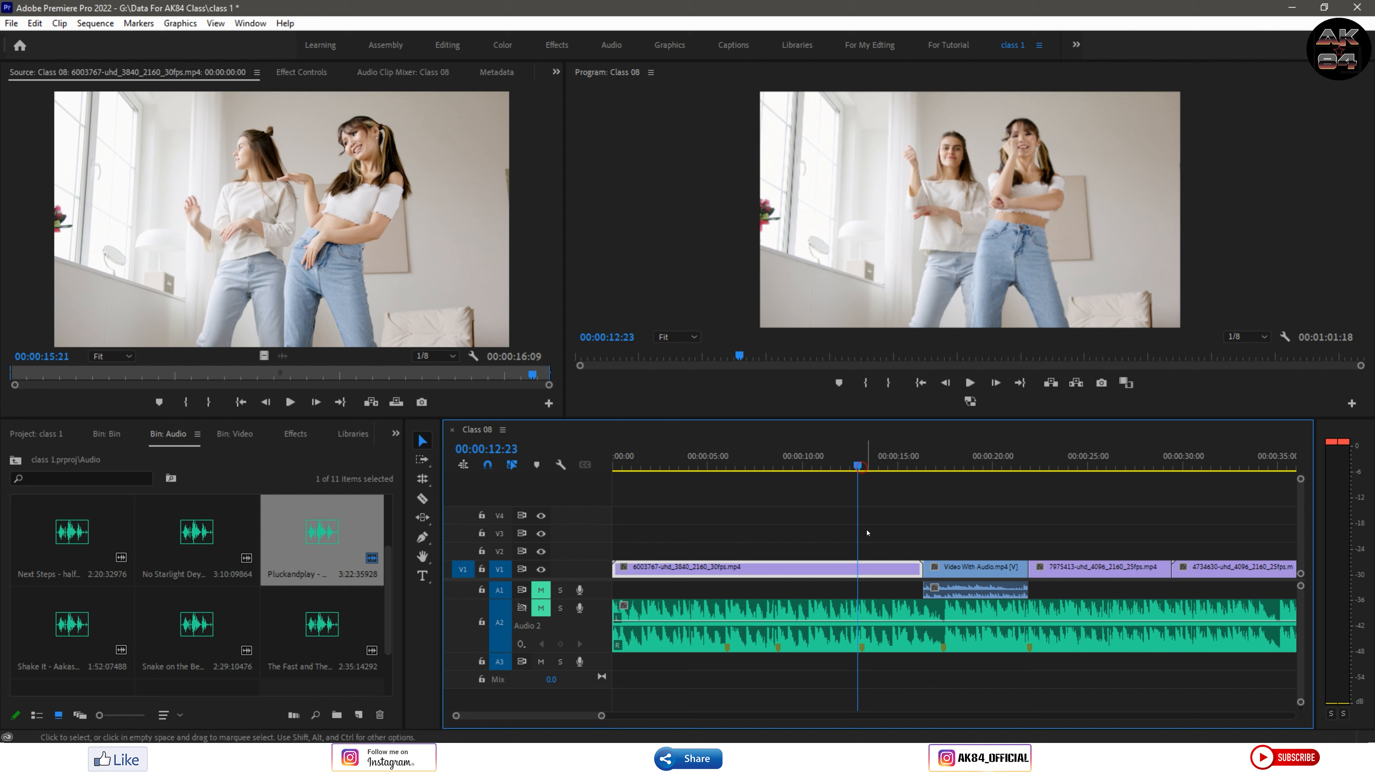
Try splitting the 6003767 clip on V1 at 00:00:12:23 with the Razor tool, and undo the cut
{"action": "key", "text": "c"}
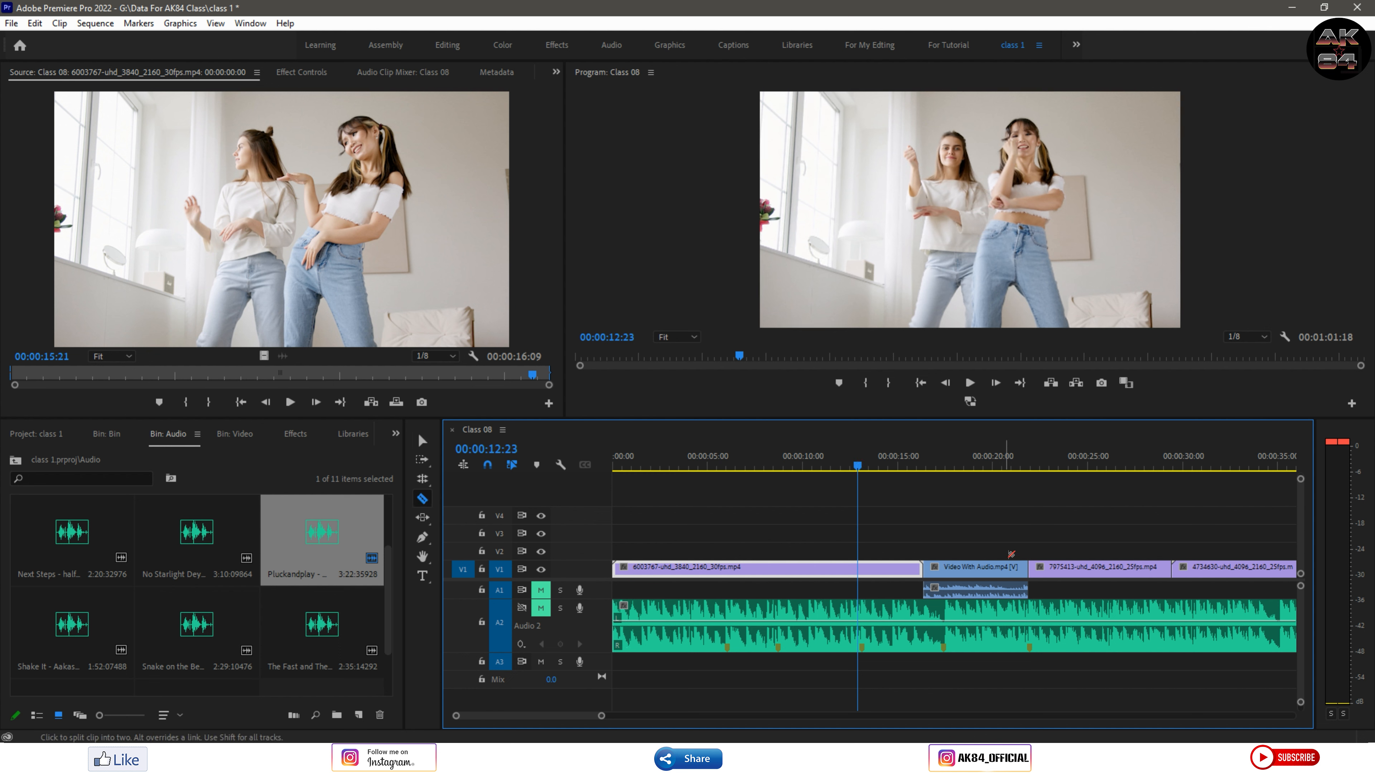
{"action": "left_click", "coordinate": [857, 569]}
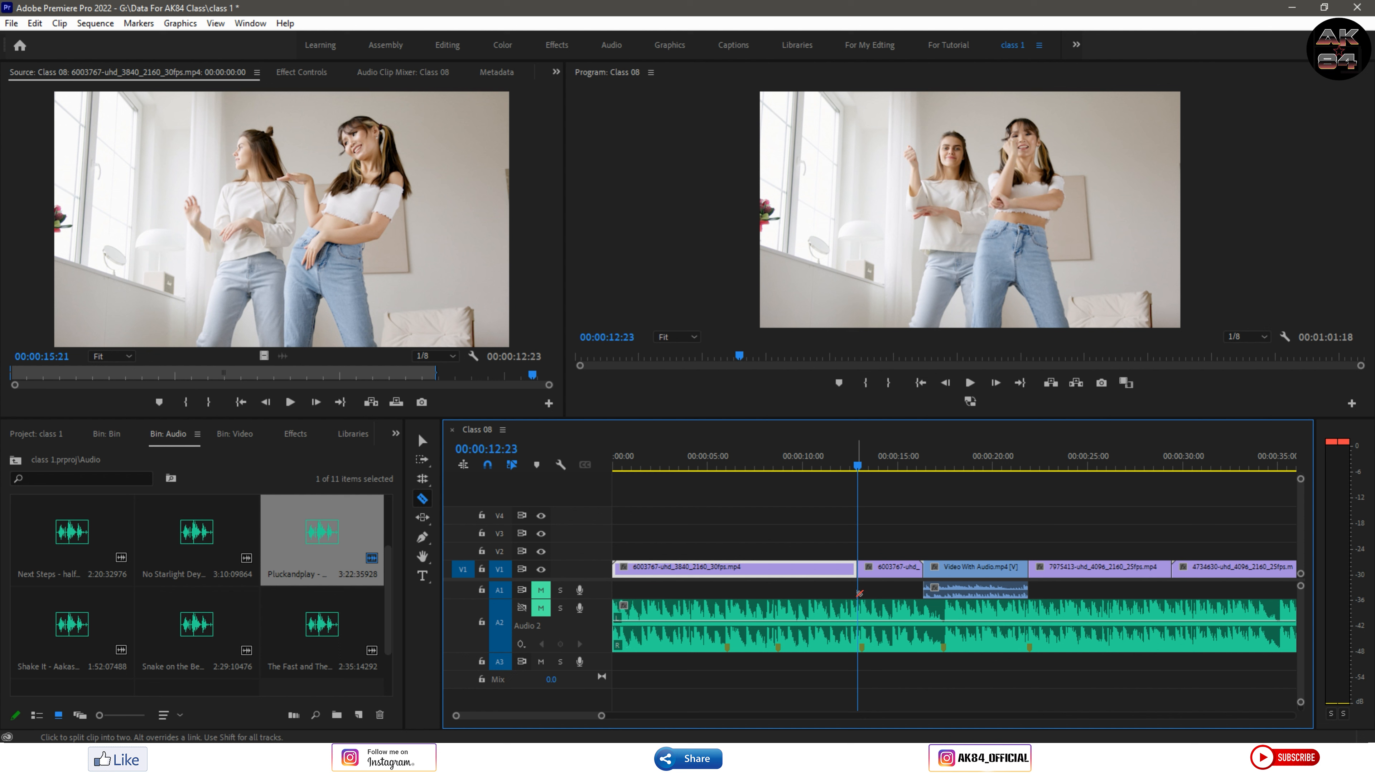
{"action": "key", "text": "ctrl+z"}
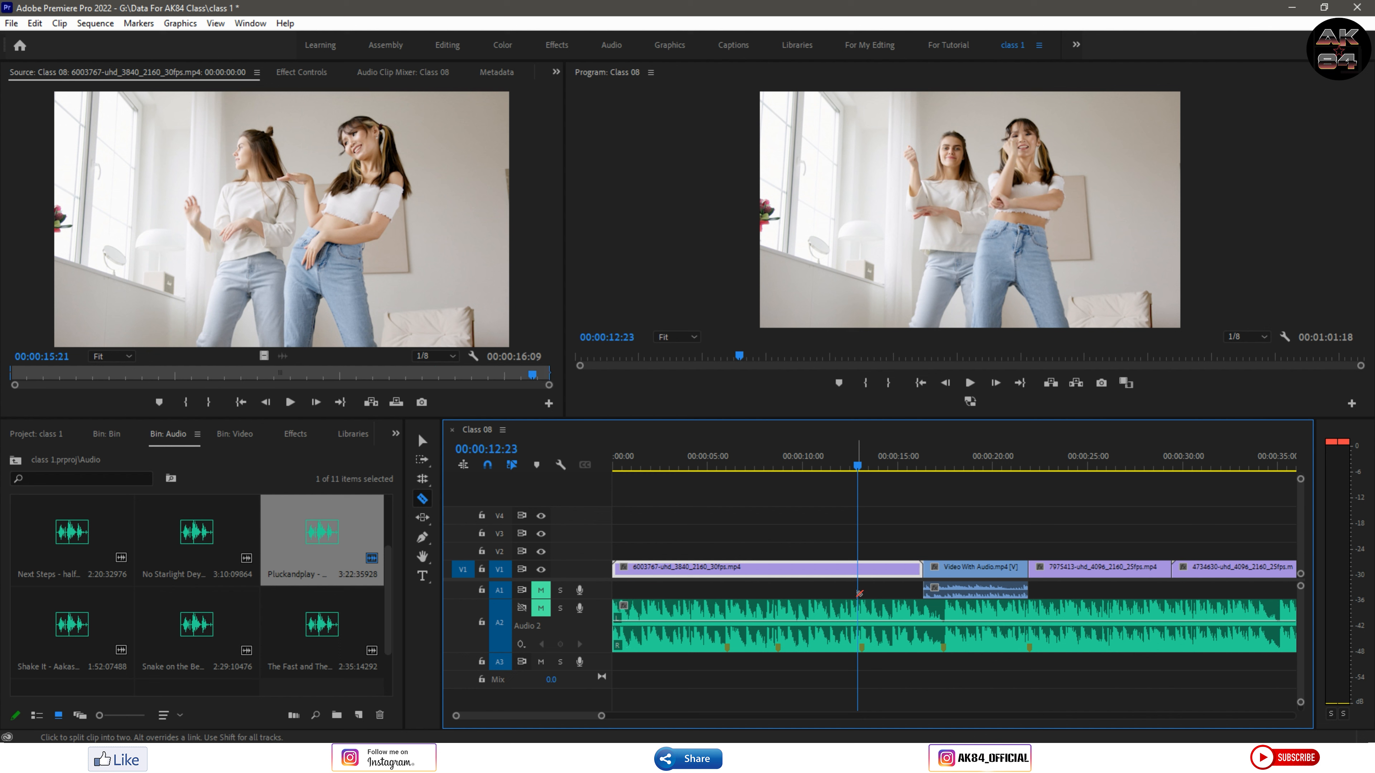
{"action": "key", "text": "v"}
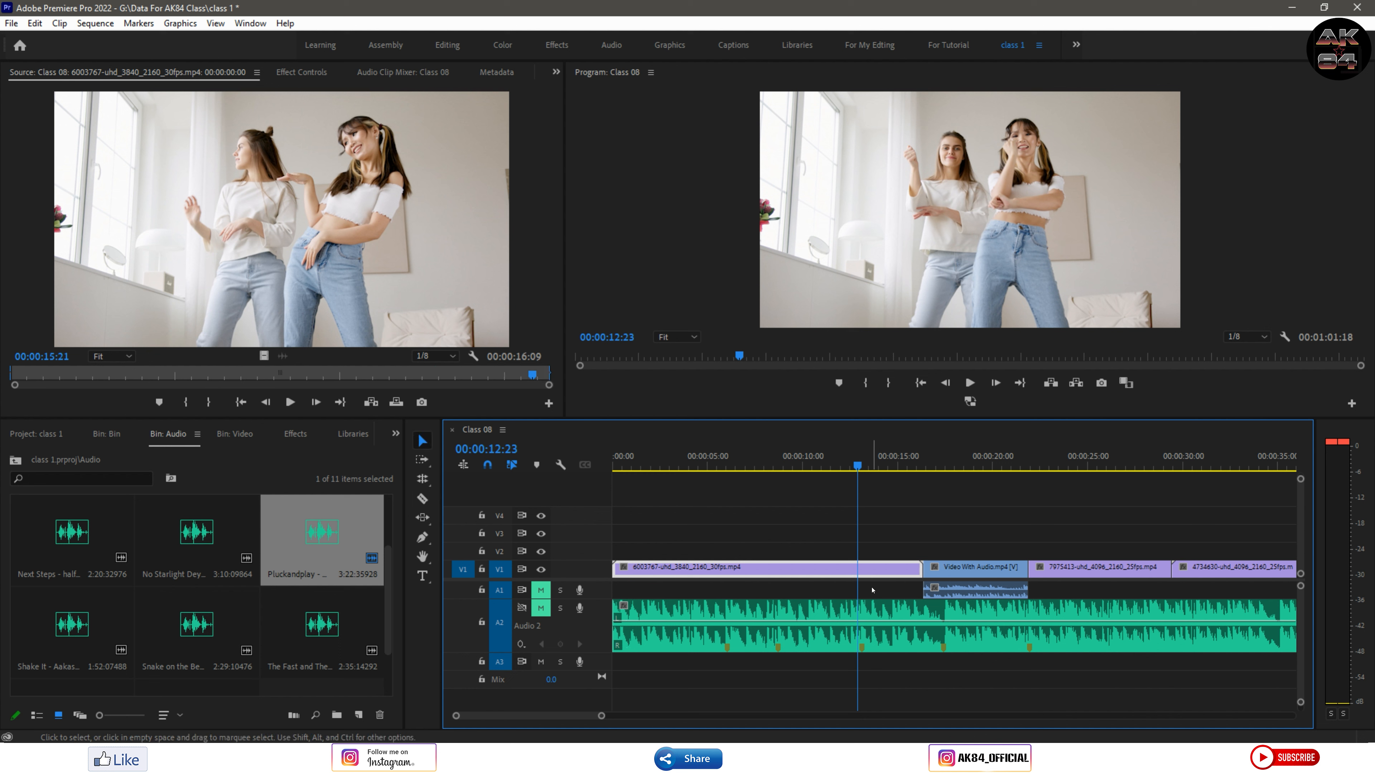
Split the selected 6003767 clip on V1 at 00:00:12:23 and at 00:00:08:19
{"action": "key", "text": "ctrl"}
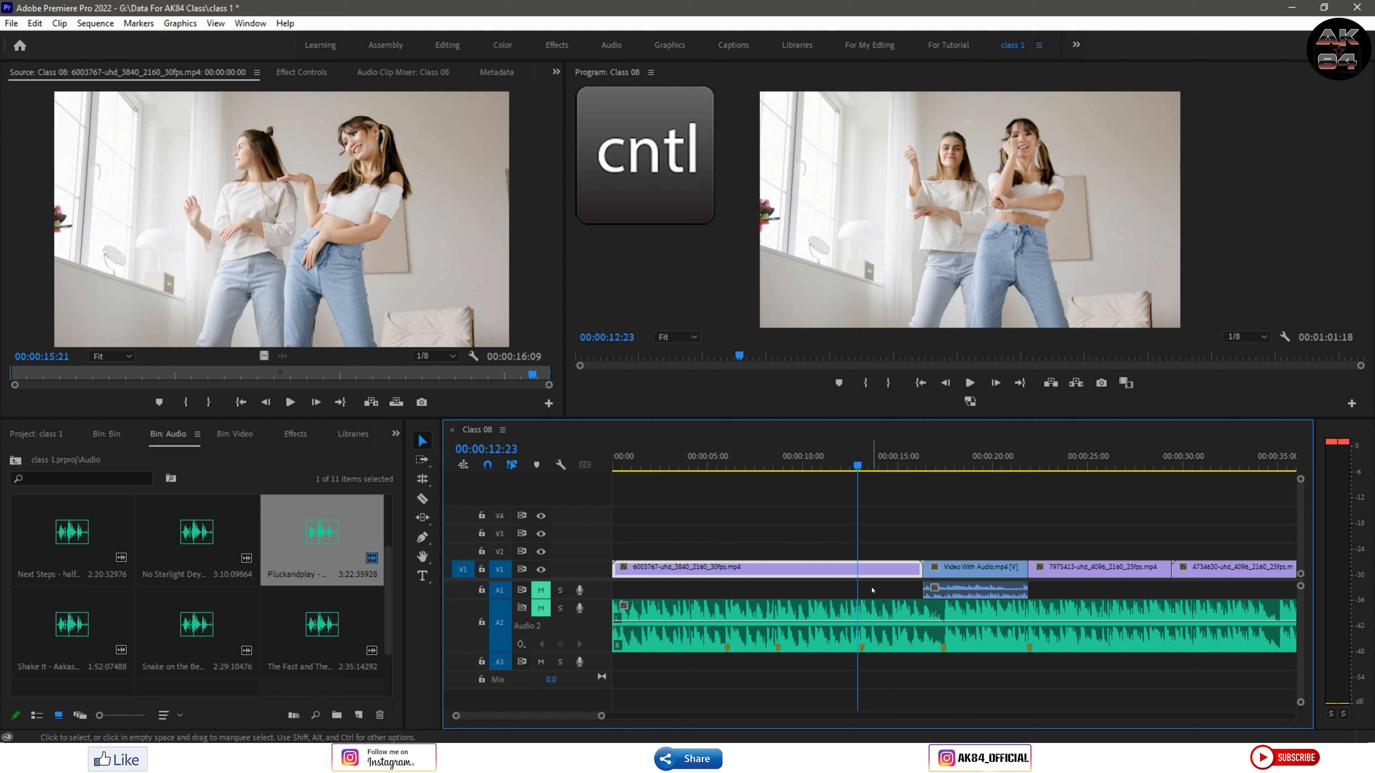
{"action": "key", "text": "ctrl+k"}
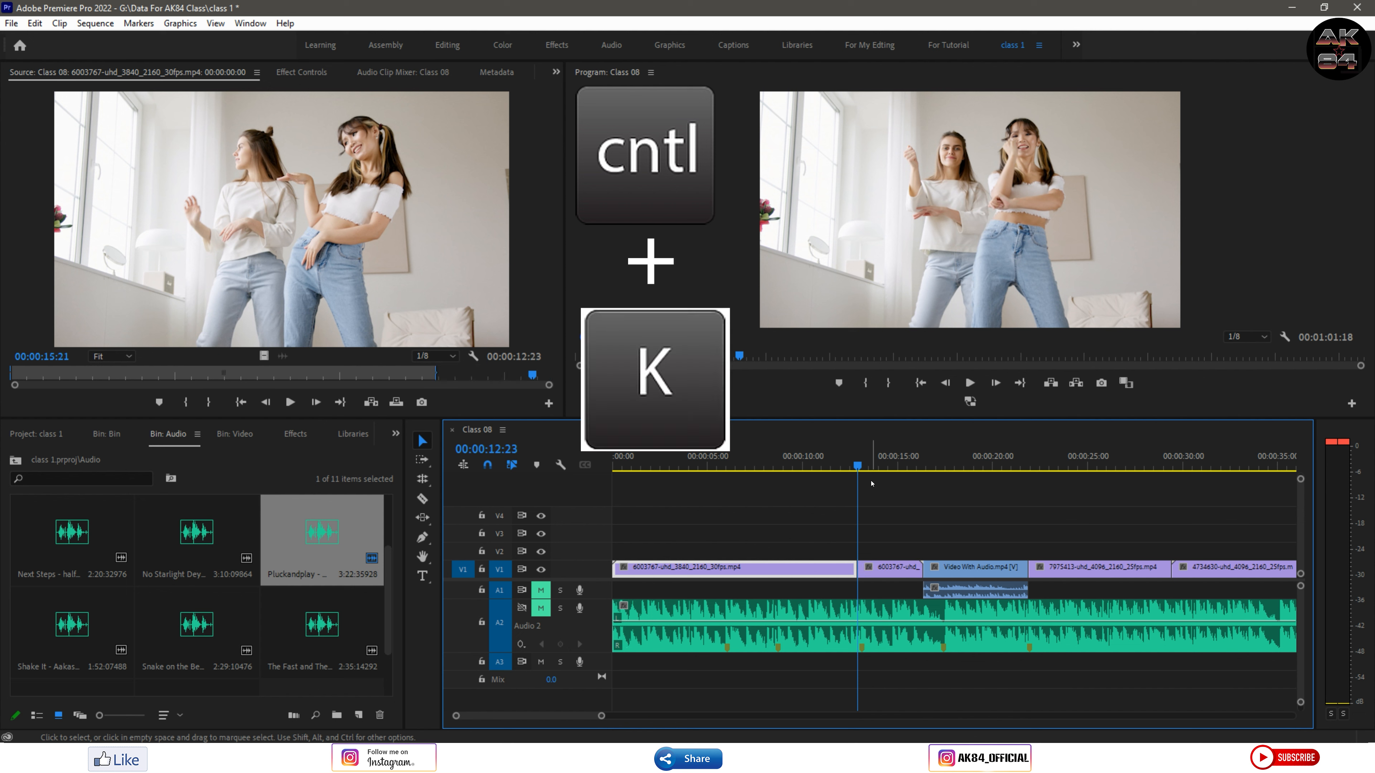
{"action": "left_click_drag", "start_coordinate": [859, 469], "coordinate": [781, 471]}
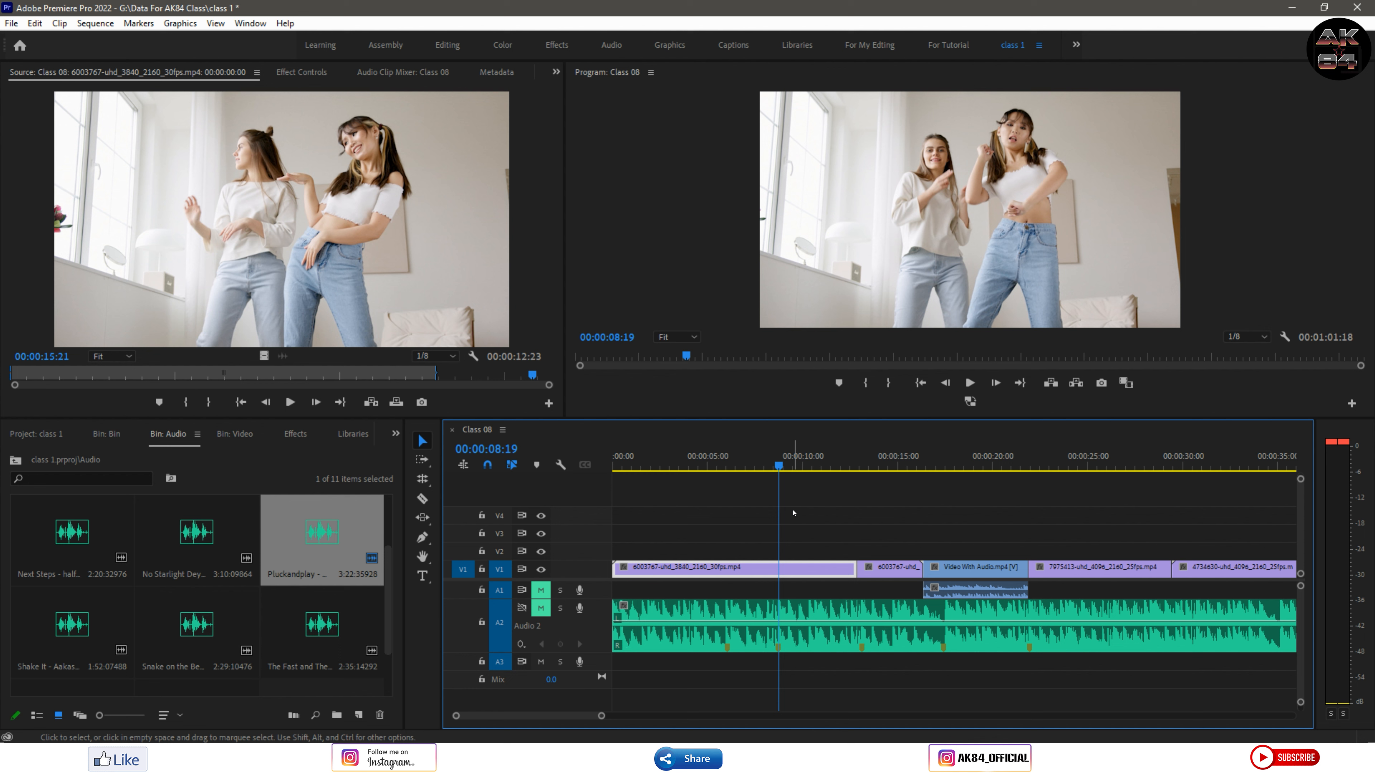
{"action": "key", "text": "ctrl+k"}
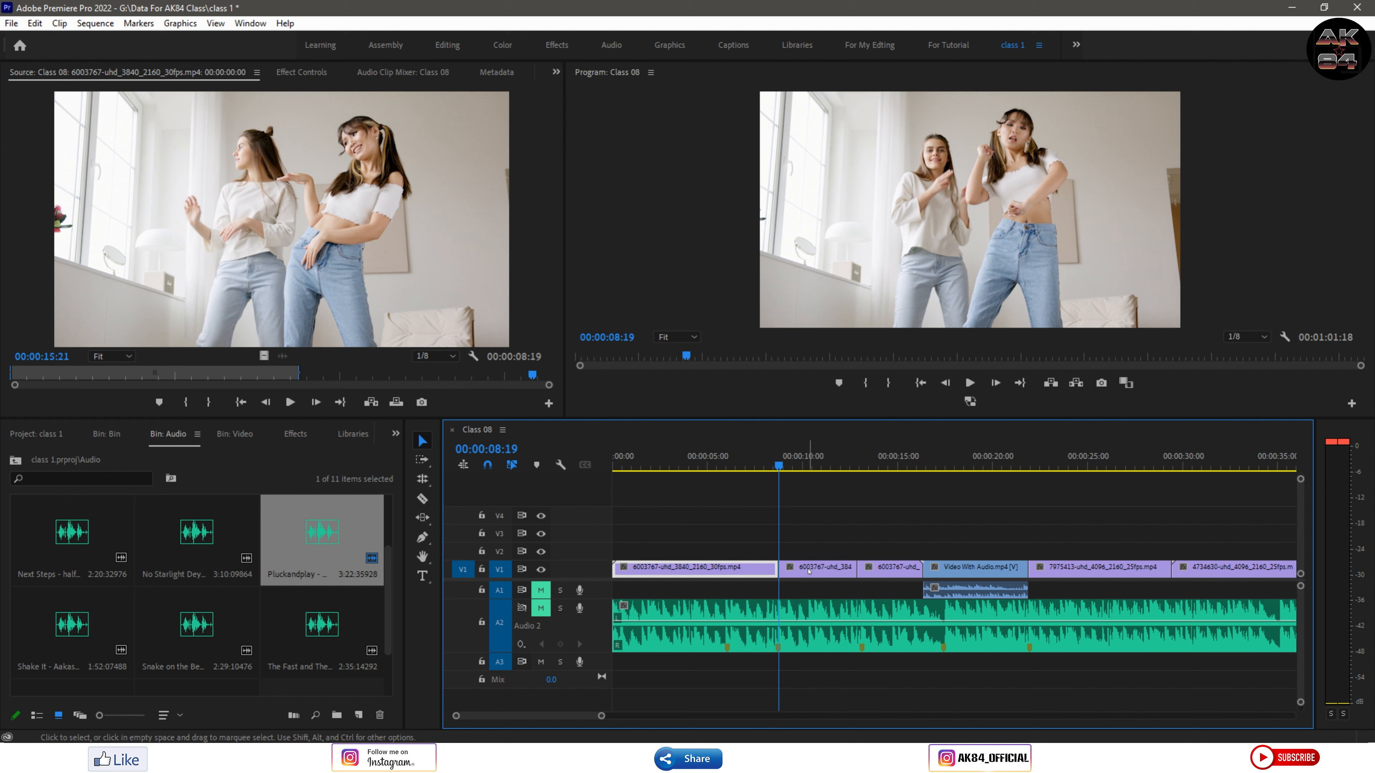
Try moving the 7975413 clip onto V2 above the cuts, and undo the move and the splits
{"action": "left_click_drag", "start_coordinate": [1094, 566], "coordinate": [793, 552]}
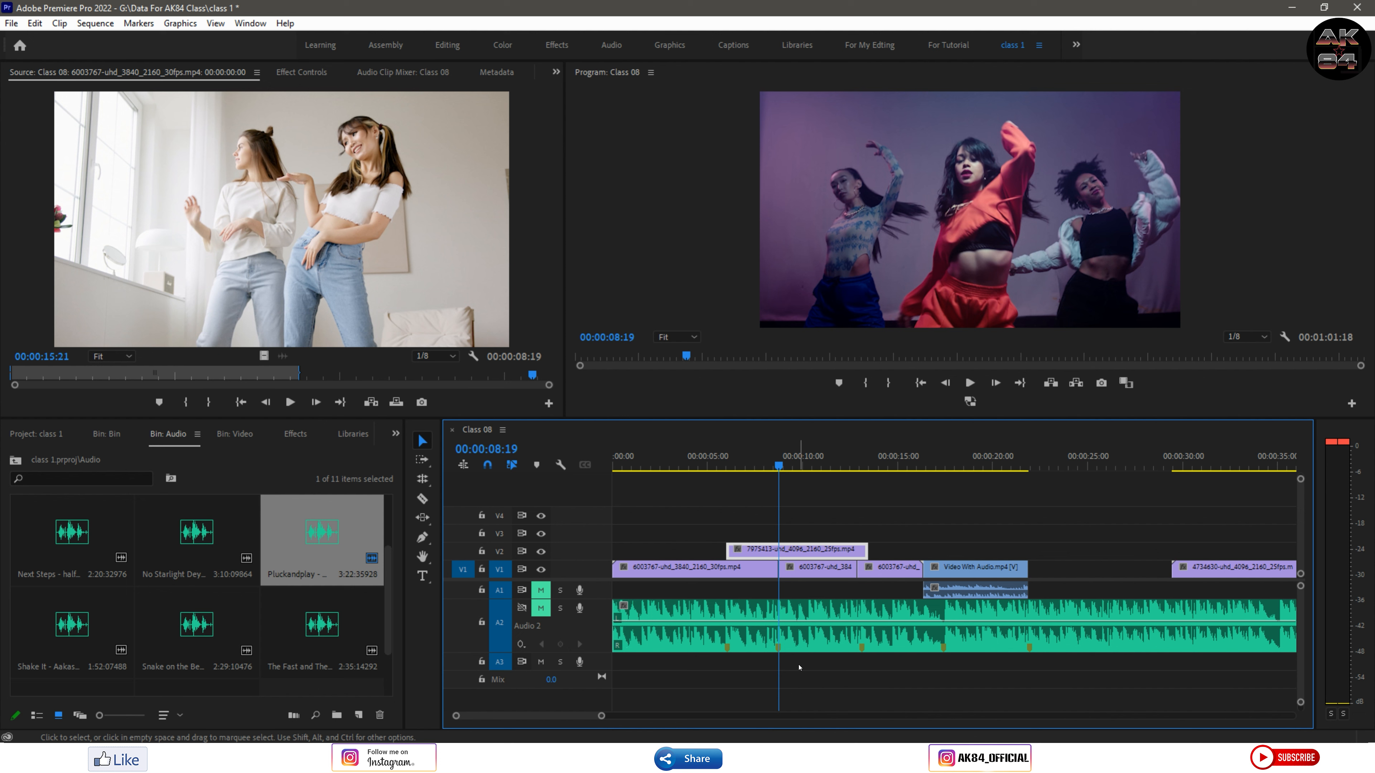
{"action": "key", "text": "ctrl+z"}
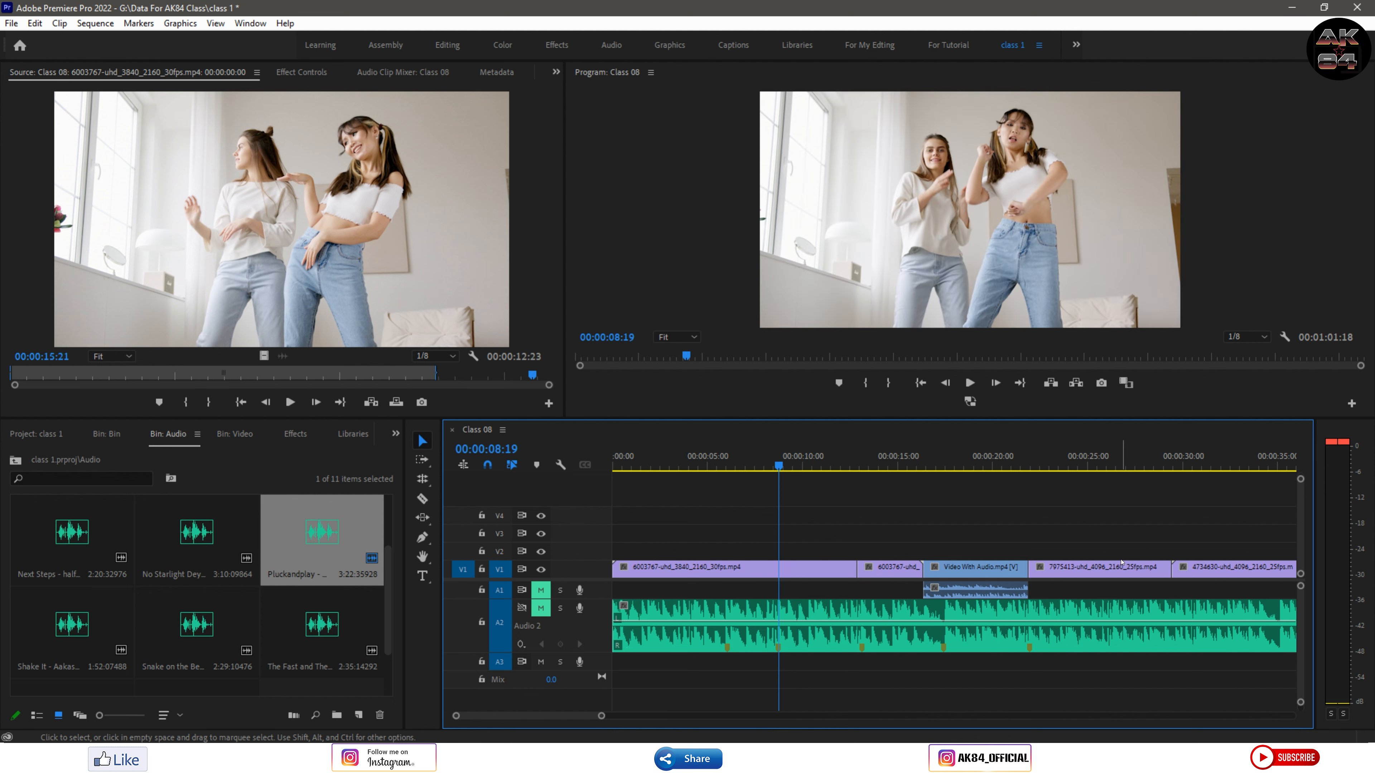
Stack the 7975413 clip on V2 and the 4734630 clip on V3, both starting at 00:00:08:19, and move the playhead to 00:00:11:07
{"action": "left_click_drag", "start_coordinate": [1104, 566], "coordinate": [850, 555]}
{"action": "left_click_drag", "start_coordinate": [1215, 566], "coordinate": [821, 534]}
{"action": "left_click_drag", "start_coordinate": [779, 466], "coordinate": [826, 466]}
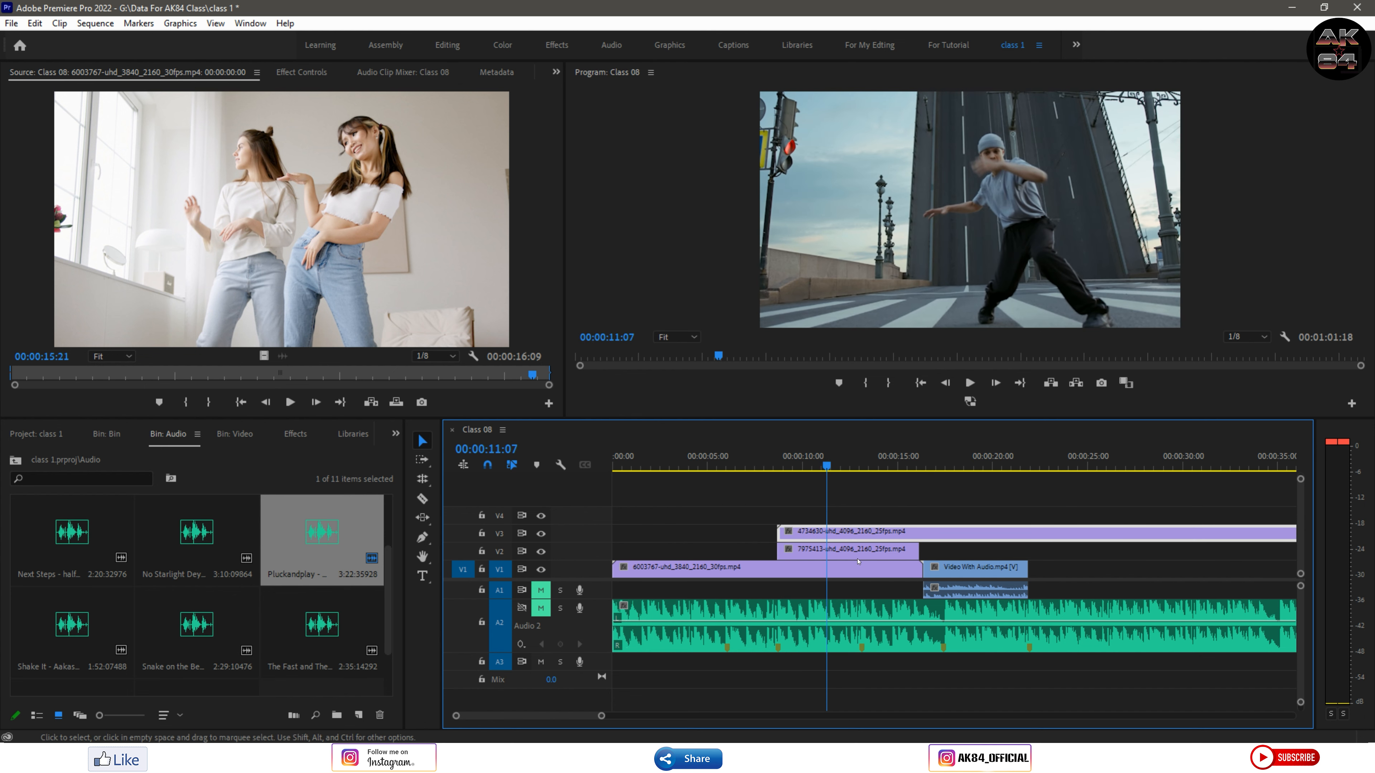
{"action": "left_click", "coordinate": [871, 589]}
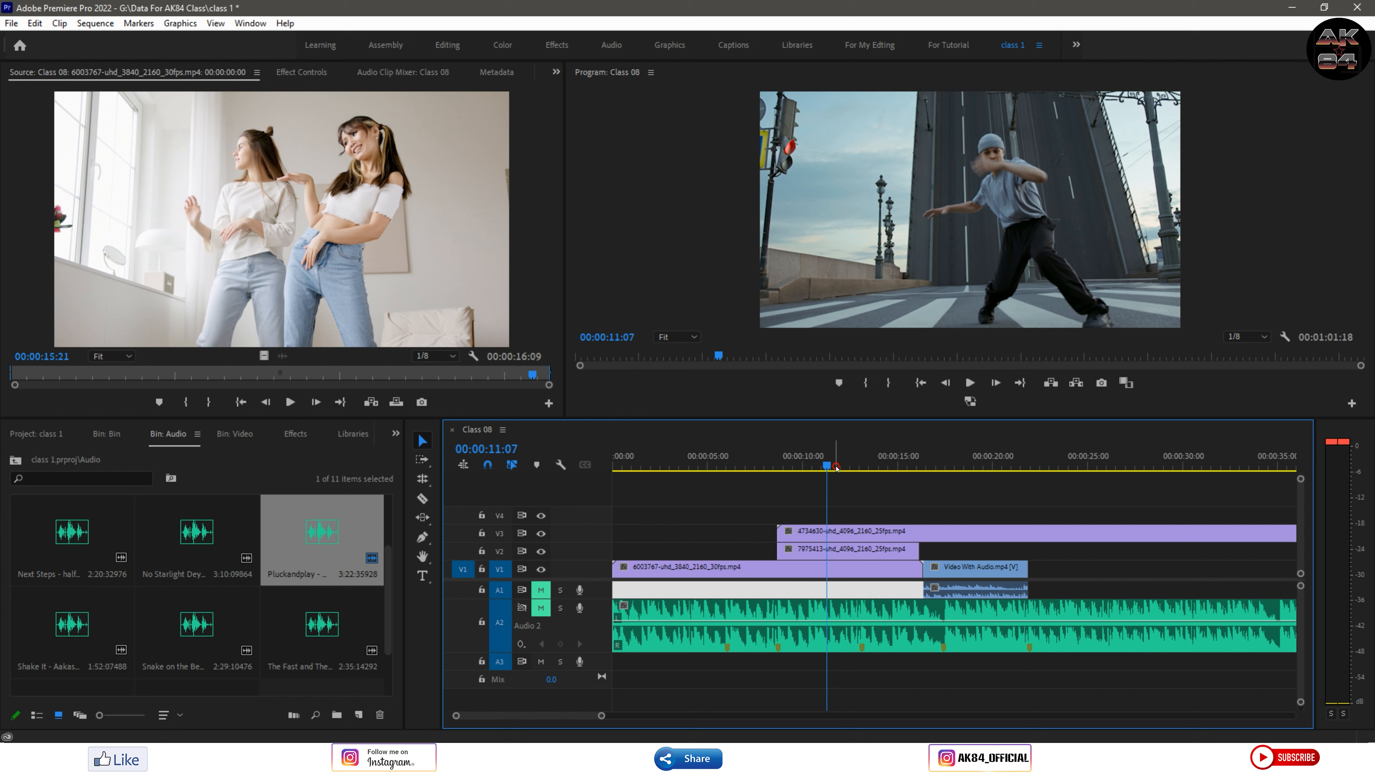
Try splitting the clips on all tracks at 00:00:11:23, and undo the cuts and the clip stacking
{"action": "left_click_drag", "start_coordinate": [828, 466], "coordinate": [840, 468]}
{"action": "left_click", "coordinate": [858, 494]}
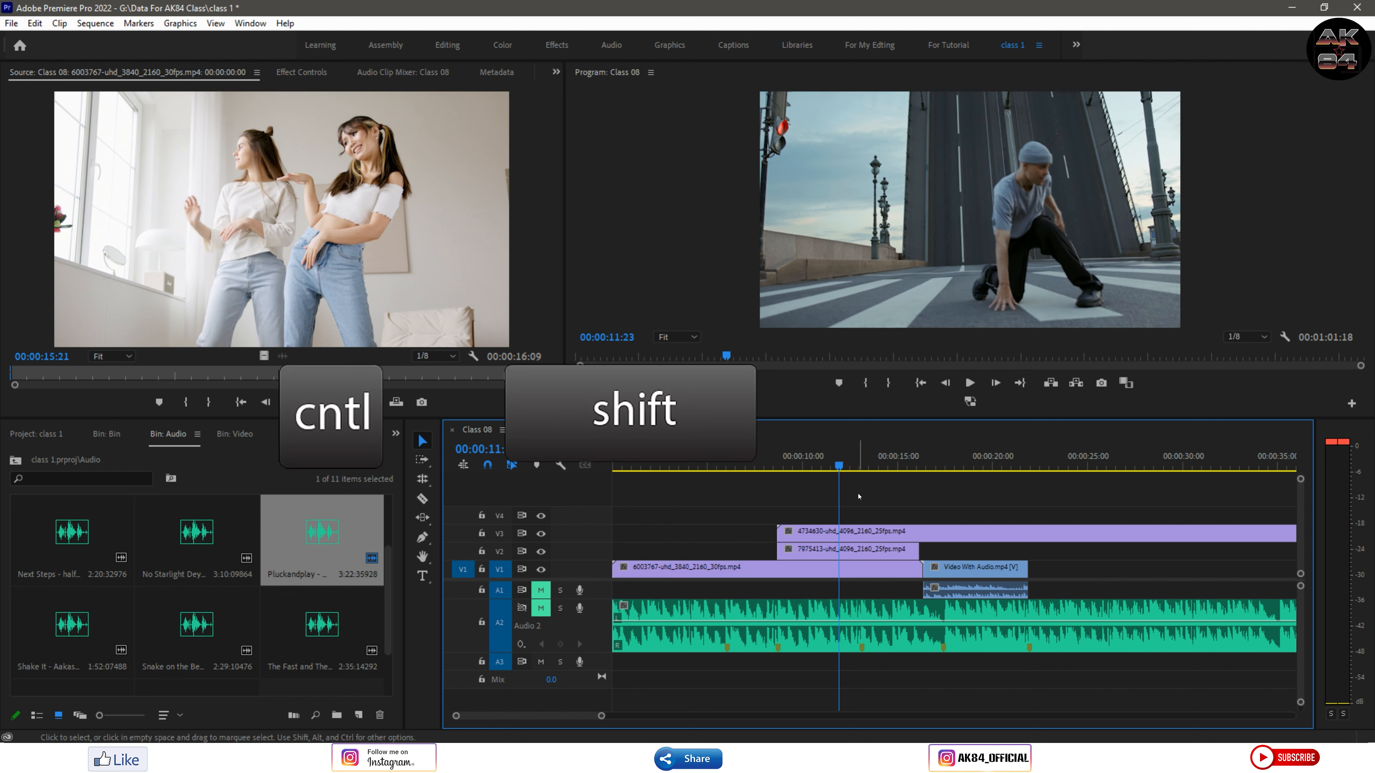
{"action": "key", "text": "ctrl+shift+k"}
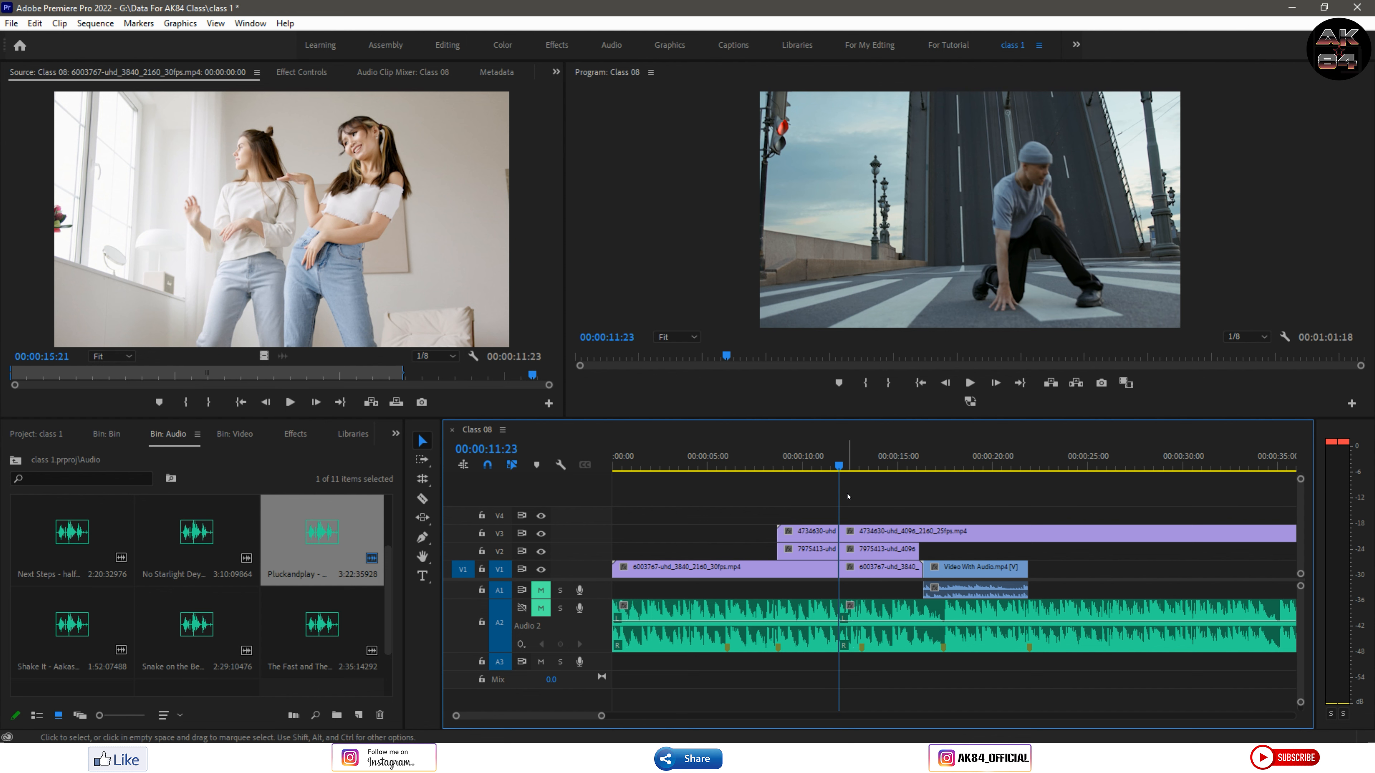
{"action": "key", "text": "ctrl+z"}
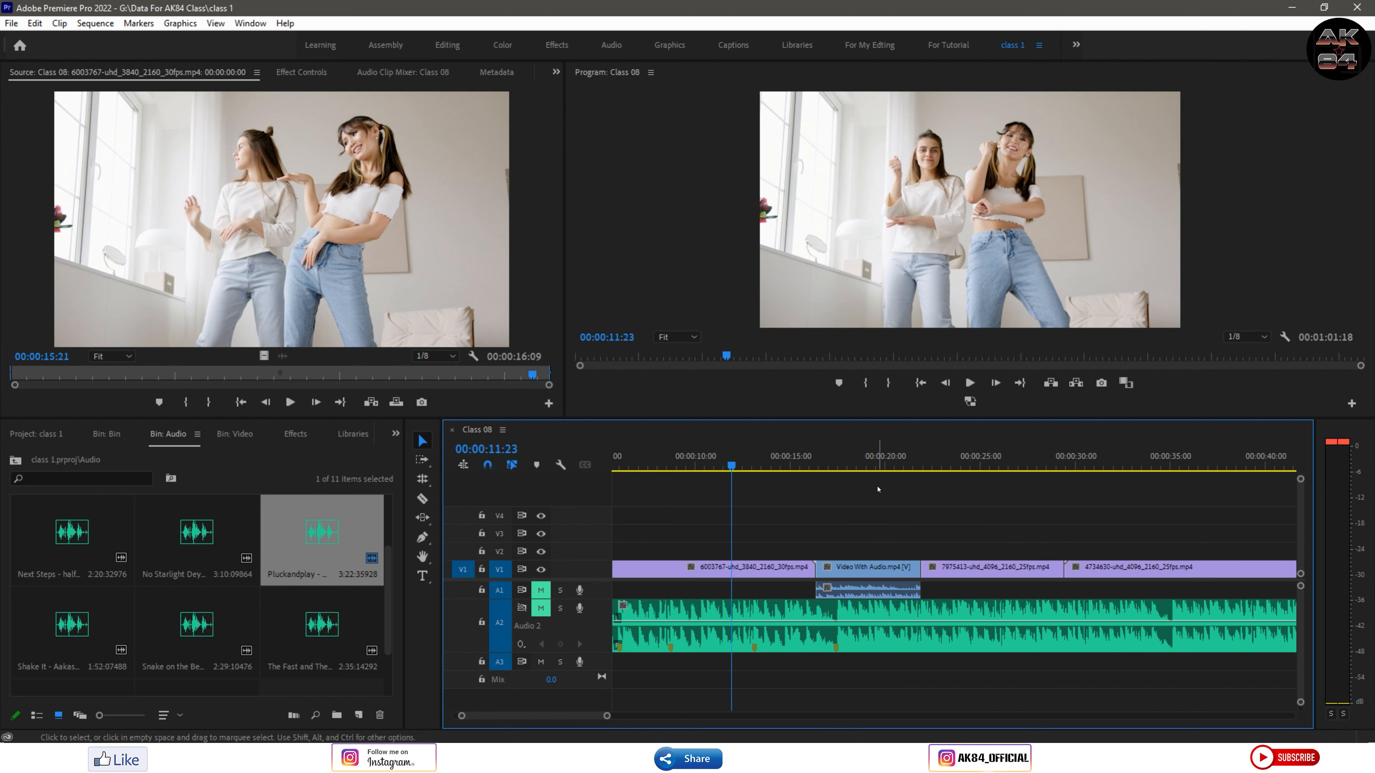
Scrub through the Video With Audio clip and park the playhead at 00:00:17:01
{"action": "left_click_drag", "start_coordinate": [868, 466], "coordinate": [857, 471]}
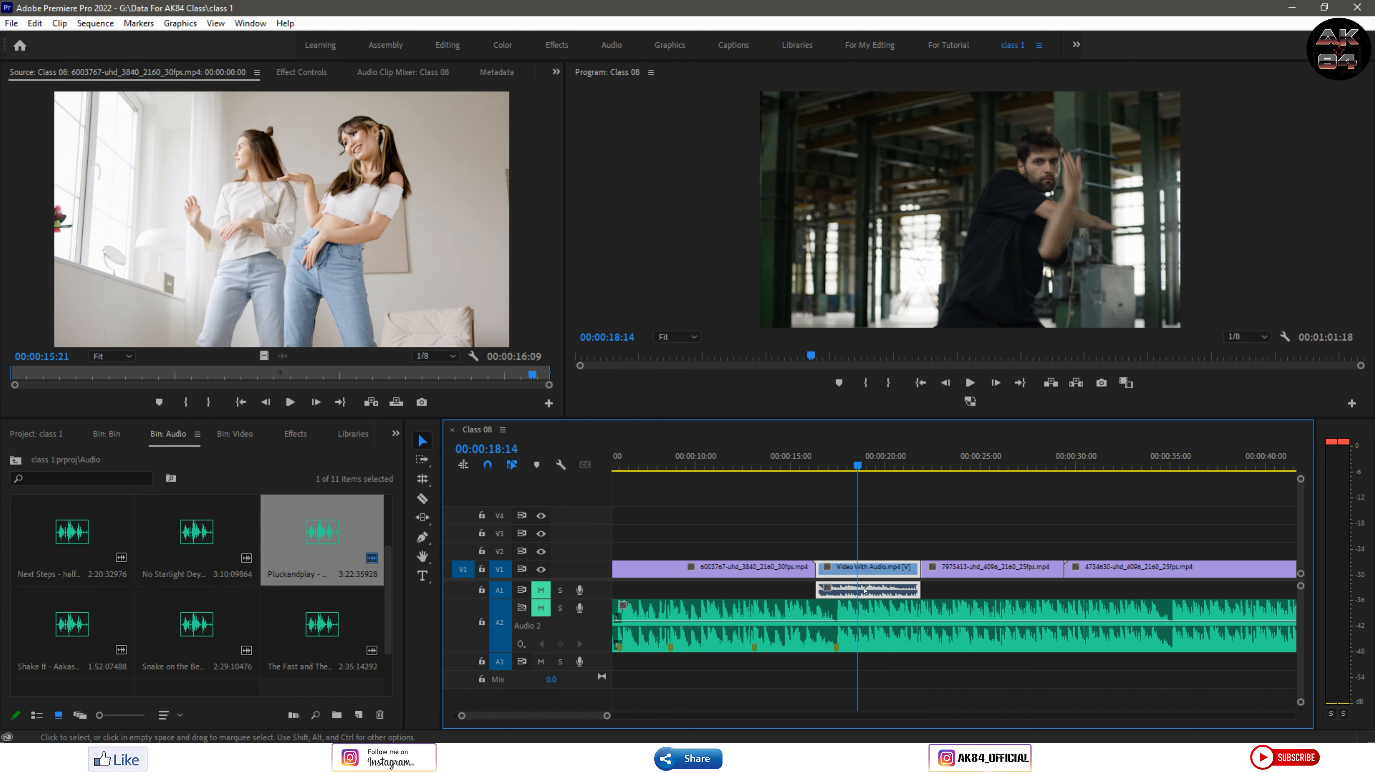
{"action": "left_click", "coordinate": [878, 469]}
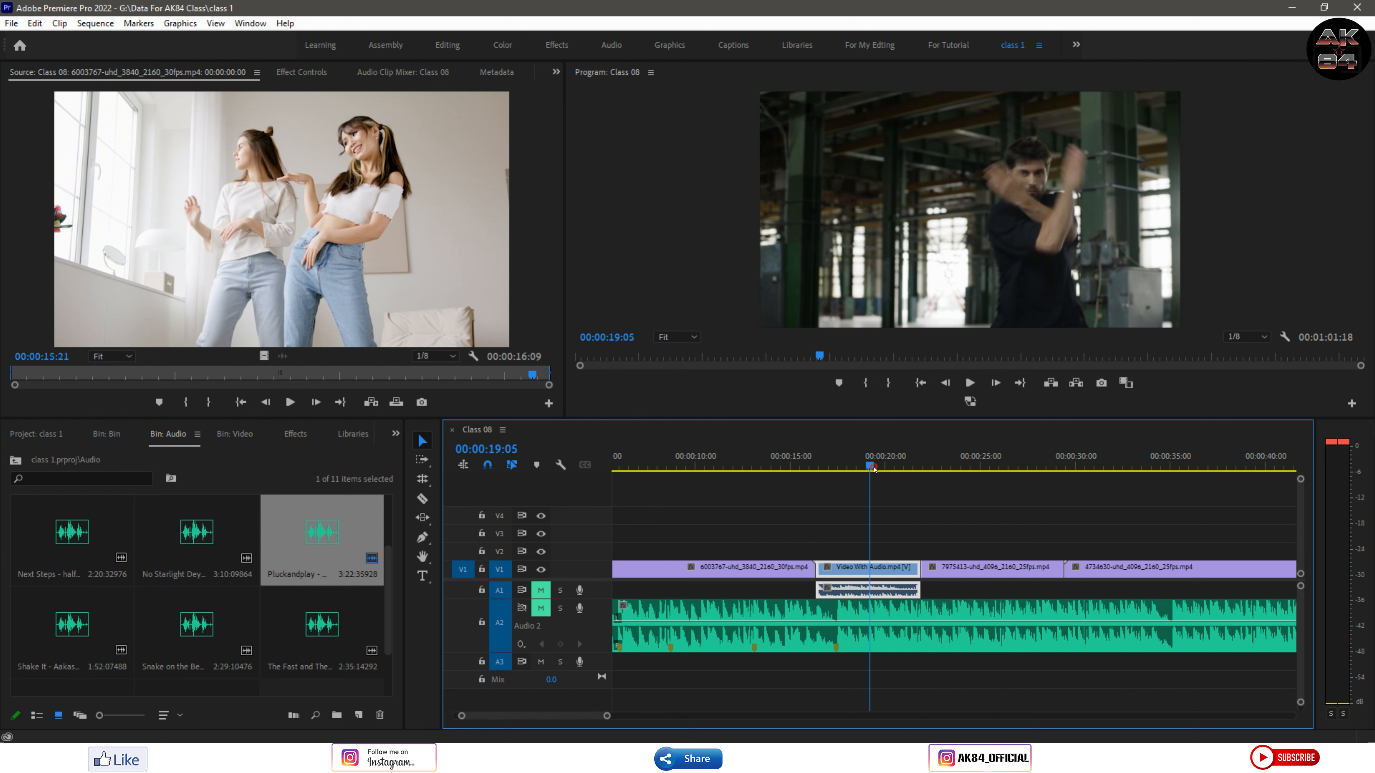
{"action": "left_click_drag", "start_coordinate": [877, 471], "coordinate": [830, 496]}
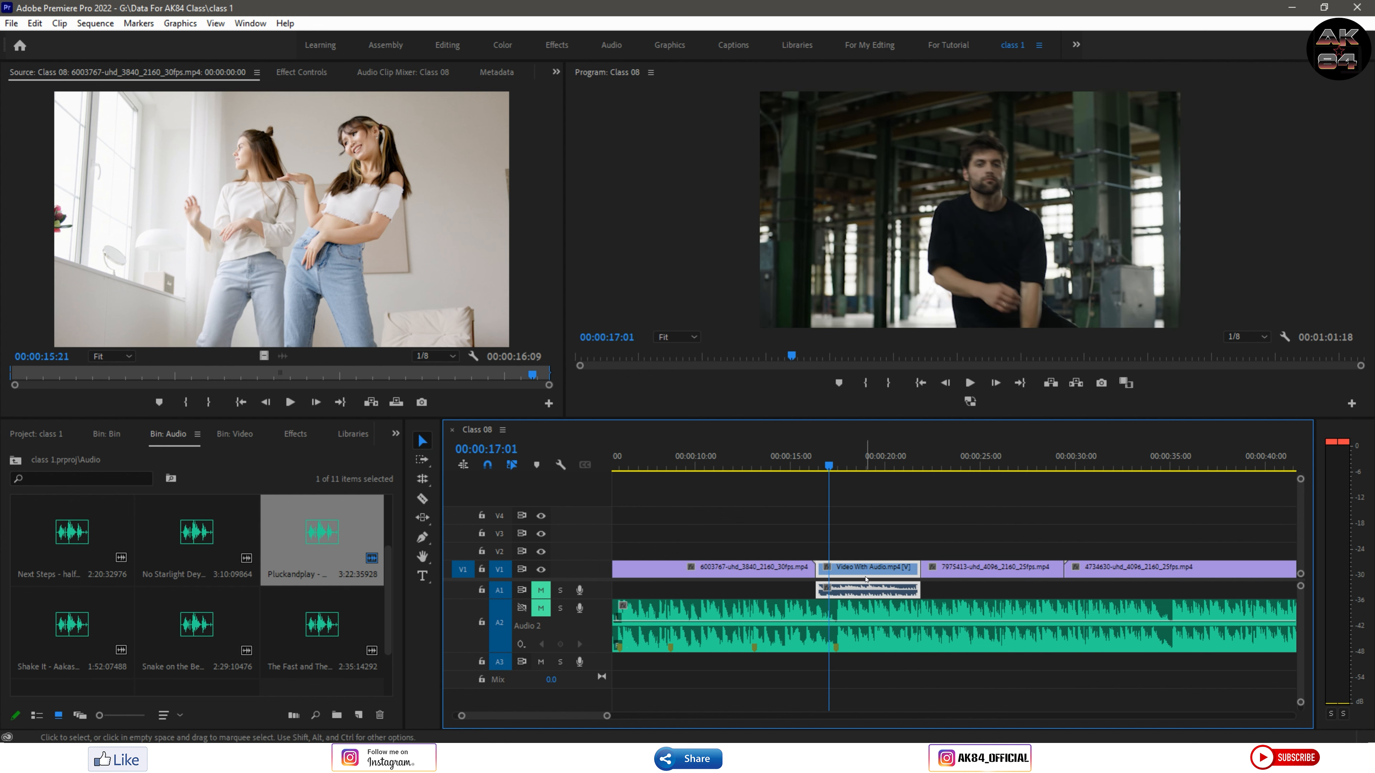
Move the 7975413 and 4734630 clips on V1 later to start at about 00:00:44, and unmute A1
{"action": "key", "text": "minus"}
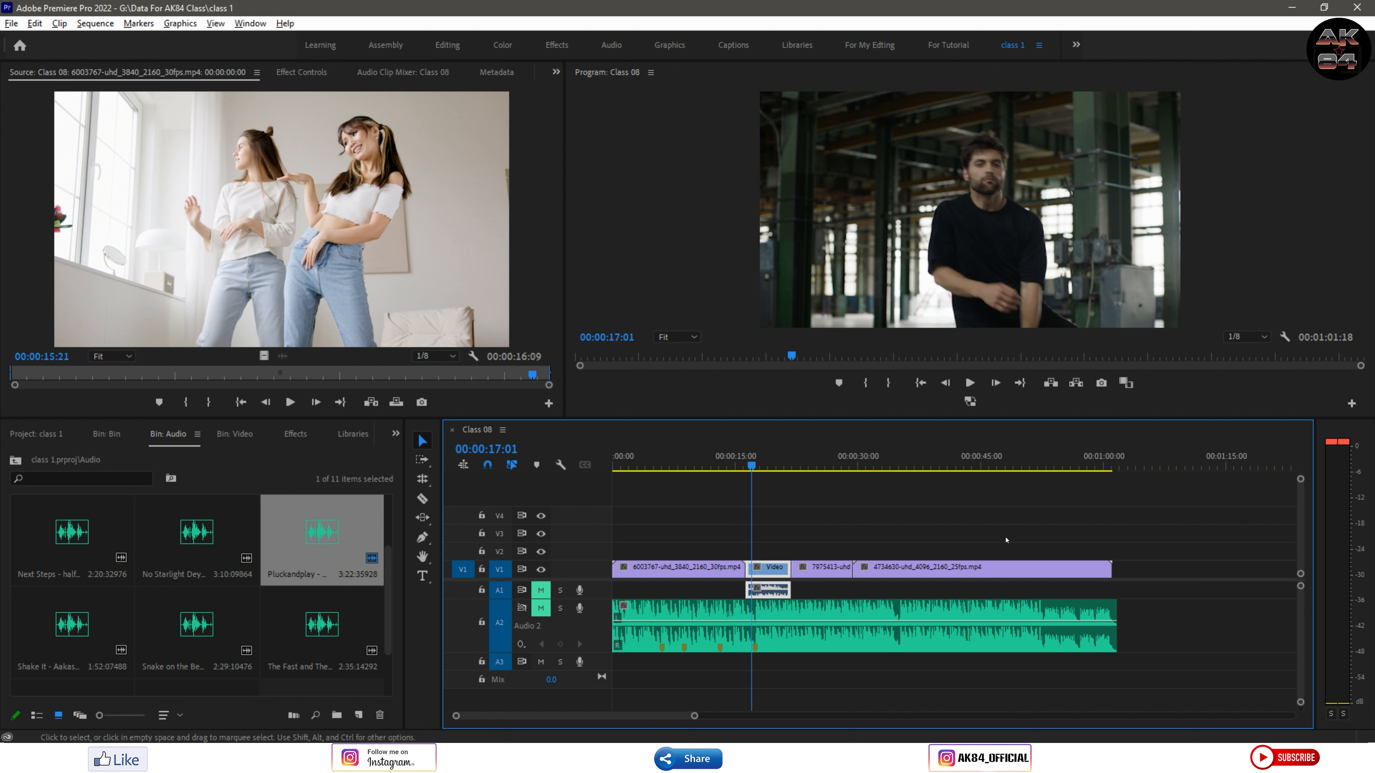
{"action": "left_click_drag", "start_coordinate": [1141, 513], "coordinate": [838, 582]}
{"action": "left_click_drag", "start_coordinate": [835, 574], "coordinate": [1020, 575]}
{"action": "left_click", "coordinate": [541, 589]}
Try slowing the Video With Audio clip to 40% speed with Optical Flow, play it until 00:00:21:10, and undo the speed change
{"action": "left_click", "coordinate": [771, 571]}
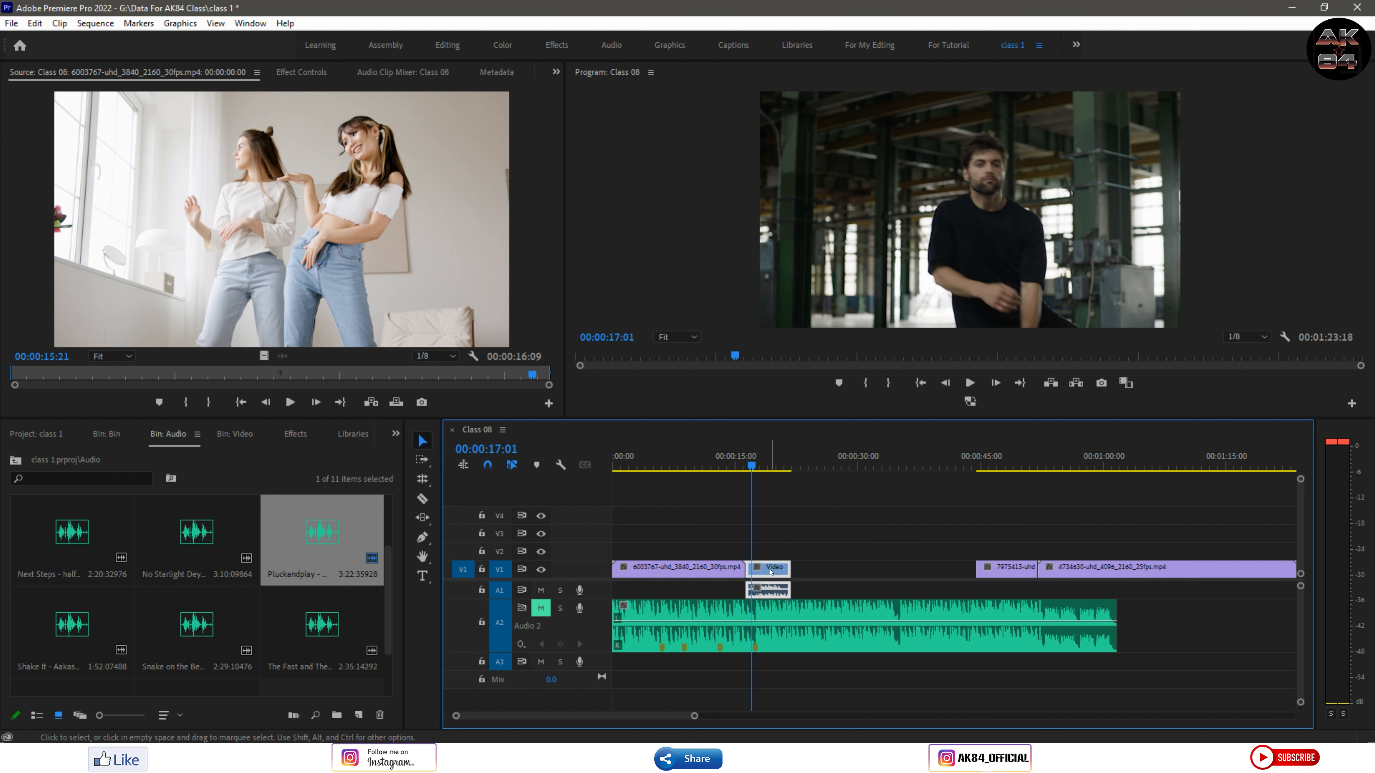
{"action": "key", "text": "ctrl+r"}
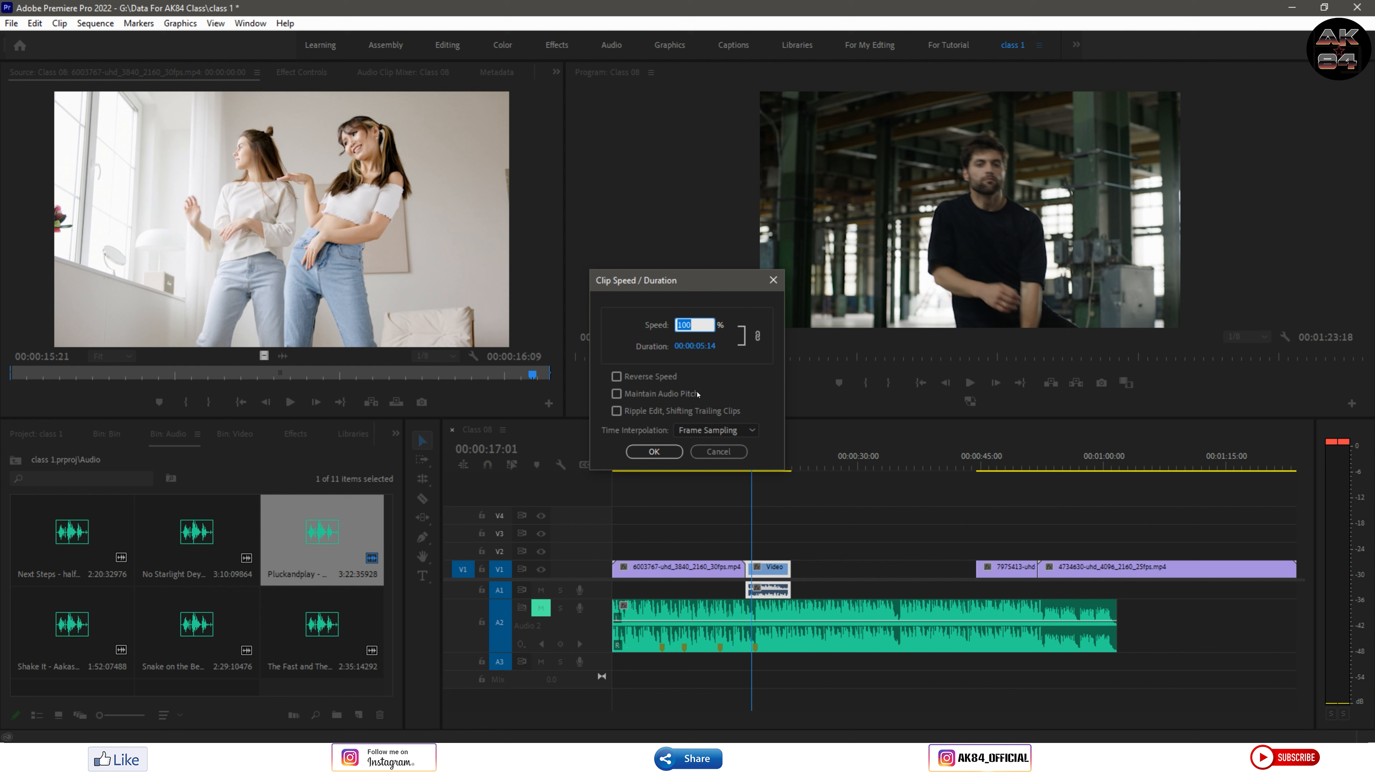
{"action": "left_click", "coordinate": [635, 332]}
{"action": "type", "text": "50"}
{"action": "left_click", "coordinate": [715, 430]}
{"action": "left_click", "coordinate": [714, 482]}
{"action": "left_click", "coordinate": [680, 325]}
{"action": "type", "text": "40"}
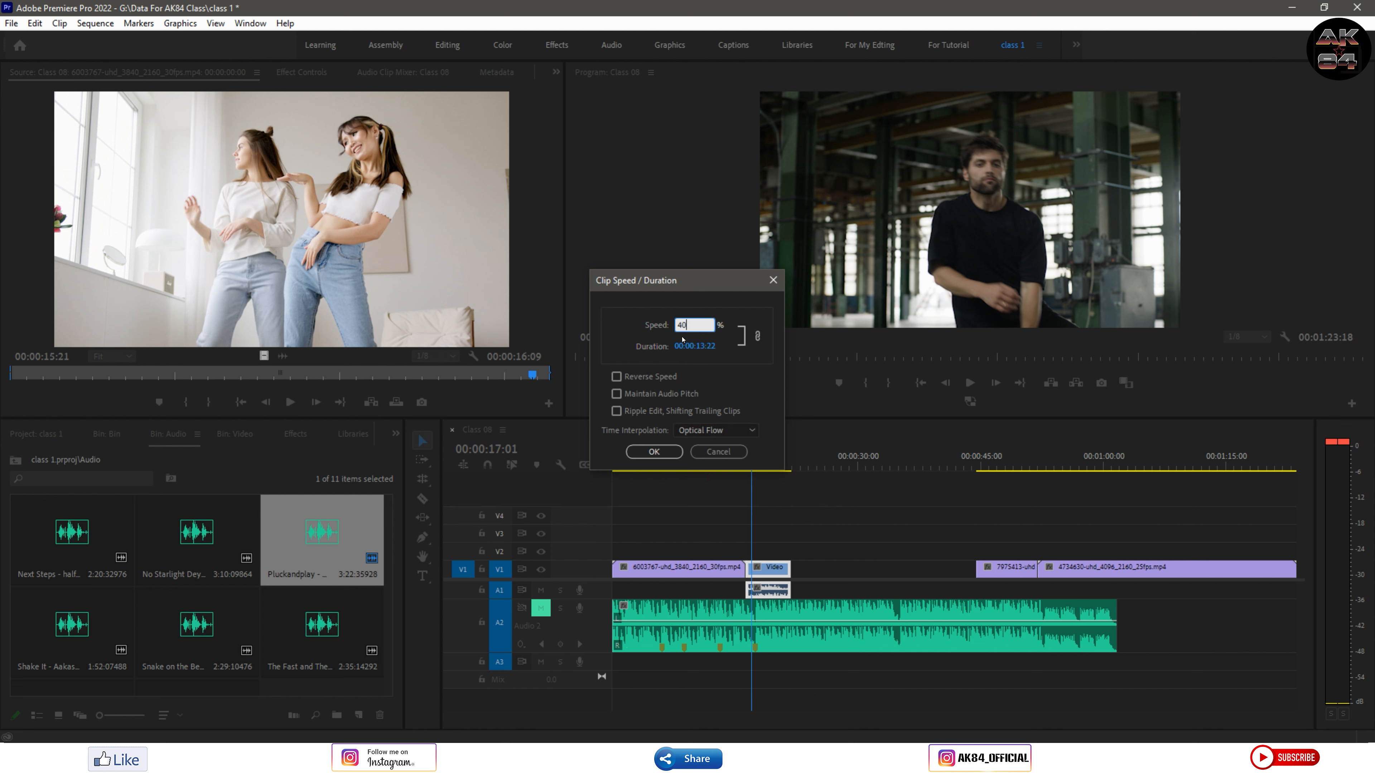
{"action": "left_click", "coordinate": [653, 452]}
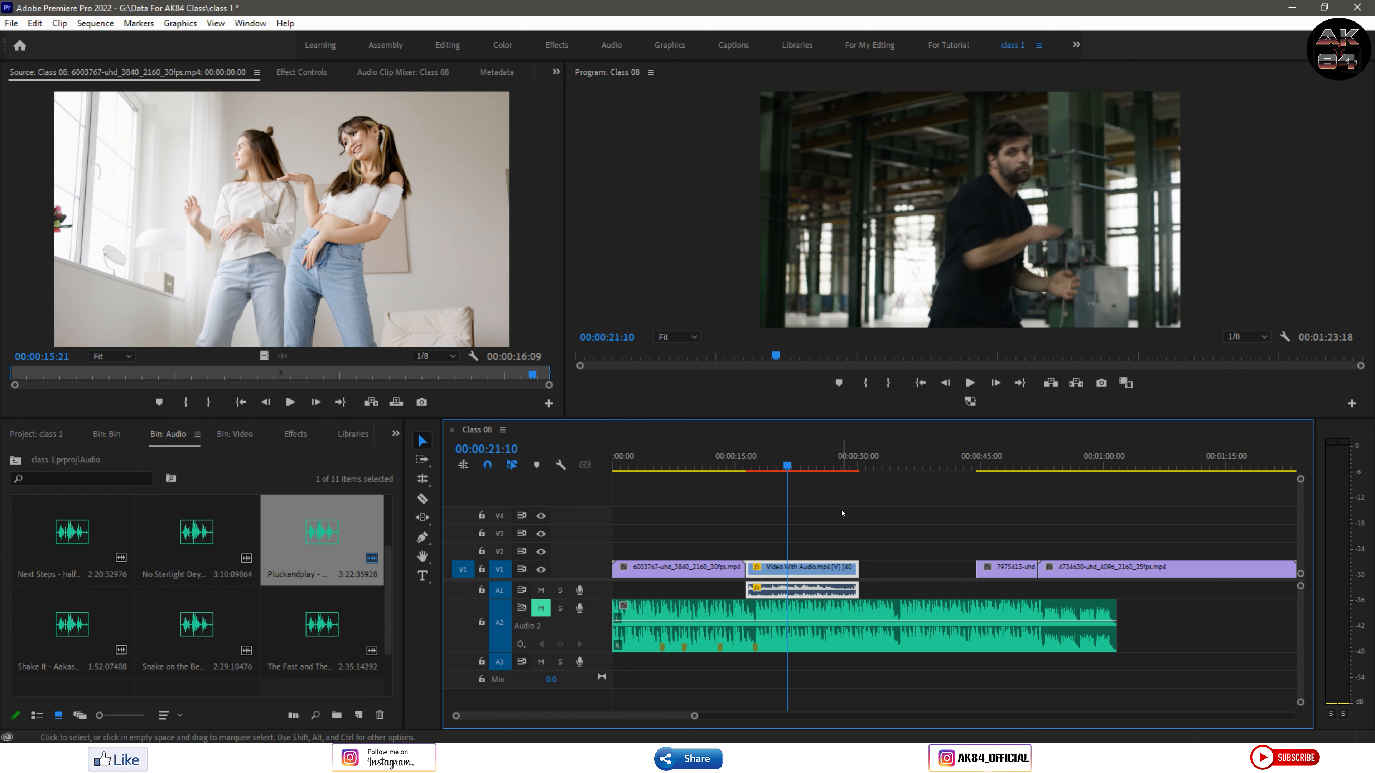
{"action": "key", "text": "space"}
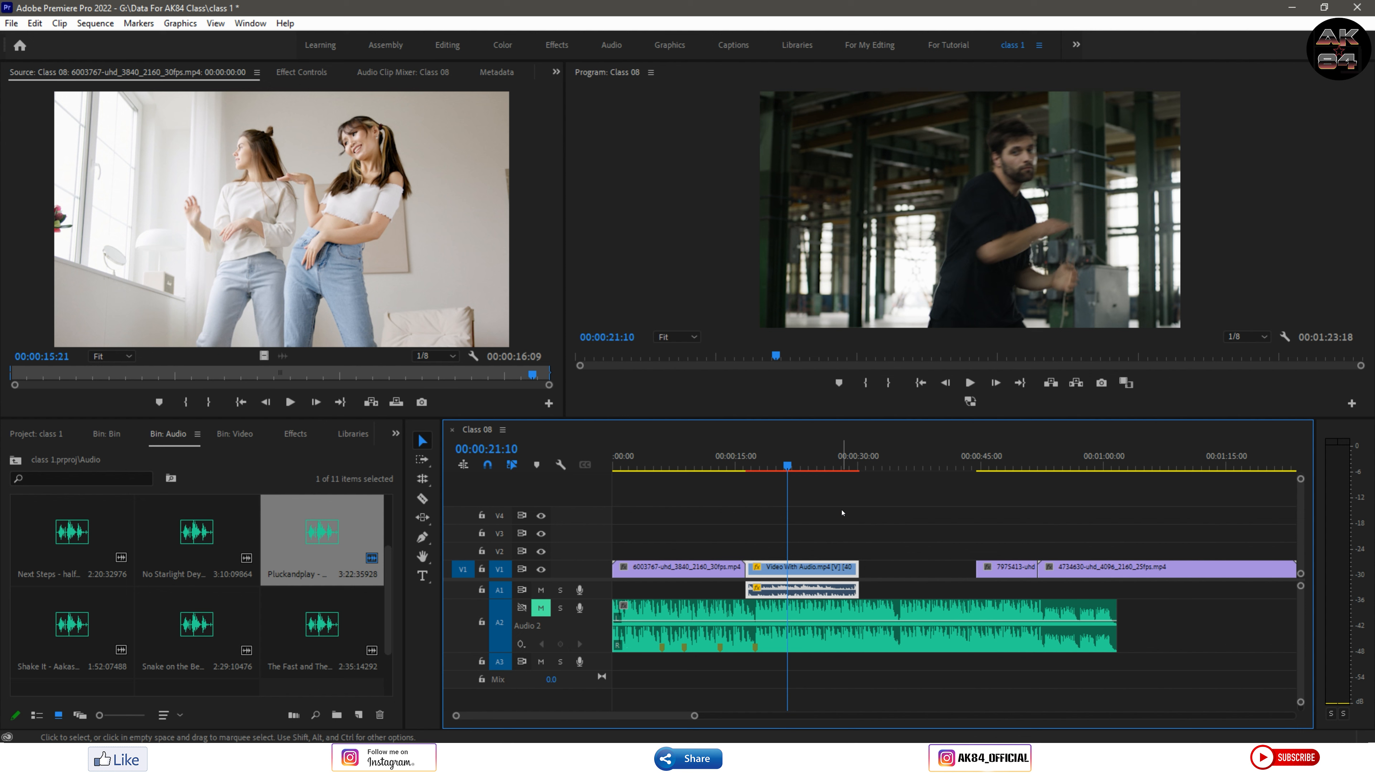
{"action": "key", "text": "ctrl+z"}
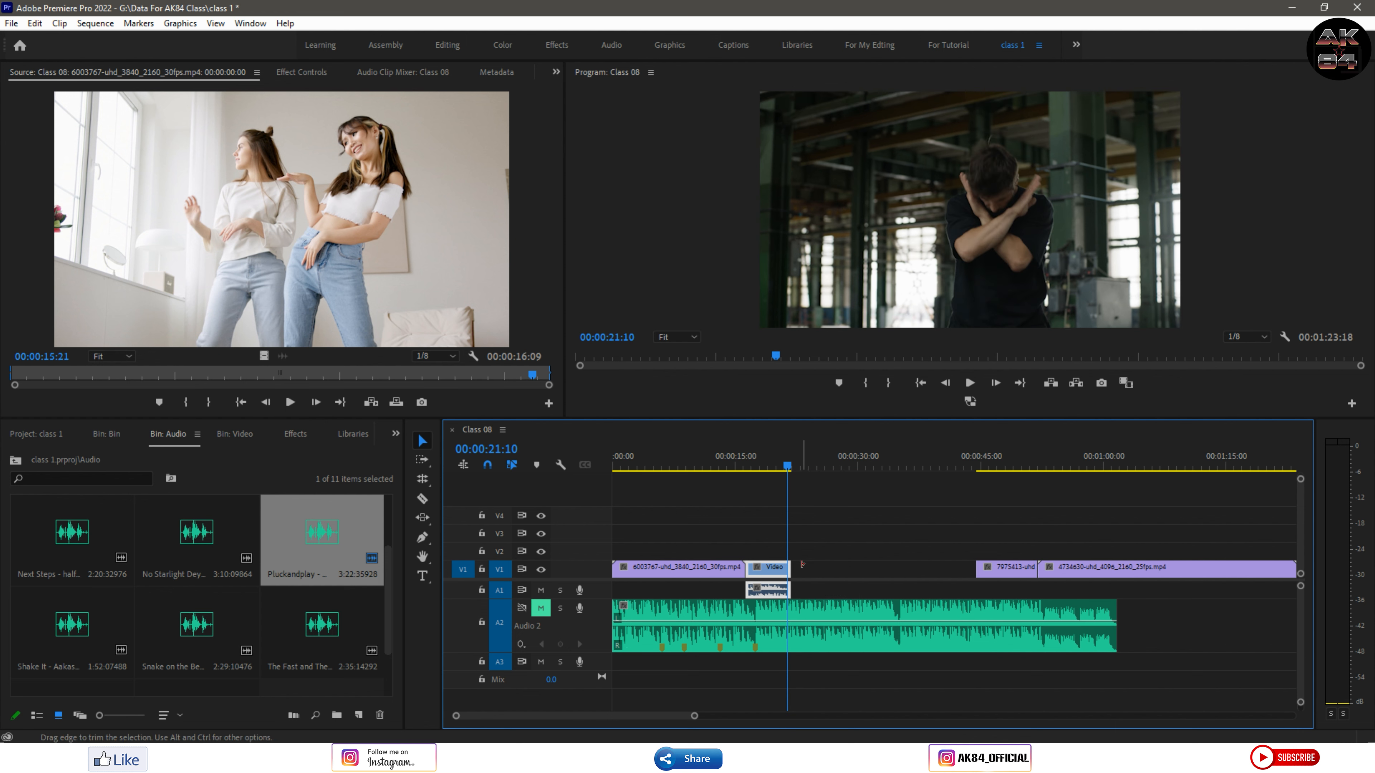
Unlink the video and audio of the Video With Audio clip
{"action": "key", "text": "ctrl"}
{"action": "key", "text": "ctrl"}
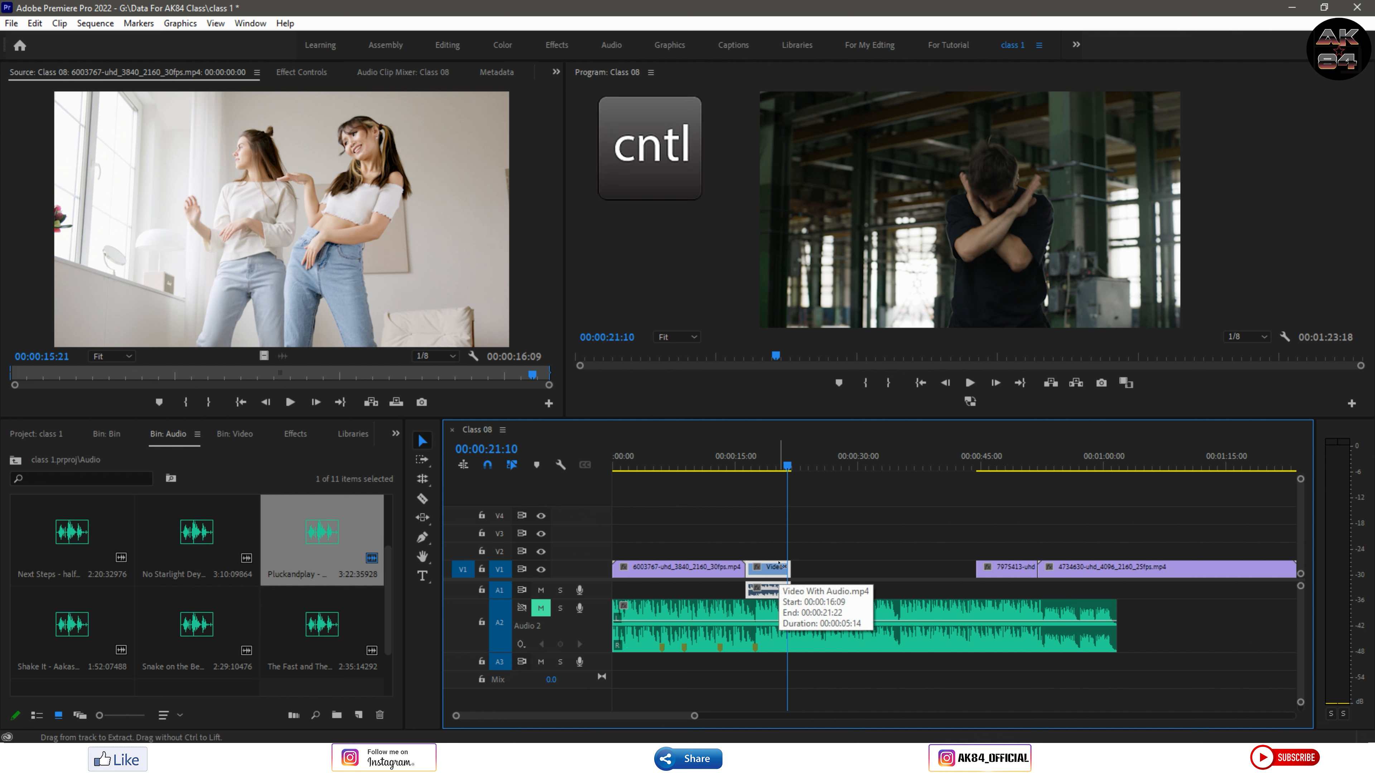
{"action": "key", "text": "ctrl+l"}
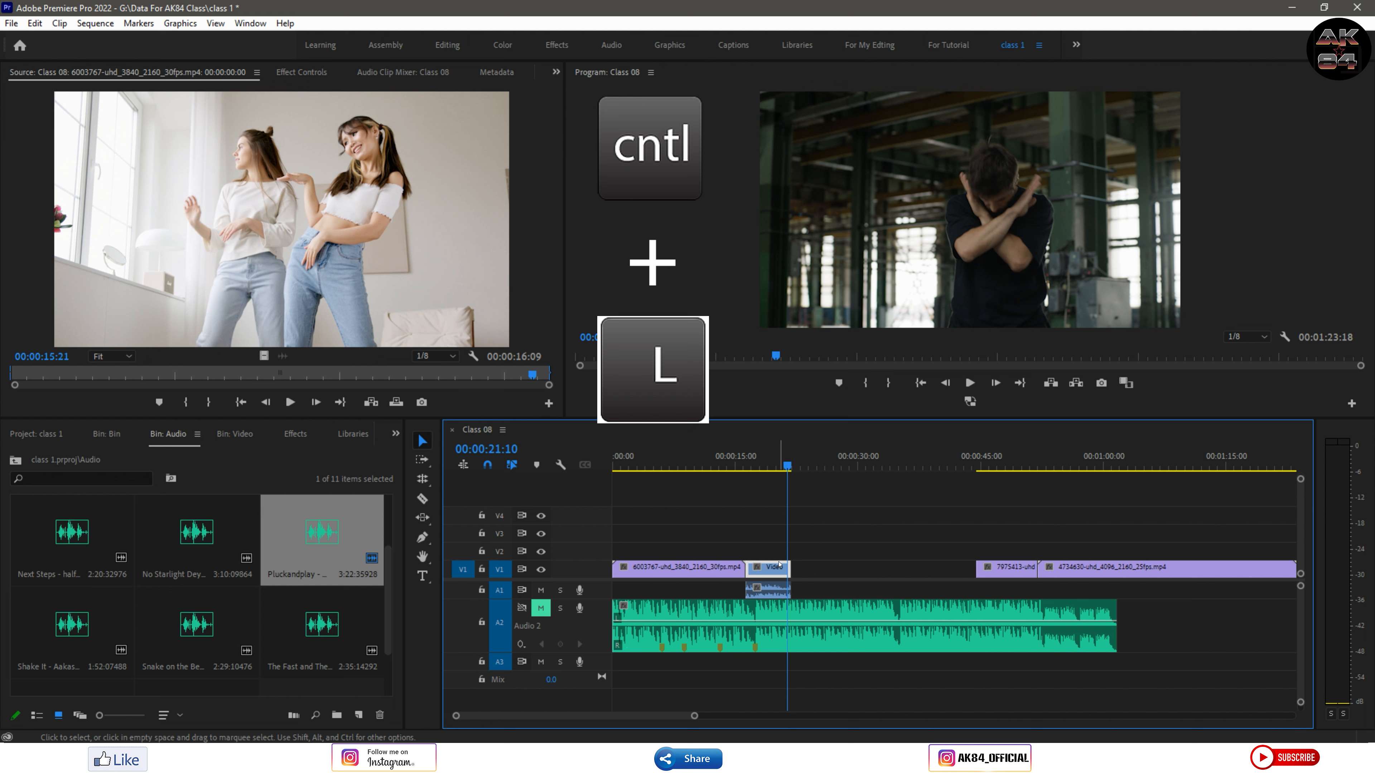
Slow only the video part of the Video With Audio clip to 50% speed with Optical Flow interpolation
{"action": "scroll", "coordinate": [761, 543], "scroll_direction": "up", "scroll_amount": 4}
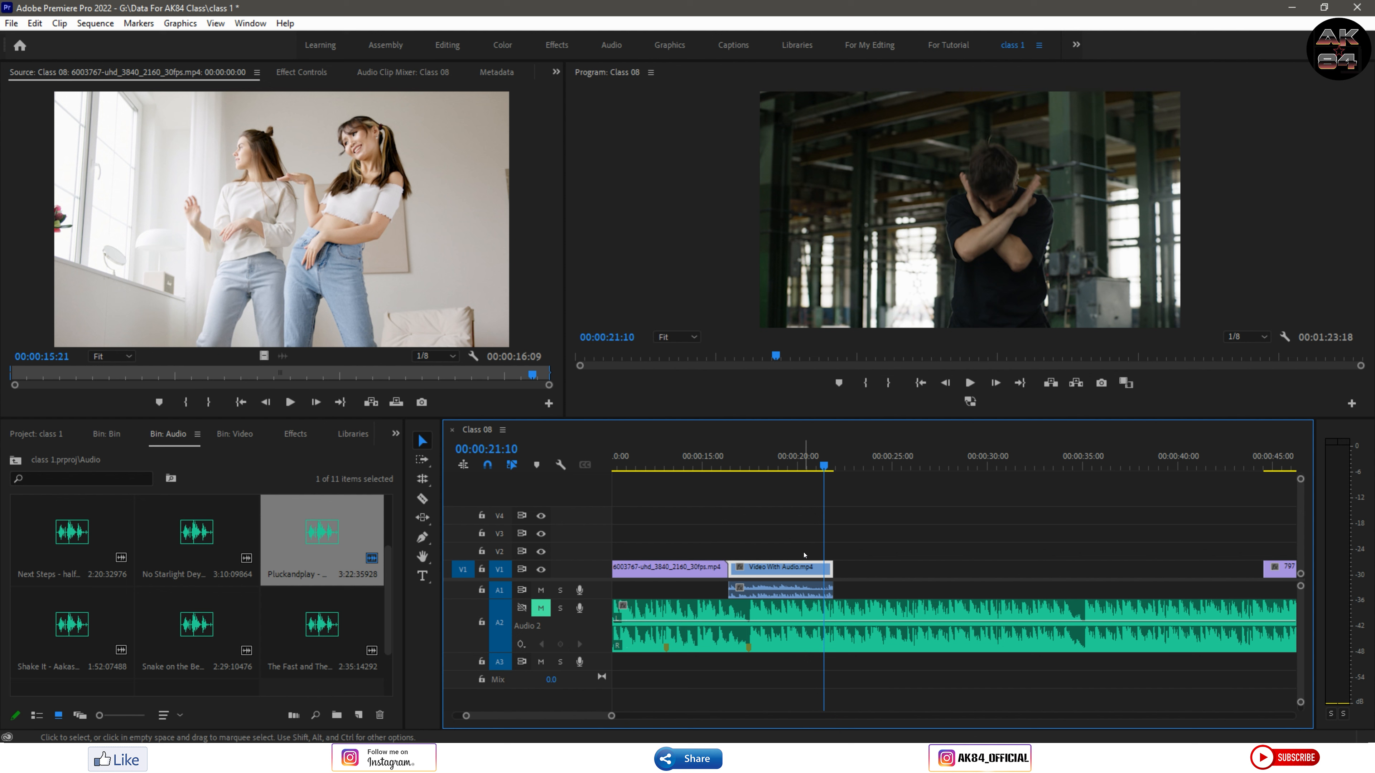
{"action": "left_click", "coordinate": [789, 574]}
{"action": "key", "text": "ctrl+r"}
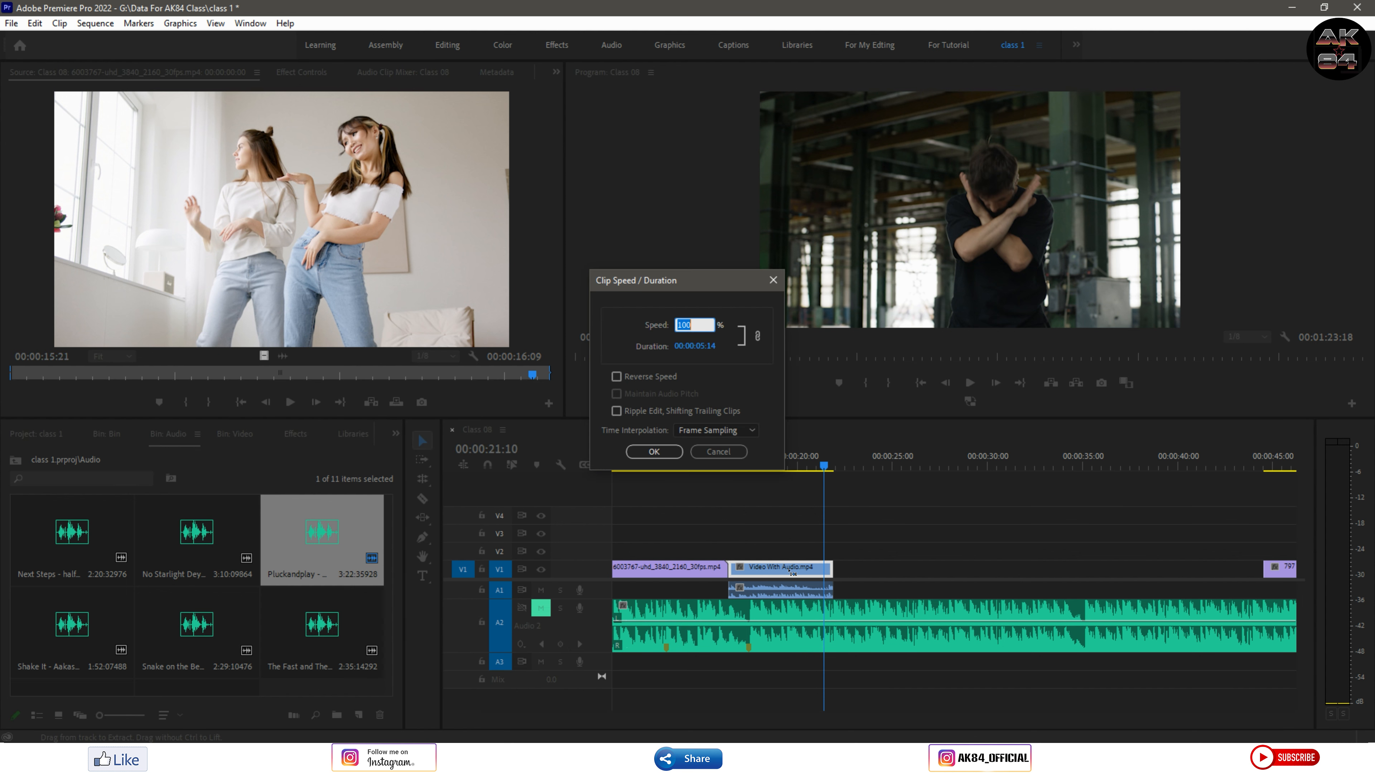
{"action": "type", "text": "50"}
{"action": "left_click", "coordinate": [714, 430]}
{"action": "left_click", "coordinate": [704, 477]}
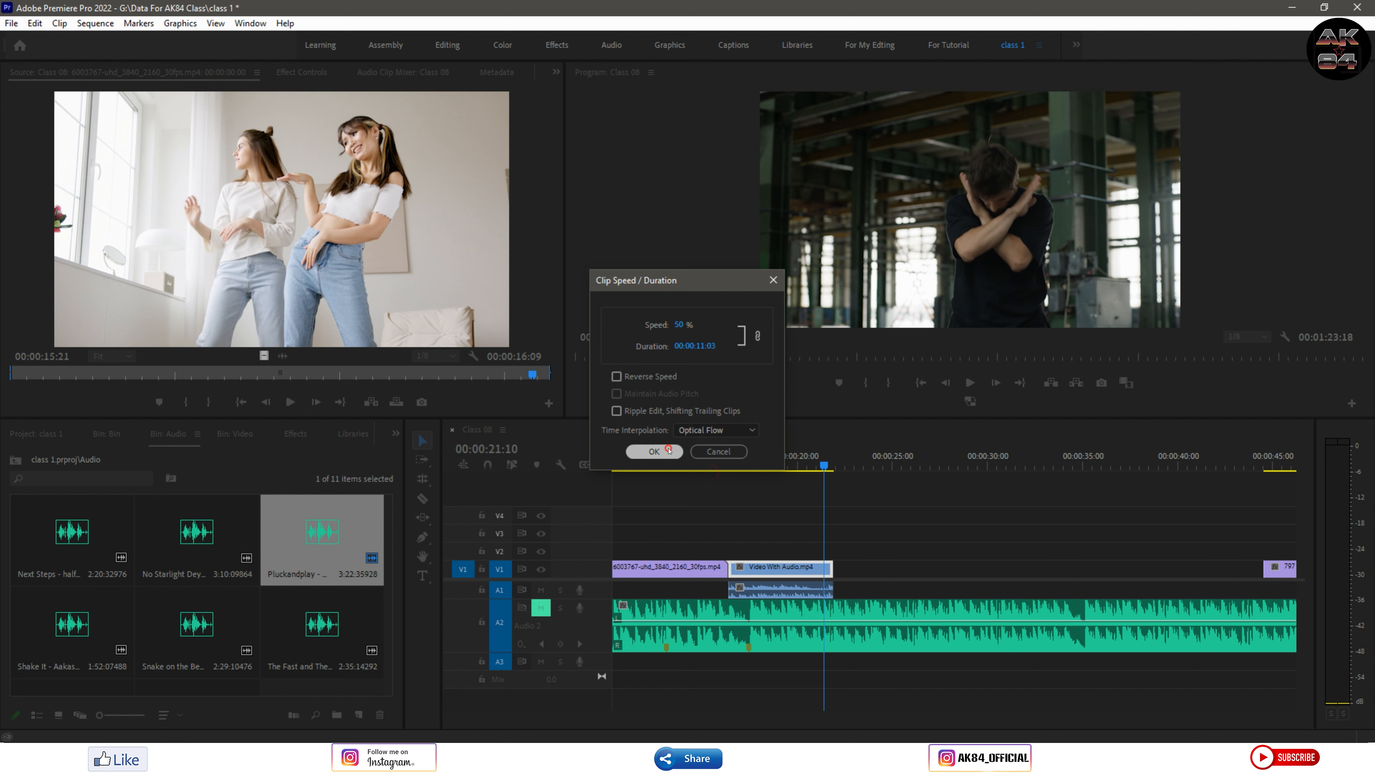
{"action": "left_click", "coordinate": [653, 452]}
Trim the slowed video's end to match its audio, play it from its start until 00:00:21:13, and undo back to the original clip arrangement
{"action": "left_click_drag", "start_coordinate": [938, 567], "coordinate": [833, 567]}
{"action": "left_click_drag", "start_coordinate": [793, 482], "coordinate": [729, 483]}
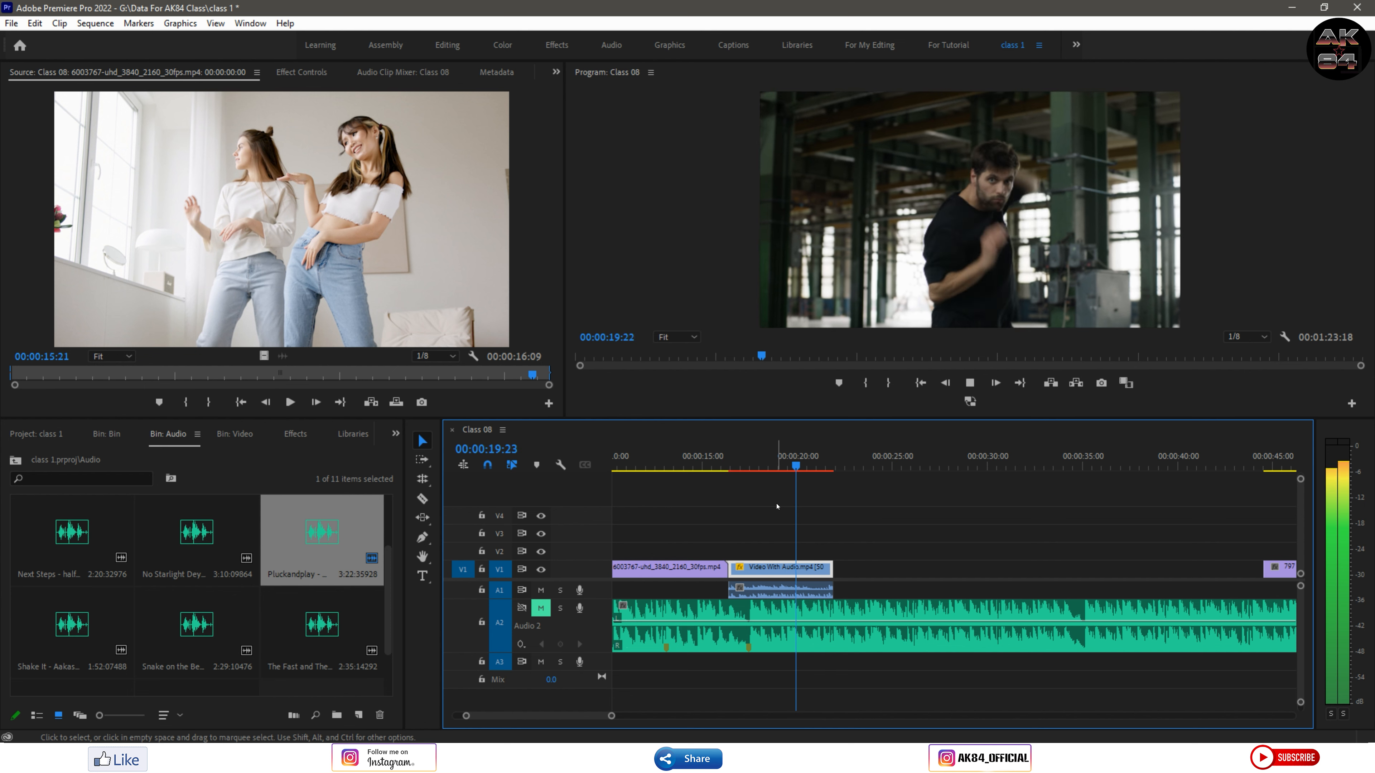
{"action": "key", "text": "space"}
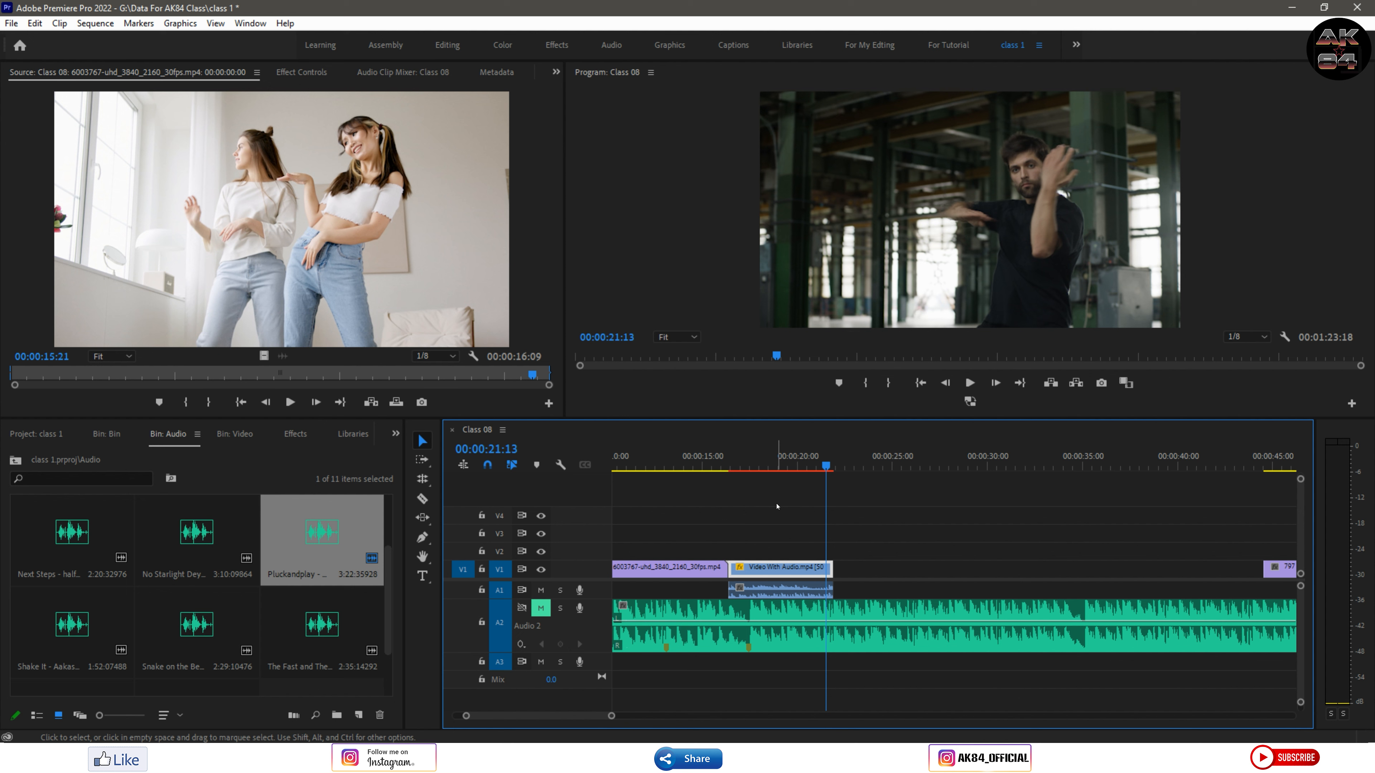
{"action": "key", "text": "ctrl+z"}
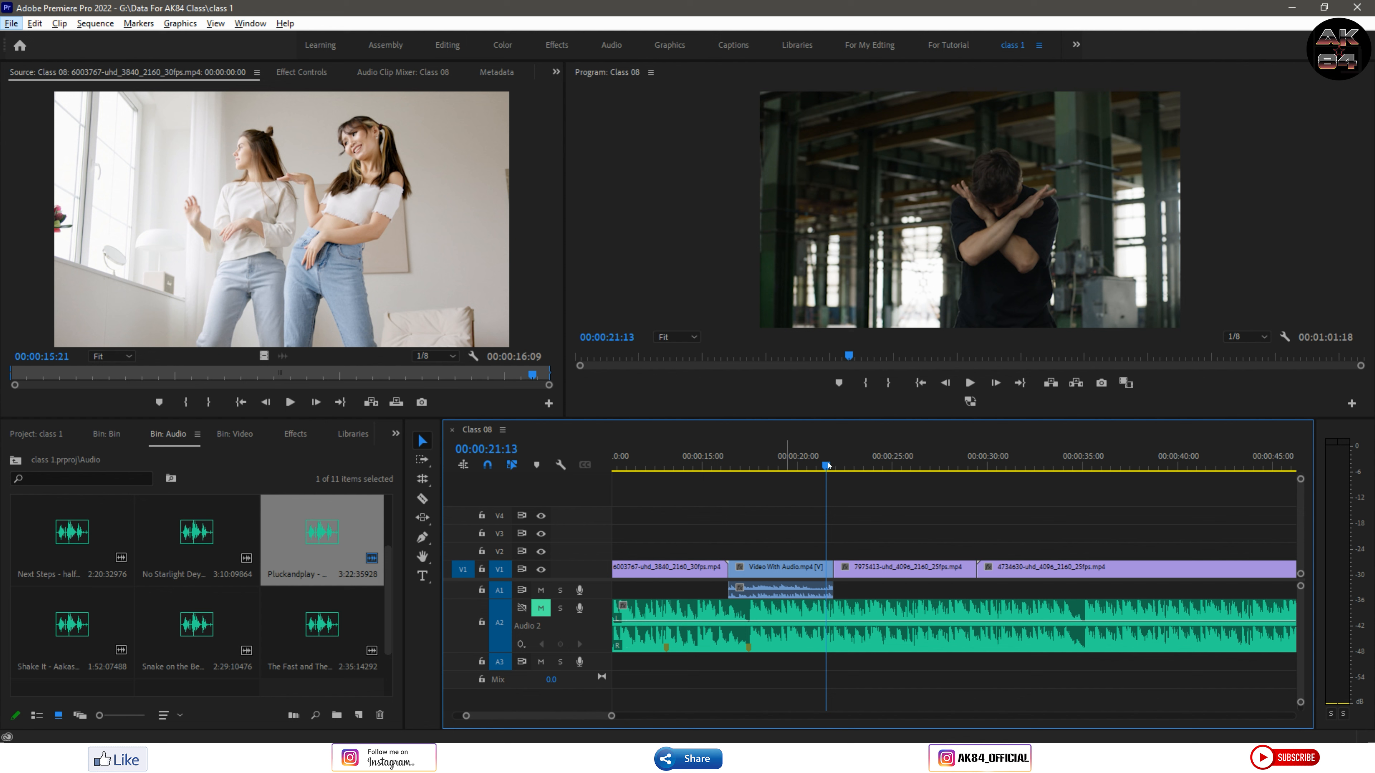
Split the 7975413 clip on V1 at 00:00:26:20
{"action": "left_click_drag", "start_coordinate": [828, 465], "coordinate": [928, 479]}
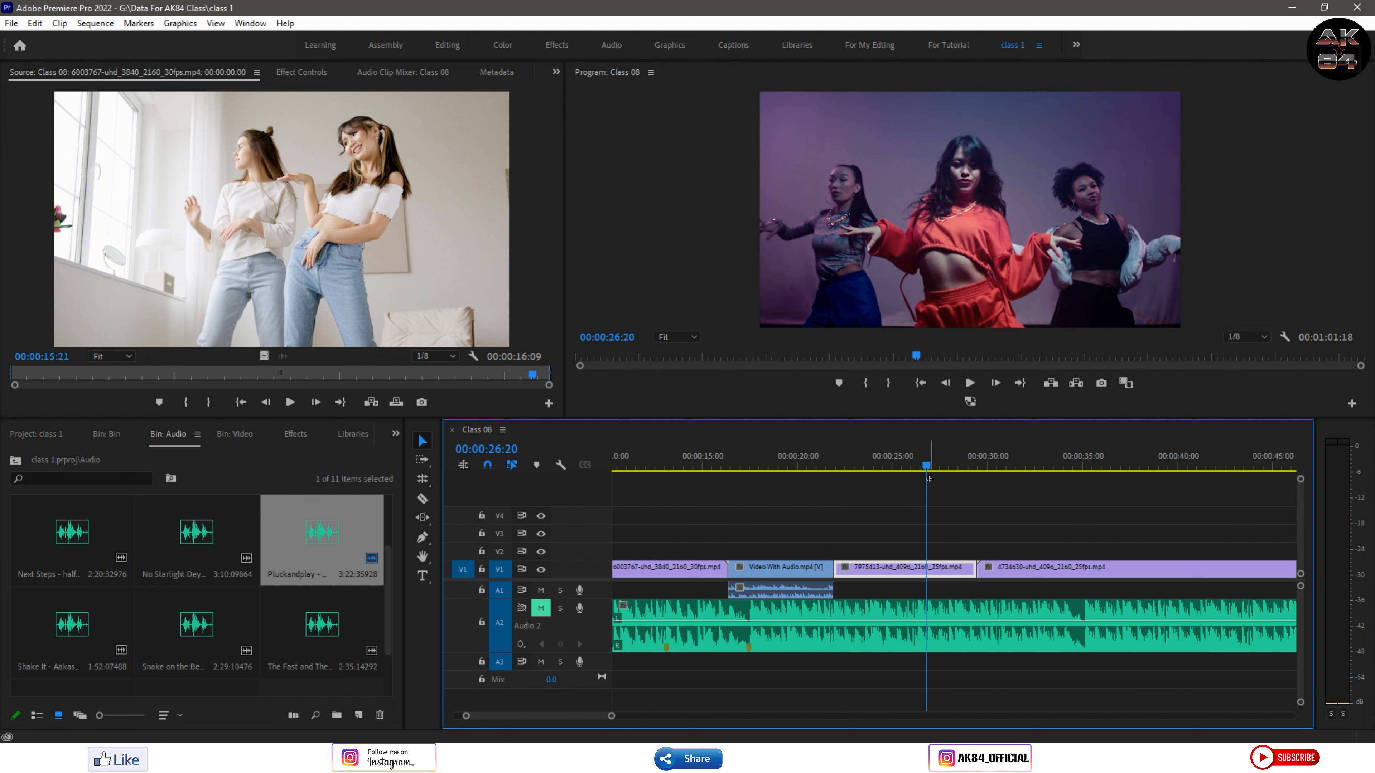
{"action": "key", "text": "ctrl+k"}
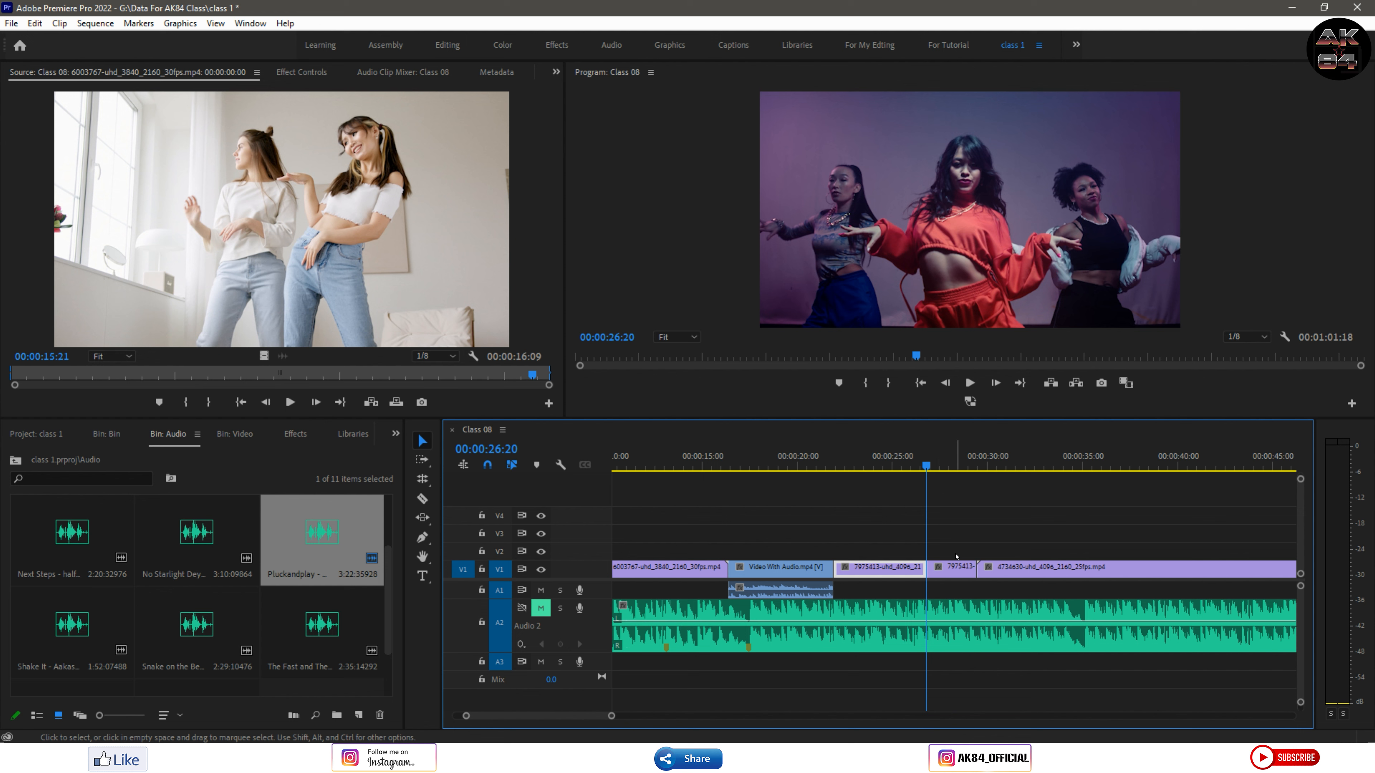
Try deleting the second part of the split 7975413 clip and ripple deleting the gap, and undo both deletions
{"action": "left_click", "coordinate": [950, 569]}
{"action": "key", "text": "Delete"}
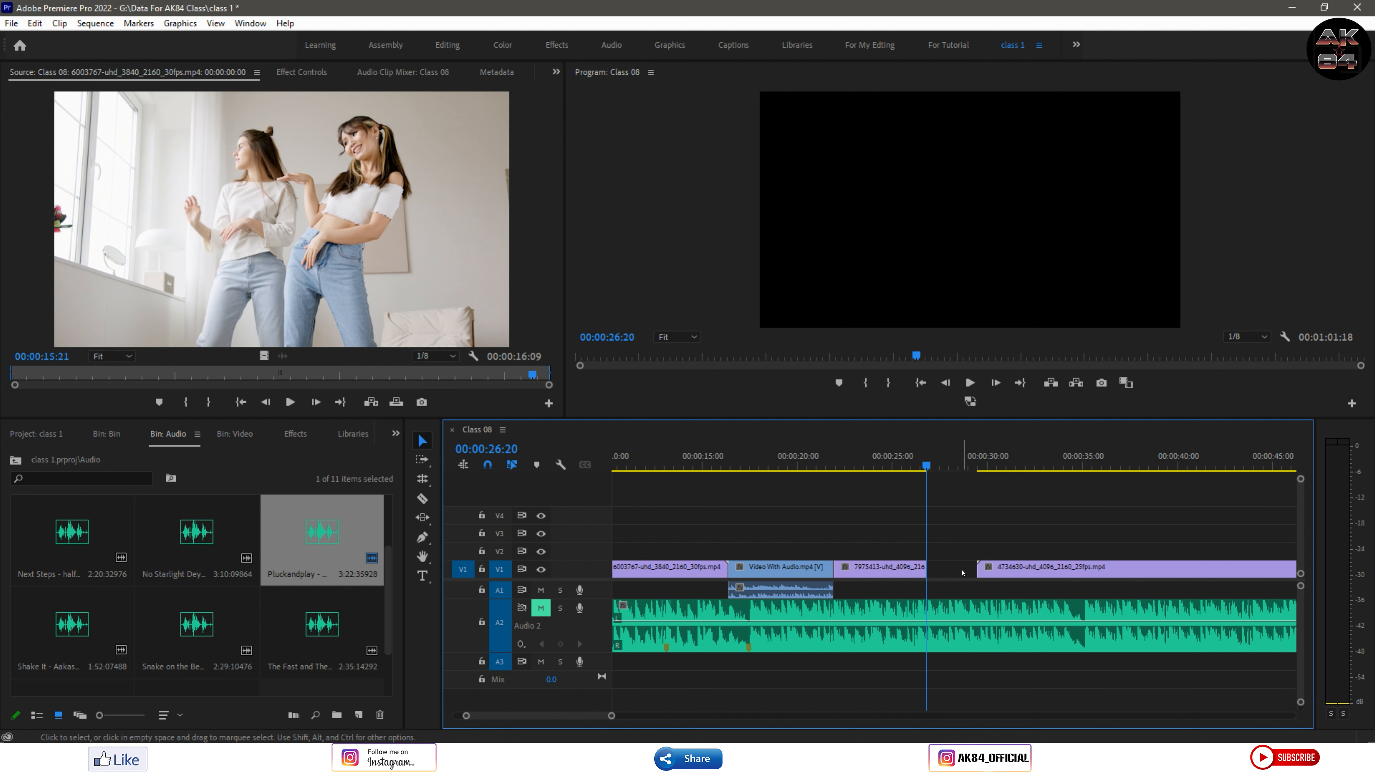
{"action": "left_click", "coordinate": [962, 571]}
{"action": "right_click", "coordinate": [961, 571]}
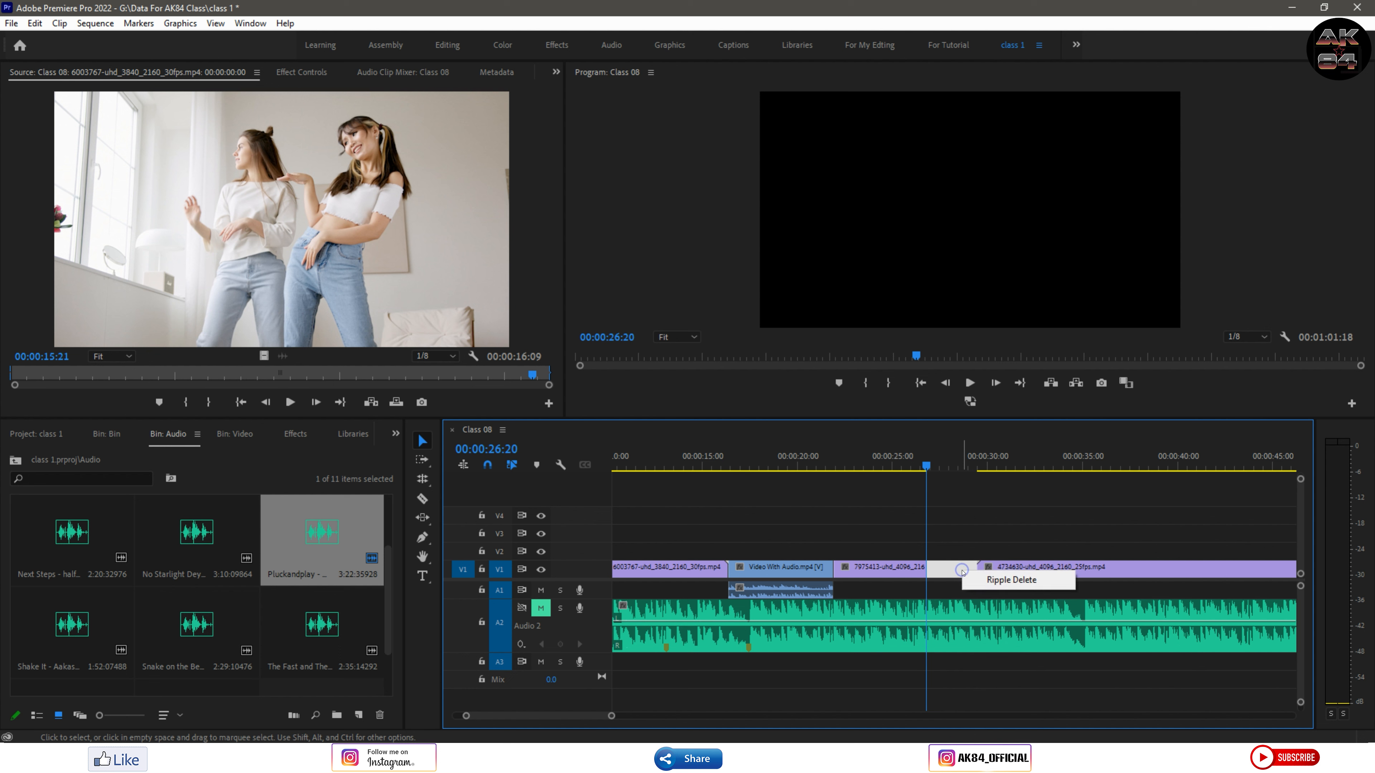
{"action": "left_click", "coordinate": [978, 577]}
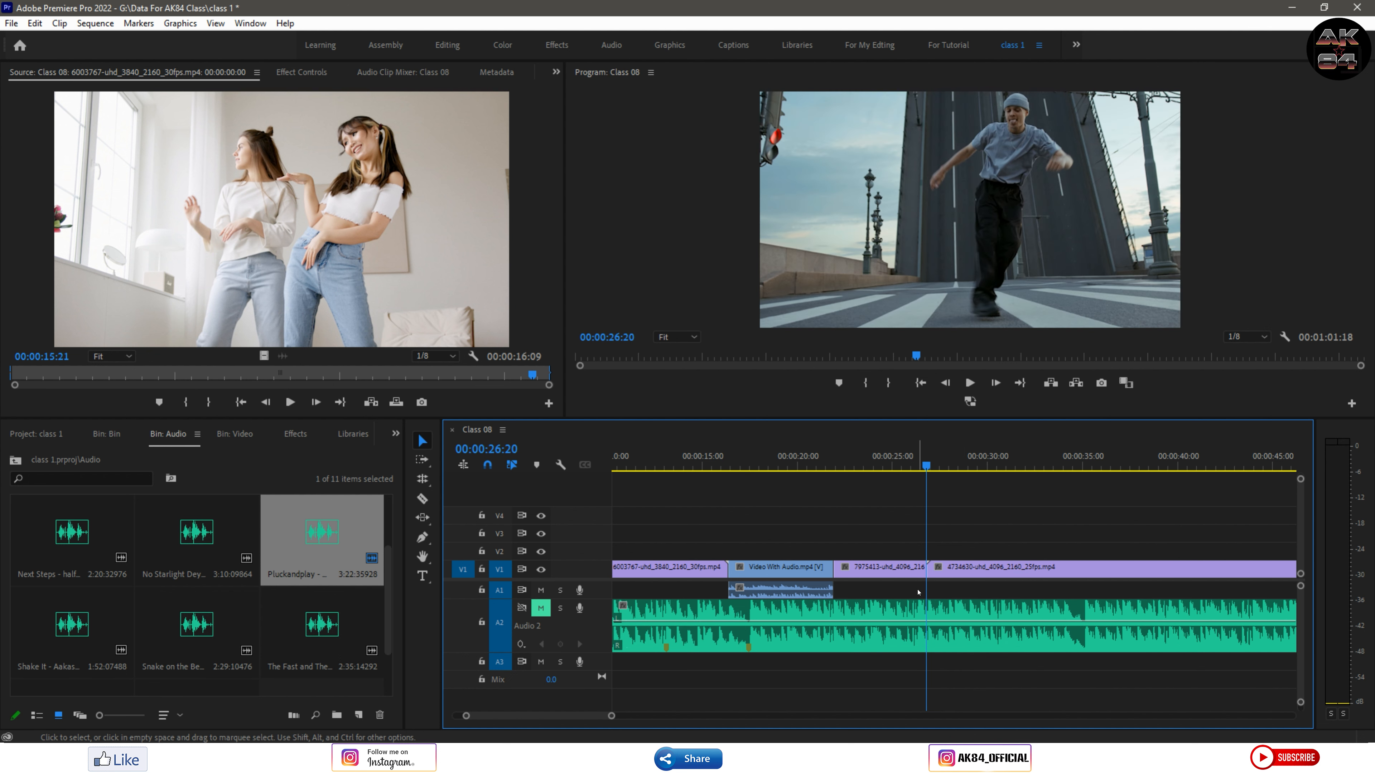
{"action": "key", "text": "ctrl+z"}
{"action": "key", "text": "ctrl+z"}
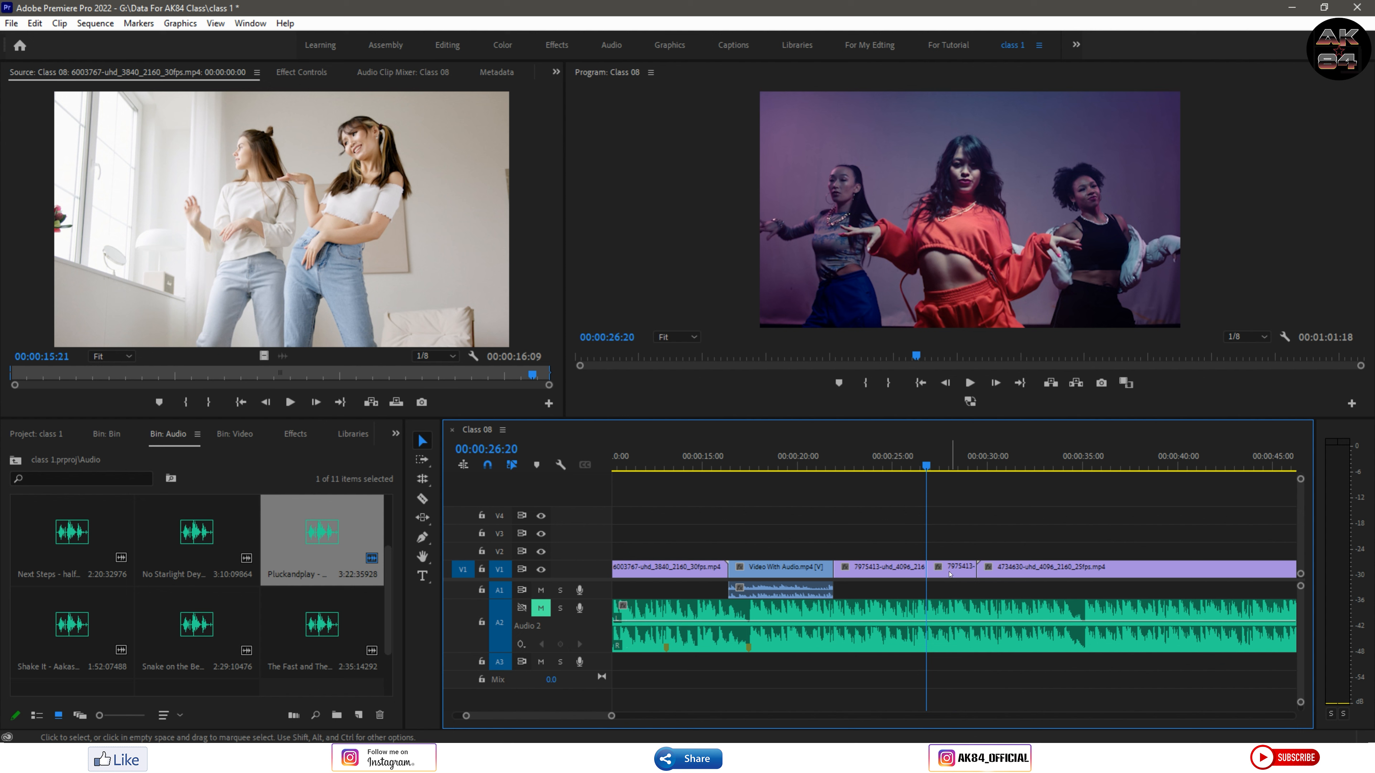
Move the playhead to 00:00:27:18, over the second part of the split 7975413 clip, and mute audio track A1
{"action": "left_click", "coordinate": [939, 466]}
{"action": "left_click_drag", "start_coordinate": [939, 466], "coordinate": [944, 466]}
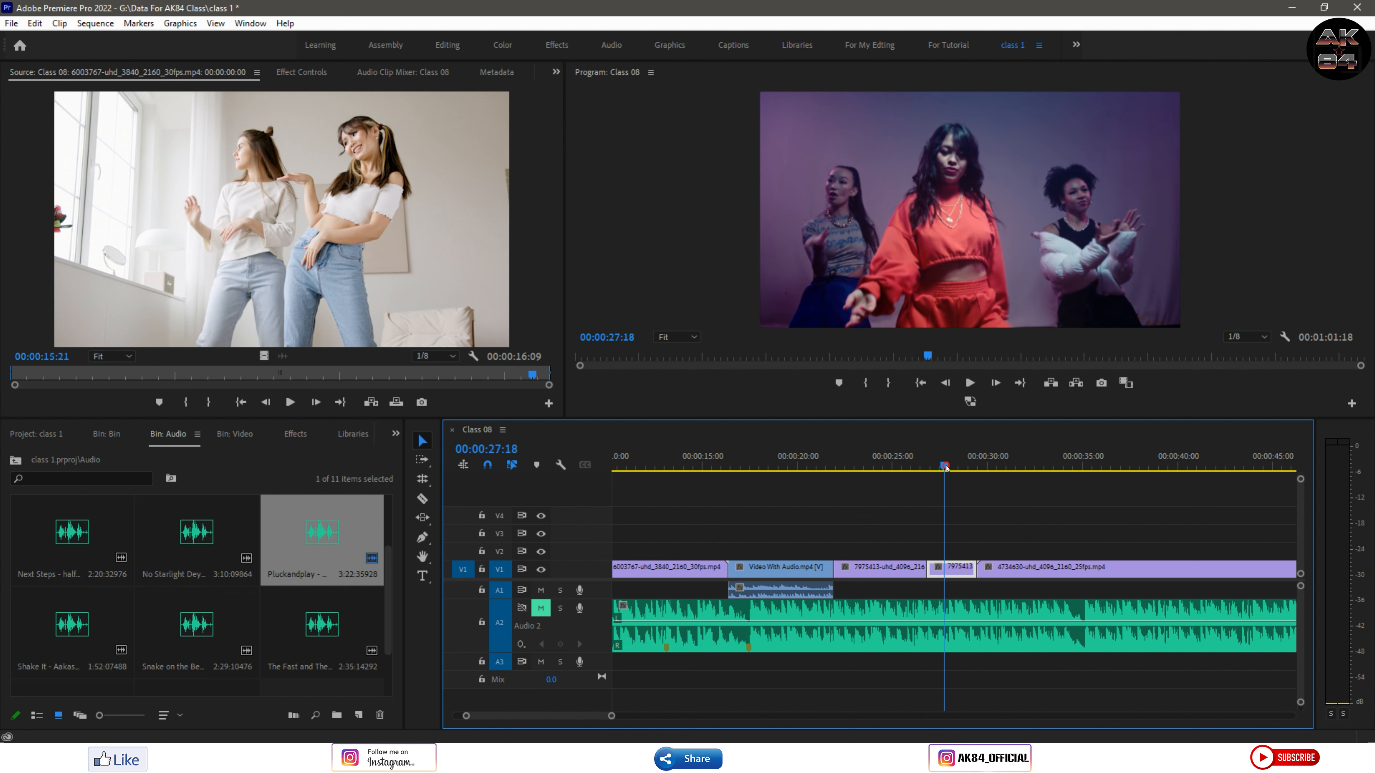
{"action": "left_click", "coordinate": [541, 590]}
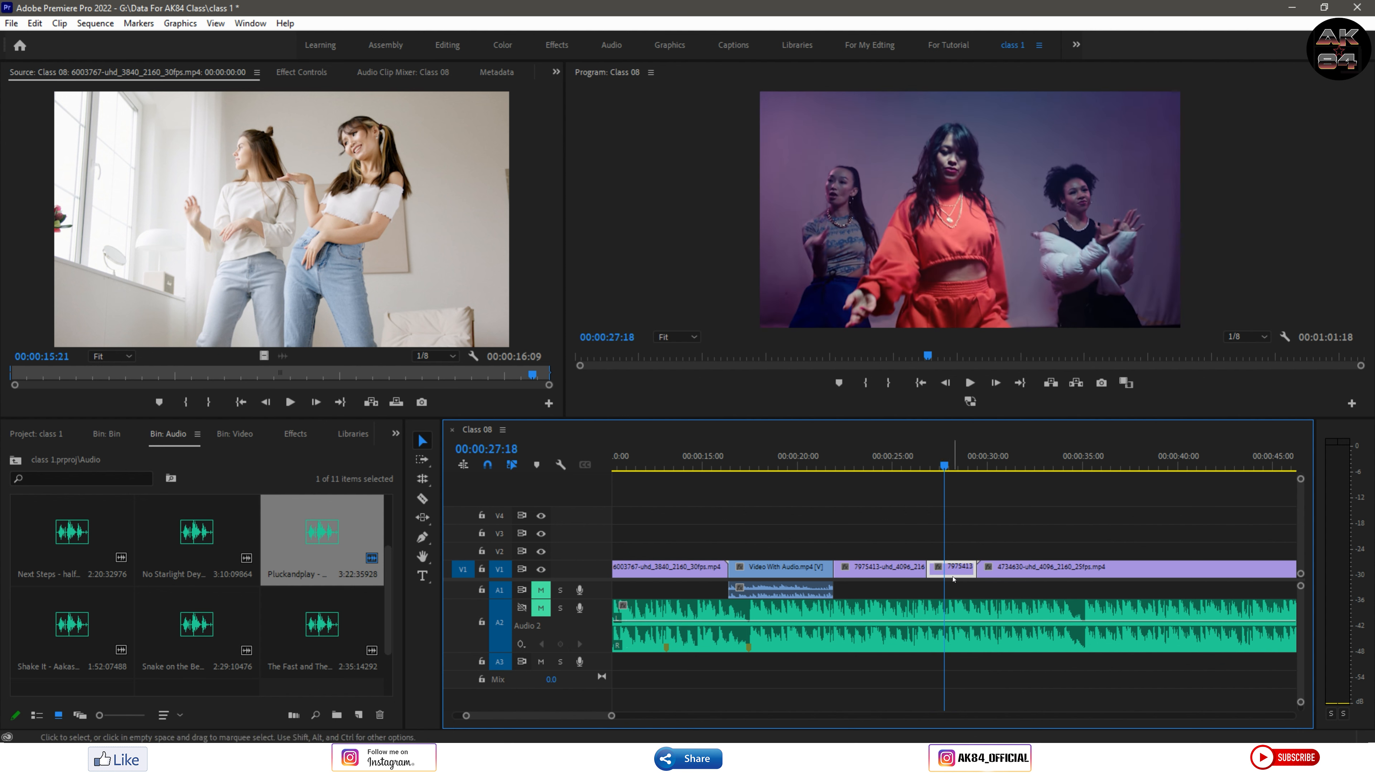
Try ripple deleting the second part of the 7975413 clip in one operation, and restore the clip to its full length
{"action": "key", "text": "shift"}
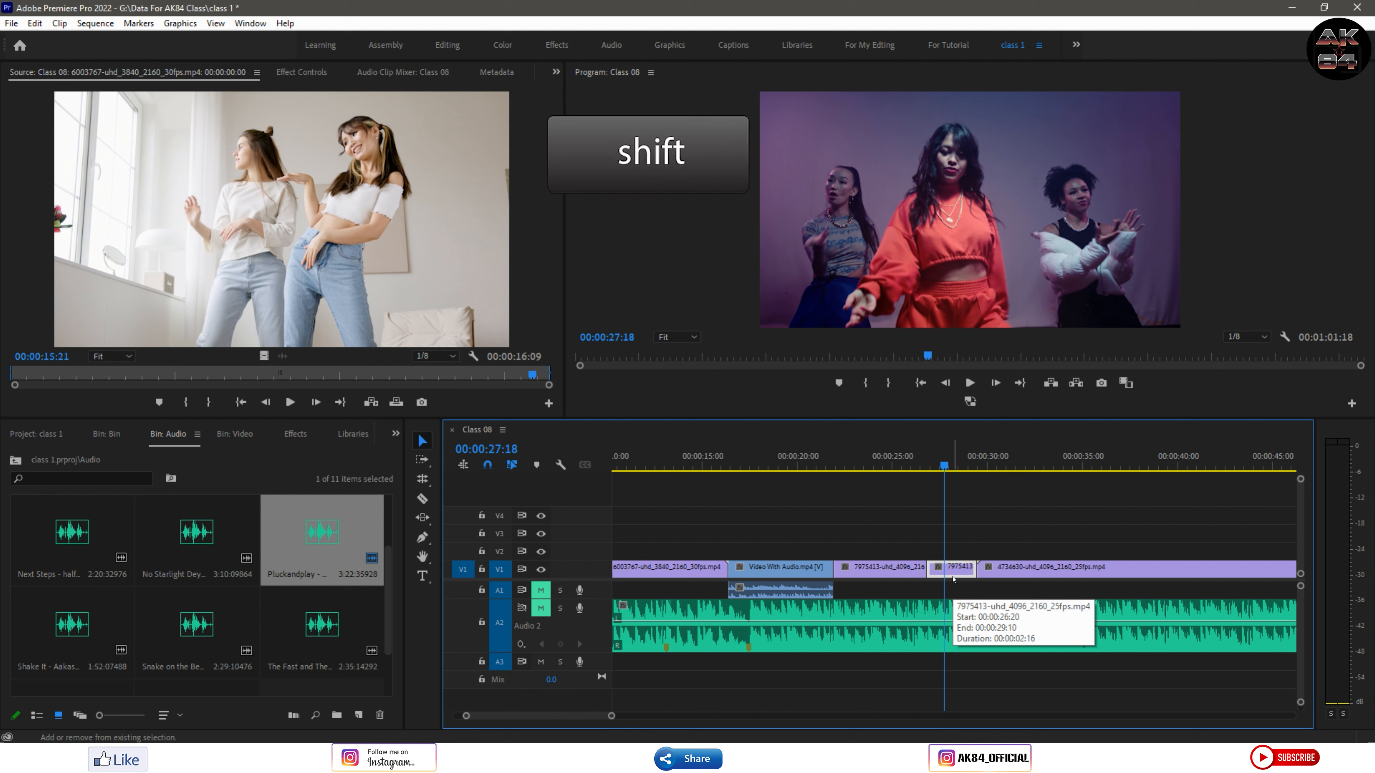
{"action": "key", "text": "shift+Delete"}
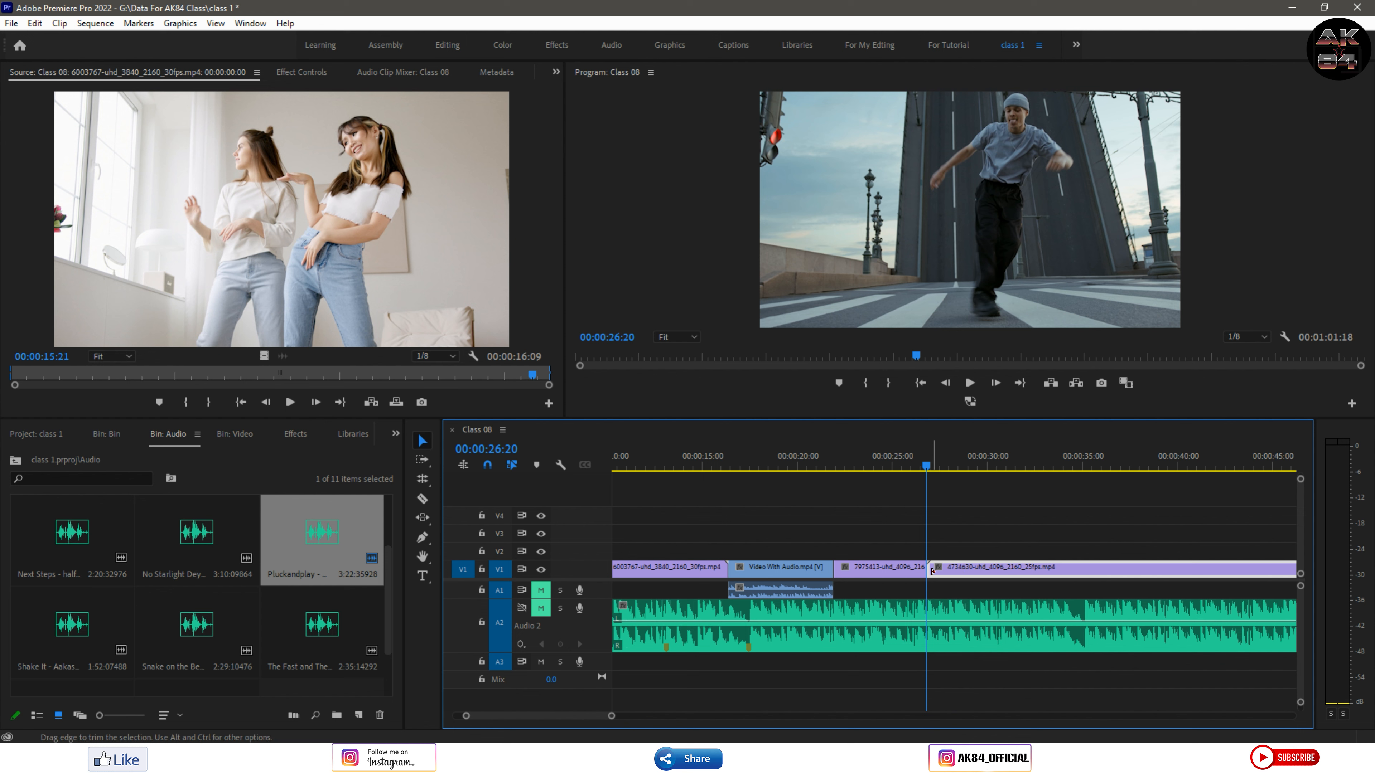
{"action": "left_click_drag", "start_coordinate": [932, 570], "coordinate": [976, 570]}
Ripple trim the end of the 7975413 clip to 00:00:27:07 and scrub over the new cut
{"action": "mouse_move", "coordinate": [929, 465]}
{"action": "left_mouse_down"}
{"action": "mouse_move", "coordinate": [908, 465]}
{"action": "mouse_move", "coordinate": [935, 466]}
{"action": "left_mouse_up"}
{"action": "key", "text": "w"}
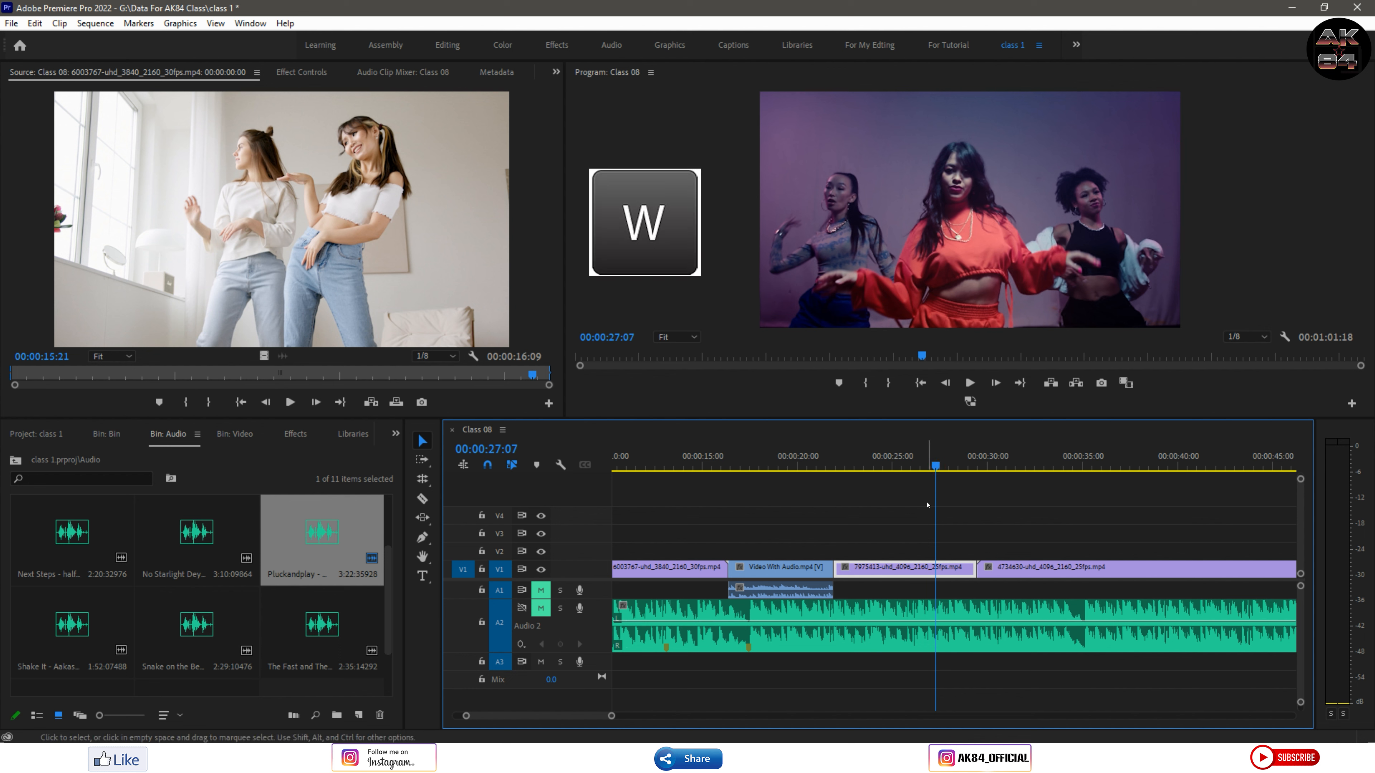
{"action": "key", "text": "w"}
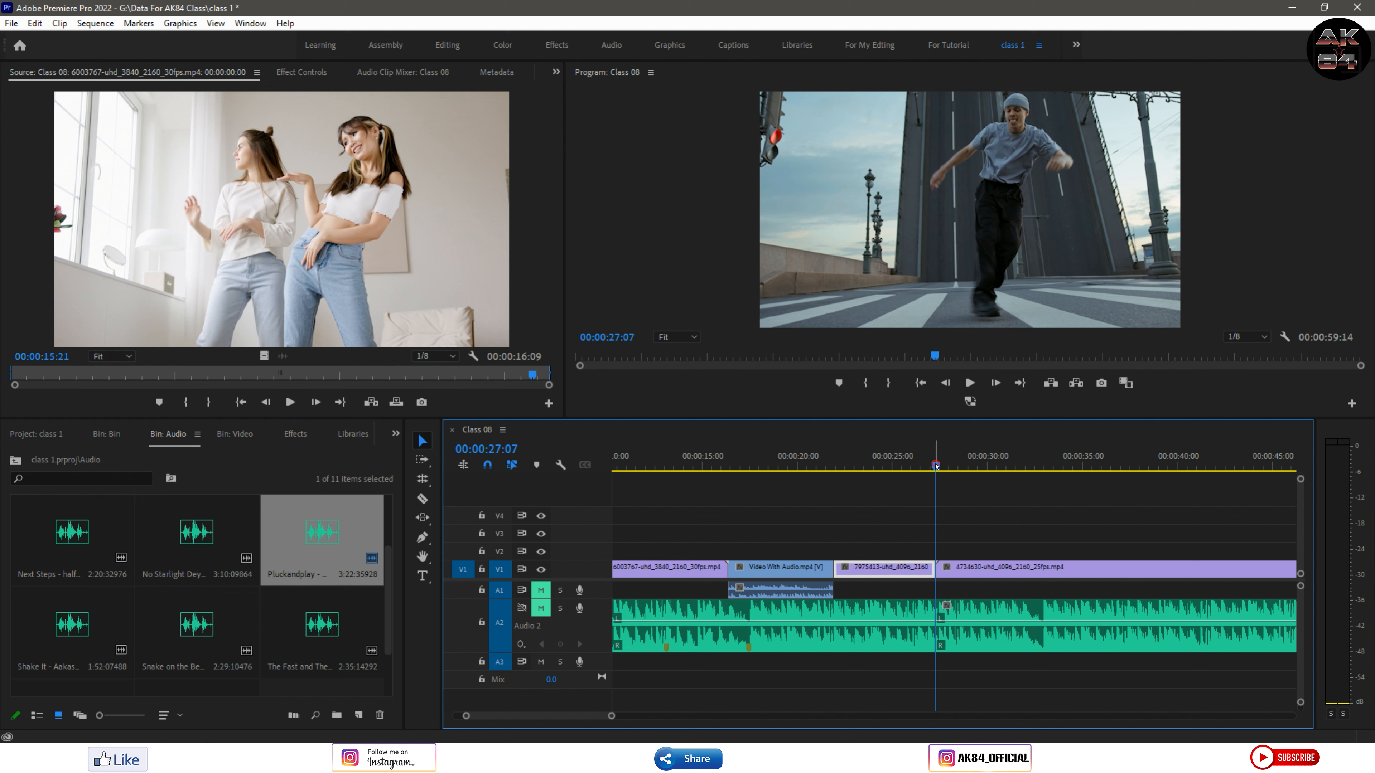
{"action": "mouse_move", "coordinate": [942, 466]}
{"action": "left_mouse_down"}
{"action": "mouse_move", "coordinate": [967, 468]}
{"action": "mouse_move", "coordinate": [936, 474]}
{"action": "left_mouse_up"}
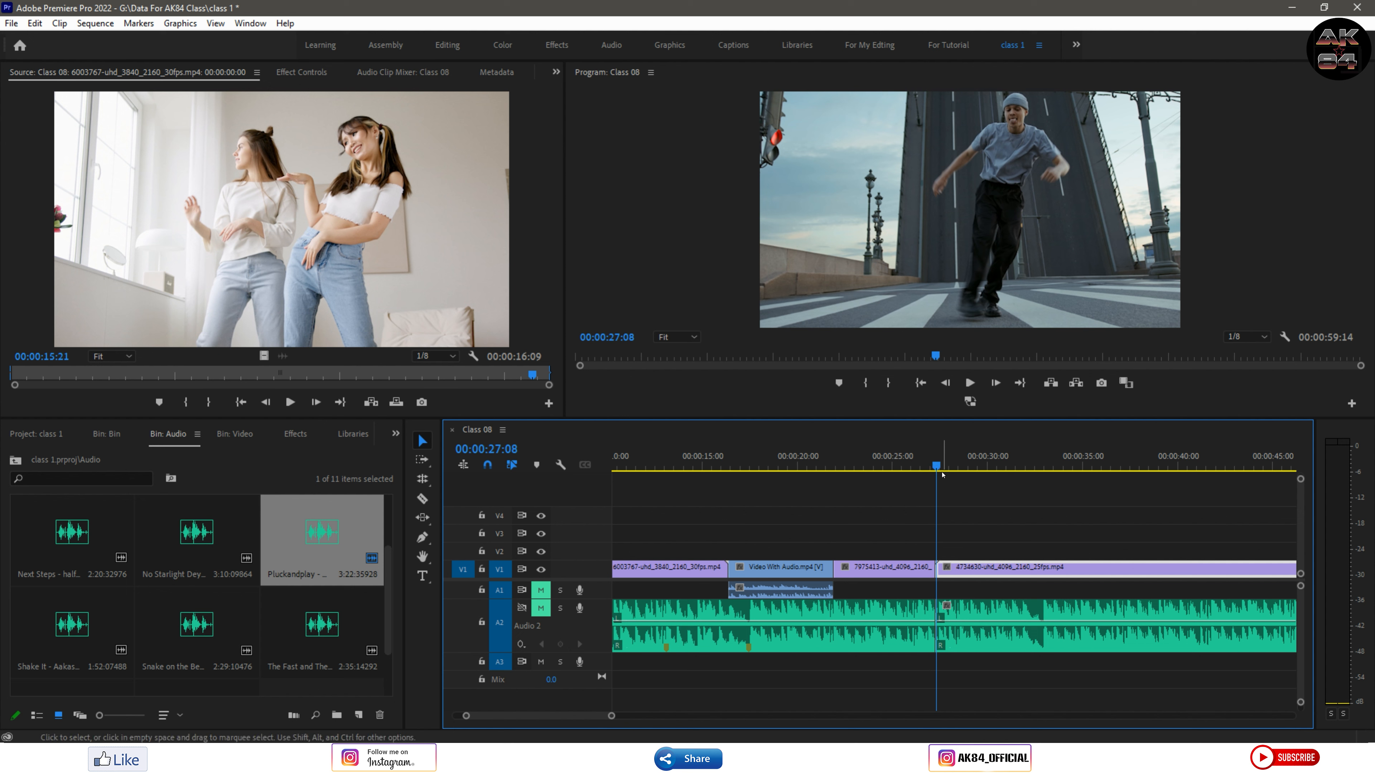
{"action": "left_click", "coordinate": [933, 466]}
{"action": "left_click_drag", "start_coordinate": [934, 468], "coordinate": [937, 467]}
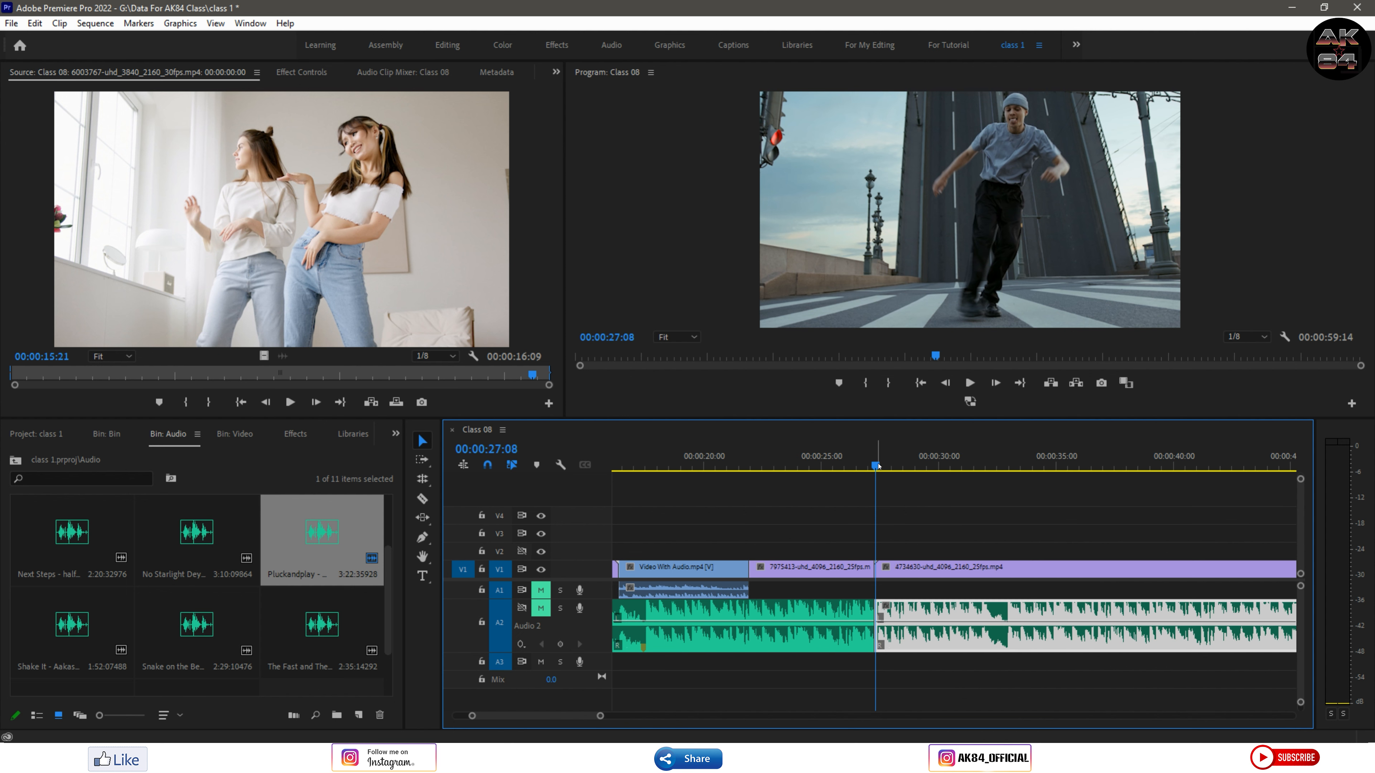
Lock audio track A2 and ripple trim the start of the 4734630 clip up to the playhead at 00:00:32:18
{"action": "left_click_drag", "start_coordinate": [878, 466], "coordinate": [1013, 483]}
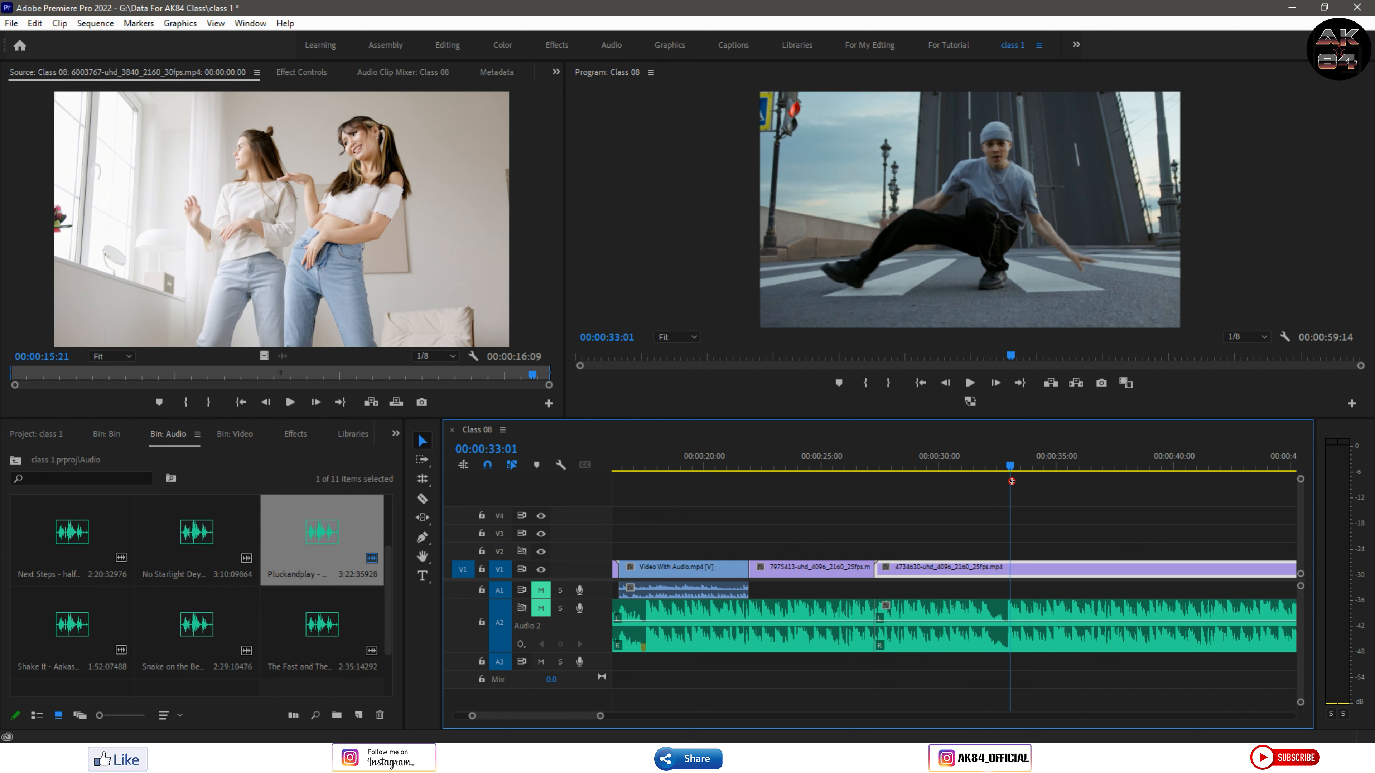
{"action": "left_click", "coordinate": [481, 621]}
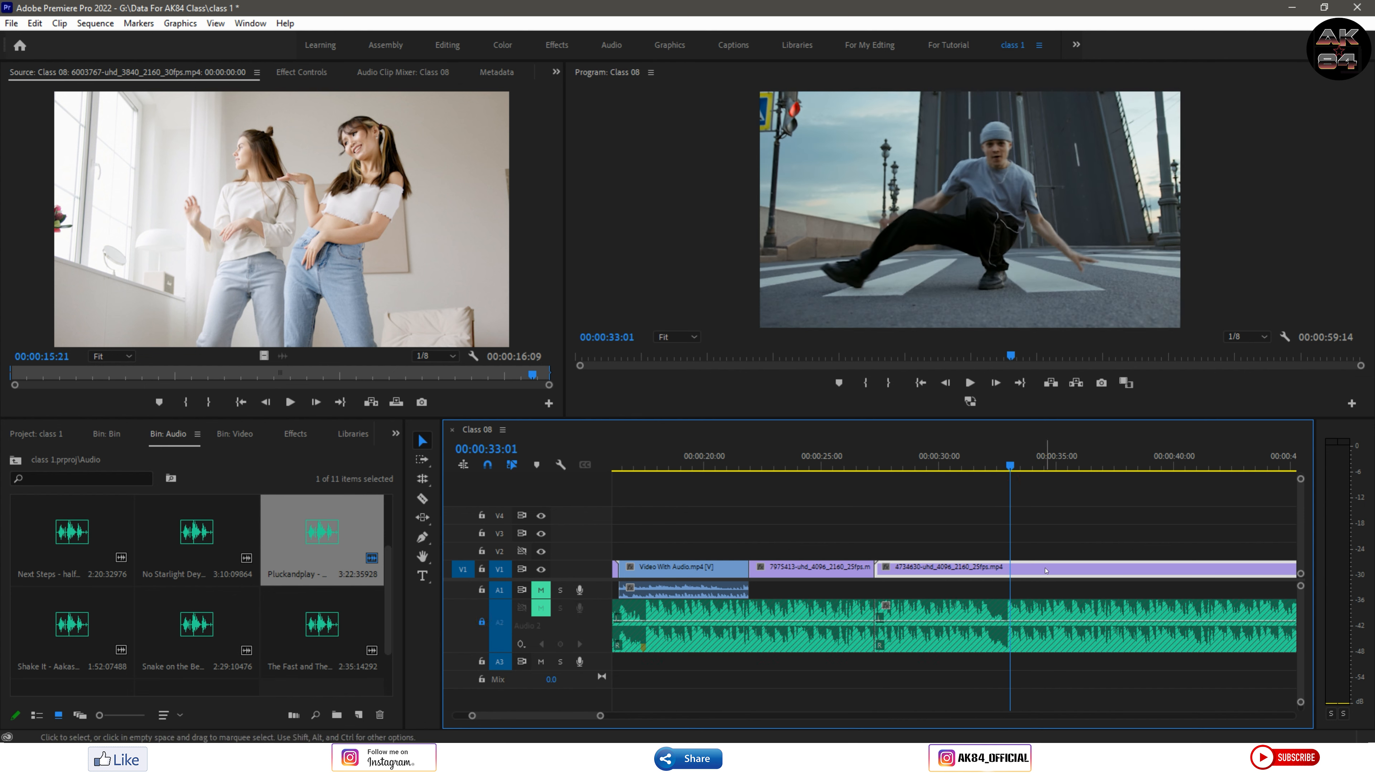
{"action": "left_click_drag", "start_coordinate": [915, 478], "coordinate": [1007, 489]}
{"action": "scroll", "coordinate": [970, 506], "scroll_direction": "down", "scroll_amount": 5}
{"action": "scroll", "coordinate": [970, 507], "scroll_direction": "down", "scroll_amount": 3}
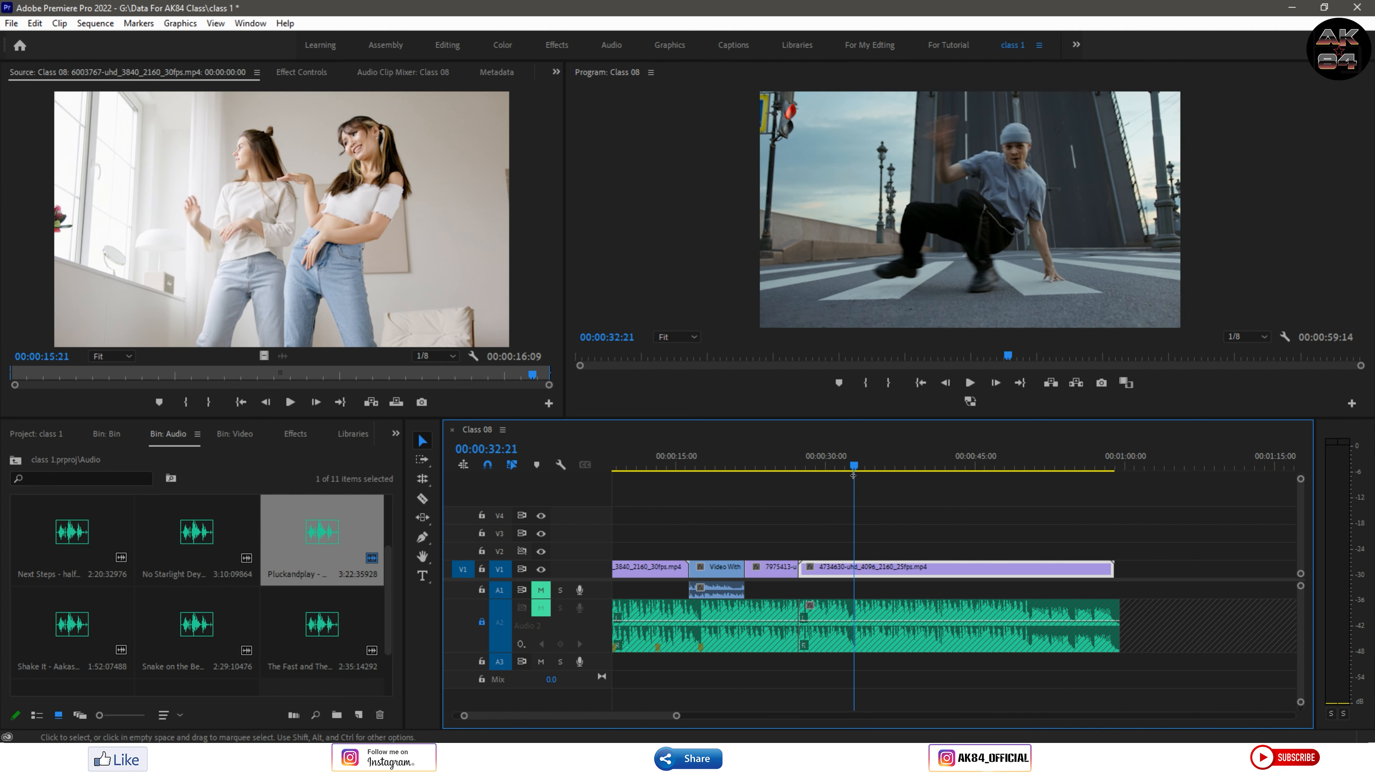
{"action": "left_click_drag", "start_coordinate": [853, 464], "coordinate": [855, 463]}
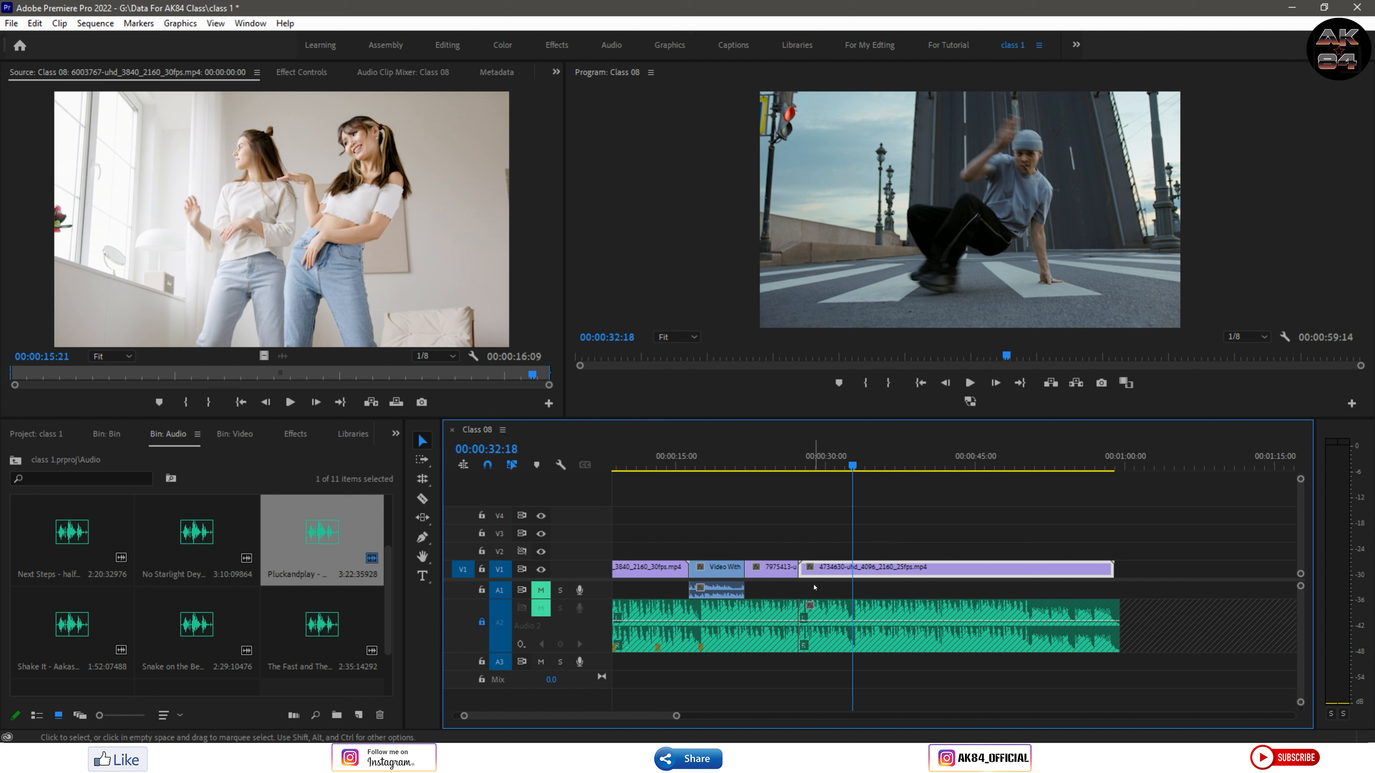
{"action": "key", "text": "q"}
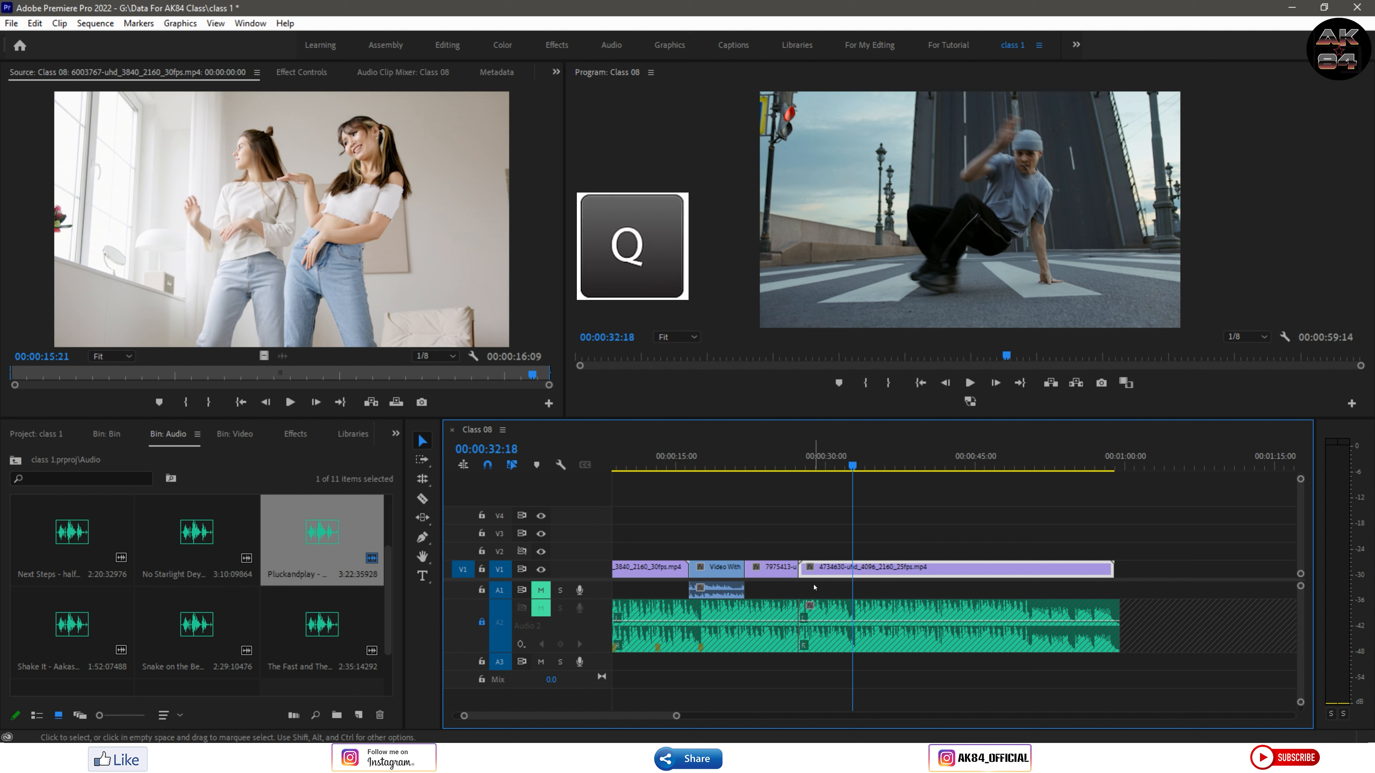
{"action": "key", "text": "q"}
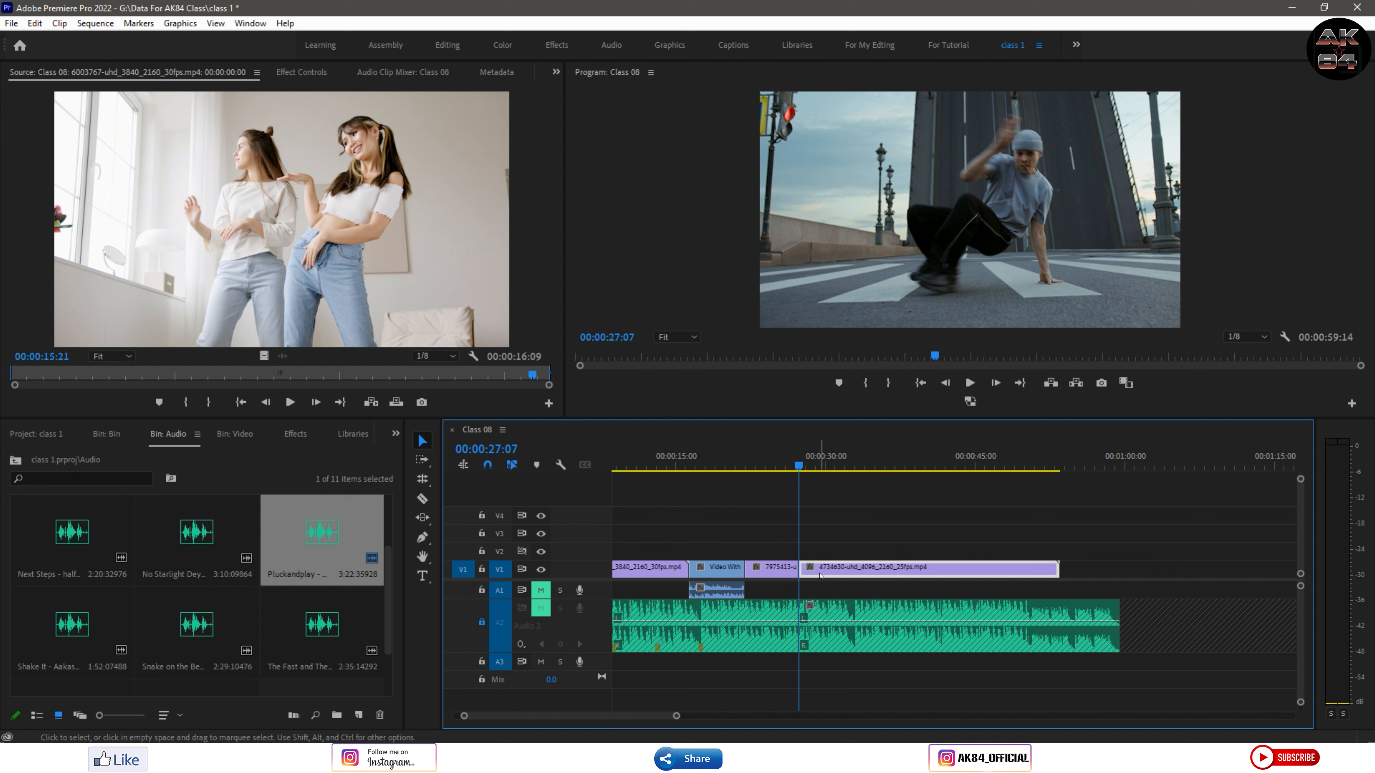
Select the 4734630 clip by parking the playhead at 00:00:33:14 and slow it to 30% speed with Optical Flow interpolation
{"action": "scroll", "coordinate": [914, 565], "scroll_direction": "down", "scroll_amount": 2}
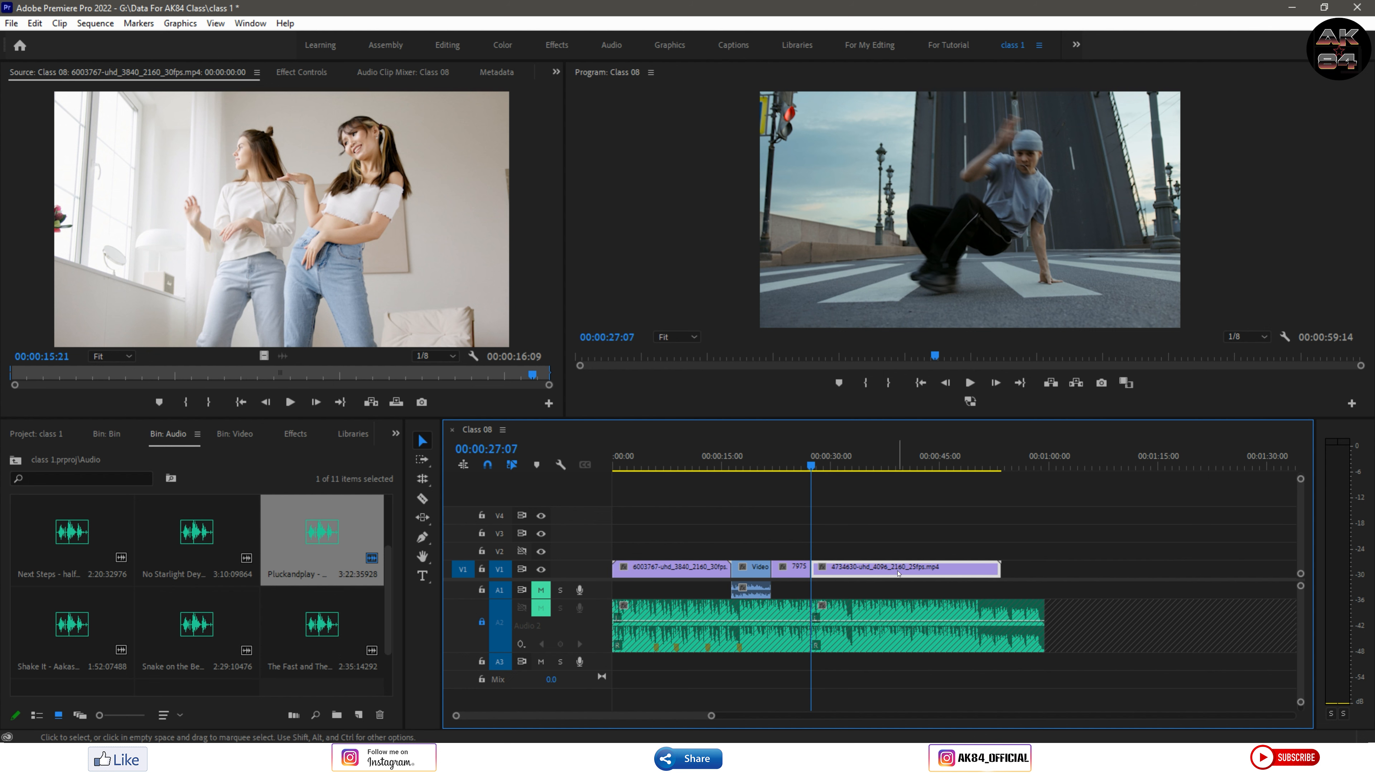
{"action": "left_click_drag", "start_coordinate": [818, 466], "coordinate": [898, 490]}
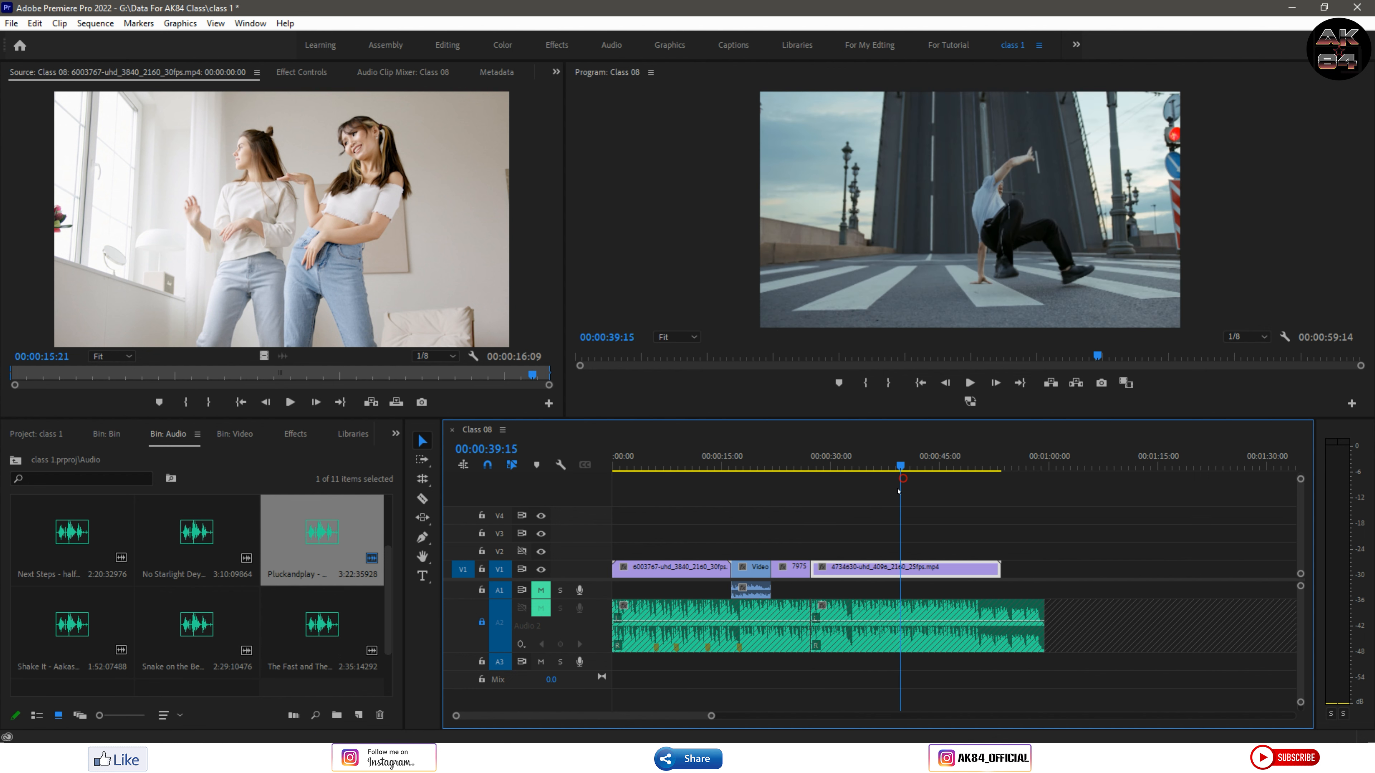
{"action": "left_click", "coordinate": [796, 559]}
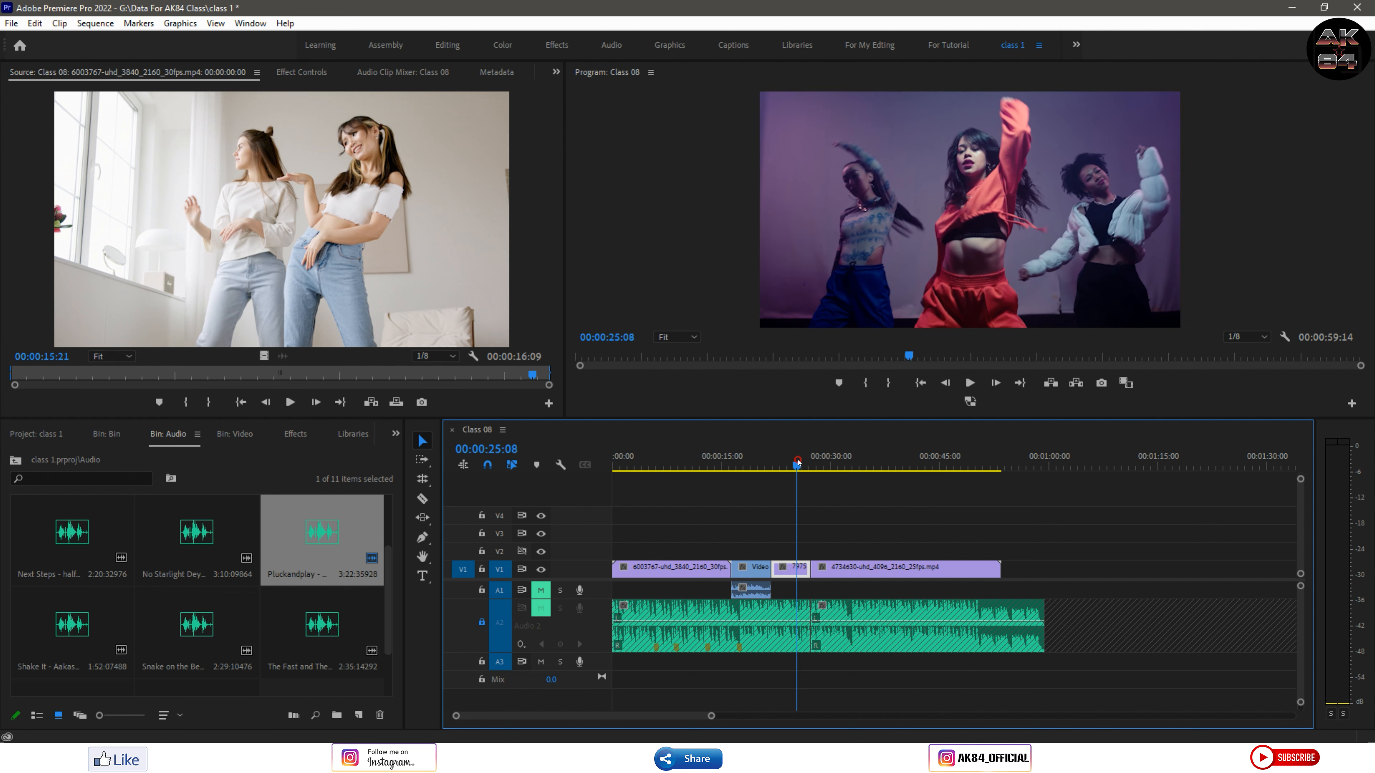
{"action": "left_click", "coordinate": [855, 567]}
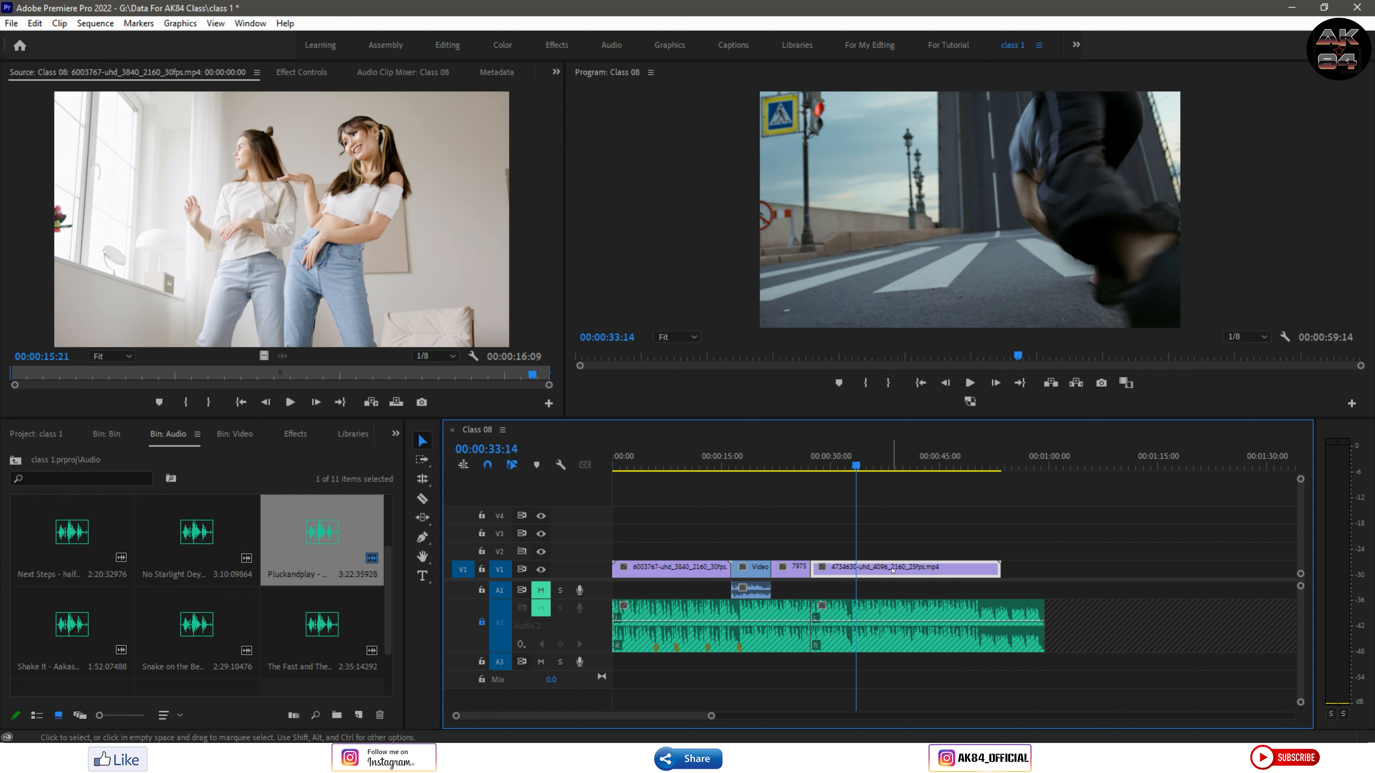
{"action": "key", "text": "ctrl+r"}
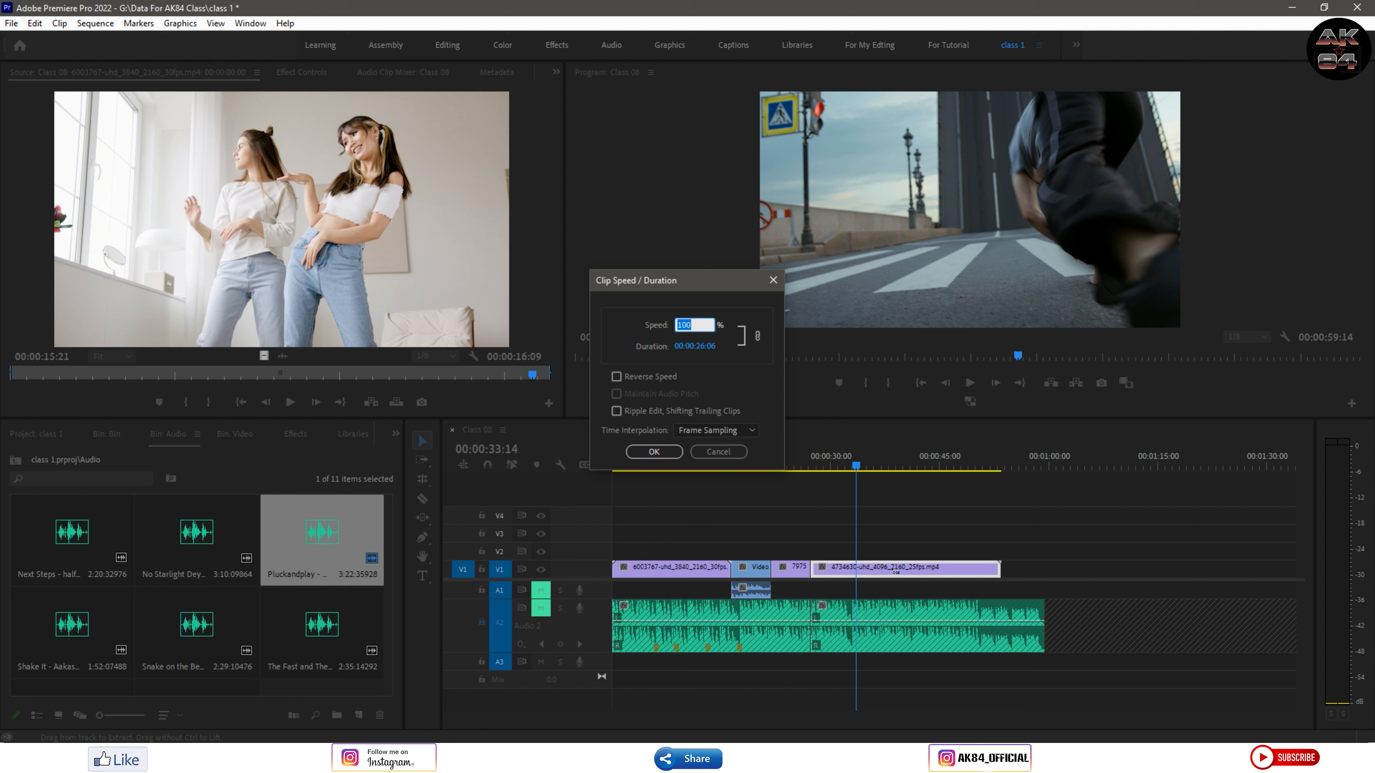
{"action": "type", "text": "30"}
{"action": "left_click", "coordinate": [716, 430]}
{"action": "left_click", "coordinate": [709, 474]}
{"action": "left_click", "coordinate": [654, 451]}
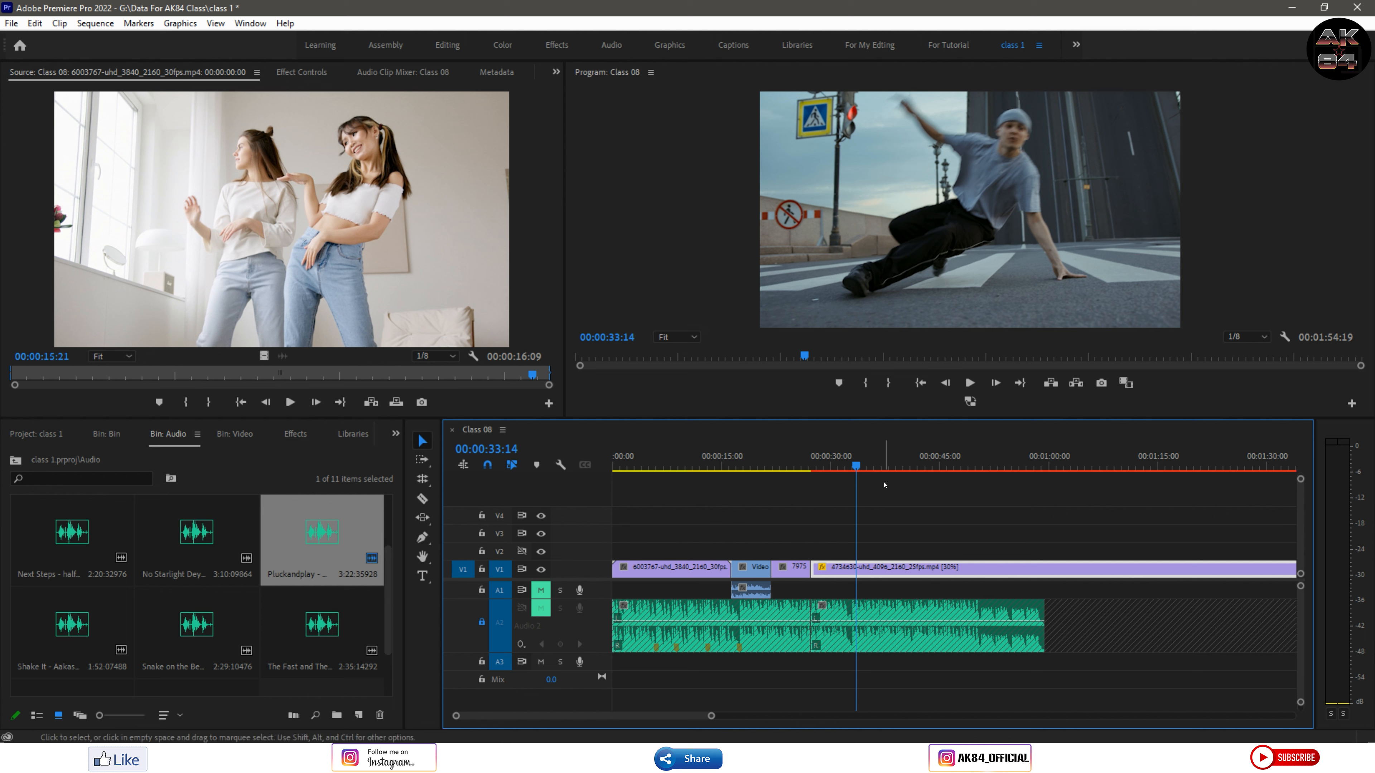
Play the slowed 4734630 clip until 00:00:45:05
{"action": "key", "text": "minus"}
{"action": "key", "text": "minus"}
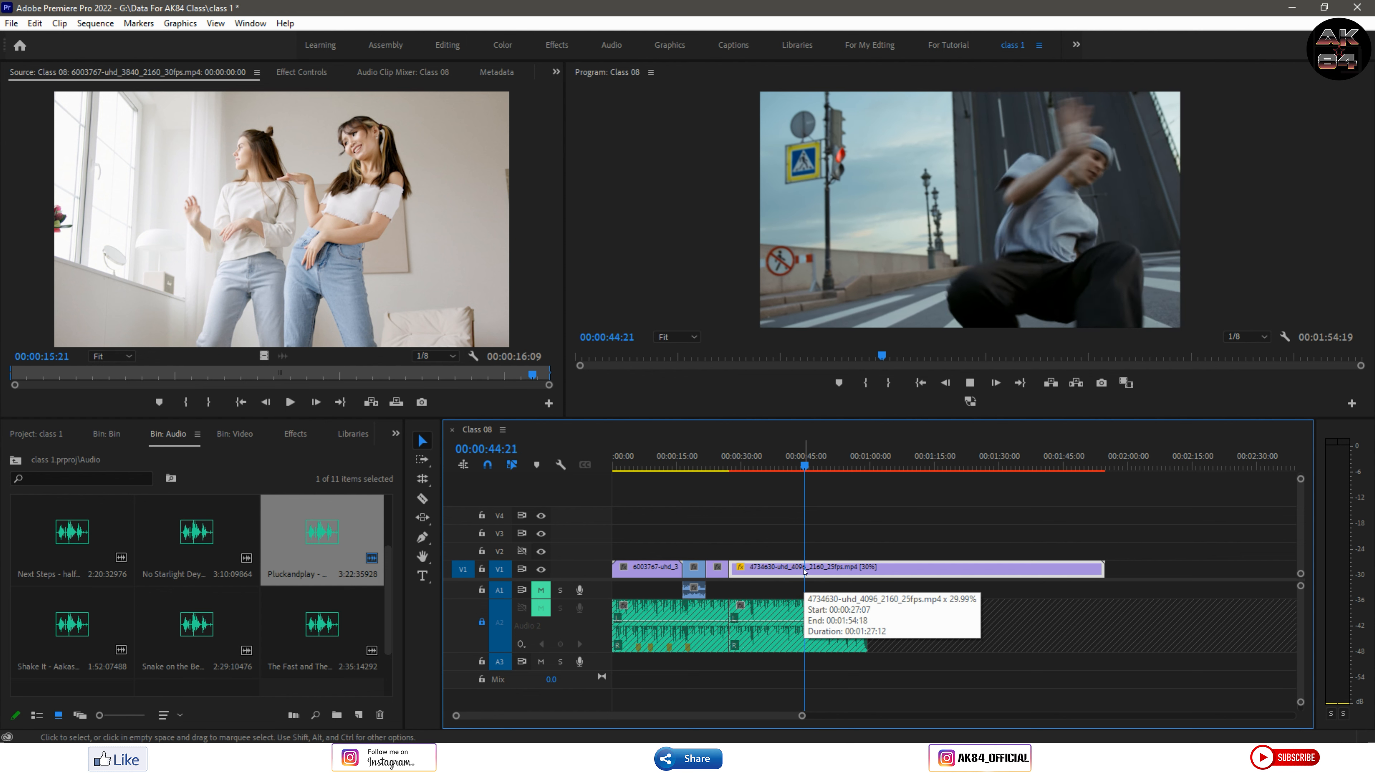
{"action": "key", "text": "space"}
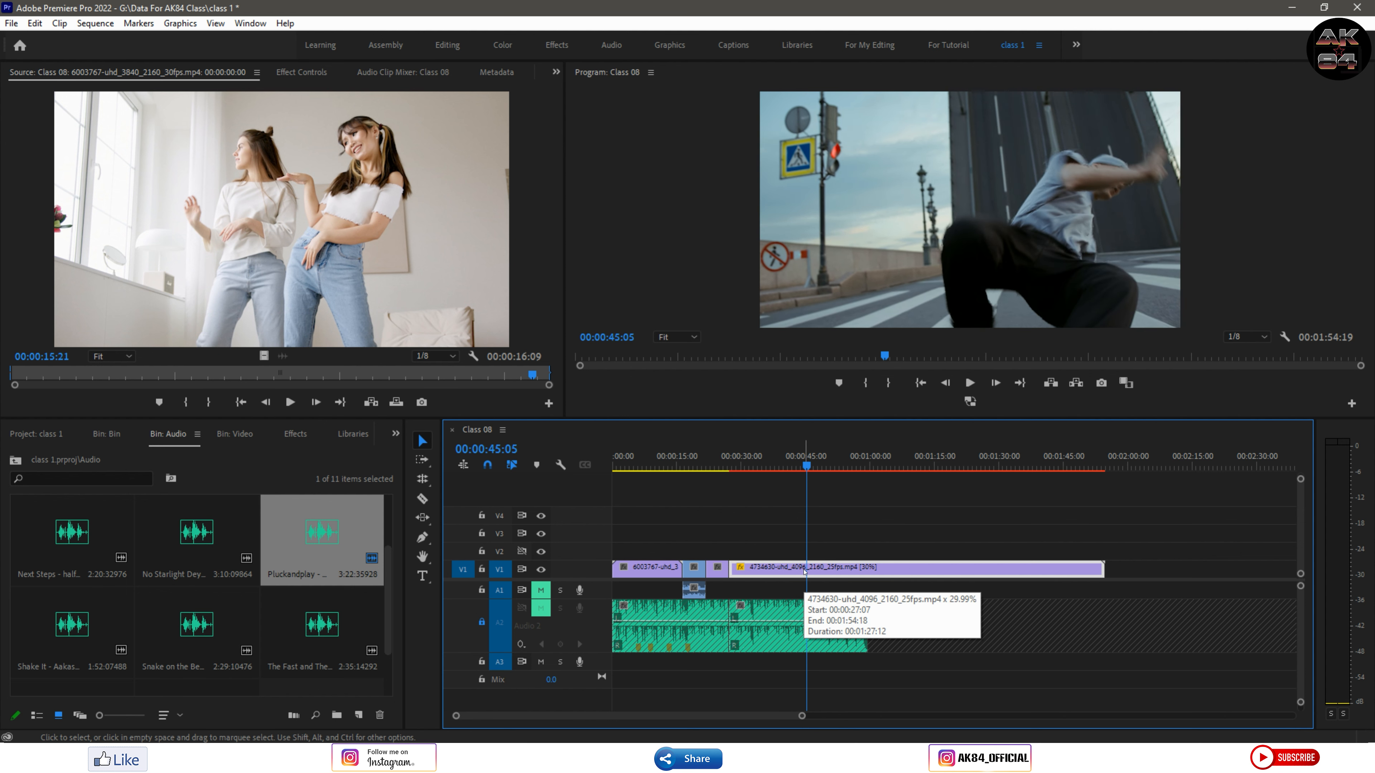
Mark in and out points around the slowed 4734630 clip, ending with the music, and render and play that range until 00:00:48:09
{"action": "key", "text": "x"}
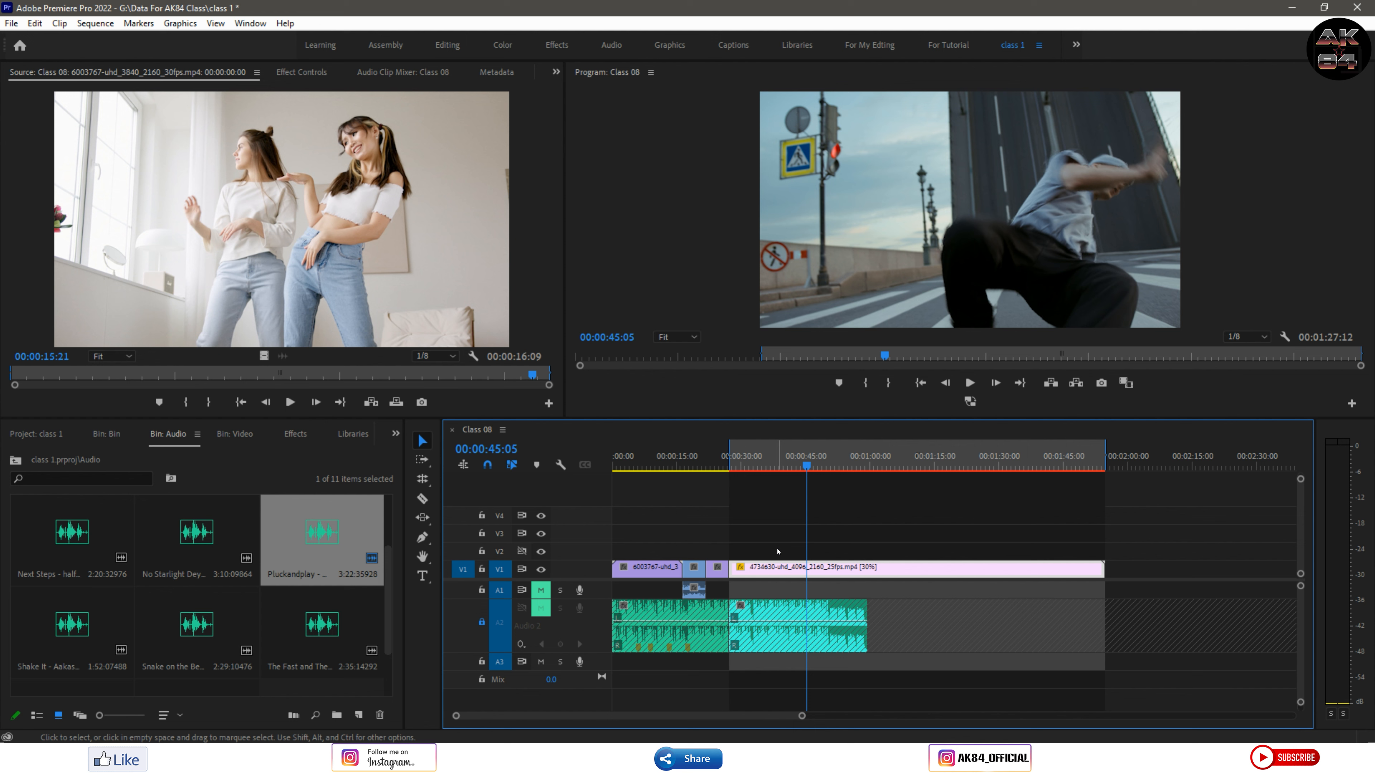
{"action": "key", "text": "Return"}
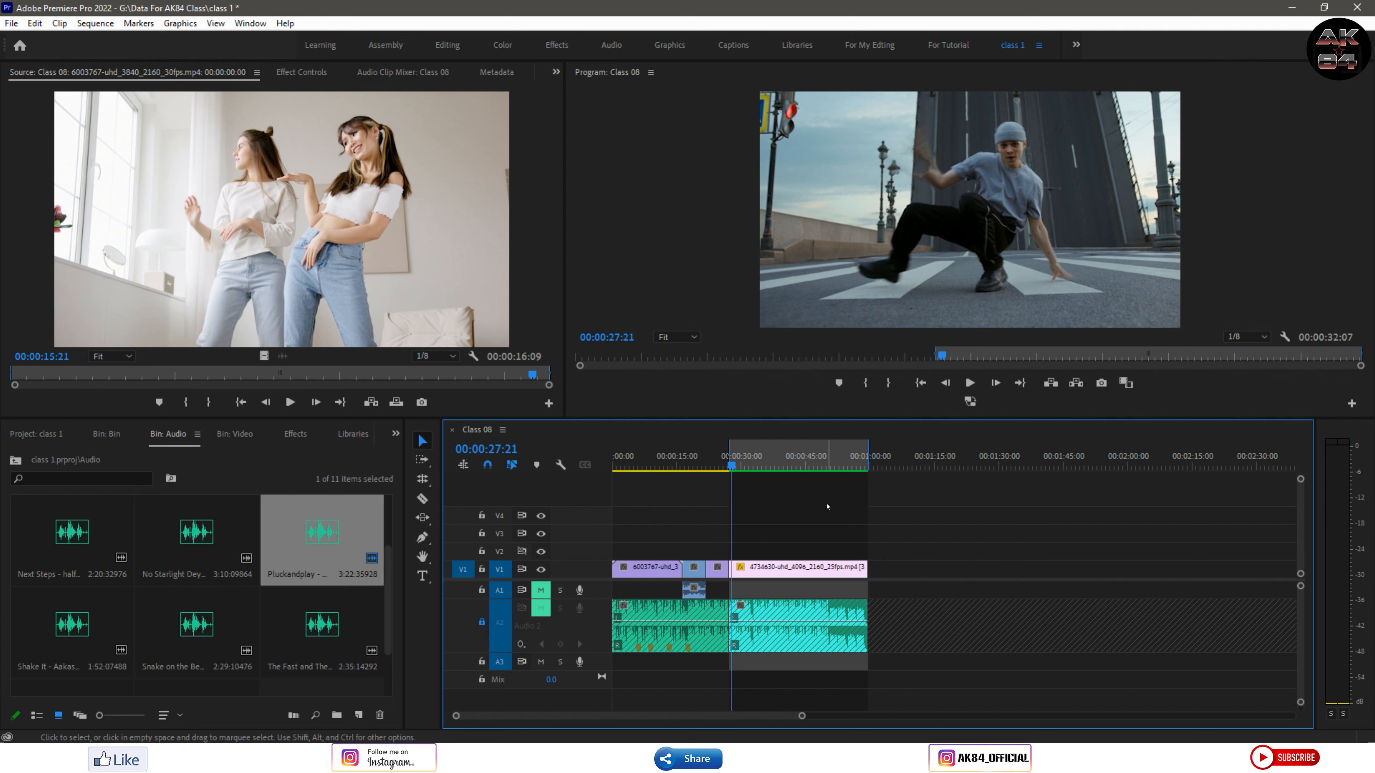
{"action": "key", "text": "space"}
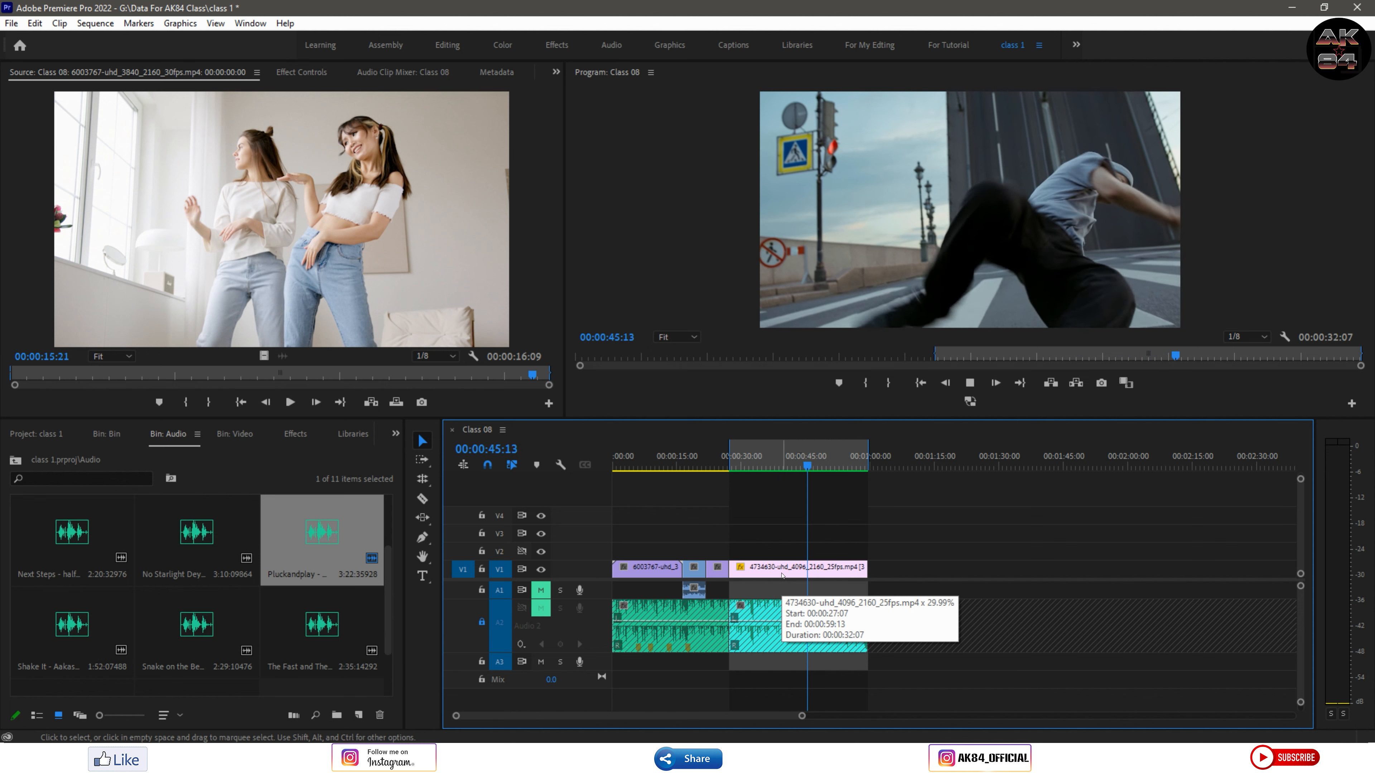
{"action": "key", "text": "space"}
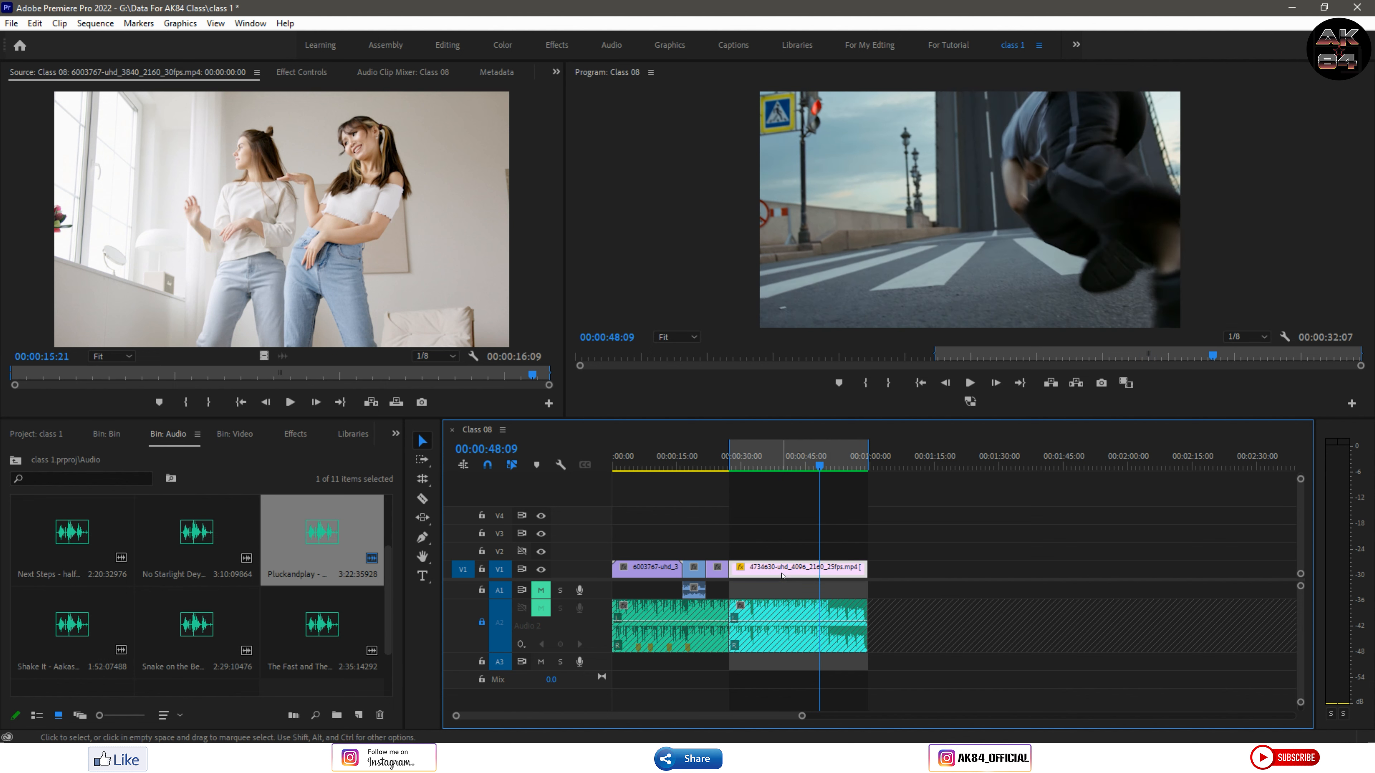